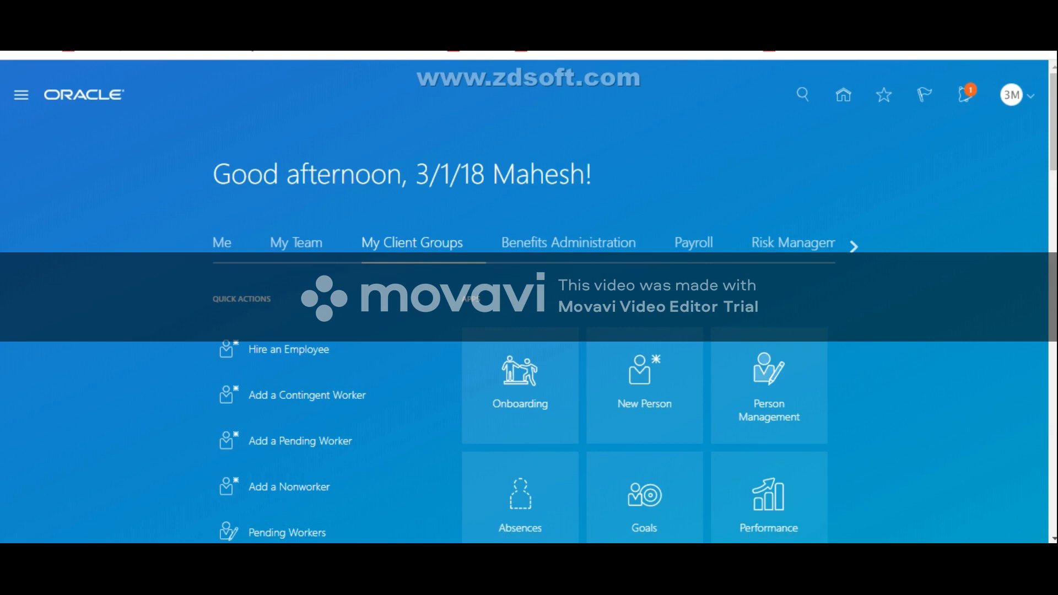
Step: Open Person Management and search for the employee by name
{"action": "scroll", "coordinate": [529, 298], "scroll_direction": "down", "scroll_amount": 3}
{"action": "left_click", "coordinate": [769, 231]}
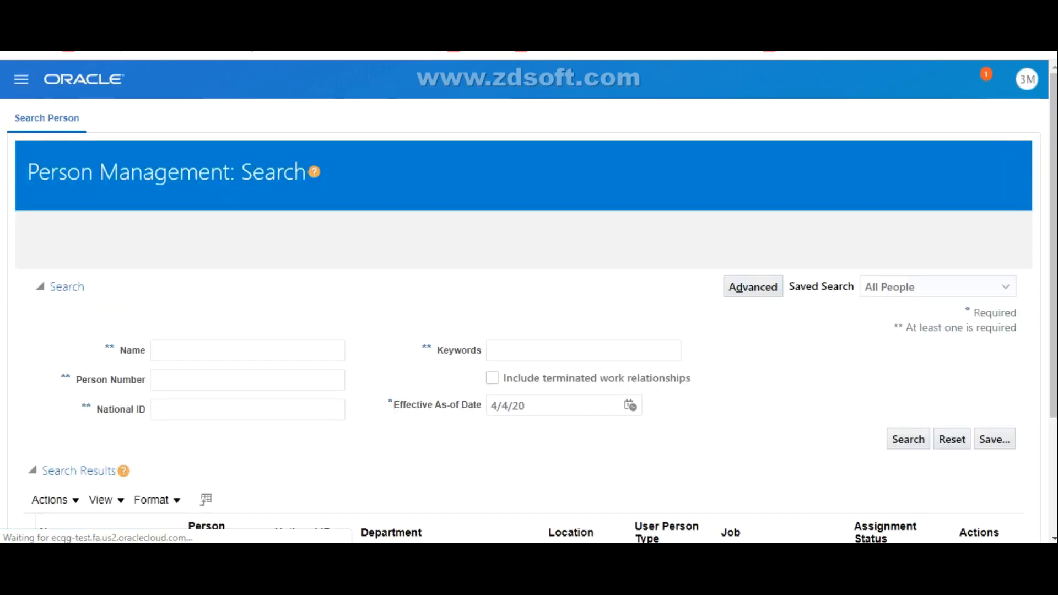
{"action": "left_click", "coordinate": [248, 323]}
{"action": "left_click", "coordinate": [248, 293]}
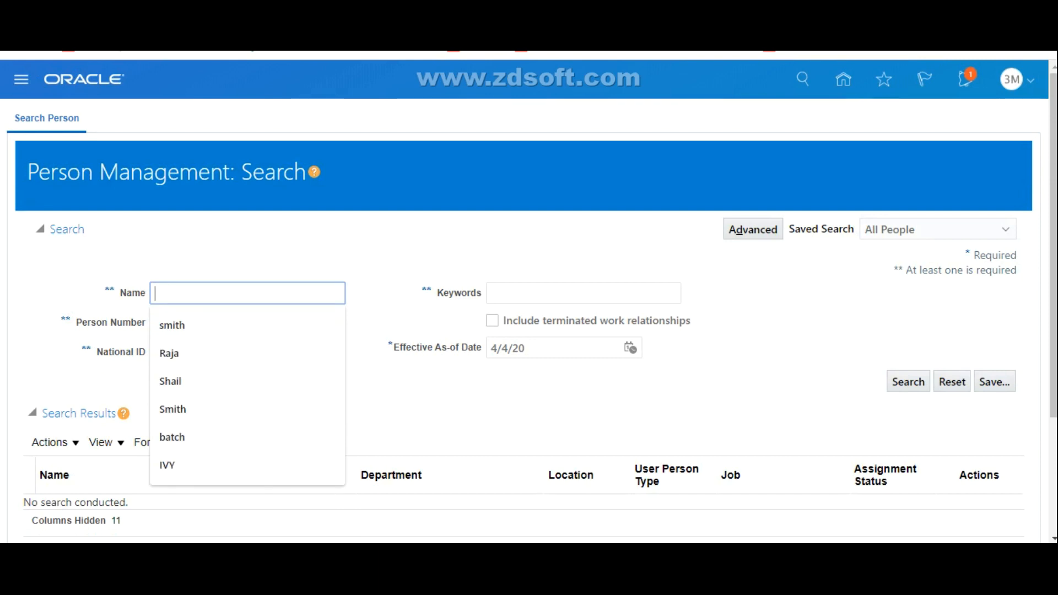
{"action": "type", "text": "Mahe"}
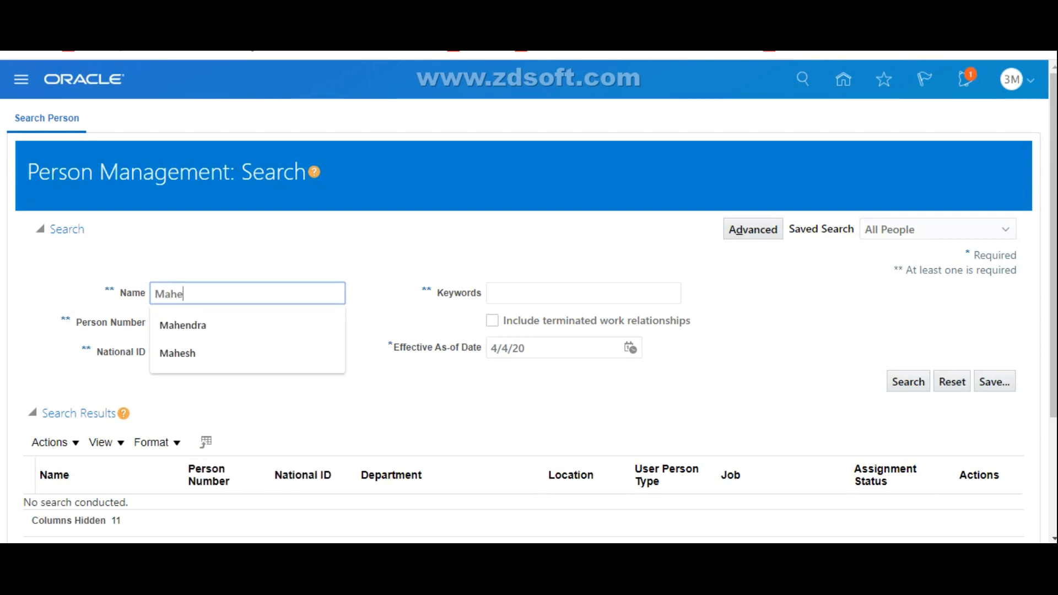
{"action": "type", "text": "sh"}
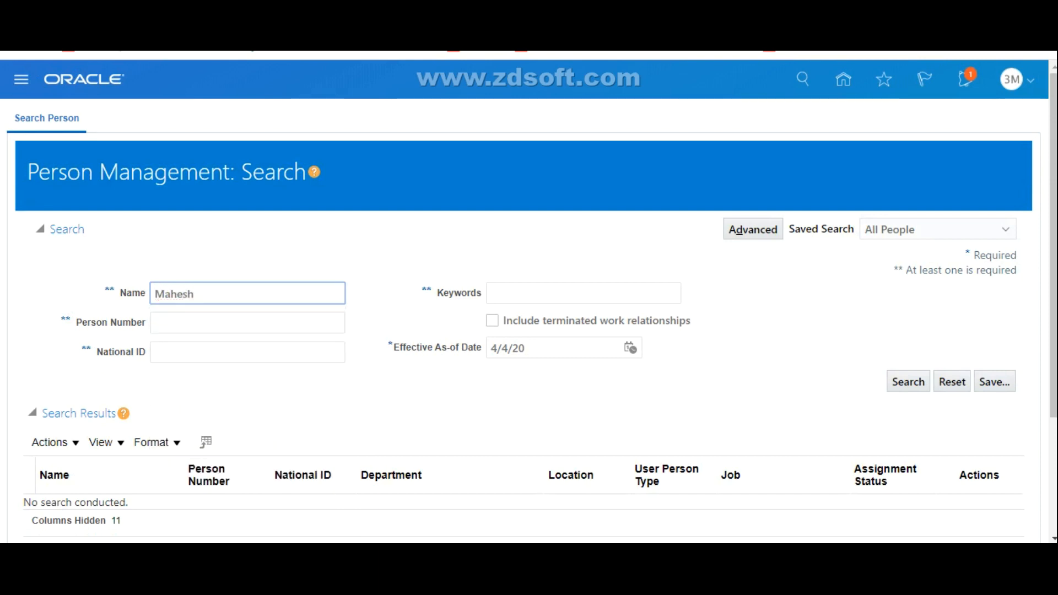
{"action": "scroll", "coordinate": [529, 297], "scroll_direction": "down", "scroll_amount": 2}
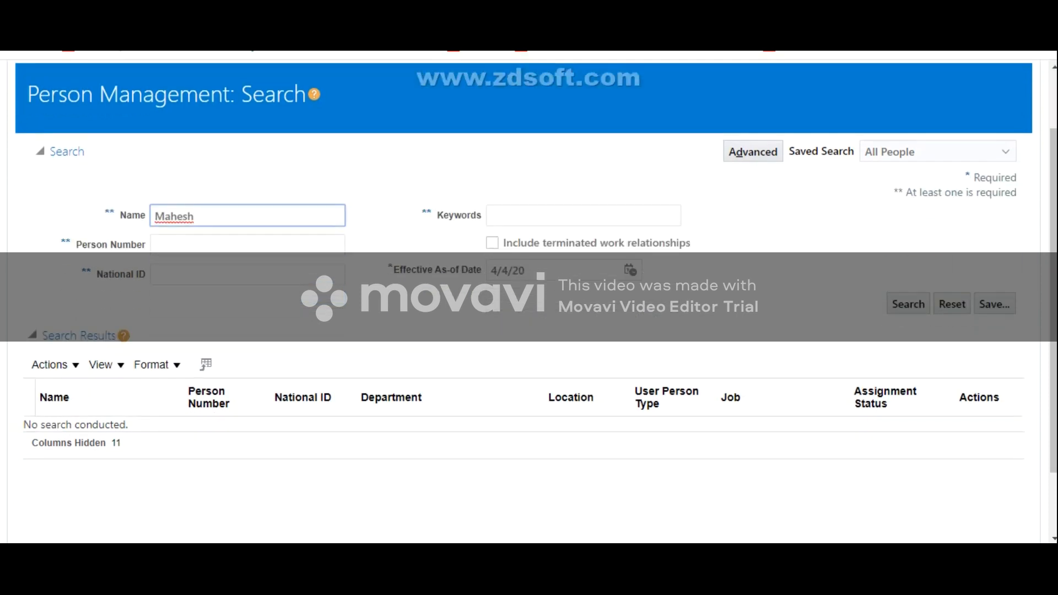
{"action": "key", "text": "Return"}
{"action": "scroll", "coordinate": [530, 298], "scroll_direction": "down", "scroll_amount": 2}
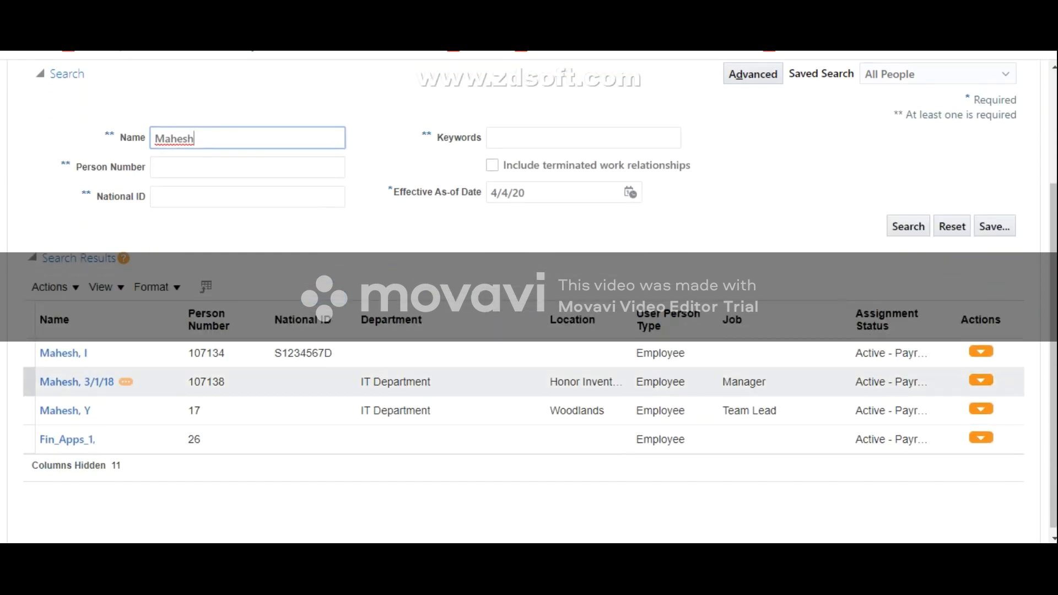
Step: Open the employment record of the matching IT Department employee whose job is Manager
{"action": "left_click", "coordinate": [77, 382]}
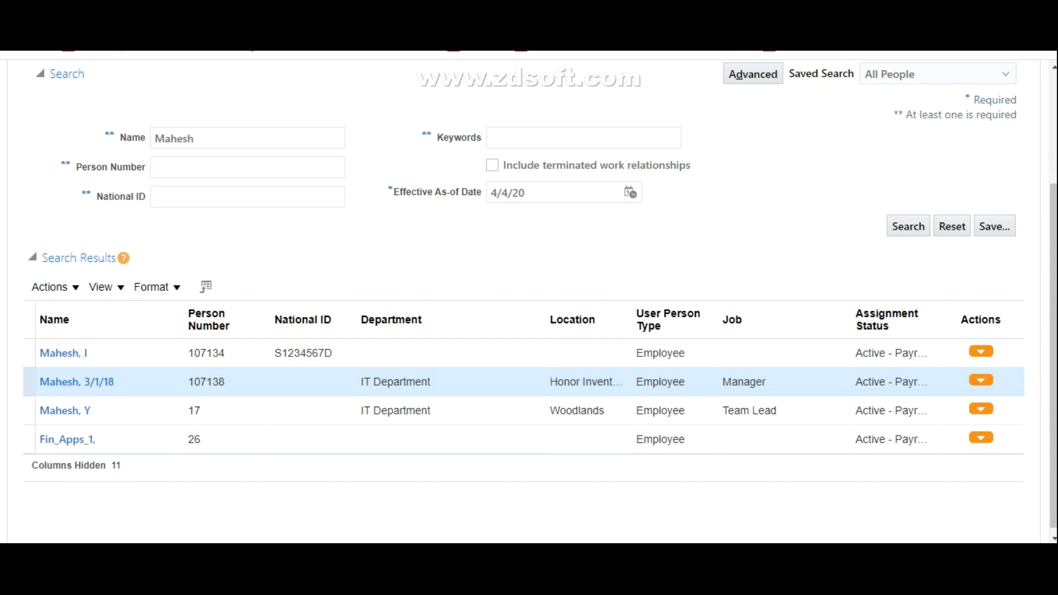
{"action": "scroll", "coordinate": [530, 297], "scroll_direction": "down", "scroll_amount": 4}
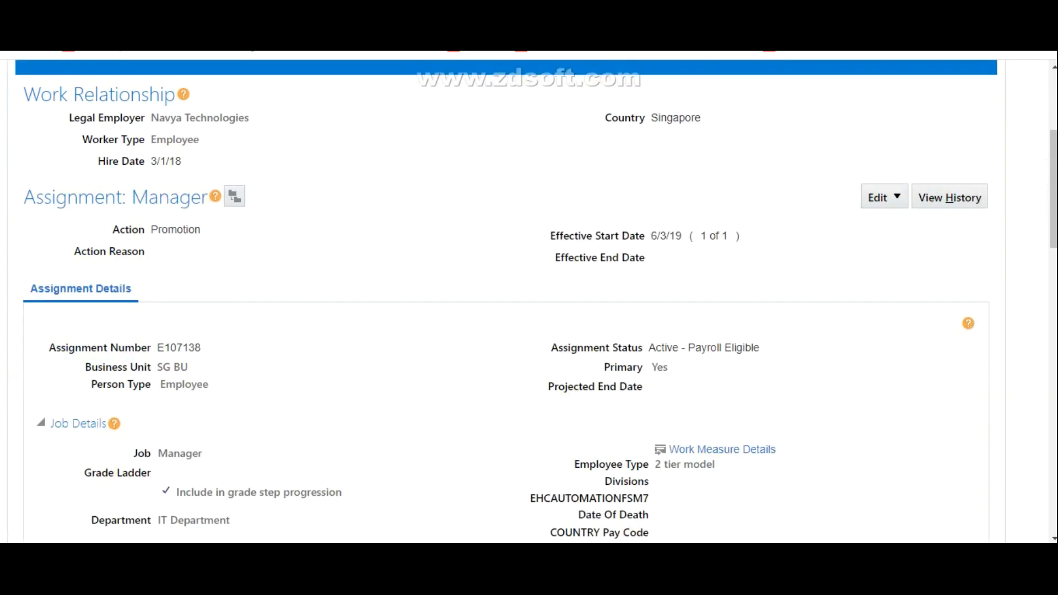
{"action": "scroll", "coordinate": [529, 298], "scroll_direction": "up", "scroll_amount": 3}
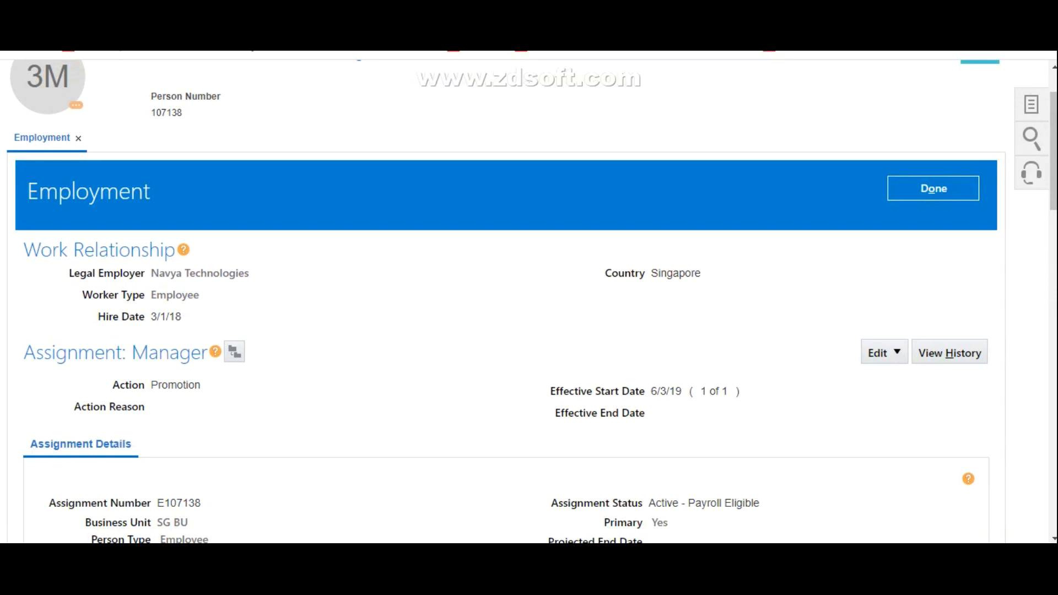
Step: Review the Manager assignment's history of effective dates, changed attributes and actions, and close it
{"action": "left_click", "coordinate": [949, 353]}
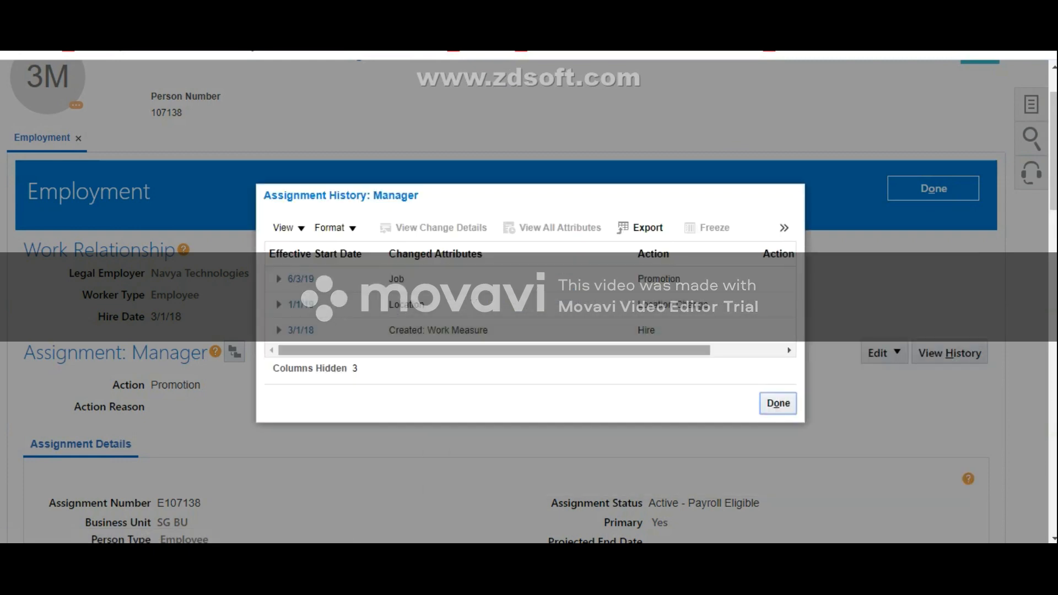
{"action": "mouse_move", "coordinate": [494, 351]}
{"action": "left_mouse_down"}
{"action": "mouse_move", "coordinate": [567, 351]}
{"action": "mouse_move", "coordinate": [495, 351]}
{"action": "left_mouse_up"}
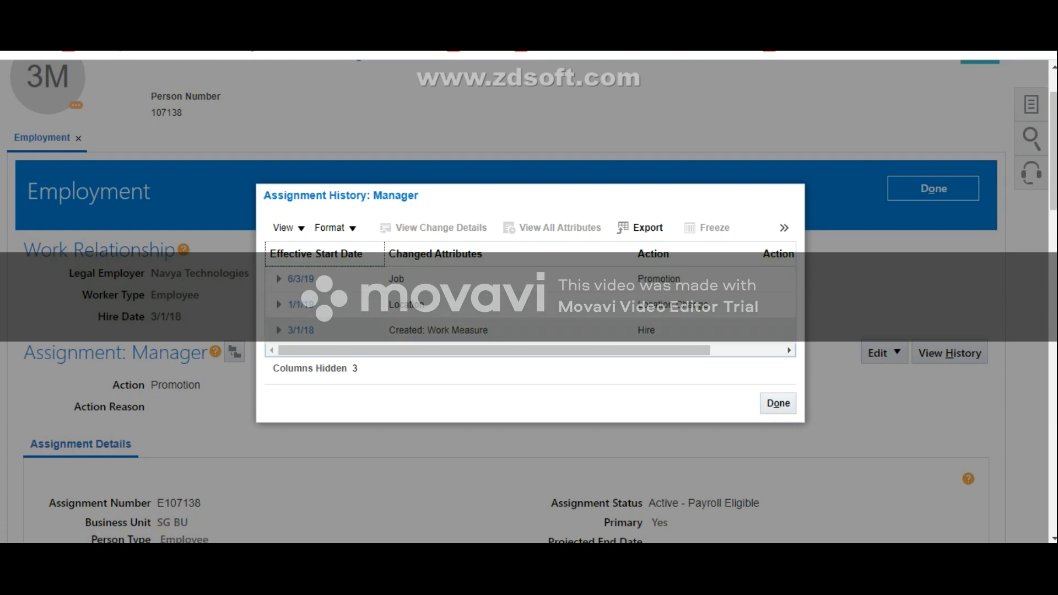
{"action": "mouse_move", "coordinate": [494, 351]}
{"action": "left_mouse_down"}
{"action": "mouse_move", "coordinate": [567, 351]}
{"action": "mouse_move", "coordinate": [495, 351]}
{"action": "left_mouse_up"}
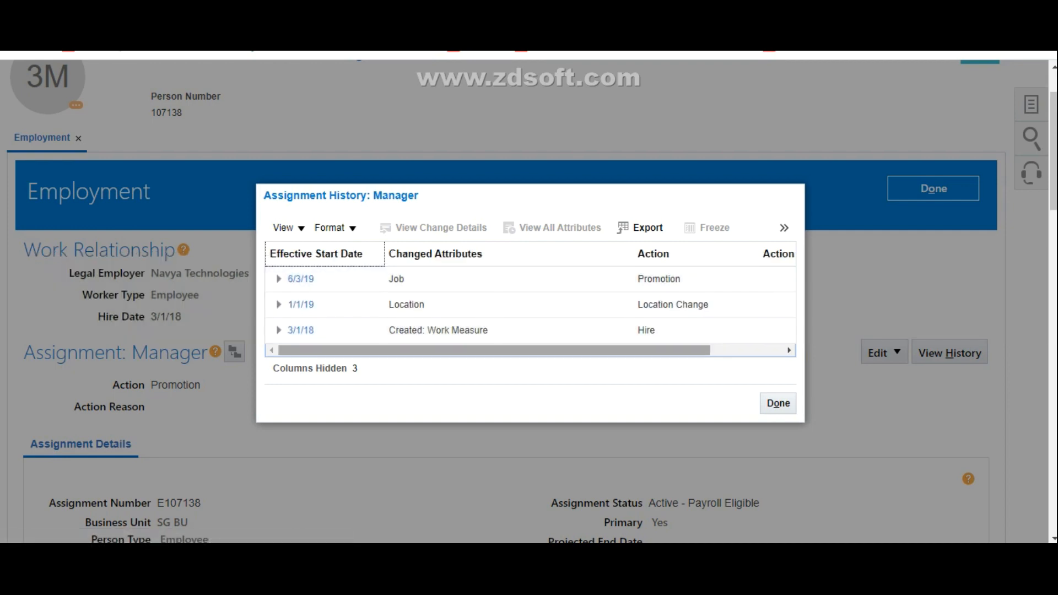
{"action": "mouse_move", "coordinate": [494, 351]}
{"action": "left_mouse_down"}
{"action": "mouse_move", "coordinate": [567, 351]}
{"action": "mouse_move", "coordinate": [495, 351]}
{"action": "left_mouse_up"}
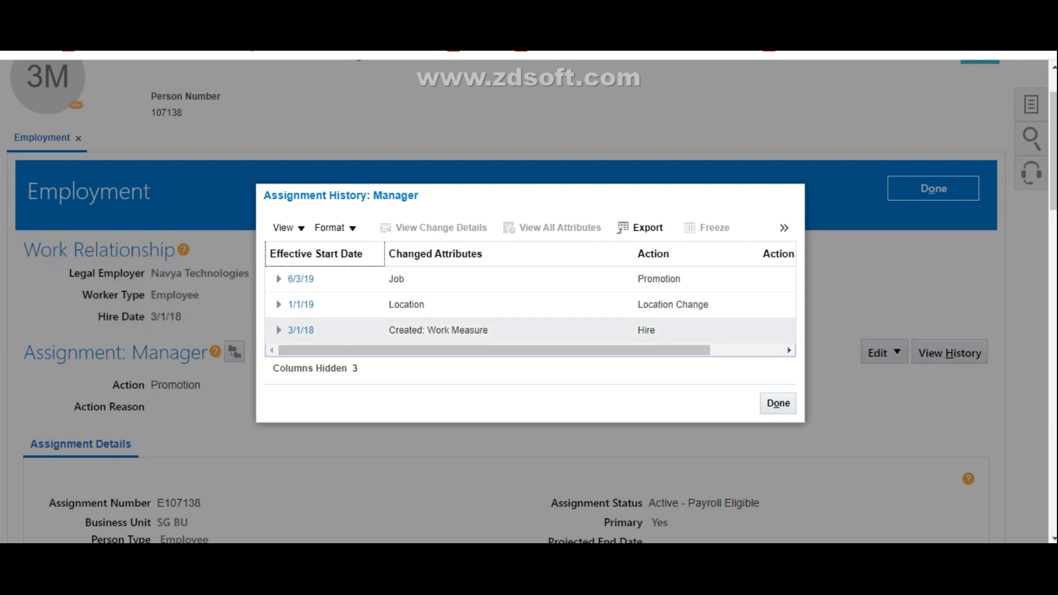
{"action": "left_click_drag", "start_coordinate": [494, 350], "coordinate": [567, 350]}
{"action": "left_click", "coordinate": [778, 404]}
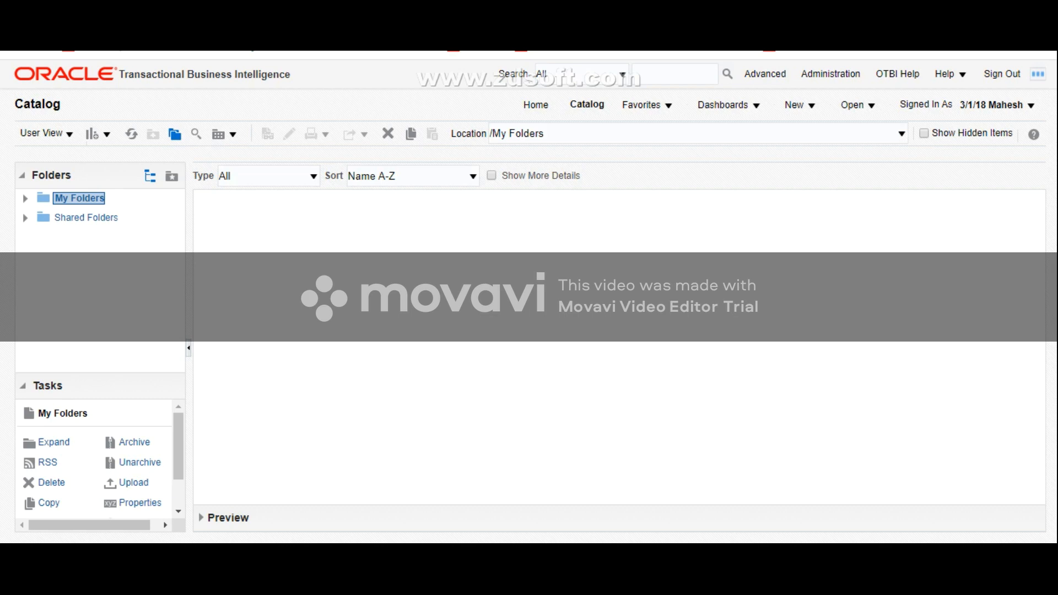
Step: Create a new analysis based on the Workforce Management - Worker Assignment Event Real Time subject area
{"action": "left_click", "coordinate": [799, 105]}
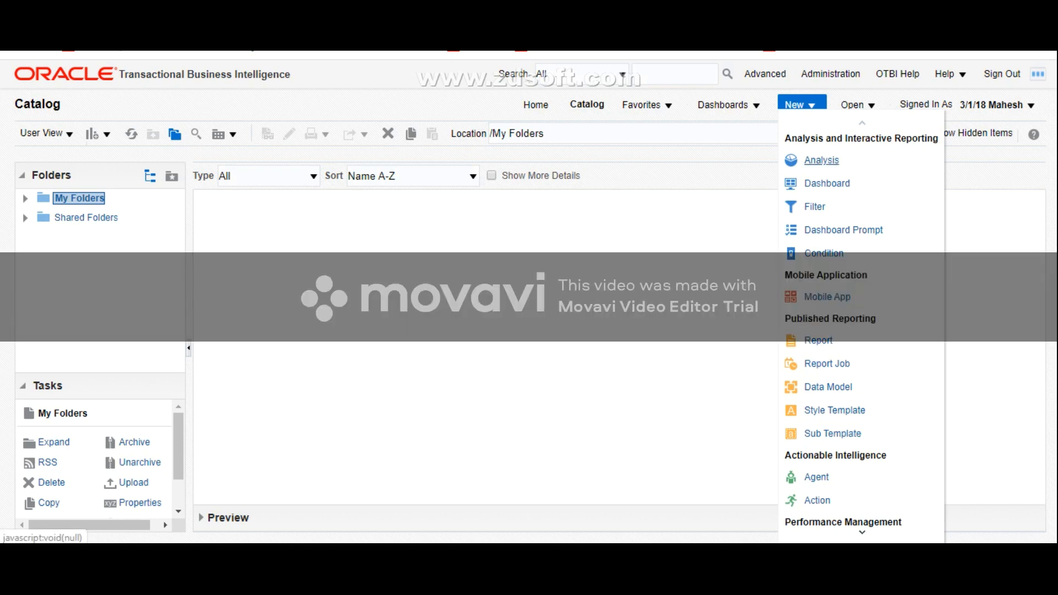
{"action": "left_click", "coordinate": [821, 160]}
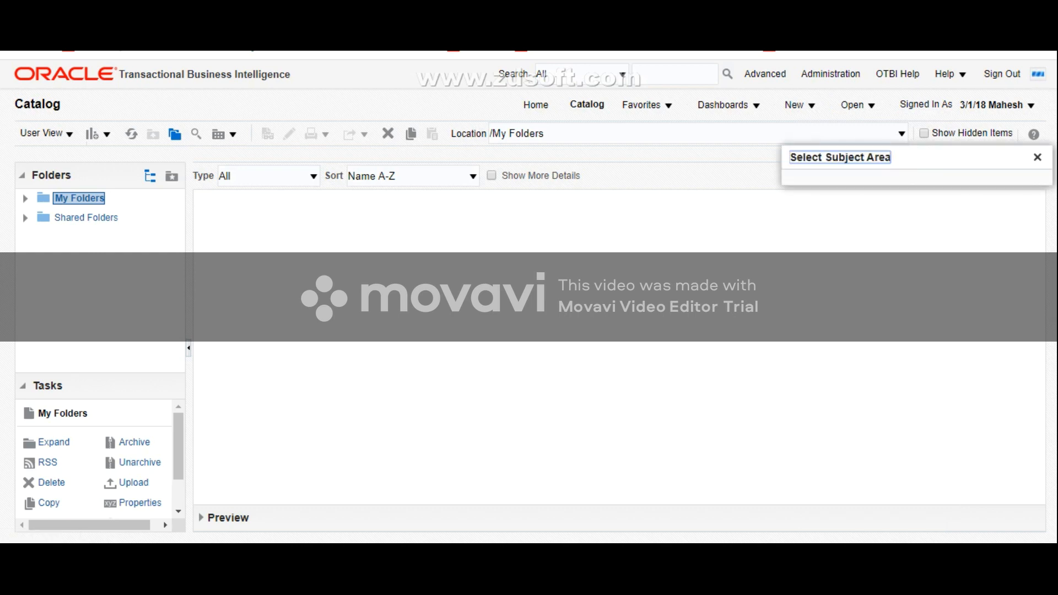
{"action": "key", "text": "ctrl+f"}
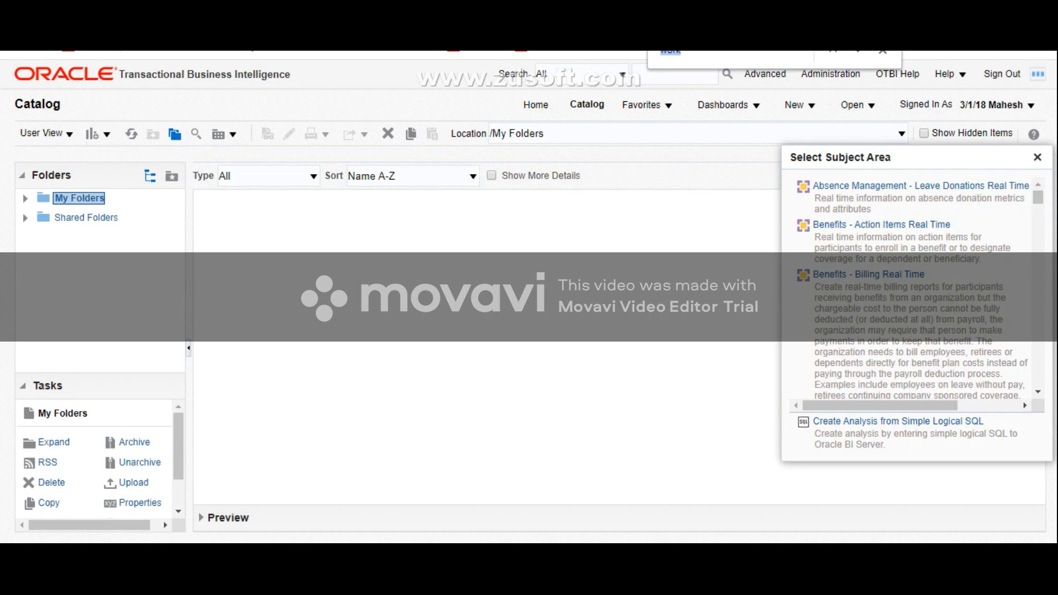
{"action": "type", "text": "Workfor"}
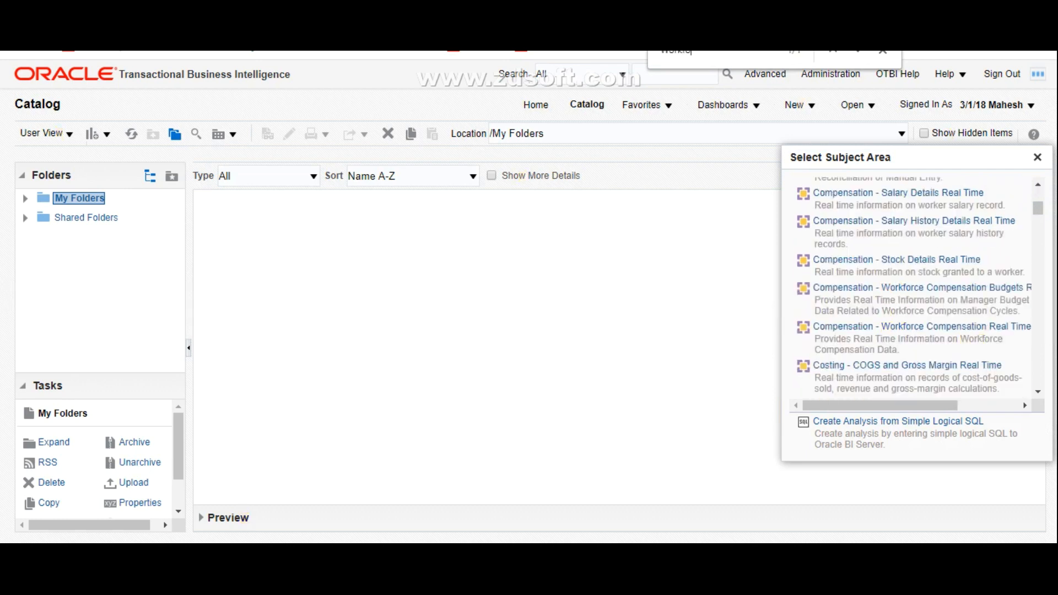
{"action": "type", "text": "ce Mana"}
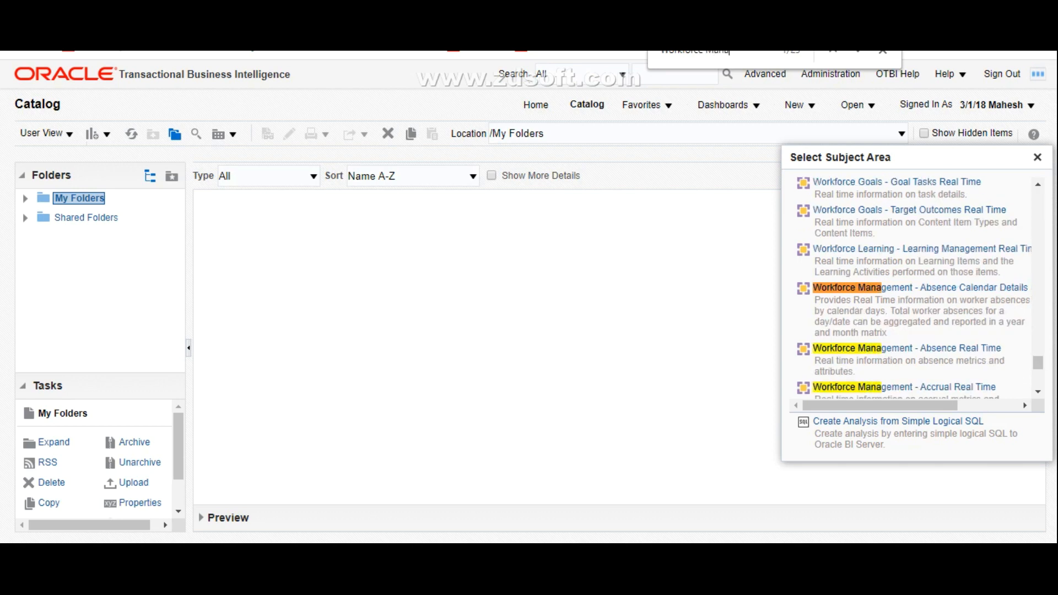
{"action": "type", "text": "gement"}
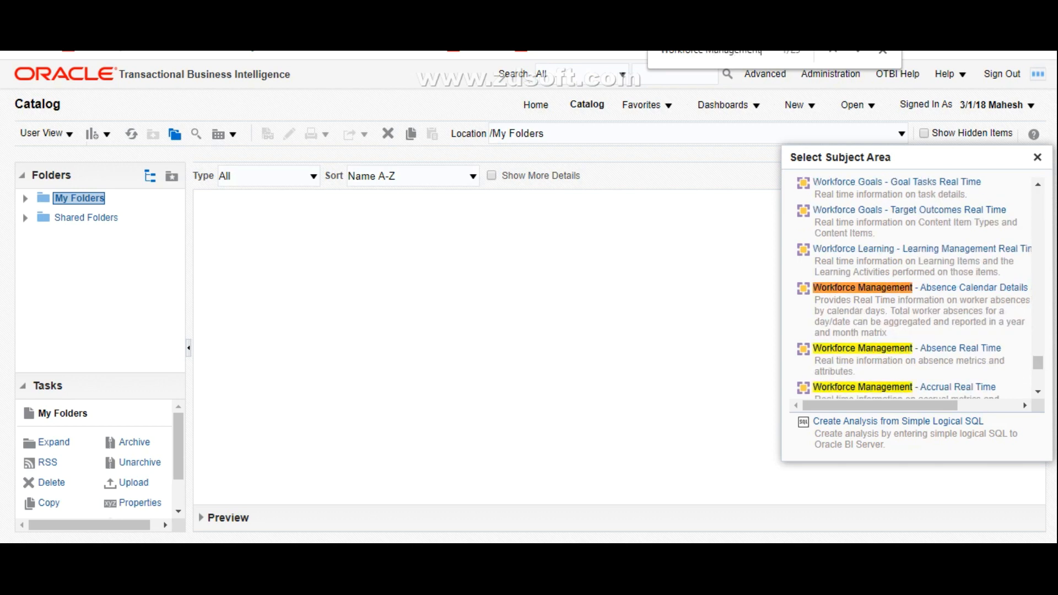
{"action": "type", "text": " - Worker"}
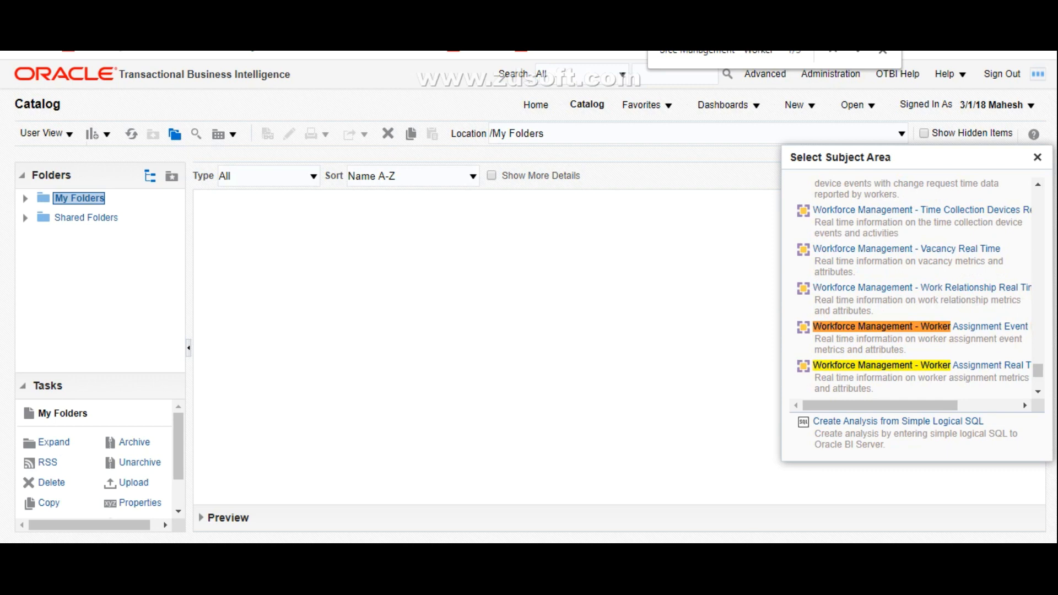
{"action": "key", "text": "Return"}
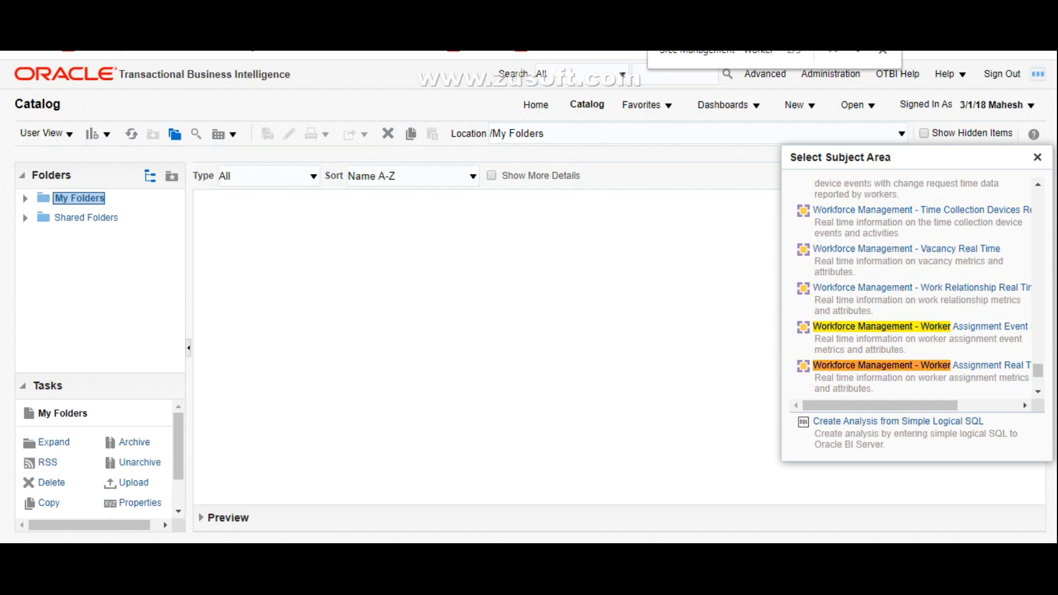
{"action": "mouse_move", "coordinate": [904, 406]}
{"action": "left_mouse_down"}
{"action": "mouse_move", "coordinate": [965, 405]}
{"action": "mouse_move", "coordinate": [904, 406]}
{"action": "mouse_move", "coordinate": [927, 406]}
{"action": "mouse_move", "coordinate": [917, 406]}
{"action": "left_mouse_up"}
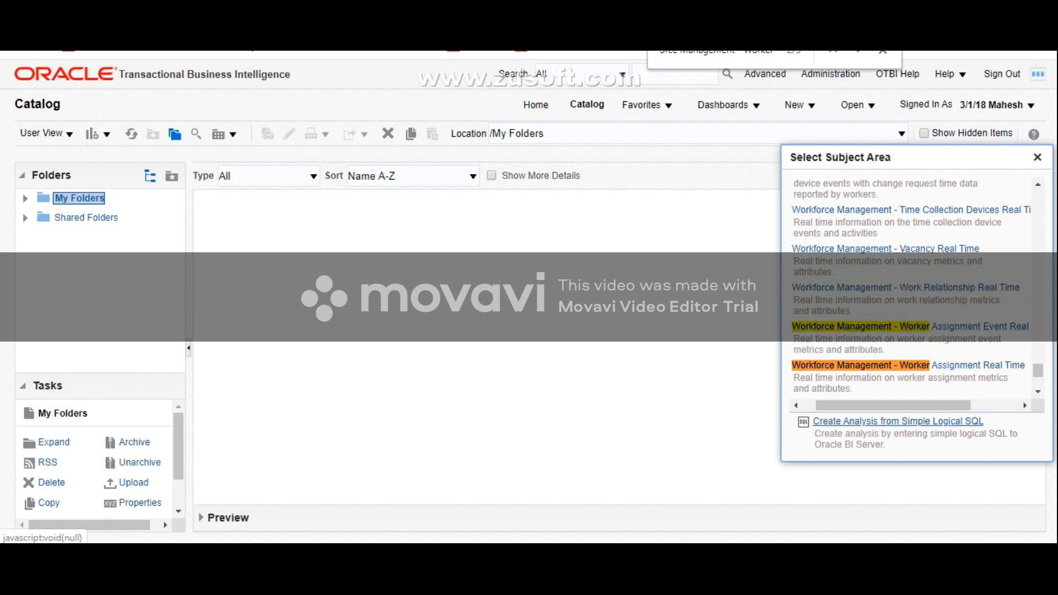
{"action": "left_click_drag", "start_coordinate": [904, 405], "coordinate": [920, 405]}
{"action": "left_click", "coordinate": [965, 327]}
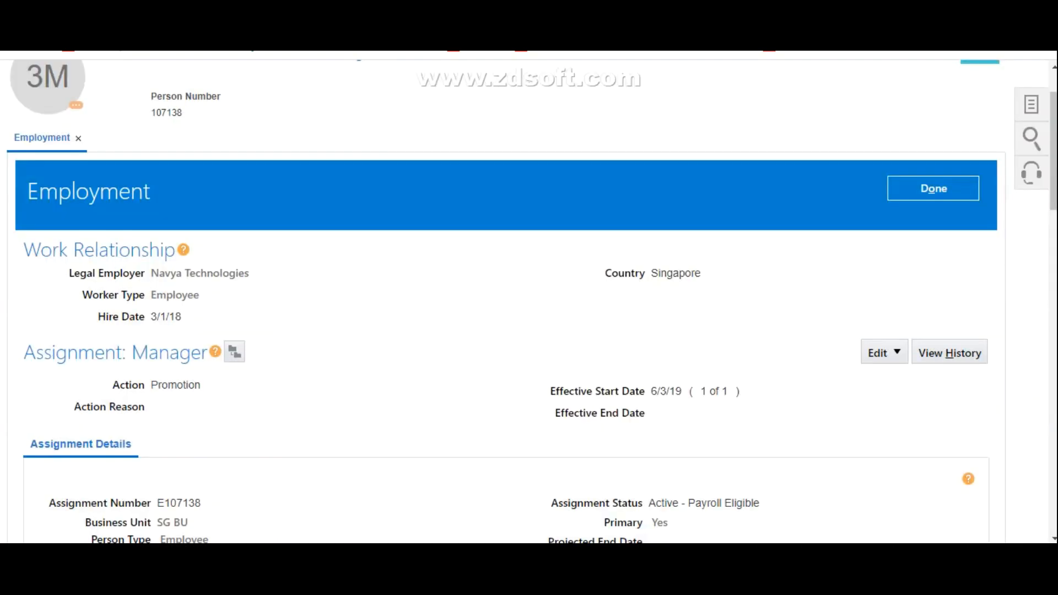
{"action": "key", "text": "ctrl+Tab"}
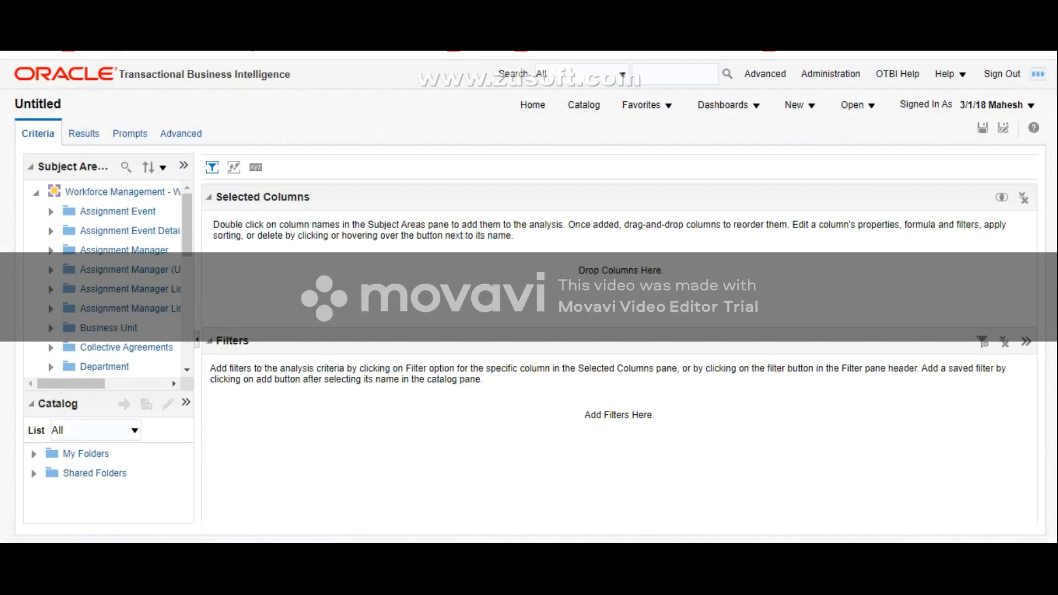
Step: Widen the Subject Areas pane until the full subject area and folder names fit
{"action": "left_click_drag", "start_coordinate": [198, 340], "coordinate": [252, 339]}
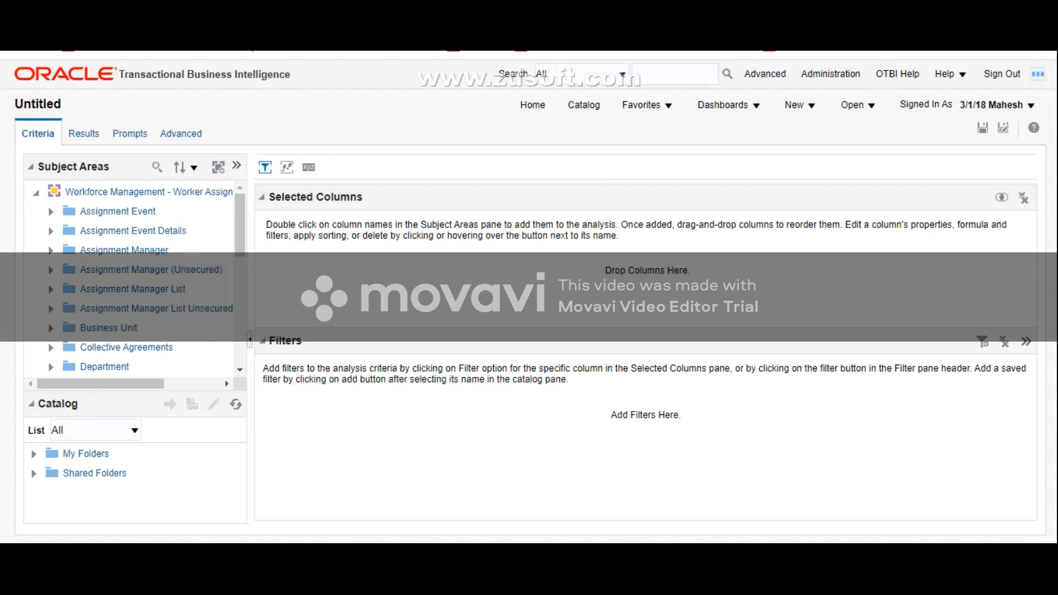
{"action": "left_click_drag", "start_coordinate": [250, 339], "coordinate": [355, 340]}
{"action": "mouse_move", "coordinate": [346, 230]}
{"action": "left_mouse_down"}
{"action": "mouse_move", "coordinate": [346, 341]}
{"action": "mouse_move", "coordinate": [346, 231]}
{"action": "left_mouse_up"}
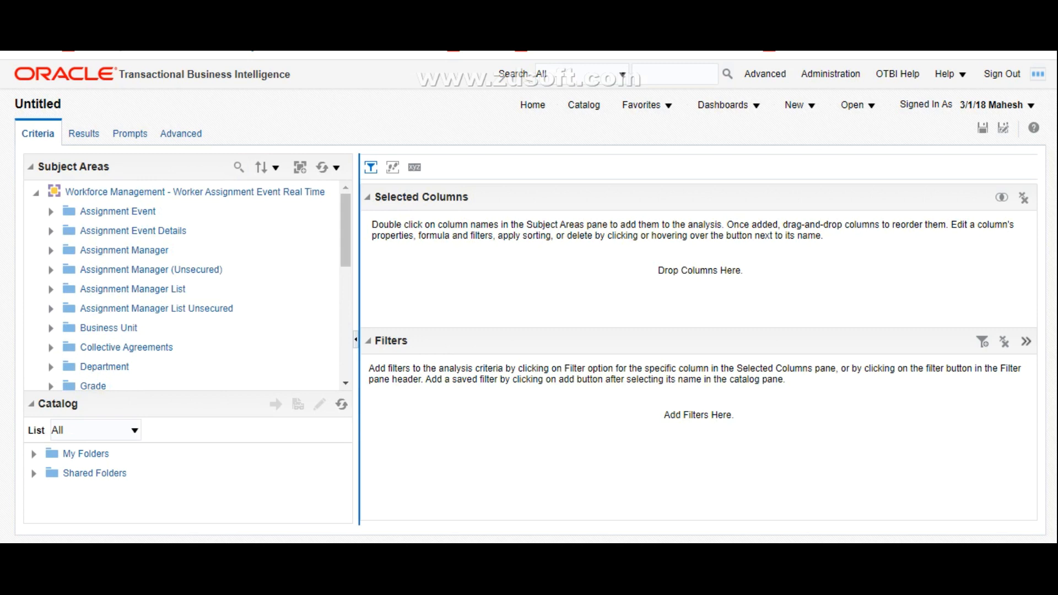
{"action": "left_click_drag", "start_coordinate": [360, 265], "coordinate": [367, 264]}
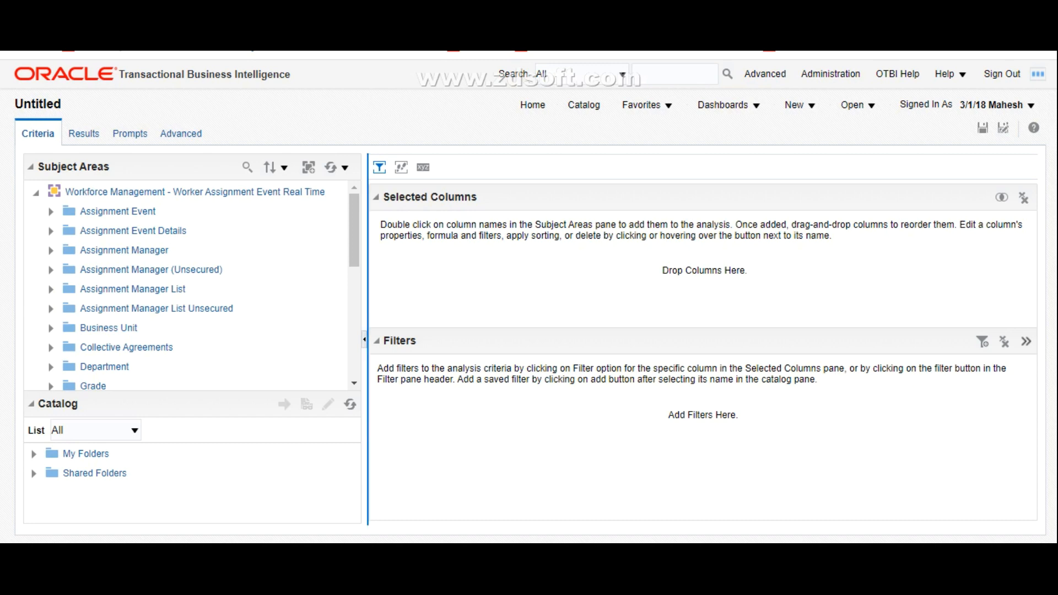
Step: Find Person Number in the Worker folder and add it to the analysis's selected columns
{"action": "left_click_drag", "start_coordinate": [354, 231], "coordinate": [354, 343]}
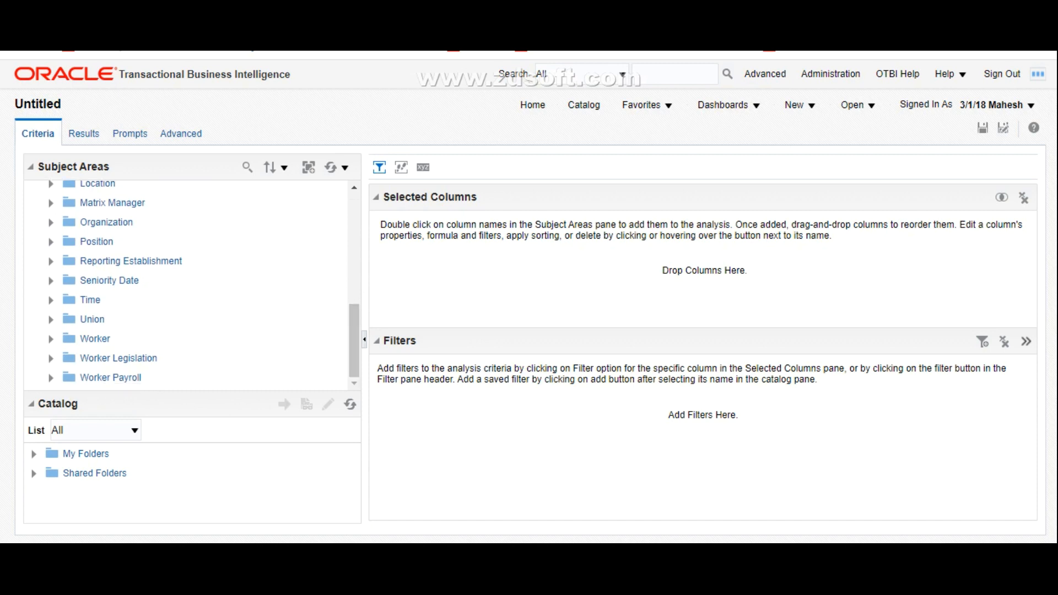
{"action": "left_click", "coordinate": [50, 339]}
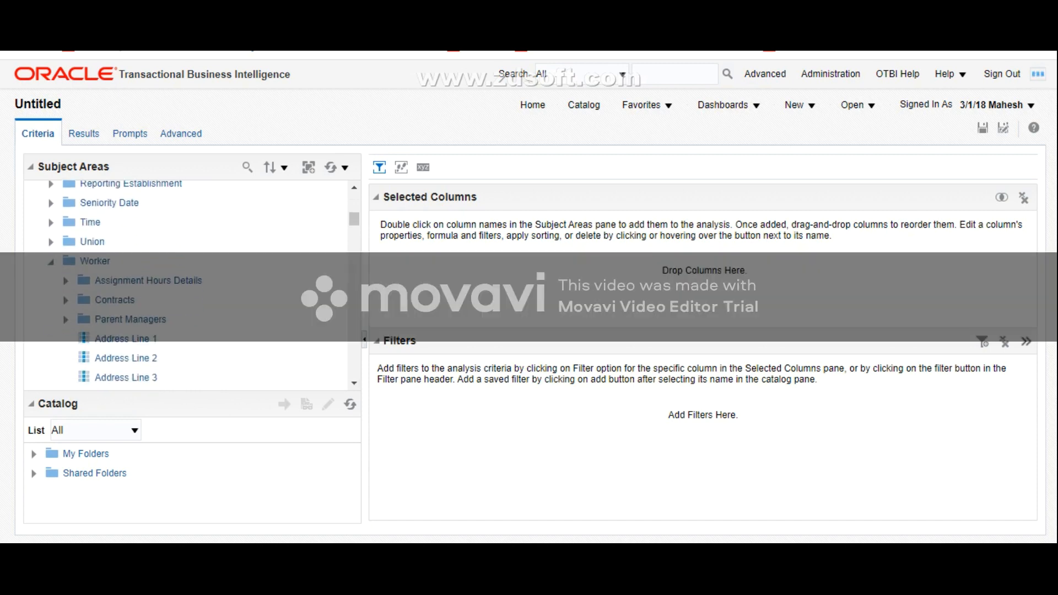
{"action": "key", "text": "ctrl+f"}
{"action": "type", "text": "Person"}
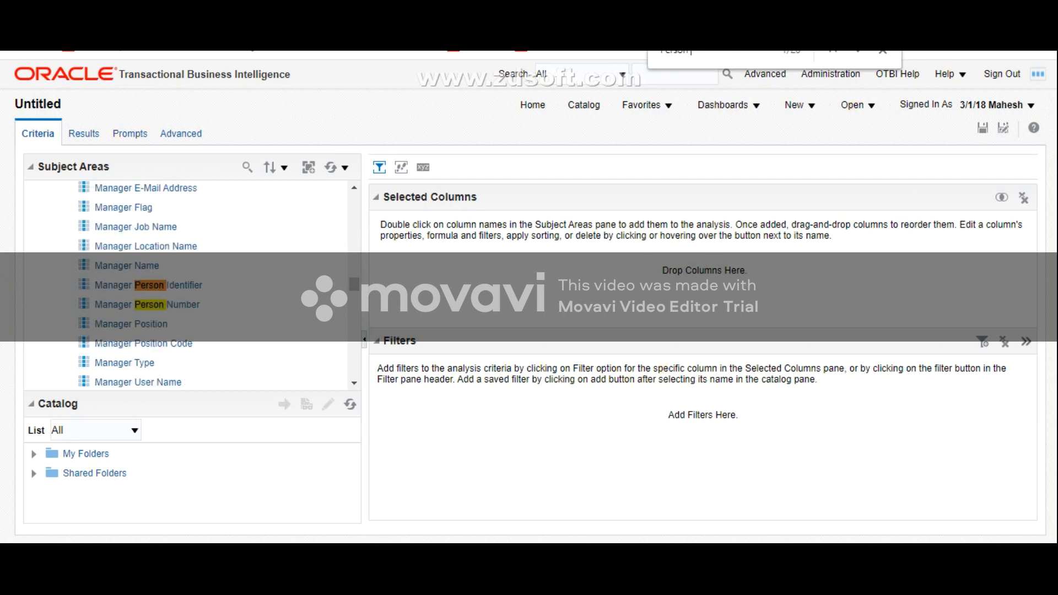
{"action": "type", "text": " number"}
{"action": "key", "text": "Return"}
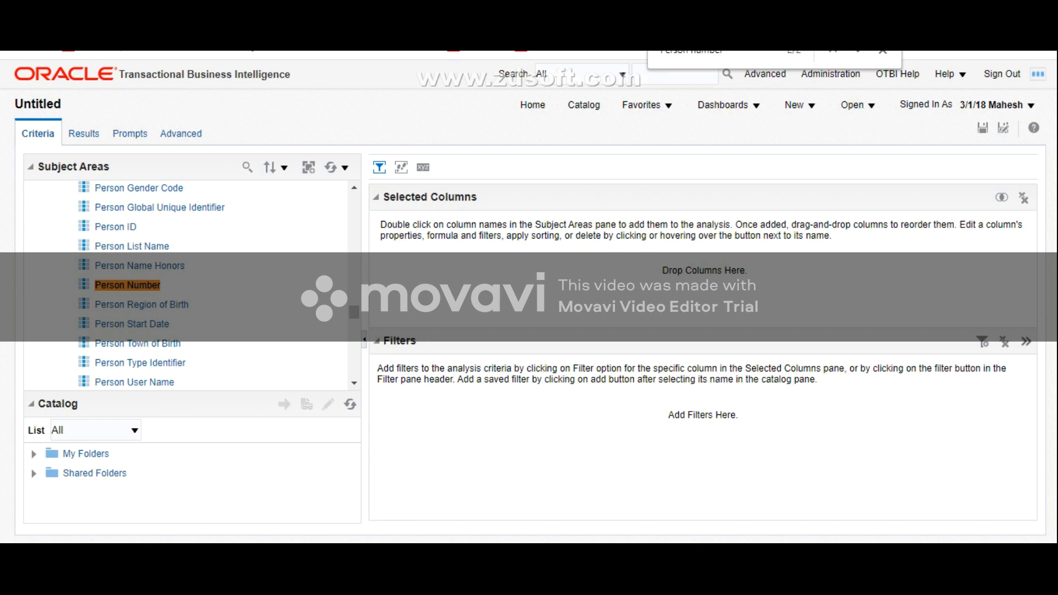
{"action": "left_click", "coordinate": [128, 285]}
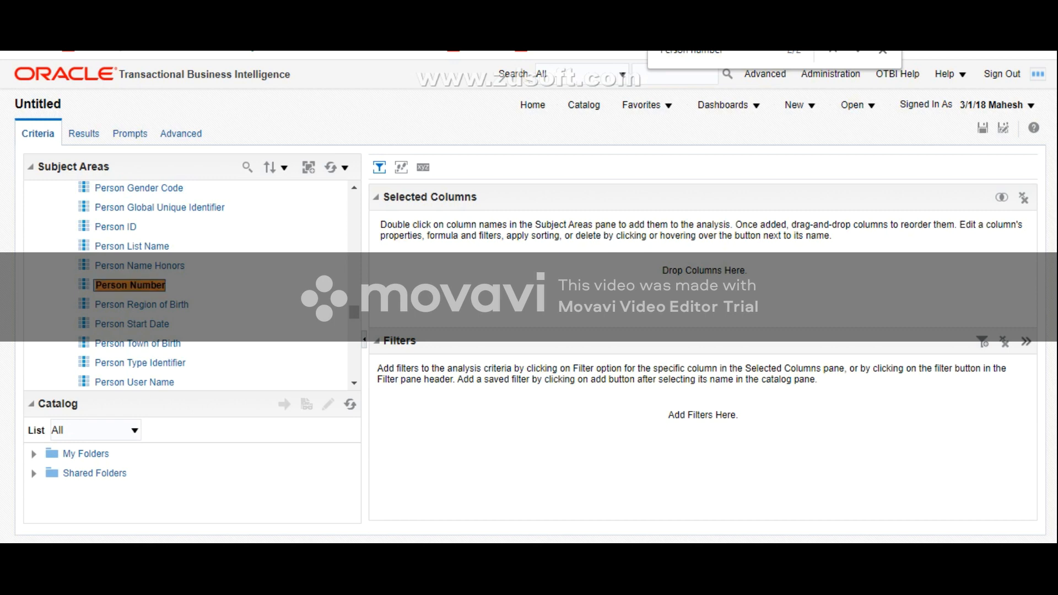
{"action": "double_click", "coordinate": [130, 286]}
Step: Find Display Name in the Worker folder and add it to the analysis's selected columns
{"action": "key", "text": "ctrl+f"}
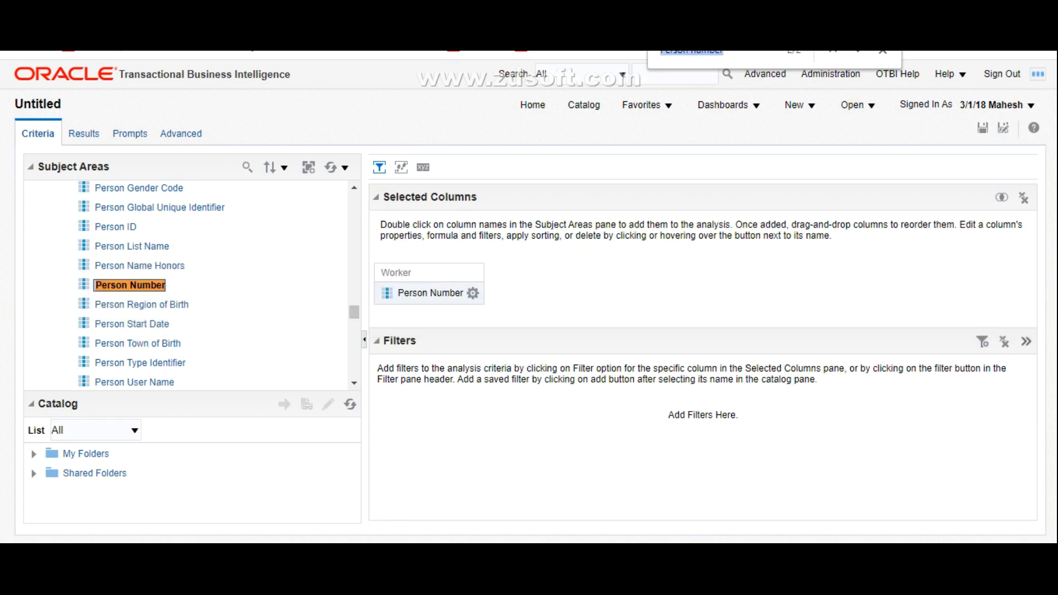
{"action": "type", "text": "di"}
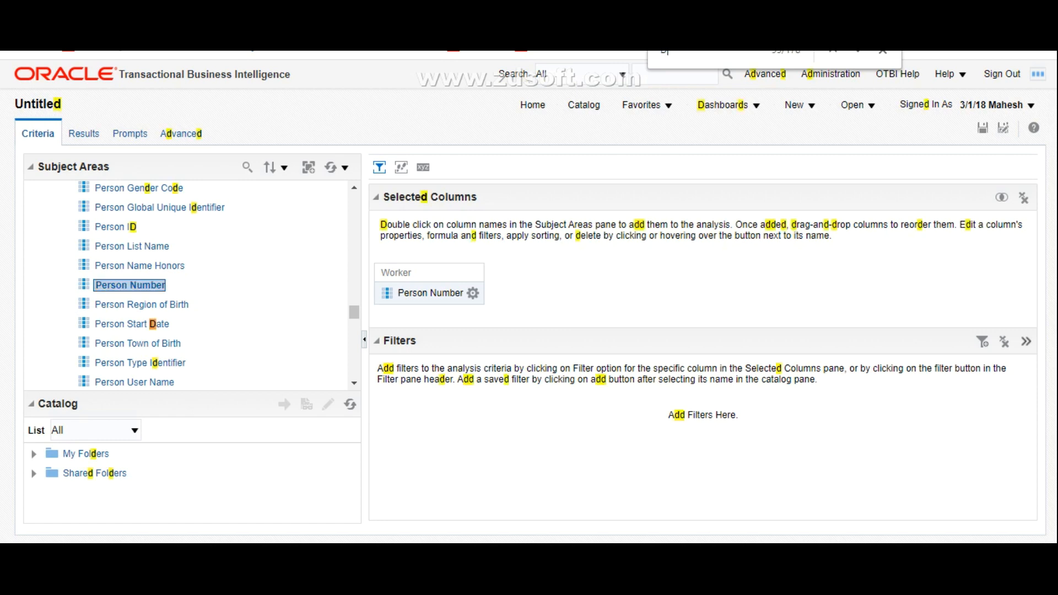
{"action": "type", "text": "play"}
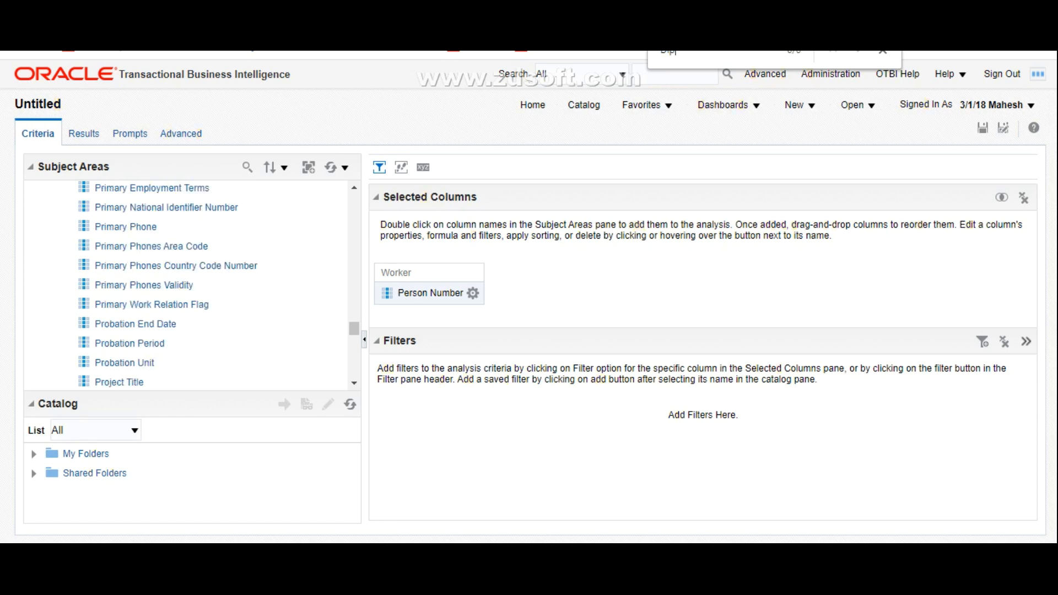
{"action": "key", "text": "BackSpace"}
{"action": "key", "text": "BackSpace"}
{"action": "key", "text": "BackSpace"}
{"action": "key", "text": "BackSpace"}
{"action": "key", "text": "BackSpace"}
{"action": "key", "text": "BackSpace"}
{"action": "type", "text": "D"}
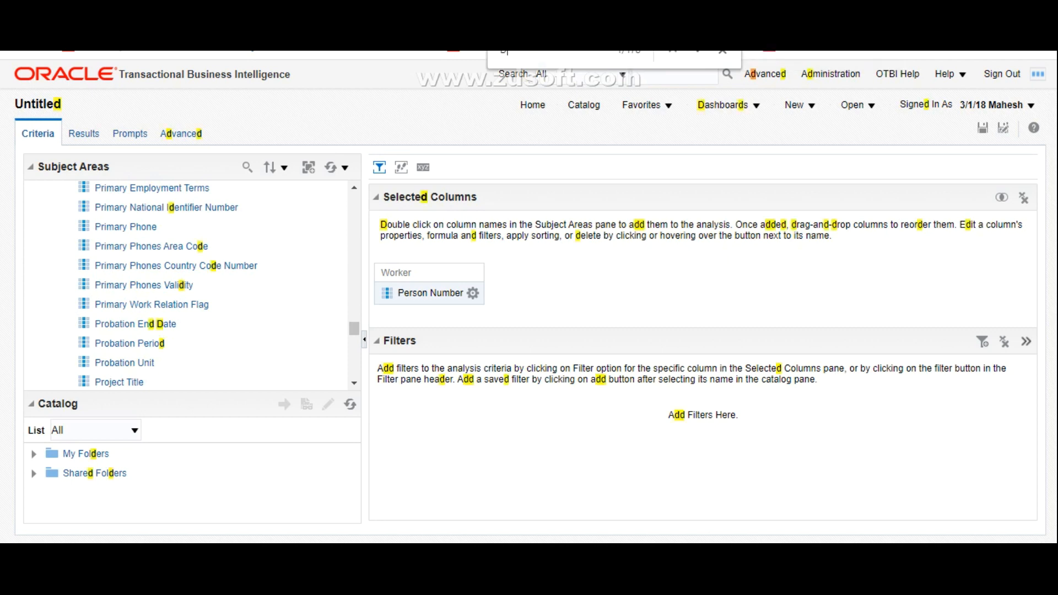
{"action": "type", "text": "isplay"}
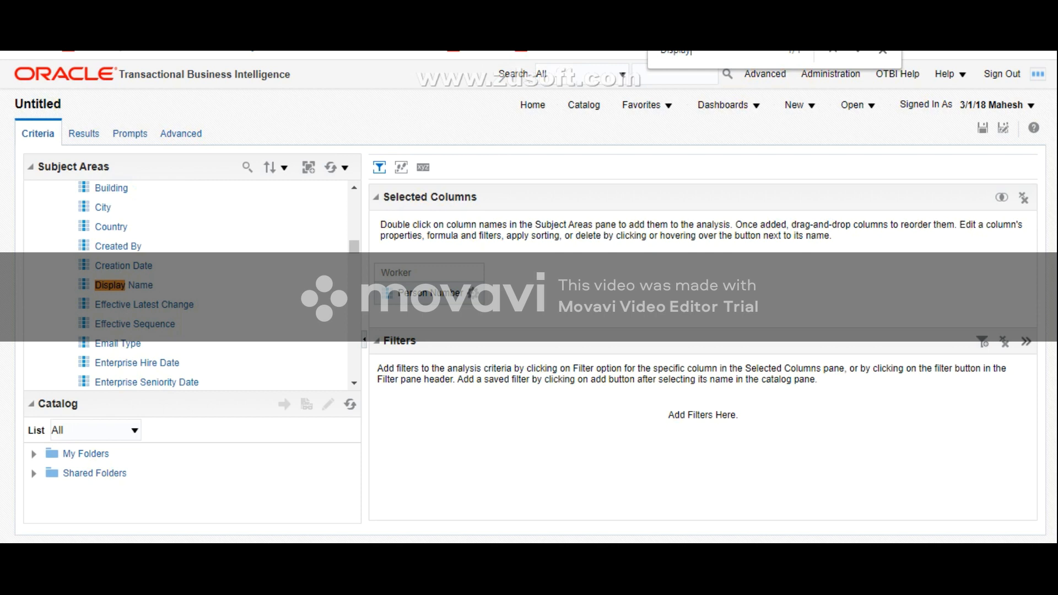
{"action": "left_click", "coordinate": [126, 286]}
{"action": "double_click", "coordinate": [126, 286]}
Step: Add Business Unit Name from the Business Unit folder to the selected columns and collapse that folder
{"action": "scroll", "coordinate": [187, 284], "scroll_direction": "up", "scroll_amount": 10}
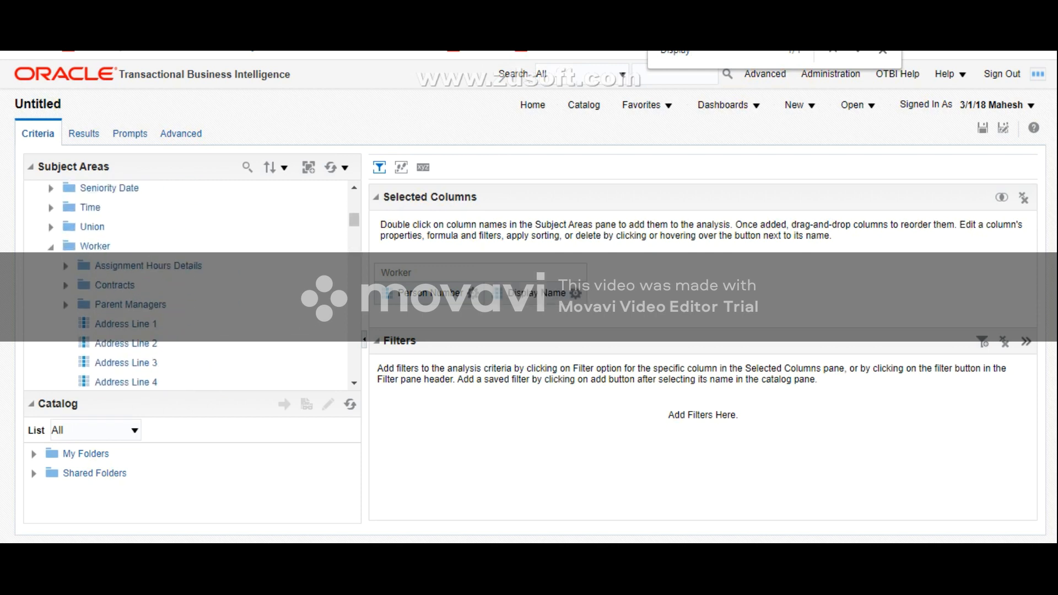
{"action": "scroll", "coordinate": [187, 284], "scroll_direction": "up", "scroll_amount": 3}
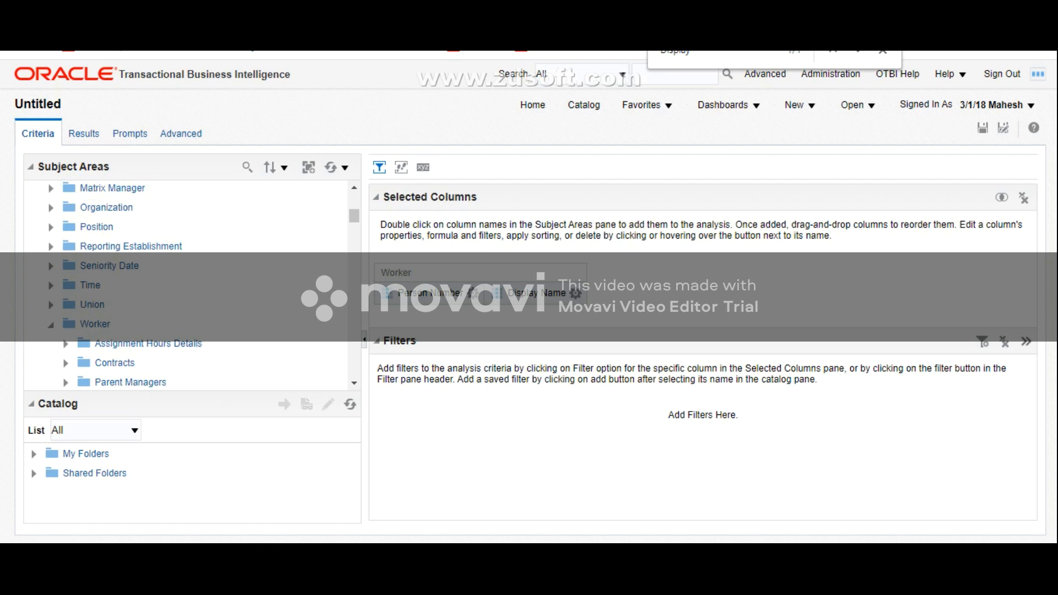
{"action": "scroll", "coordinate": [187, 284], "scroll_direction": "up", "scroll_amount": 7}
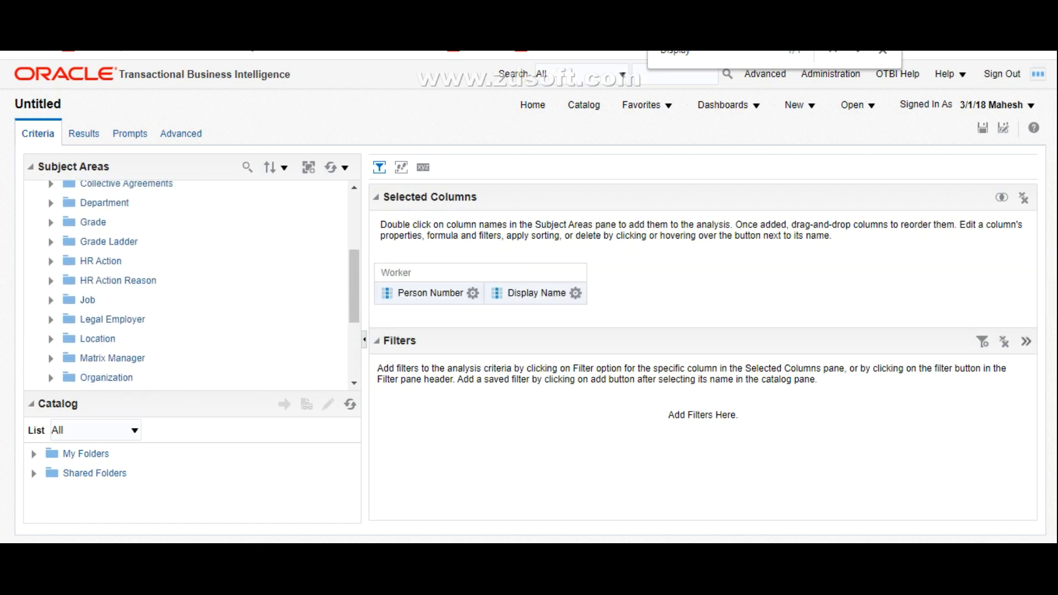
{"action": "scroll", "coordinate": [188, 284], "scroll_direction": "down", "scroll_amount": 1}
{"action": "scroll", "coordinate": [188, 284], "scroll_direction": "up", "scroll_amount": 2}
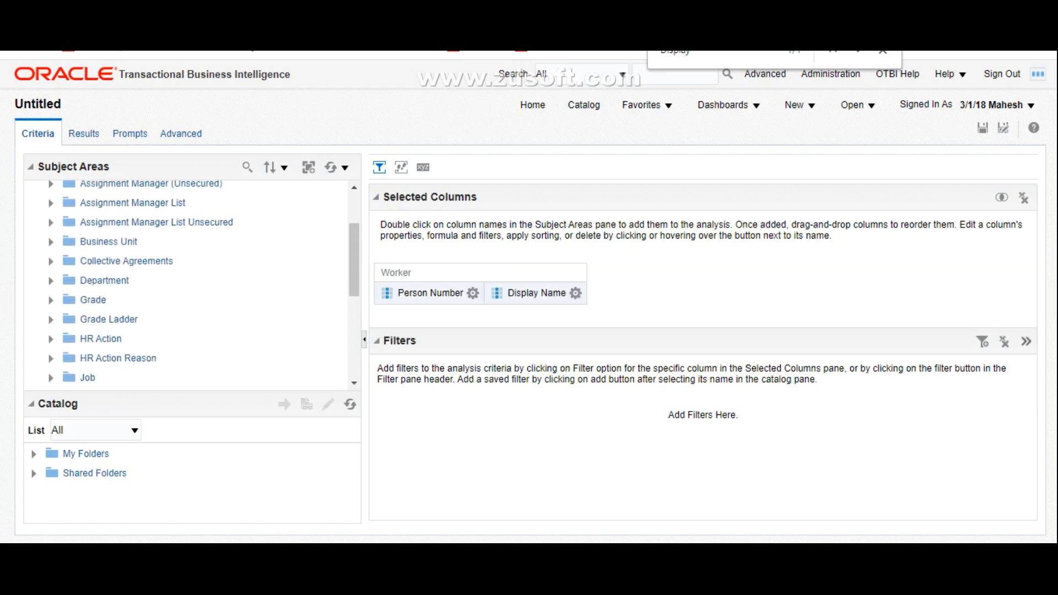
{"action": "left_click", "coordinate": [51, 242]}
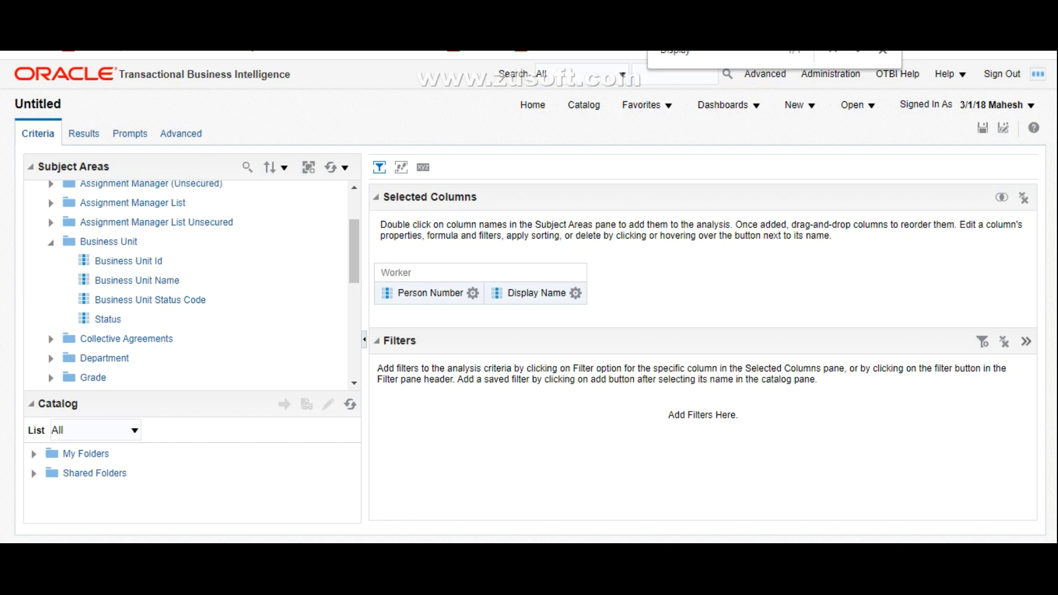
{"action": "double_click", "coordinate": [163, 282]}
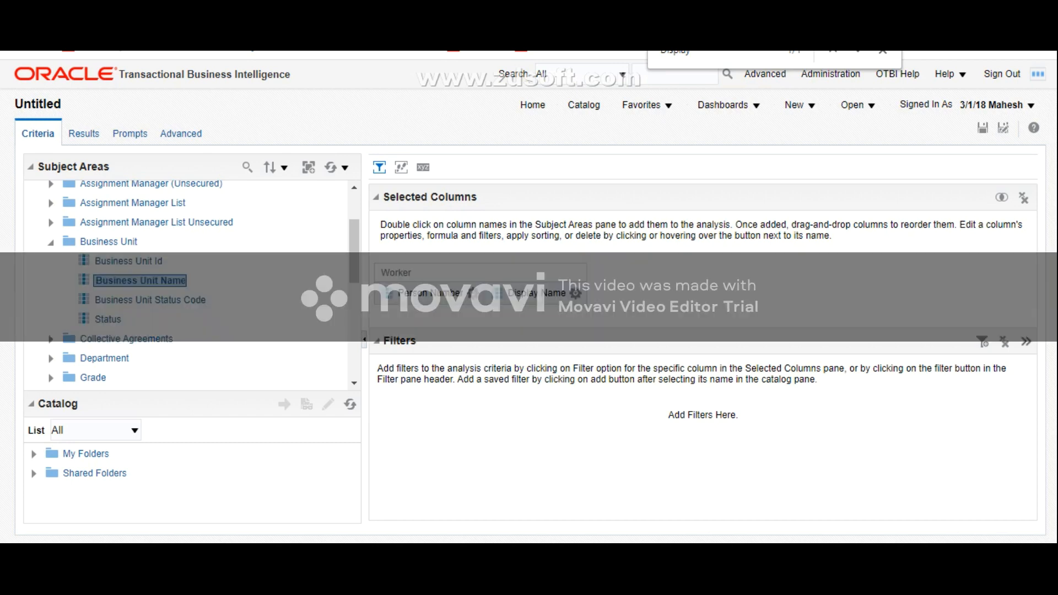
{"action": "left_click", "coordinate": [51, 242]}
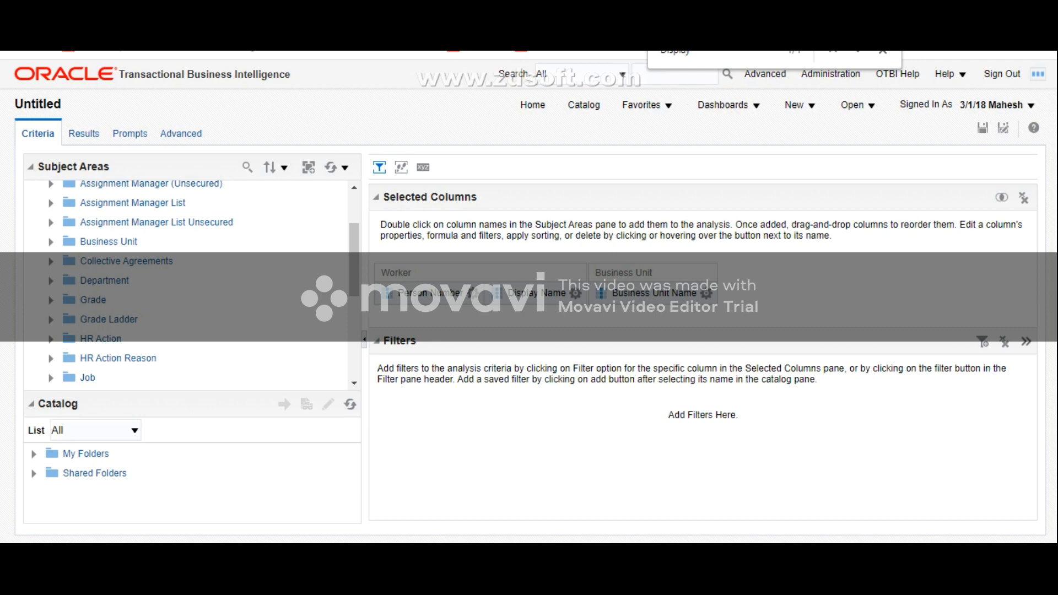
Step: Add Legal Employer Name from the Legal Employer folder to the selected columns and collapse that folder
{"action": "scroll", "coordinate": [187, 281], "scroll_direction": "down", "scroll_amount": 5}
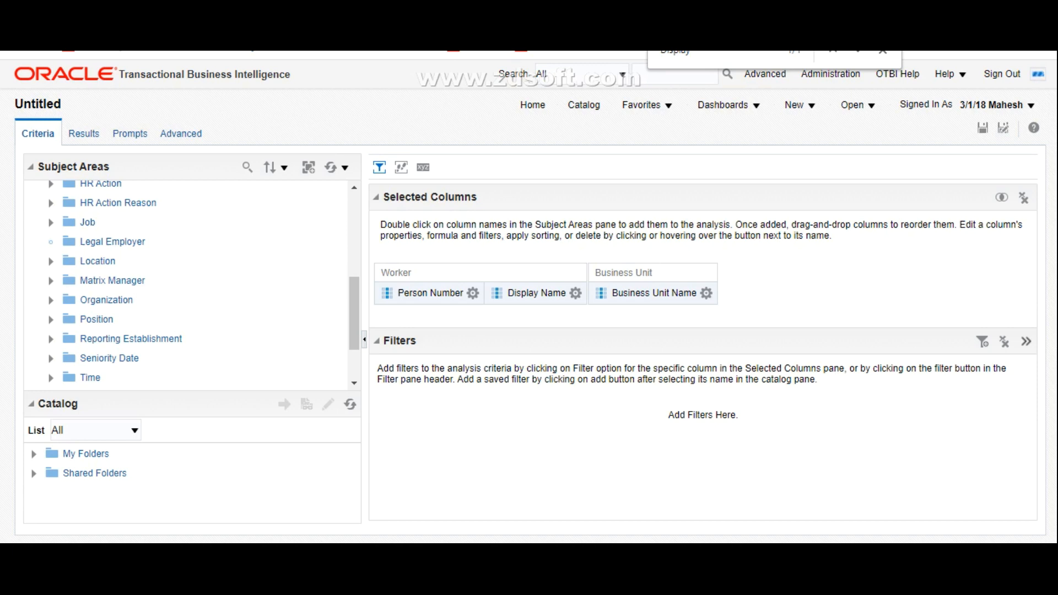
{"action": "left_click", "coordinate": [51, 261]}
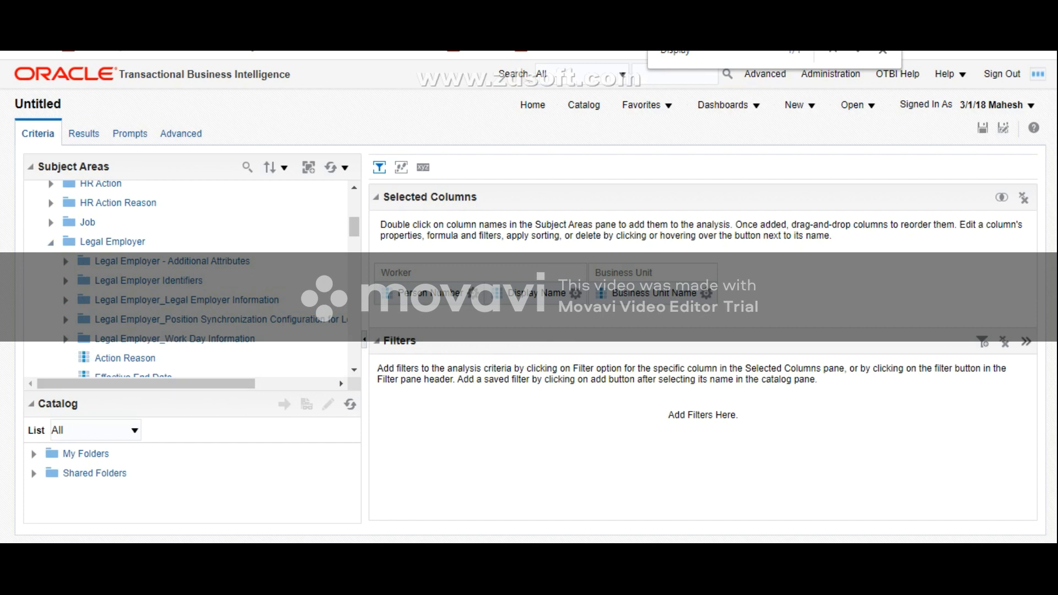
{"action": "scroll", "coordinate": [188, 308], "scroll_direction": "down", "scroll_amount": 5}
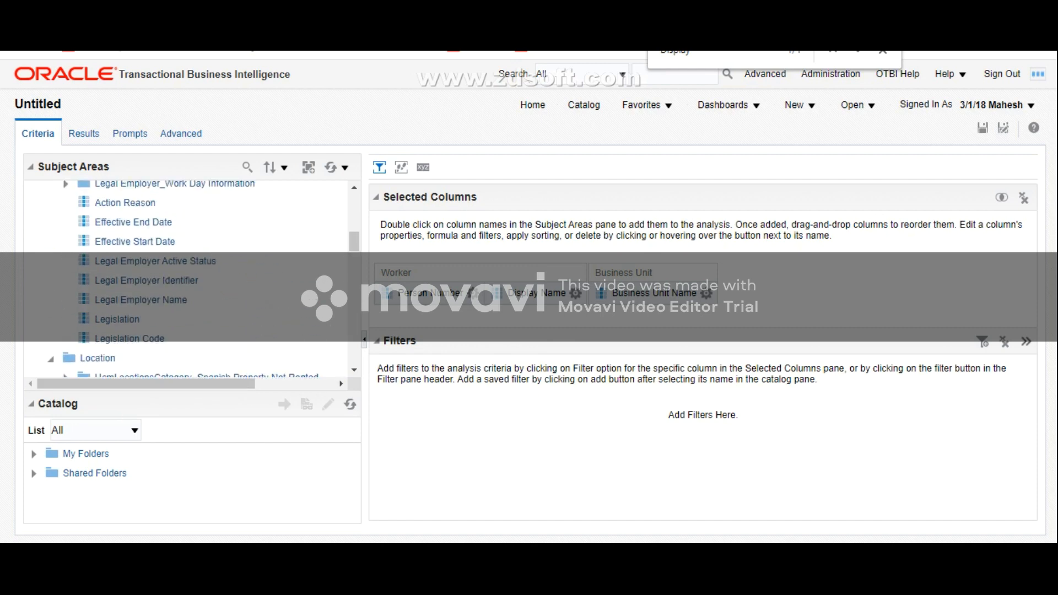
{"action": "double_click", "coordinate": [143, 299]}
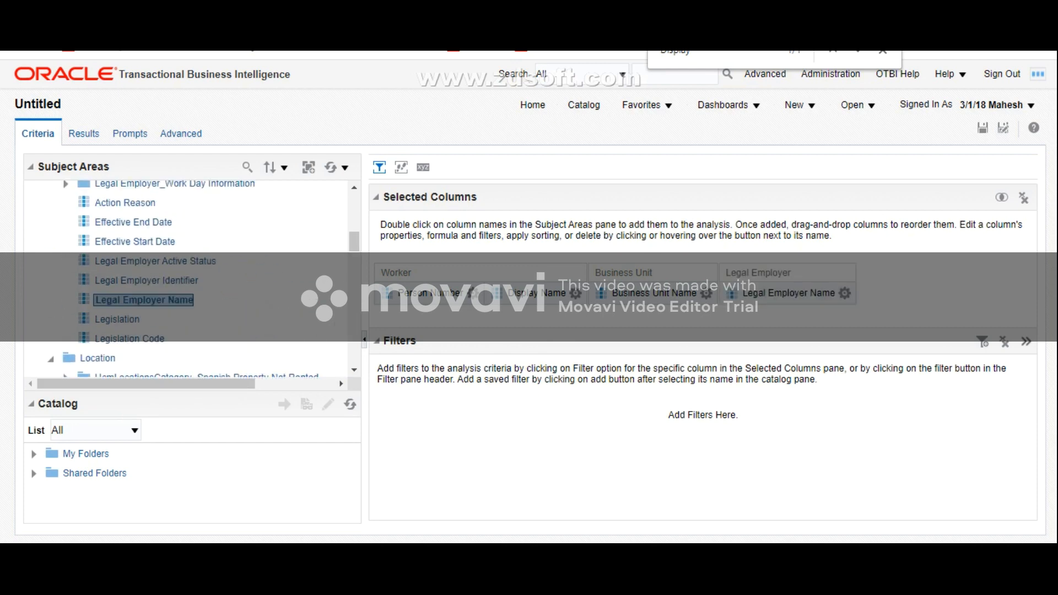
{"action": "scroll", "coordinate": [187, 279], "scroll_direction": "up", "scroll_amount": 5}
{"action": "left_click", "coordinate": [51, 243]}
Step: Add Location Name from the Location folder to the analysis's selected columns
{"action": "left_click", "coordinate": [51, 262]}
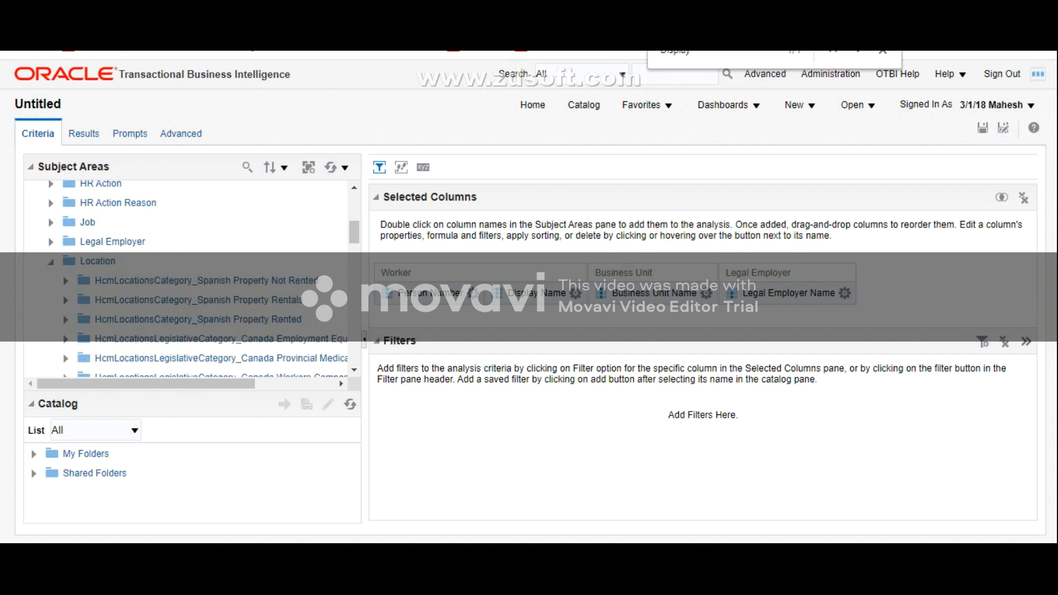
{"action": "scroll", "coordinate": [188, 279], "scroll_direction": "down", "scroll_amount": 10}
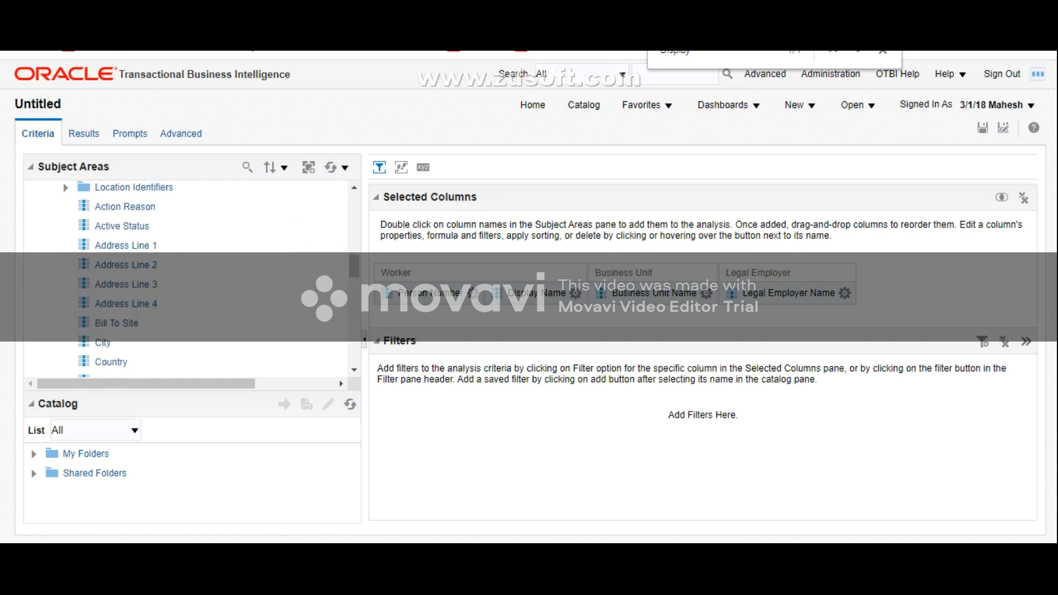
{"action": "scroll", "coordinate": [187, 278], "scroll_direction": "down", "scroll_amount": 4}
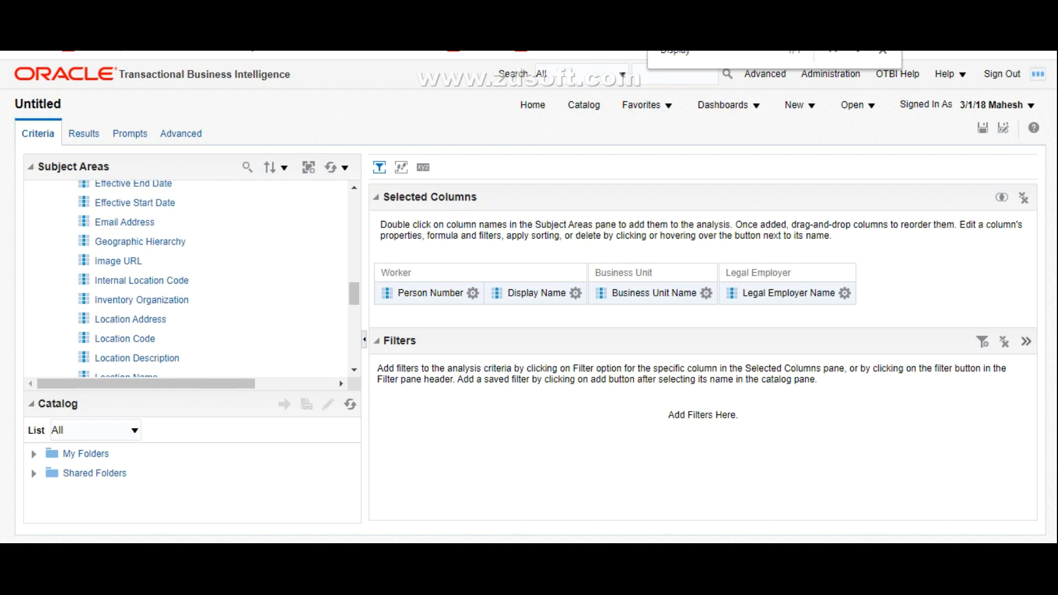
{"action": "left_click", "coordinate": [128, 300]}
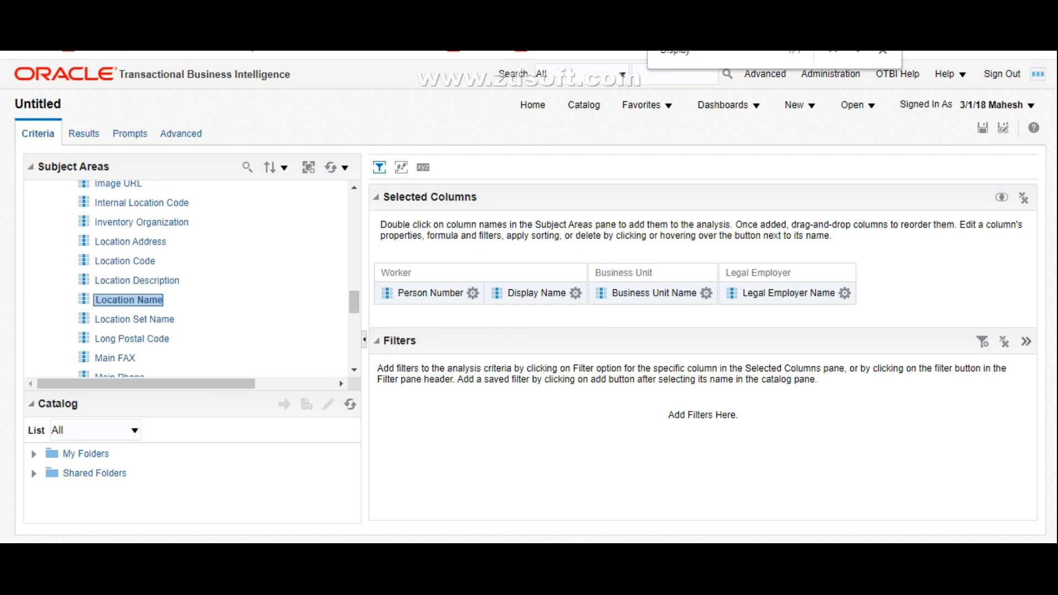
{"action": "double_click", "coordinate": [129, 300]}
{"action": "scroll", "coordinate": [187, 278], "scroll_direction": "up", "scroll_amount": 8}
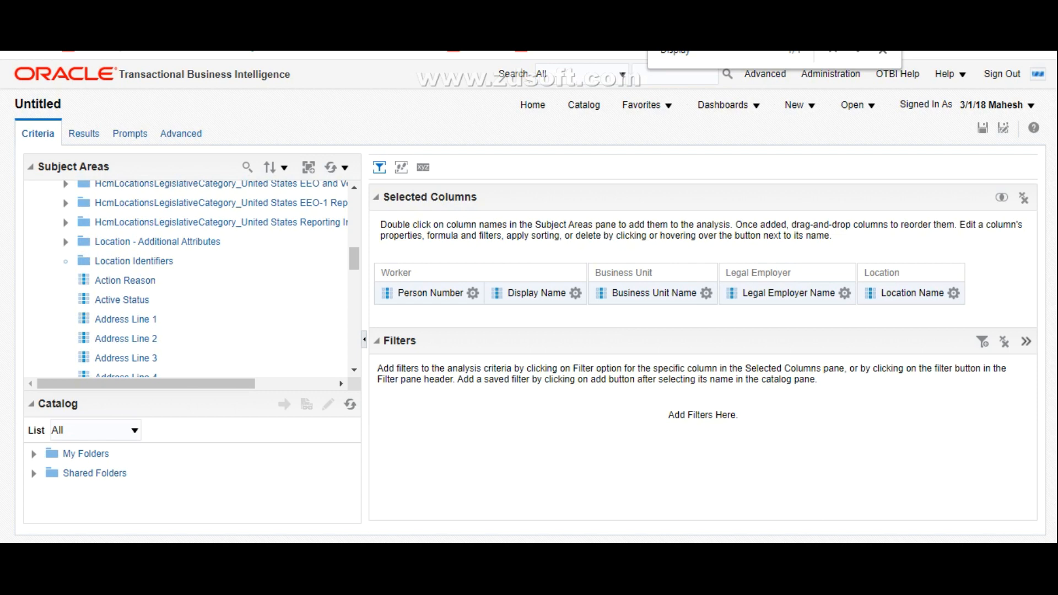
{"action": "left_click", "coordinate": [65, 261]}
Step: Expand the Job folder and add Job Name to the analysis's selected columns
{"action": "scroll", "coordinate": [187, 278], "scroll_direction": "up", "scroll_amount": 2}
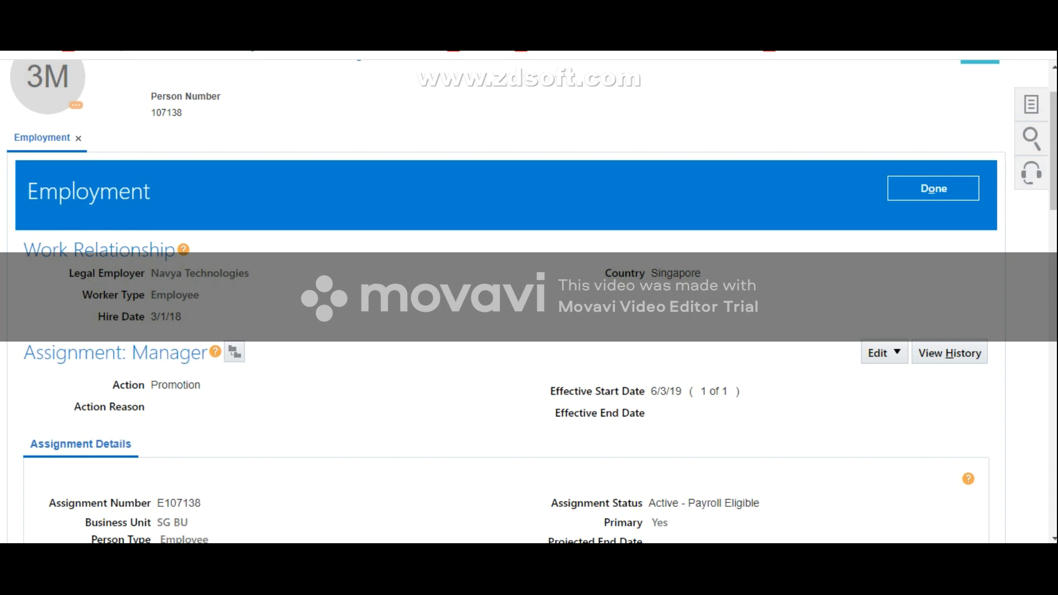
{"action": "left_click", "coordinate": [950, 353]}
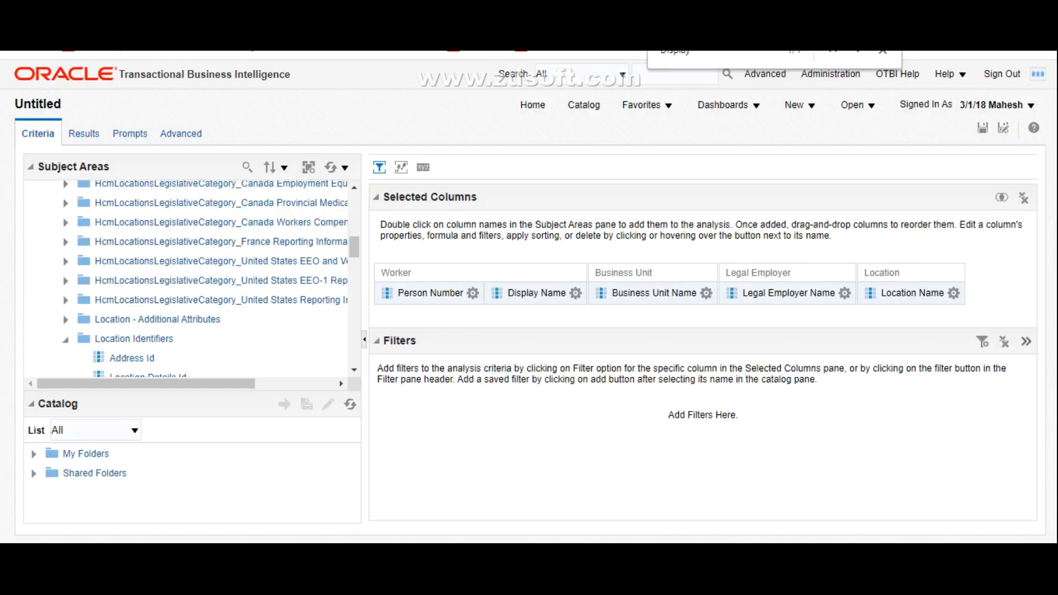
{"action": "scroll", "coordinate": [188, 278], "scroll_direction": "up", "scroll_amount": 4}
{"action": "scroll", "coordinate": [187, 278], "scroll_direction": "down", "scroll_amount": 2}
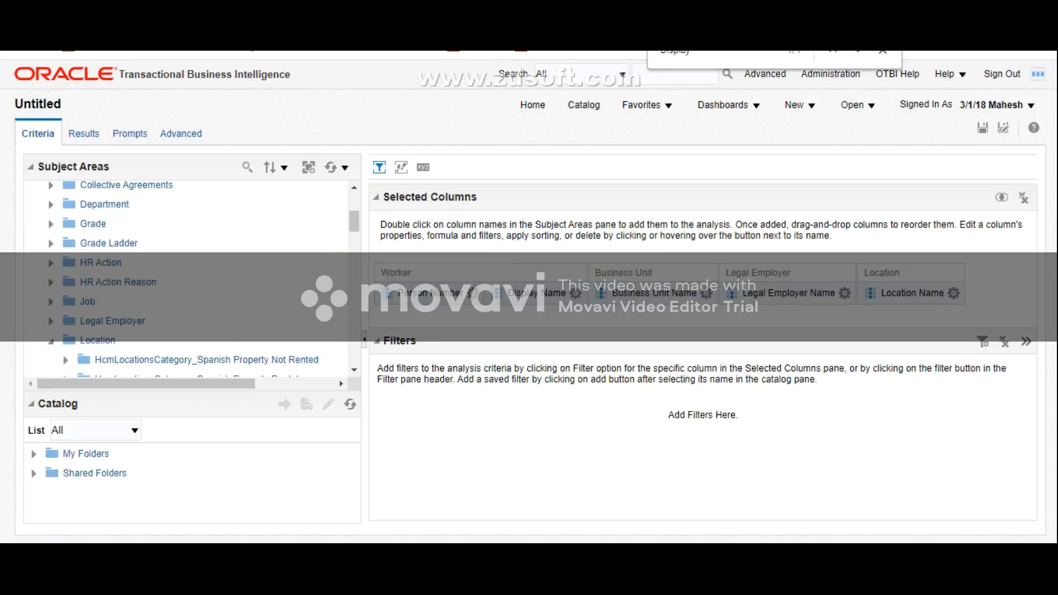
{"action": "left_click", "coordinate": [51, 223]}
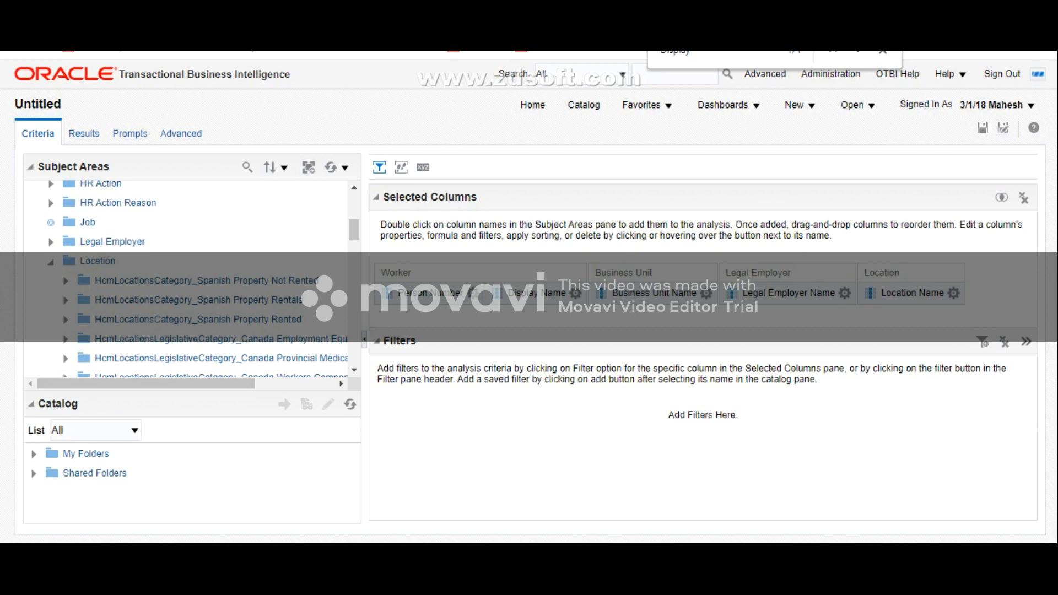
{"action": "scroll", "coordinate": [187, 278], "scroll_direction": "down", "scroll_amount": 12}
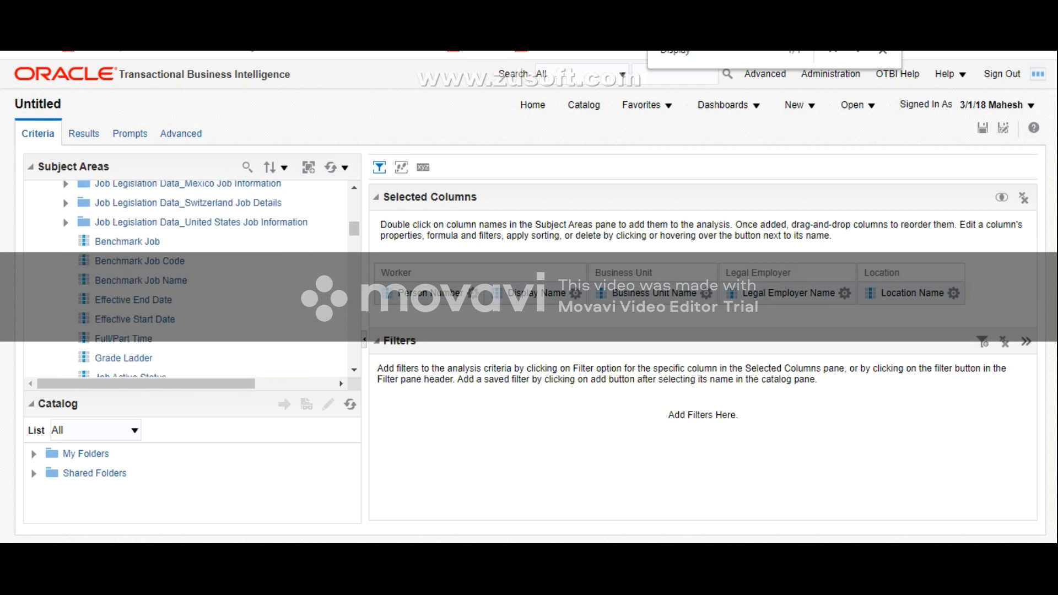
{"action": "scroll", "coordinate": [187, 279], "scroll_direction": "down", "scroll_amount": 4}
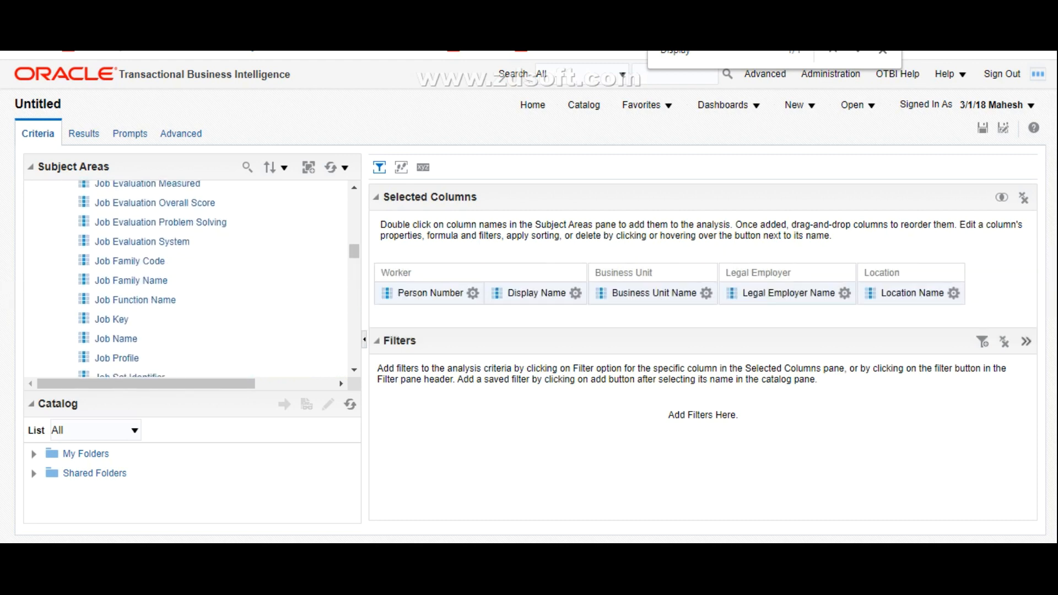
{"action": "double_click", "coordinate": [117, 339]}
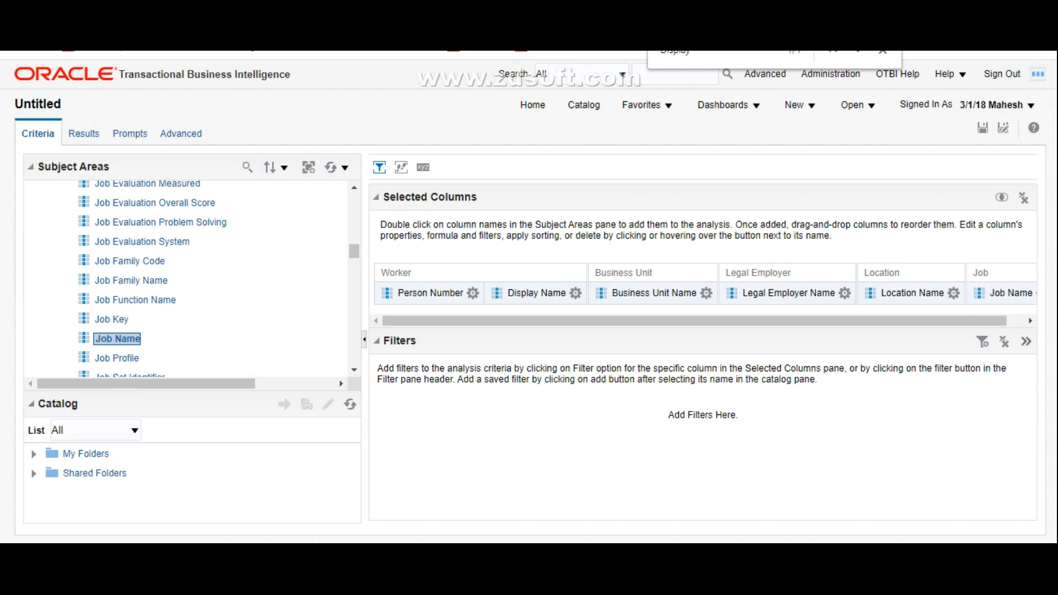
Step: Enable custom headings for the Display Name column and set its column heading to Full Name
{"action": "left_click", "coordinate": [576, 293]}
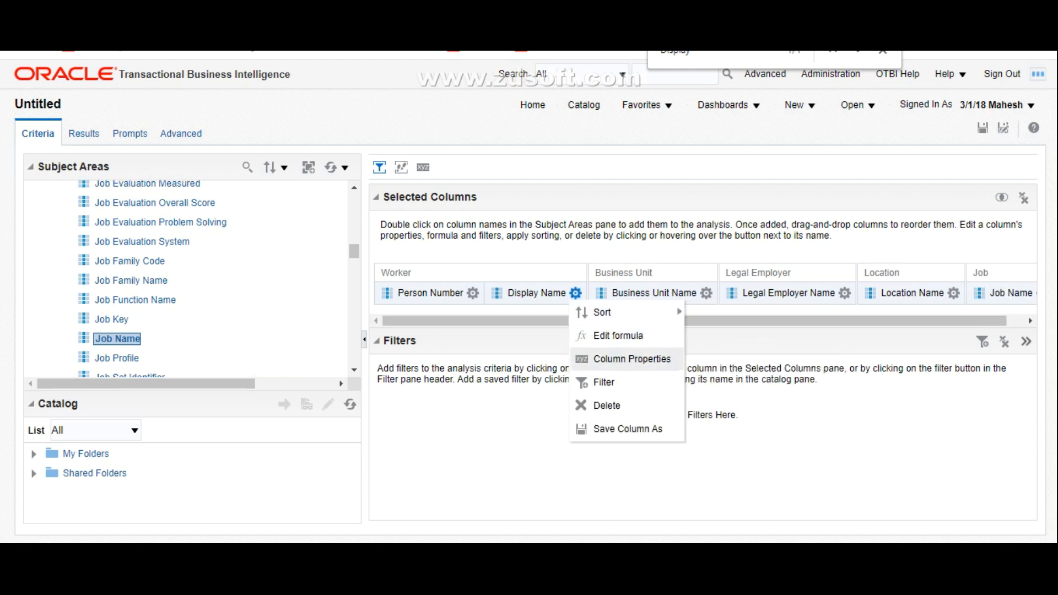
{"action": "left_click", "coordinate": [633, 359]}
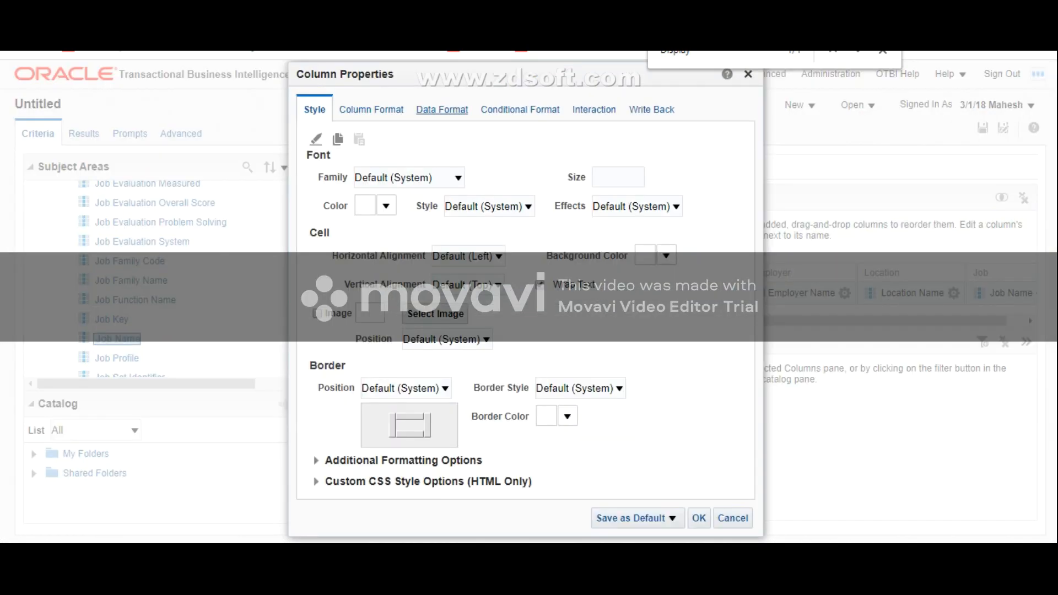
{"action": "left_click", "coordinate": [372, 110]}
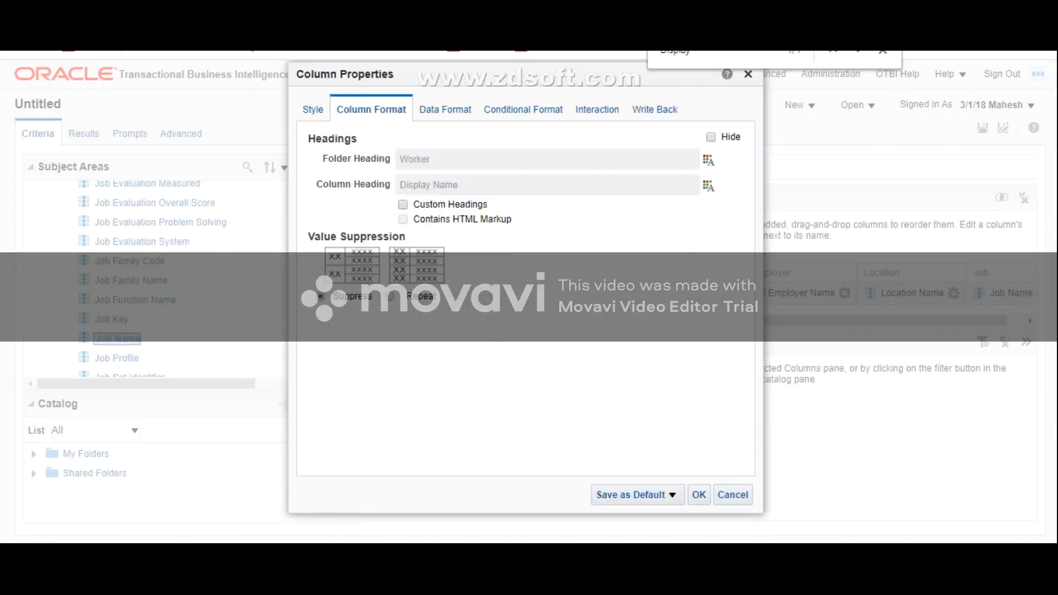
{"action": "left_click", "coordinate": [403, 205]}
{"action": "triple_click", "coordinate": [429, 186]}
{"action": "key", "text": "BackSpace"}
{"action": "type", "text": "Full Name"}
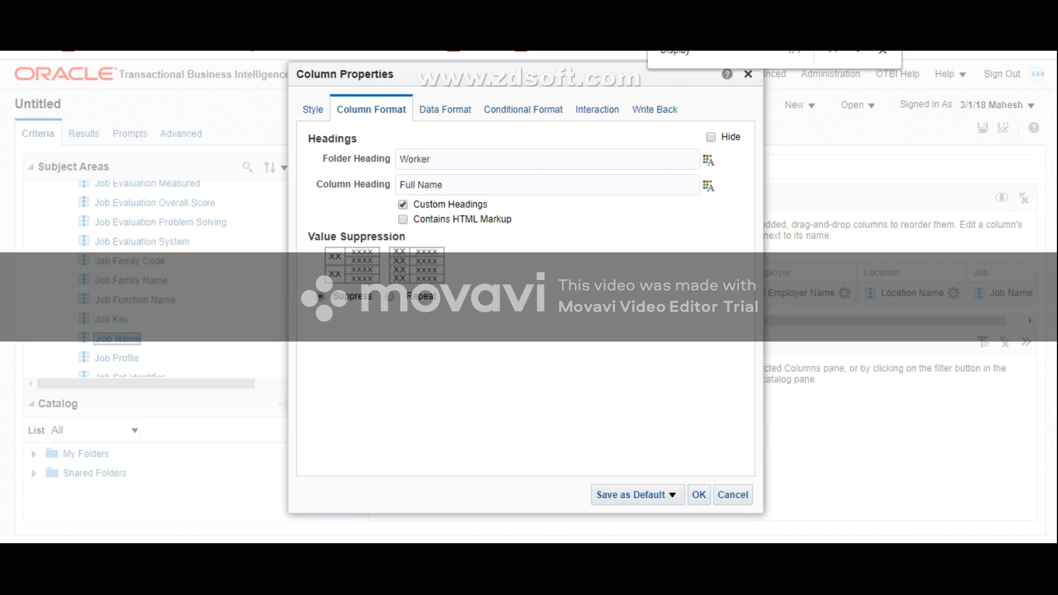
{"action": "left_click", "coordinate": [699, 495]}
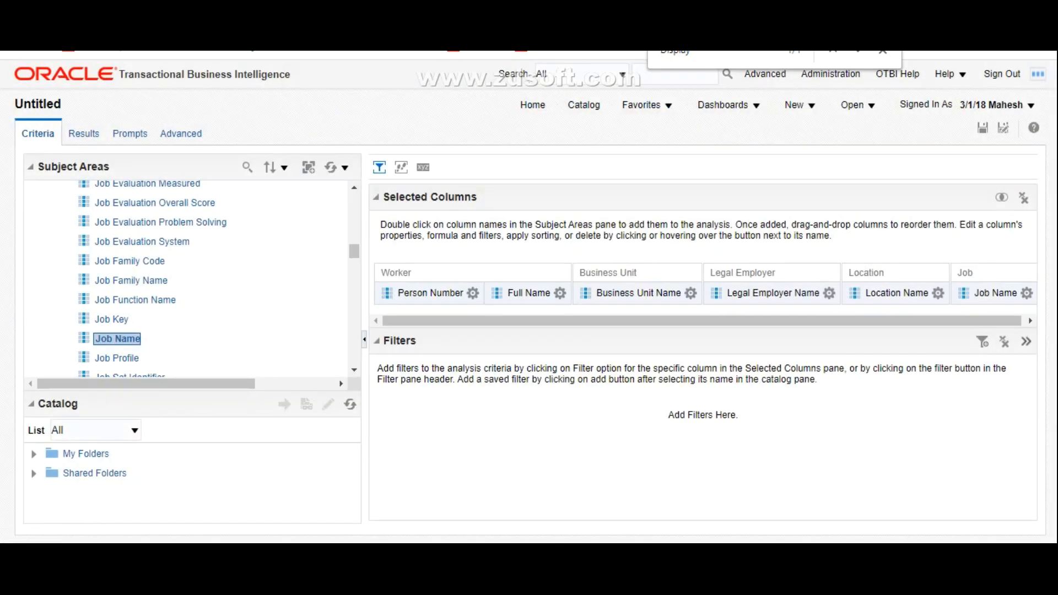
{"action": "left_click_drag", "start_coordinate": [695, 310], "coordinate": [684, 216]}
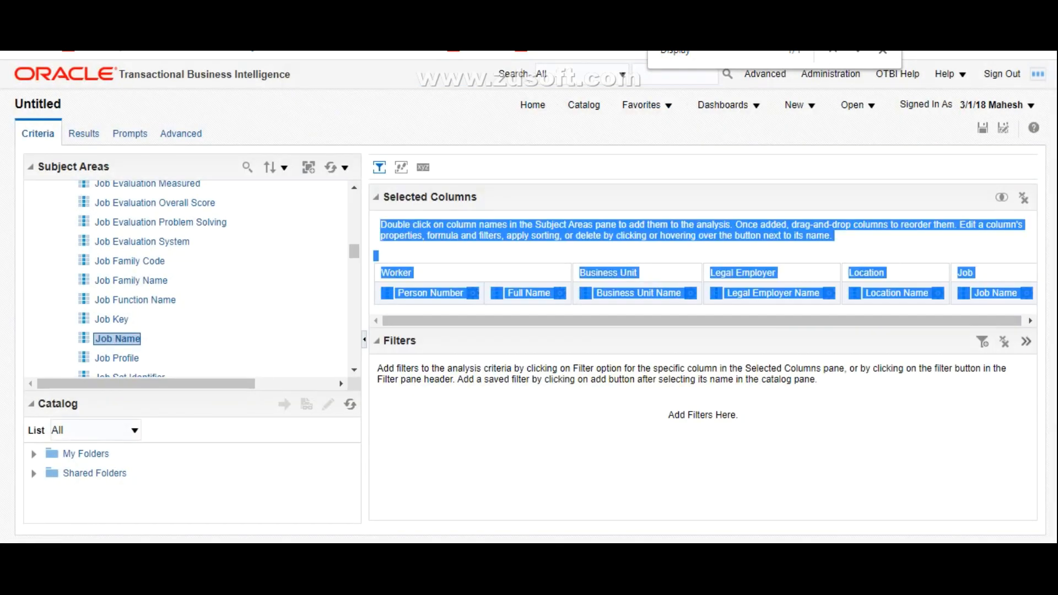
{"action": "left_click", "coordinate": [683, 249]}
{"action": "scroll", "coordinate": [187, 278], "scroll_direction": "up", "scroll_amount": 5}
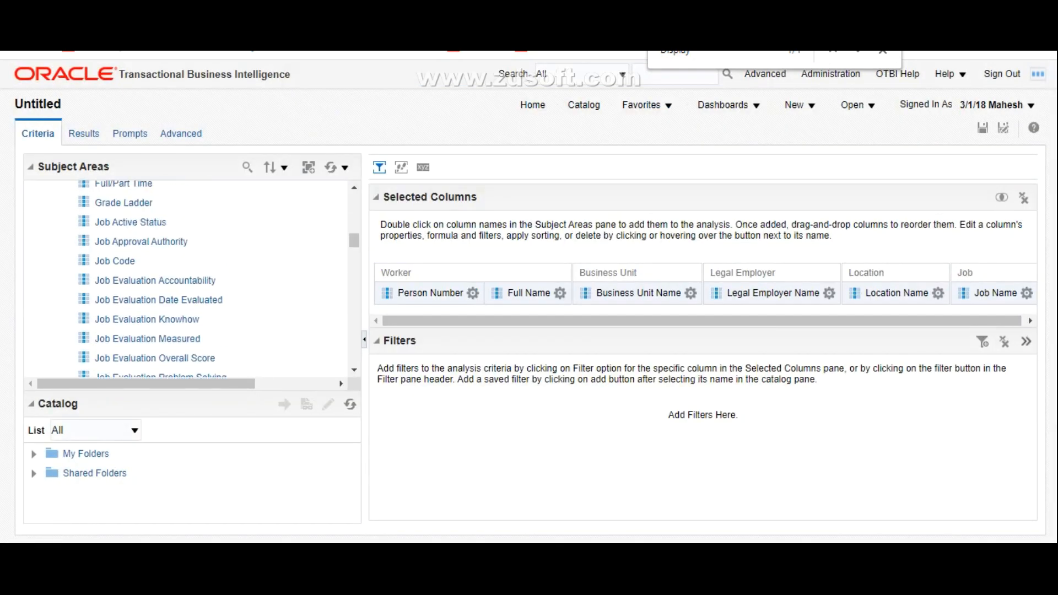
Step: Collapse the Job and Location folders in the subject area and narrow the Subject Areas pane
{"action": "scroll", "coordinate": [188, 278], "scroll_direction": "up", "scroll_amount": 3}
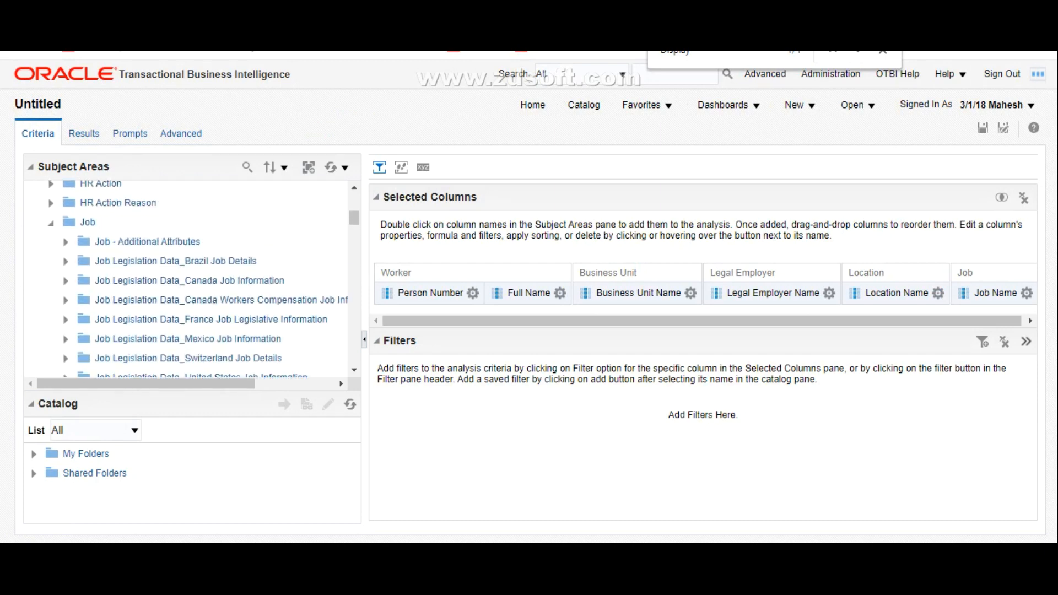
{"action": "left_click", "coordinate": [51, 222]}
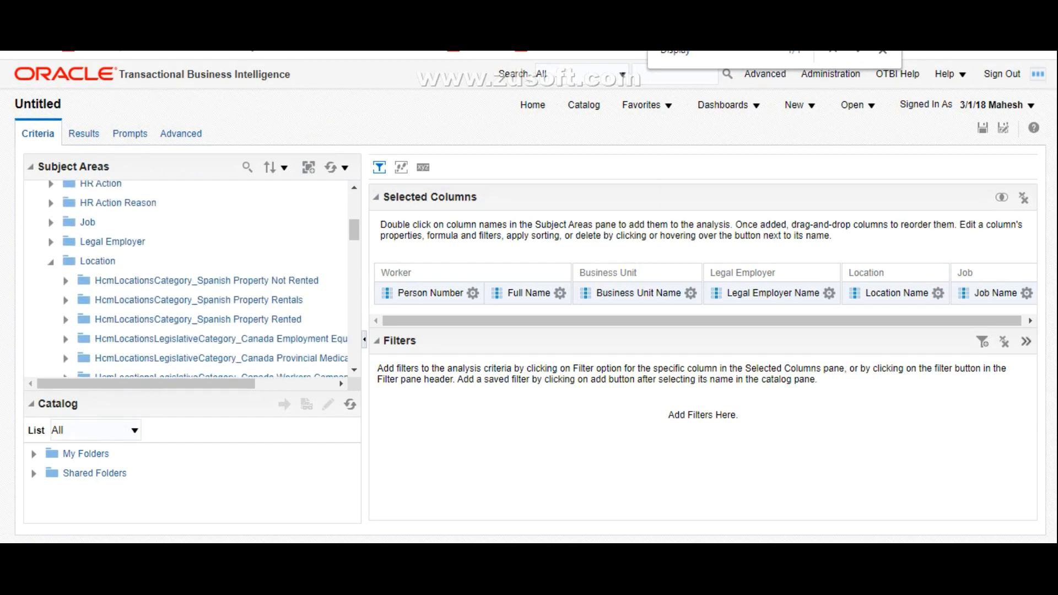
{"action": "left_click", "coordinate": [51, 262]}
{"action": "scroll", "coordinate": [188, 278], "scroll_direction": "up", "scroll_amount": 3}
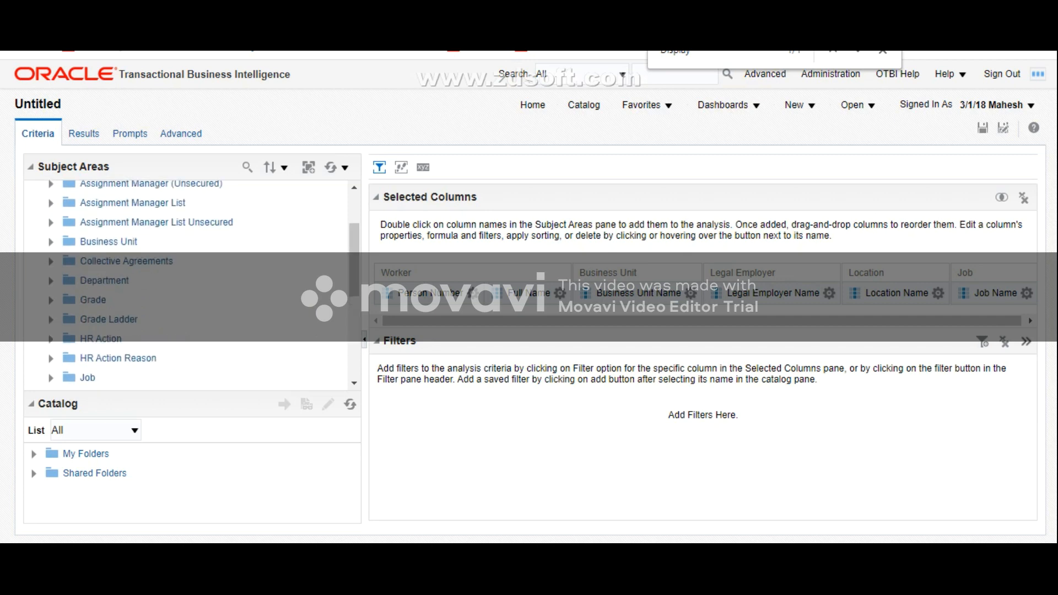
{"action": "left_click_drag", "start_coordinate": [368, 386], "coordinate": [281, 385]}
{"action": "scroll", "coordinate": [162, 278], "scroll_direction": "up", "scroll_amount": 3}
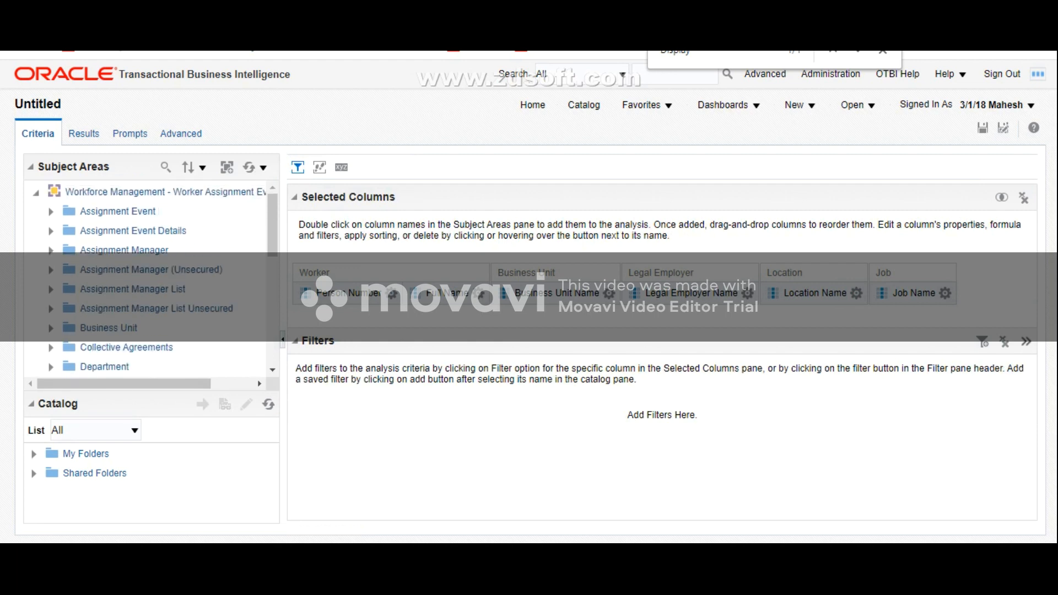
Step: Add Effective Start Date and Effective End Date from the Assignment Event Details folder to the analysis's selected columns
{"action": "left_click", "coordinate": [50, 231]}
{"action": "scroll", "coordinate": [148, 275], "scroll_direction": "down", "scroll_amount": 3}
{"action": "scroll", "coordinate": [149, 276], "scroll_direction": "up", "scroll_amount": 3}
{"action": "left_click", "coordinate": [50, 212]}
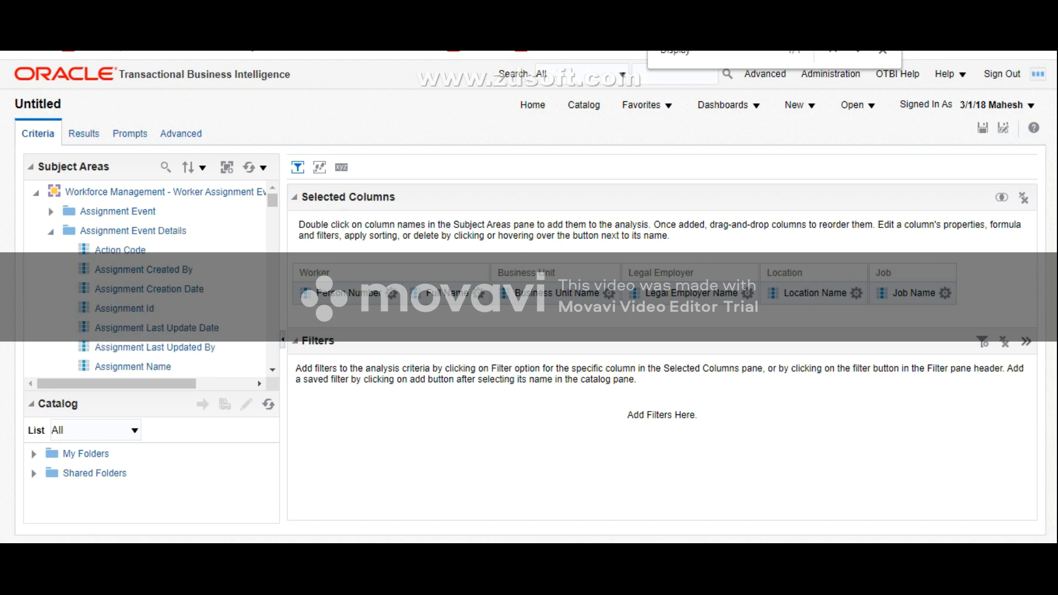
{"action": "scroll", "coordinate": [171, 278], "scroll_direction": "down", "scroll_amount": 6}
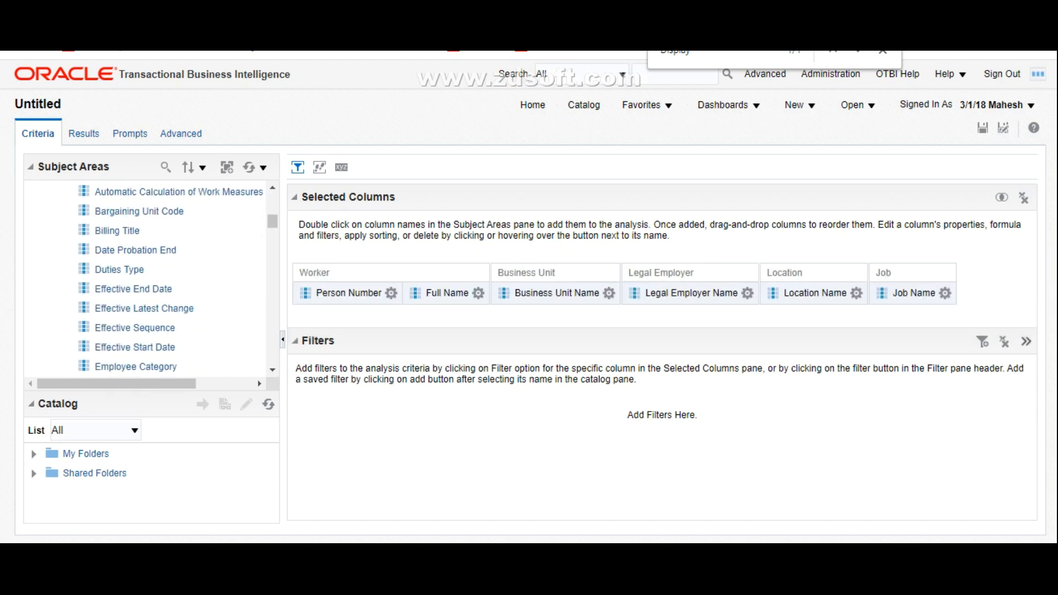
{"action": "scroll", "coordinate": [171, 278], "scroll_direction": "down", "scroll_amount": 4}
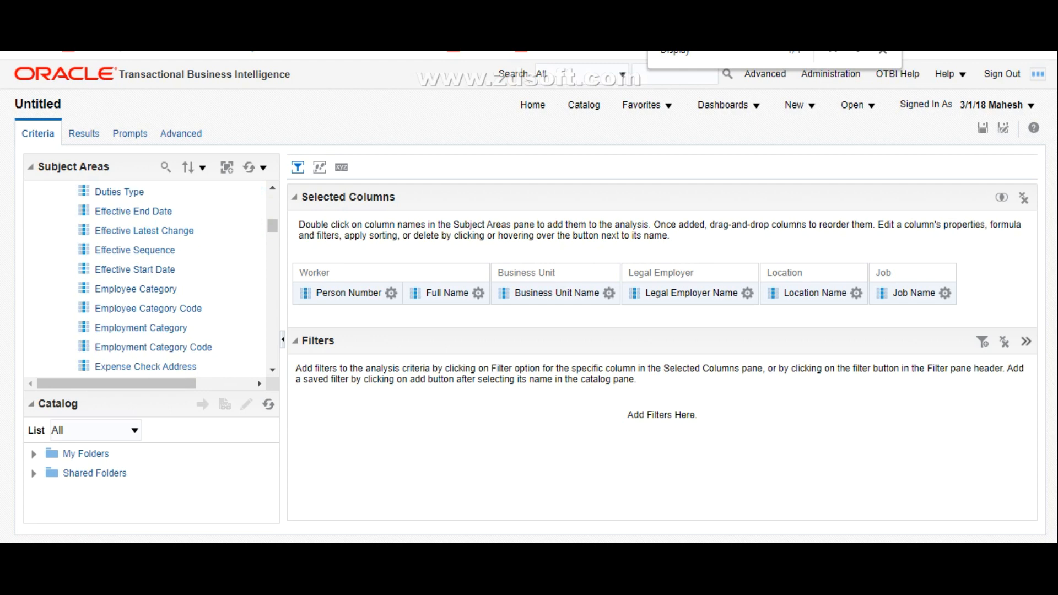
{"action": "double_click", "coordinate": [138, 270]}
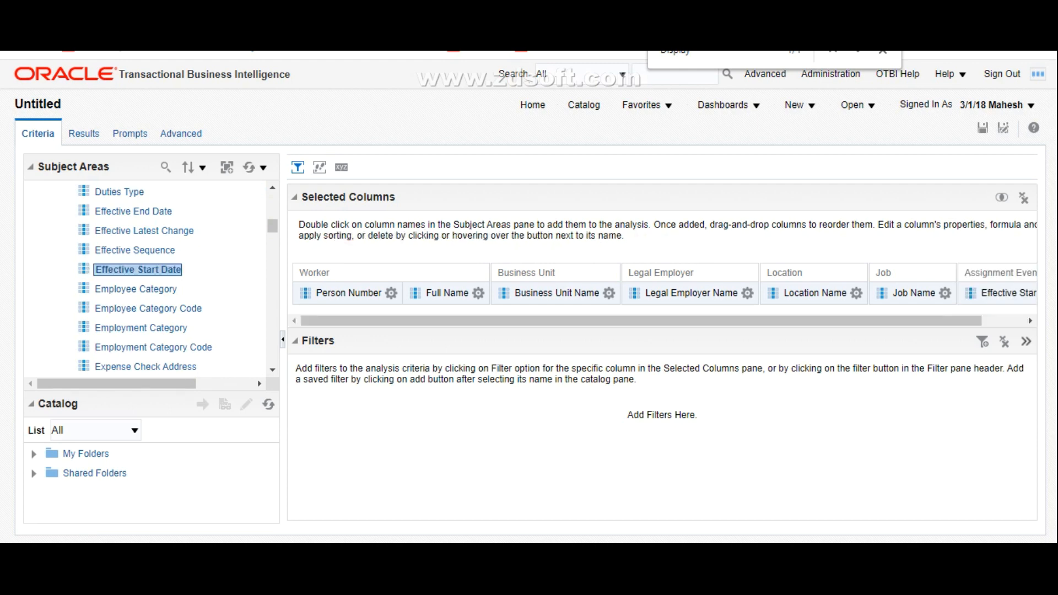
{"action": "double_click", "coordinate": [136, 212]}
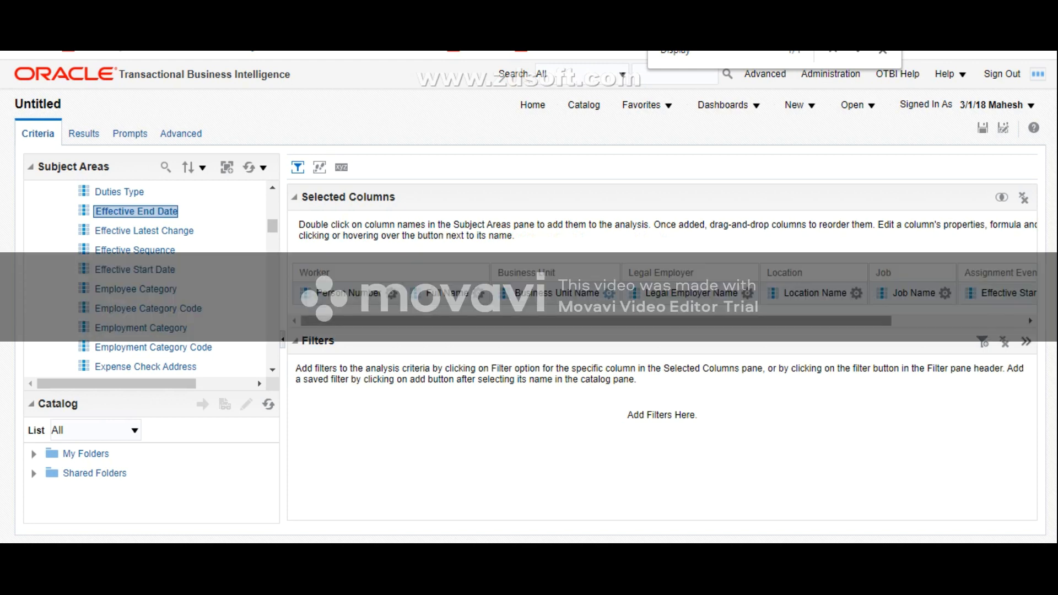
Step: Check the end of the selected columns list and collapse the Assignment Event Details folder
{"action": "left_click", "coordinate": [610, 292]}
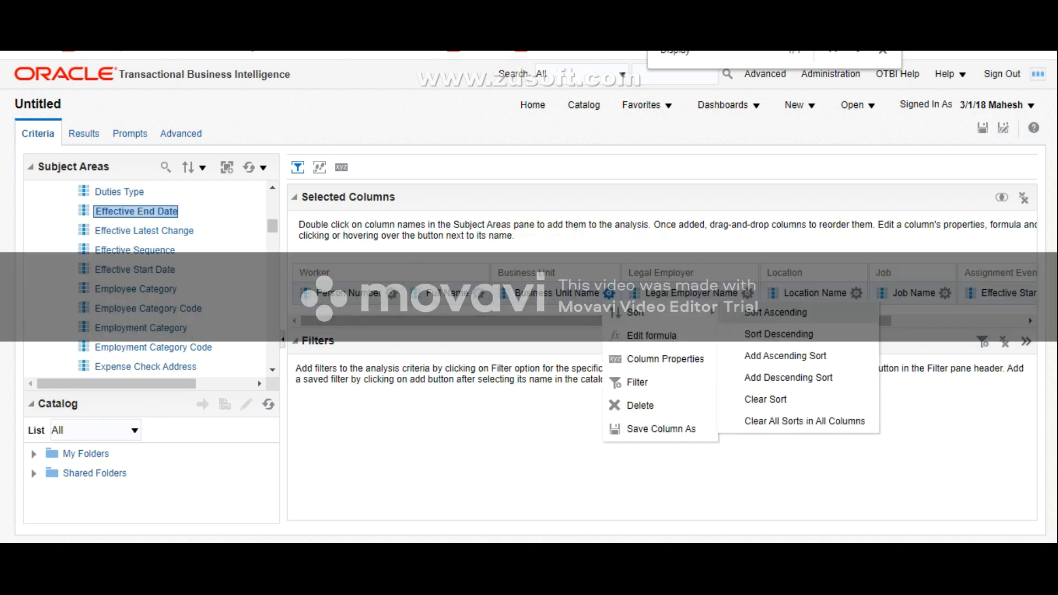
{"action": "left_click_drag", "start_coordinate": [885, 321], "coordinate": [1019, 321]}
{"action": "key", "text": "Escape"}
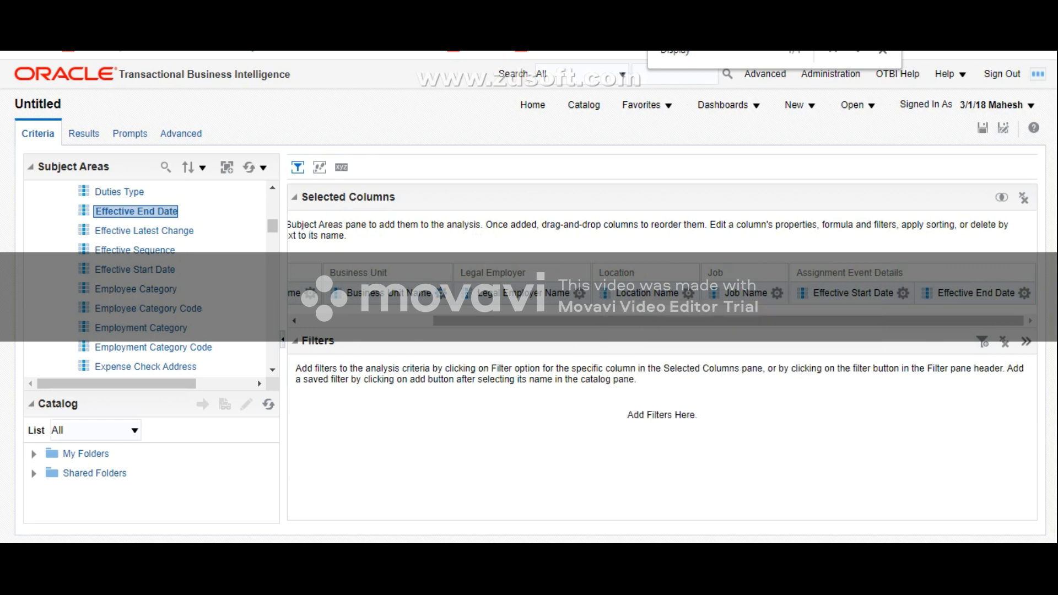
{"action": "scroll", "coordinate": [165, 279], "scroll_direction": "up", "scroll_amount": 4}
{"action": "scroll", "coordinate": [166, 279], "scroll_direction": "up", "scroll_amount": 5}
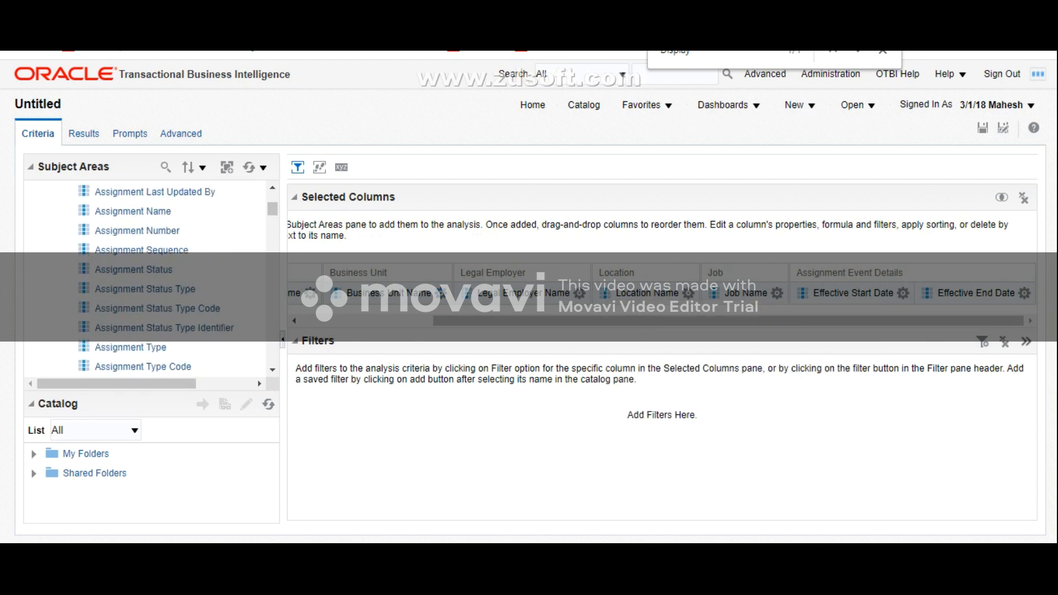
{"action": "left_click", "coordinate": [51, 231]}
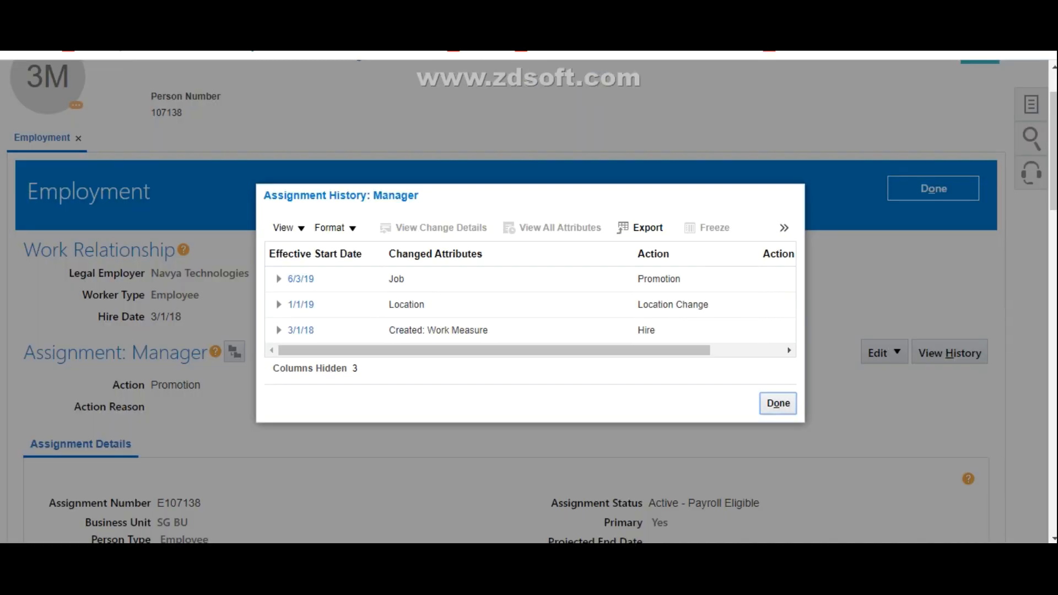
Step: Switch to the worker's Employment page and review the effective dates, changed attributes, actions and action reasons in the Assignment History
{"action": "left_click_drag", "start_coordinate": [494, 351], "coordinate": [567, 350]}
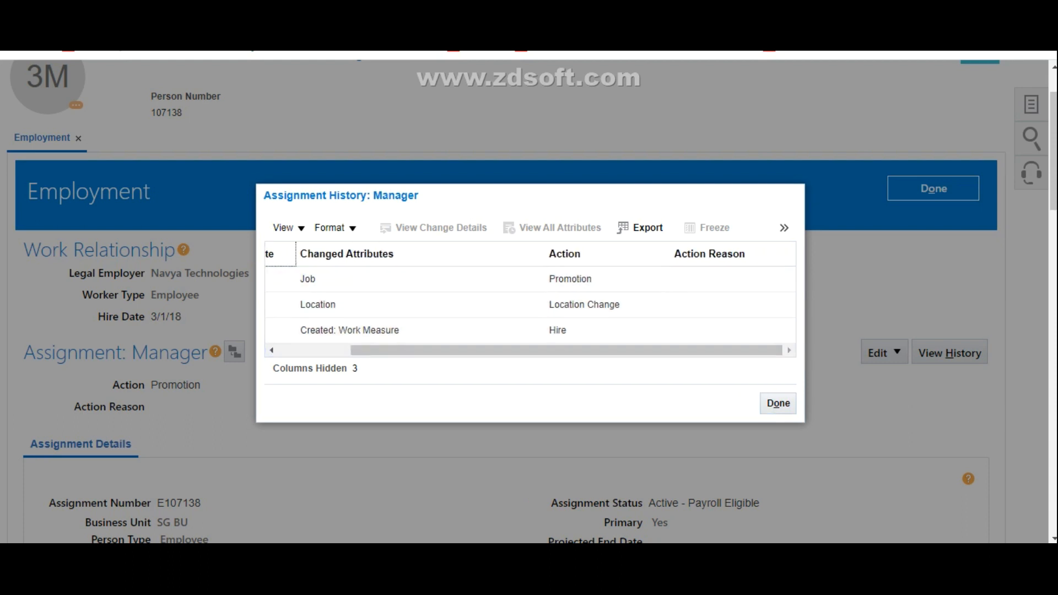
{"action": "left_click_drag", "start_coordinate": [566, 350], "coordinate": [495, 351]}
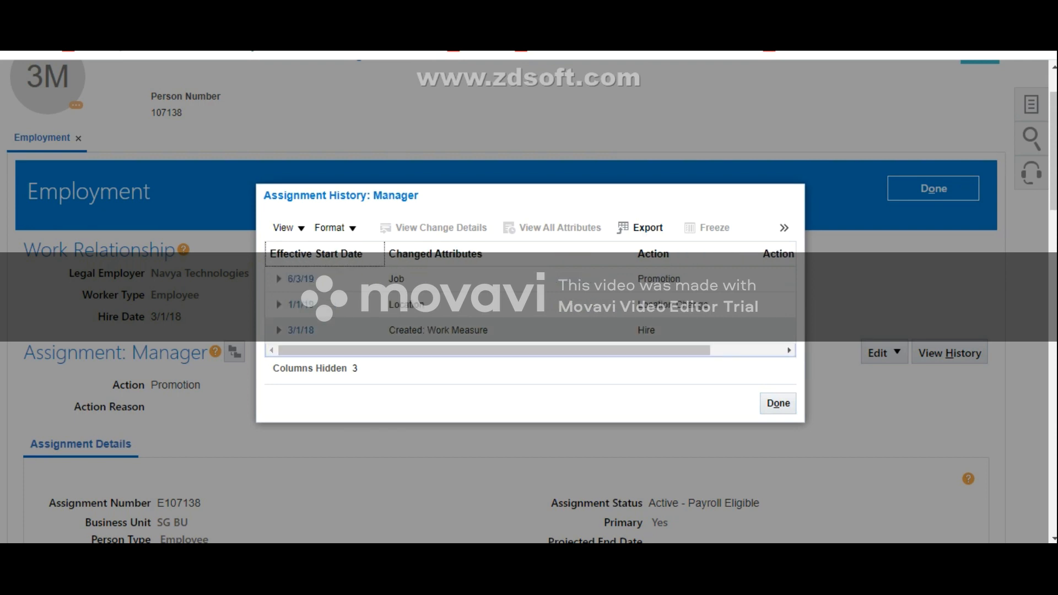
{"action": "mouse_move", "coordinate": [494, 350]}
{"action": "left_mouse_down"}
{"action": "mouse_move", "coordinate": [533, 351]}
{"action": "mouse_move", "coordinate": [494, 351]}
{"action": "left_mouse_up"}
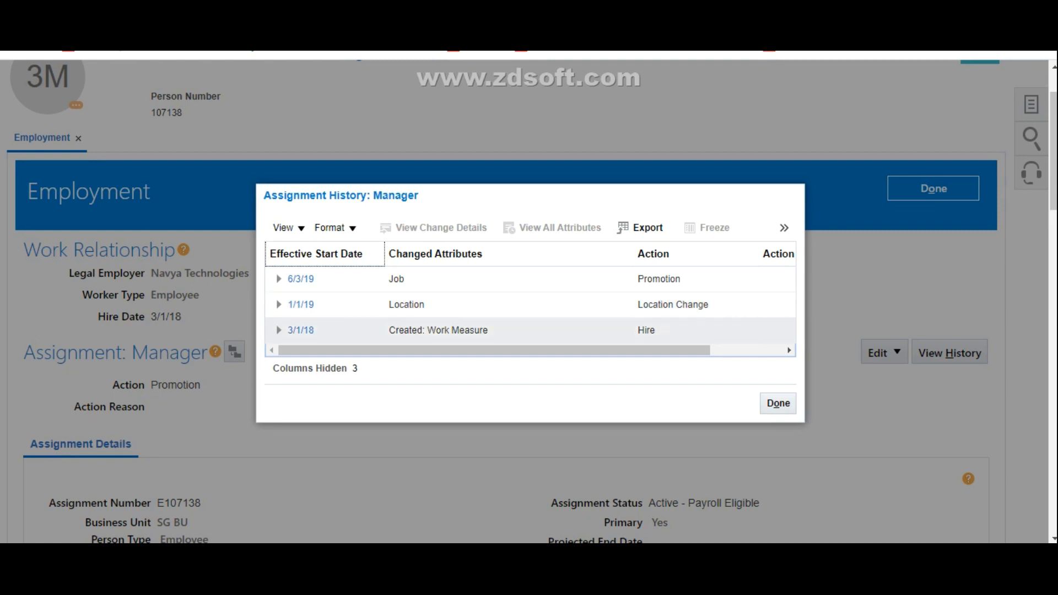
{"action": "left_click_drag", "start_coordinate": [495, 351], "coordinate": [529, 350]}
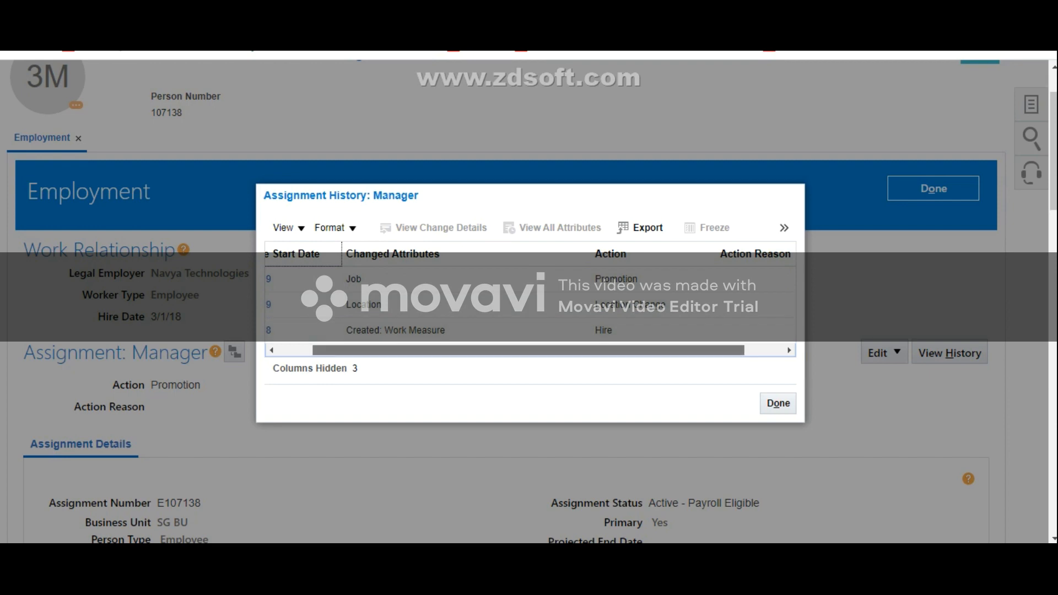
{"action": "left_click_drag", "start_coordinate": [528, 350], "coordinate": [567, 350]}
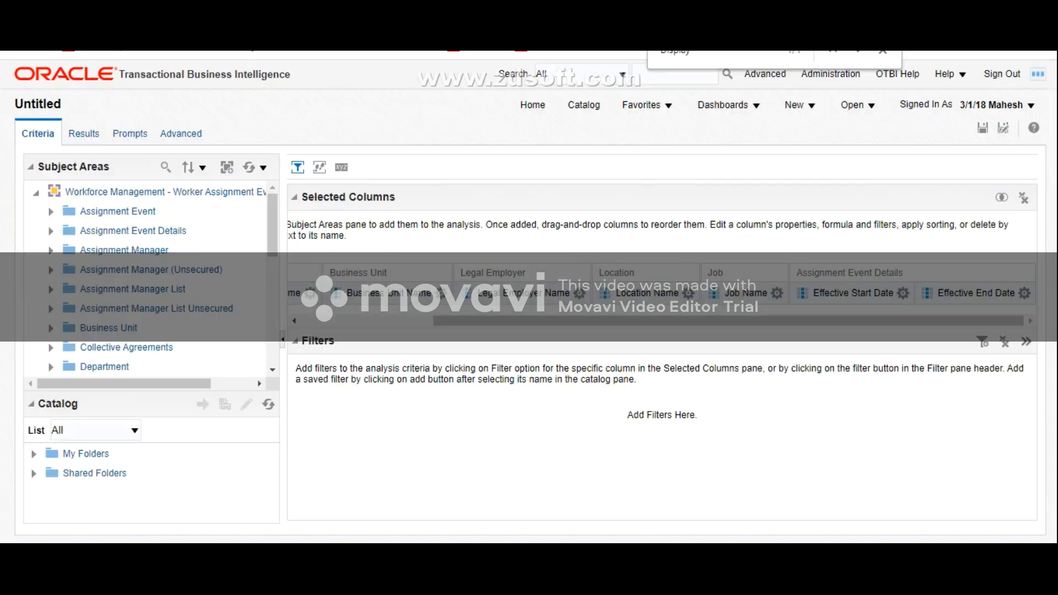
Step: Back in the OTBI analysis, add Action Type and Action Name from the HR Action folder and collapse that folder
{"action": "scroll", "coordinate": [149, 278], "scroll_direction": "down", "scroll_amount": 5}
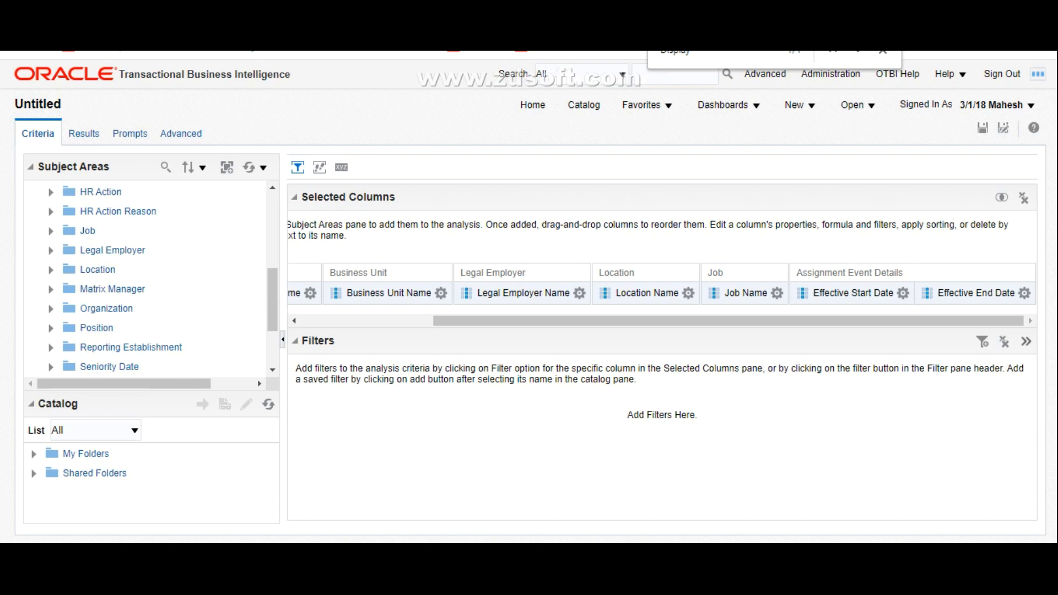
{"action": "left_click", "coordinate": [50, 192]}
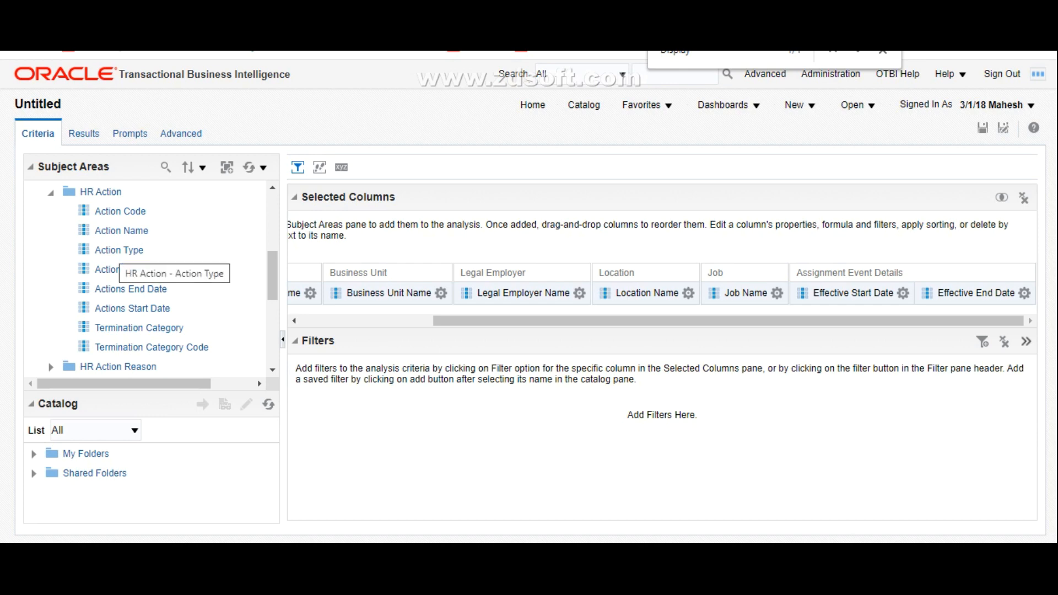
{"action": "left_click", "coordinate": [121, 250]}
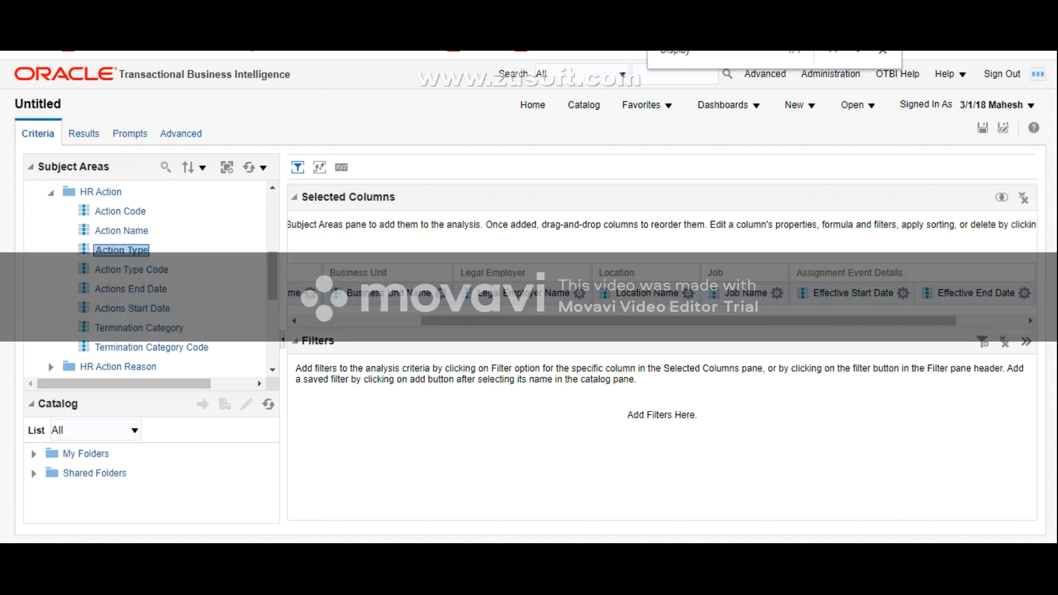
{"action": "left_click", "coordinate": [122, 231]}
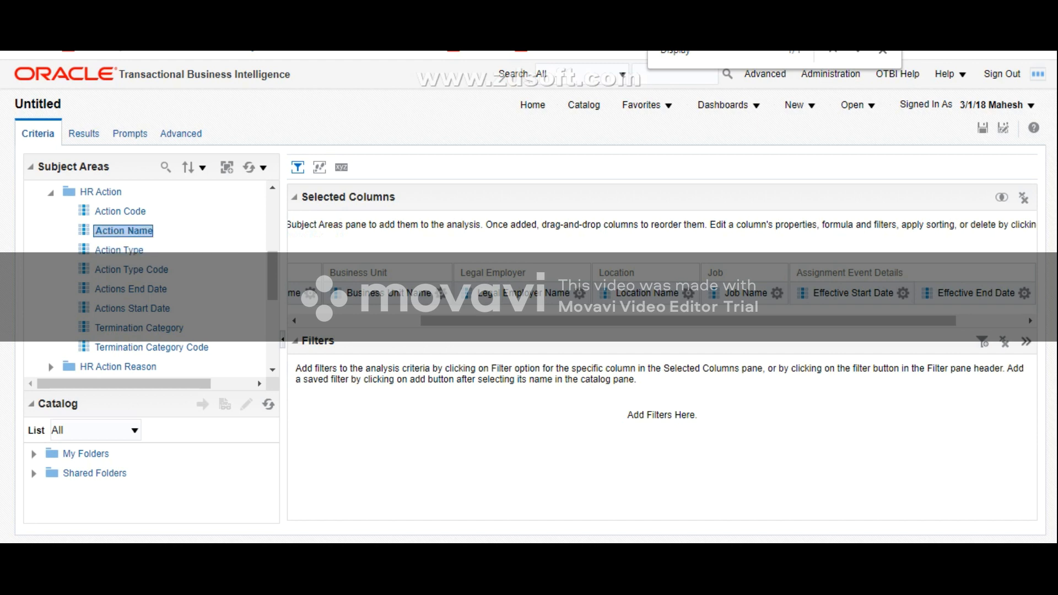
{"action": "scroll", "coordinate": [149, 278], "scroll_direction": "down", "scroll_amount": 3}
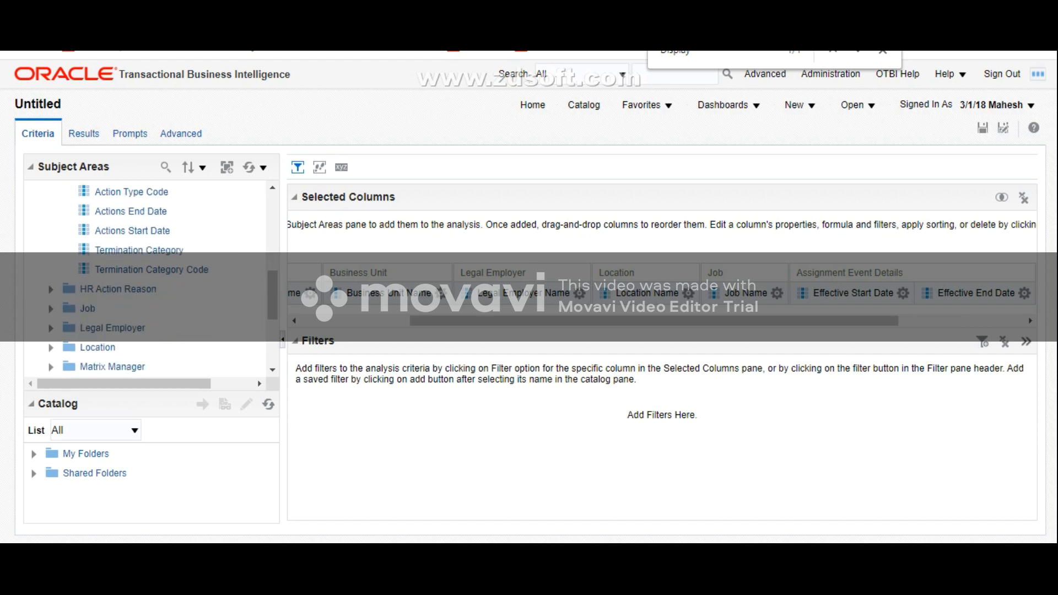
{"action": "scroll", "coordinate": [149, 278], "scroll_direction": "up", "scroll_amount": 3}
{"action": "scroll", "coordinate": [149, 278], "scroll_direction": "up", "scroll_amount": 3}
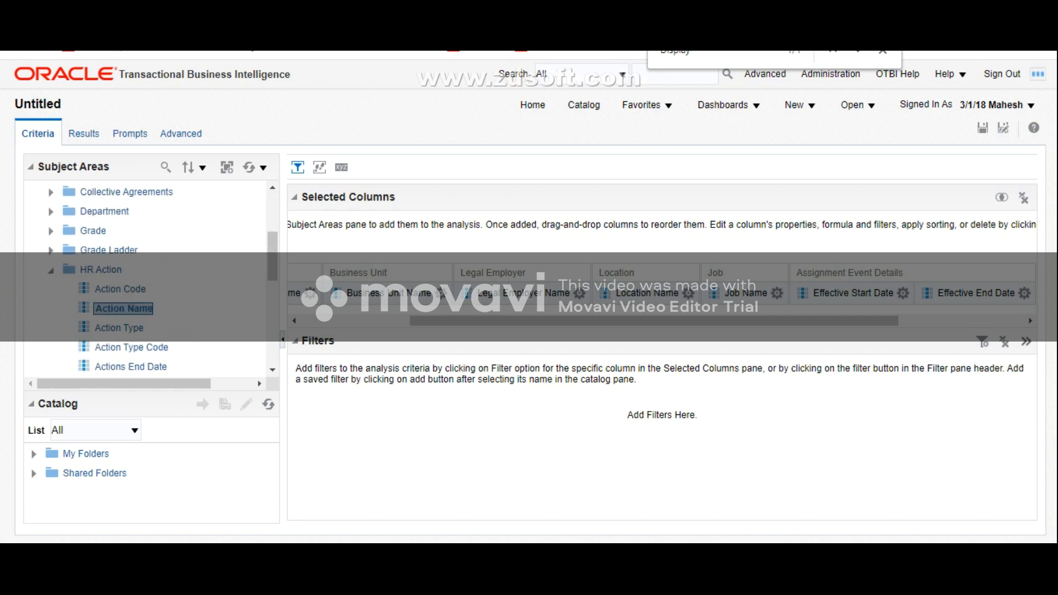
{"action": "scroll", "coordinate": [149, 278], "scroll_direction": "down", "scroll_amount": 6}
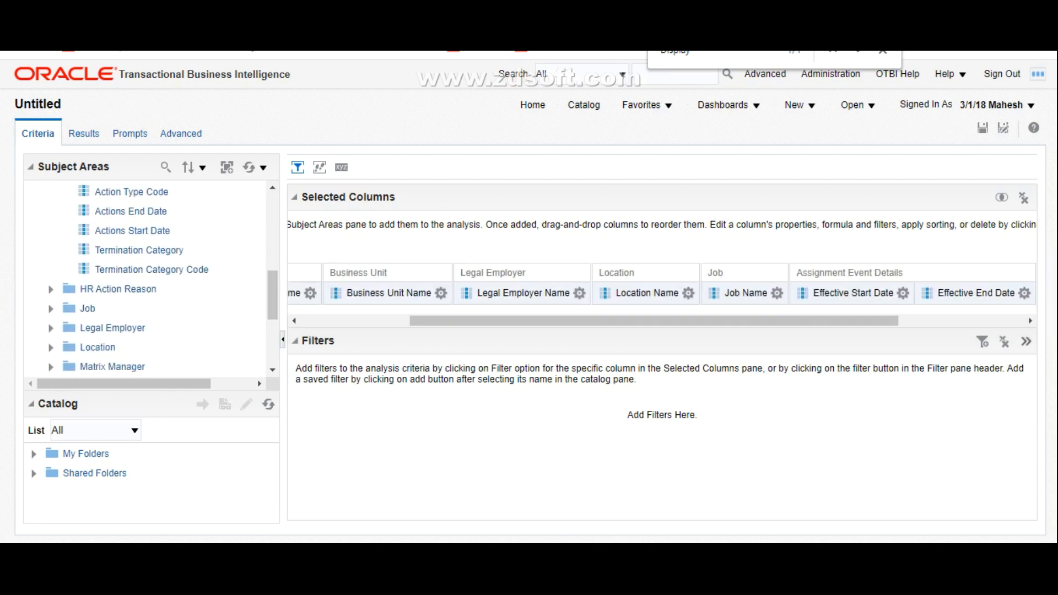
{"action": "scroll", "coordinate": [149, 278], "scroll_direction": "up", "scroll_amount": 3}
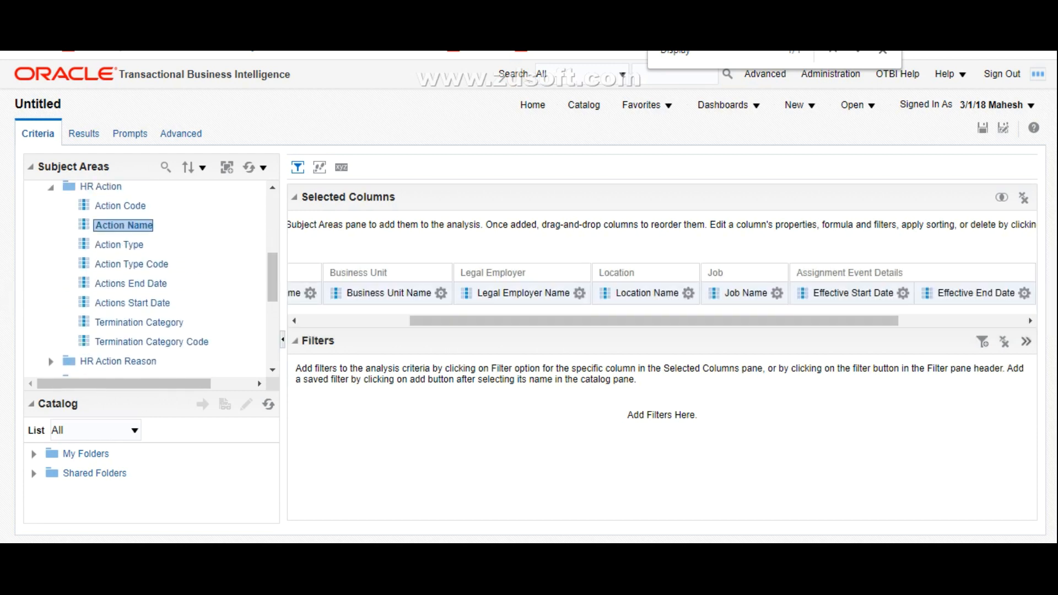
{"action": "scroll", "coordinate": [149, 277], "scroll_direction": "up", "scroll_amount": 3}
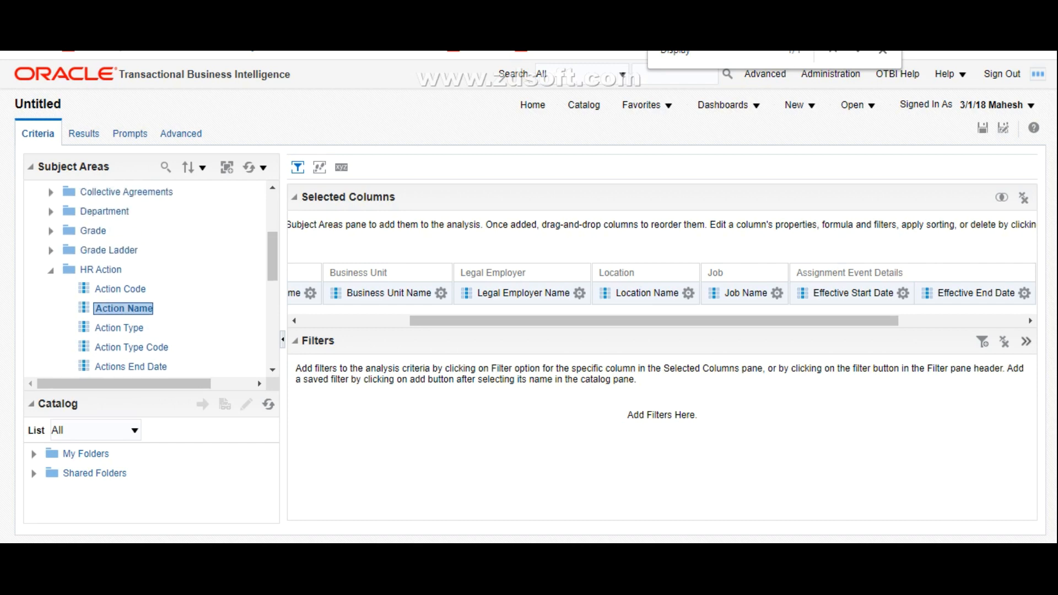
{"action": "left_click", "coordinate": [51, 270]}
Step: Expand the HR Action Reason folder and add Action Reason to the selected columns
{"action": "left_click", "coordinate": [51, 289]}
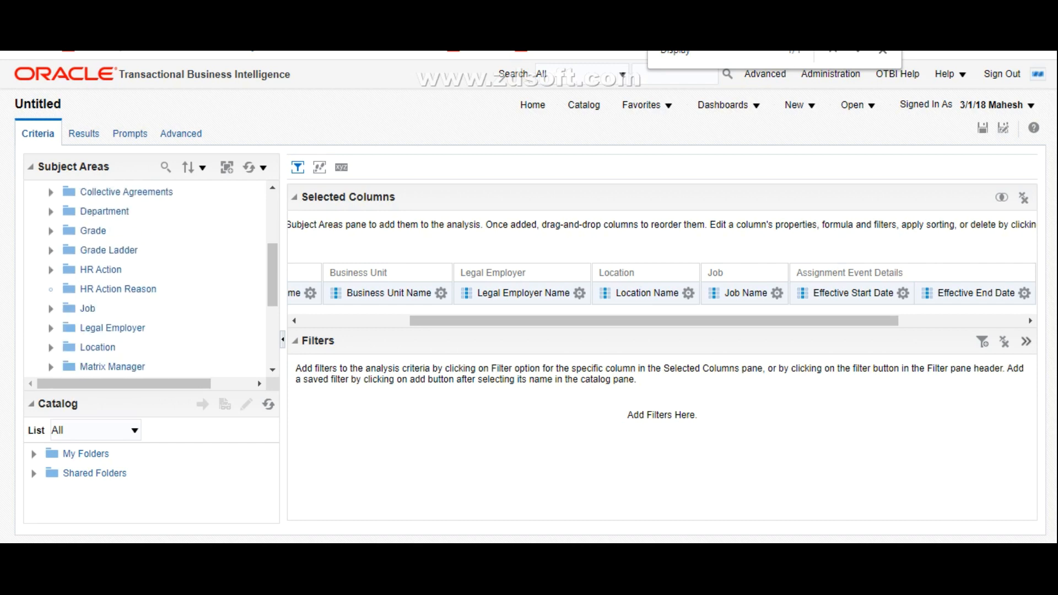
{"action": "scroll", "coordinate": [51, 290], "scroll_direction": "down", "scroll_amount": 1}
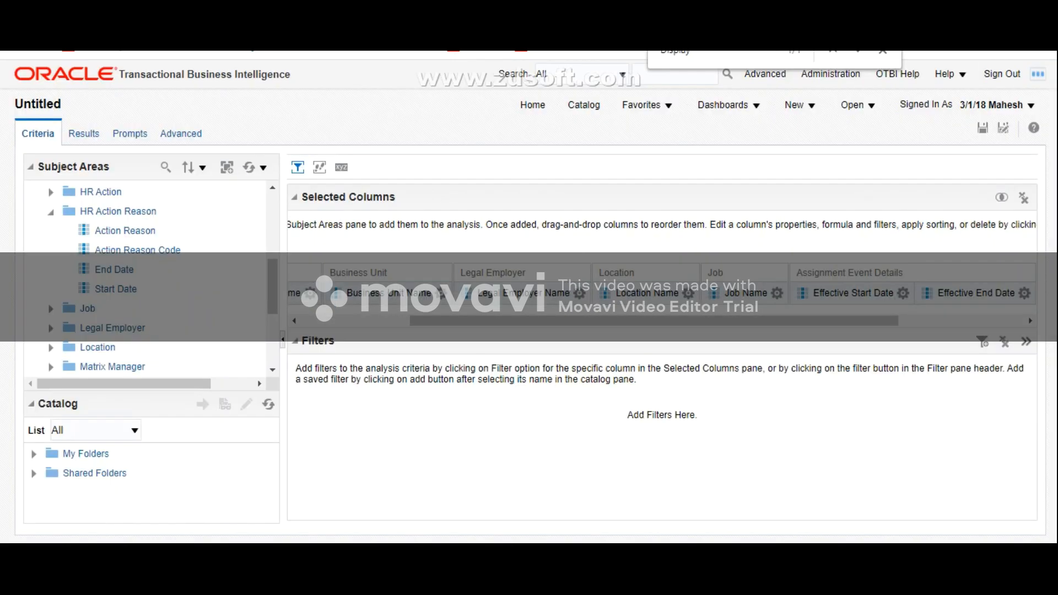
{"action": "left_click", "coordinate": [128, 231]}
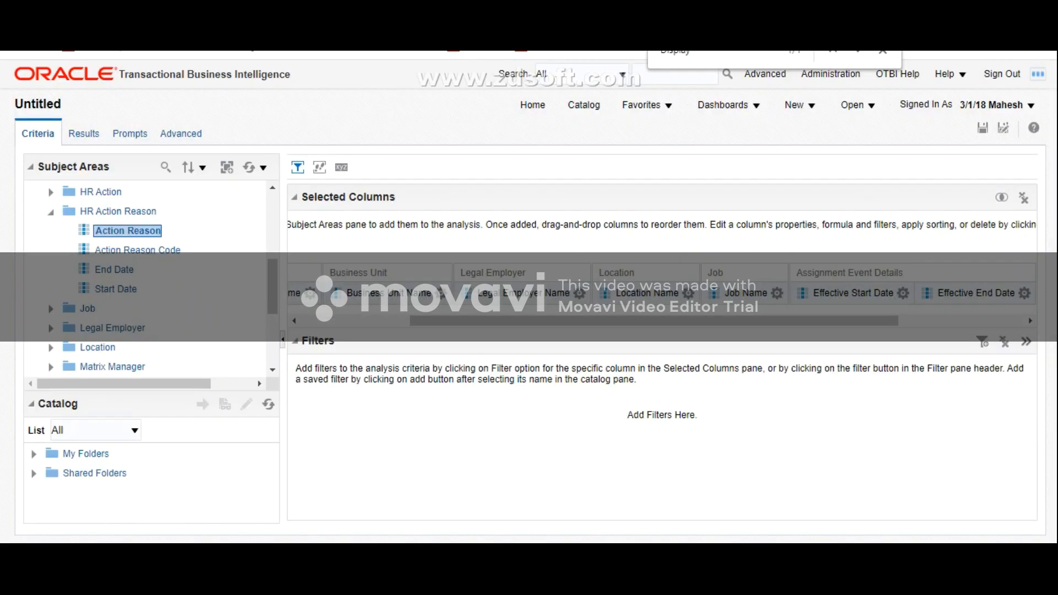
Step: Display the analysis results, narrow the Subject Areas pane and look through the results table
{"action": "left_click", "coordinate": [84, 134]}
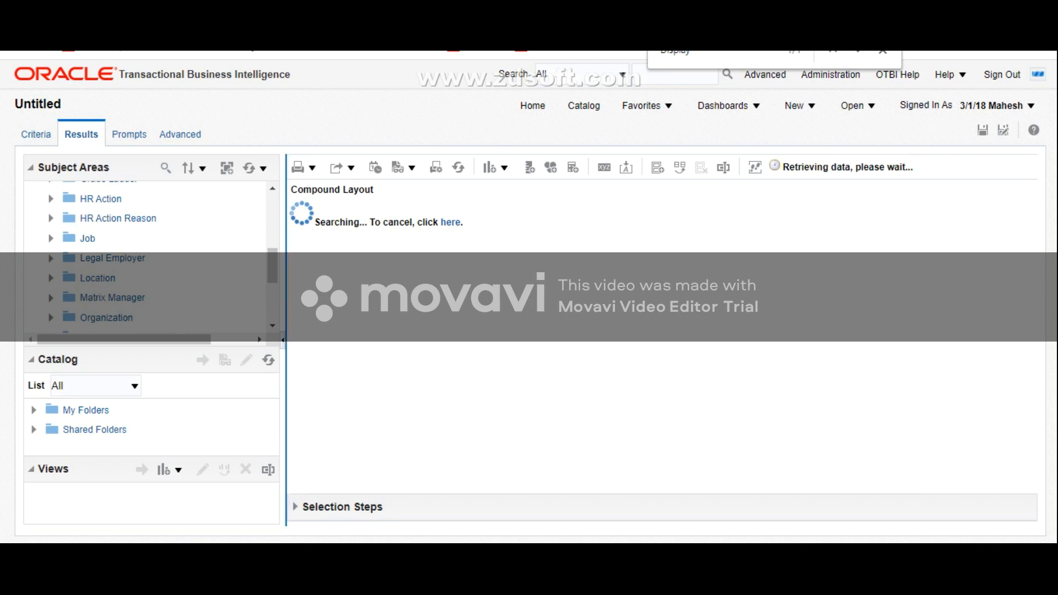
{"action": "left_click_drag", "start_coordinate": [283, 340], "coordinate": [246, 340]}
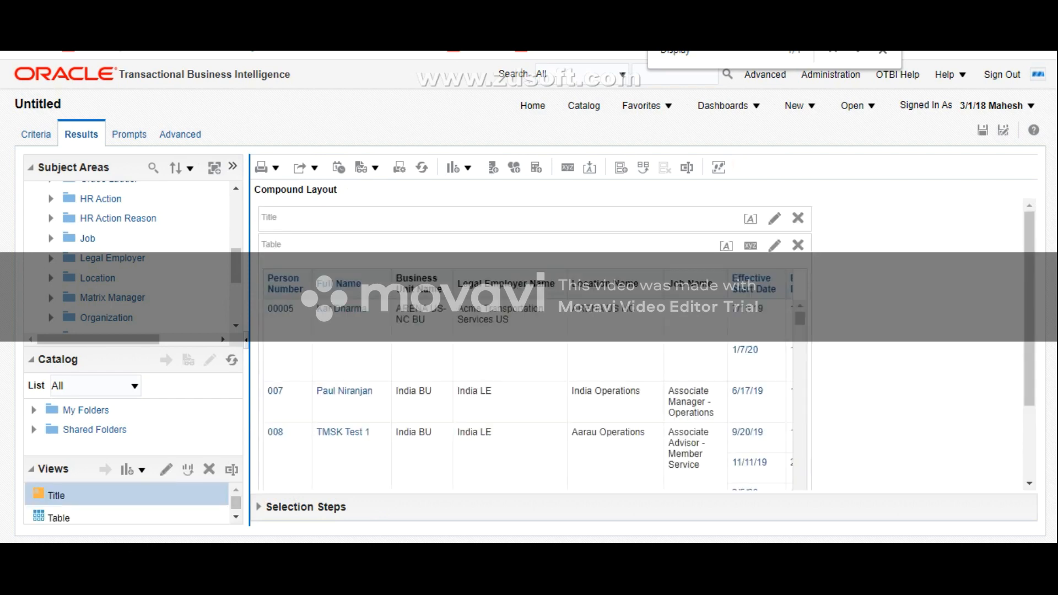
{"action": "left_click_drag", "start_coordinate": [246, 340], "coordinate": [207, 340]}
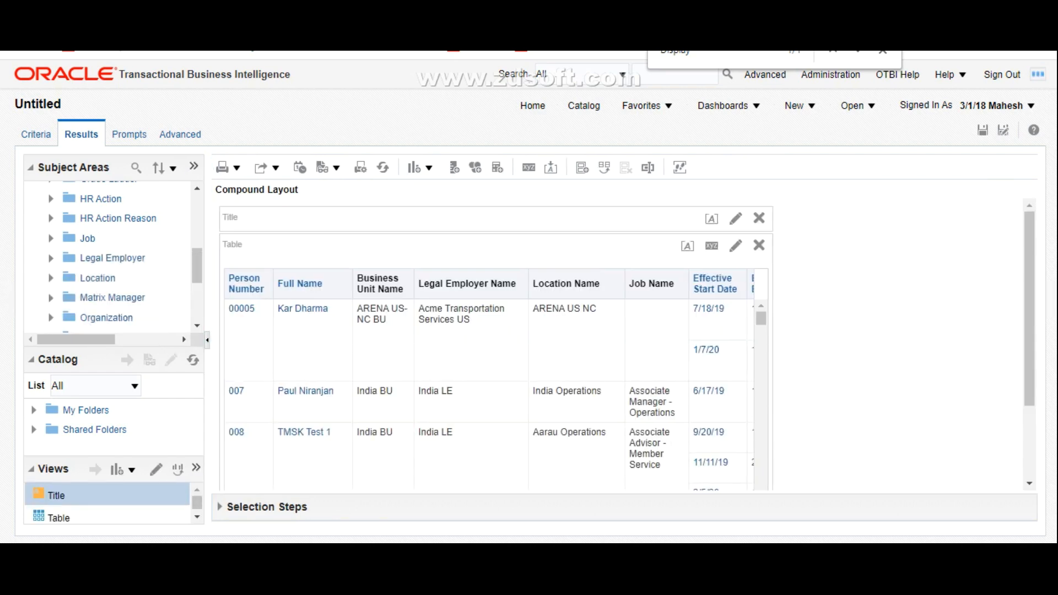
{"action": "left_click_drag", "start_coordinate": [1030, 309], "coordinate": [1030, 380]}
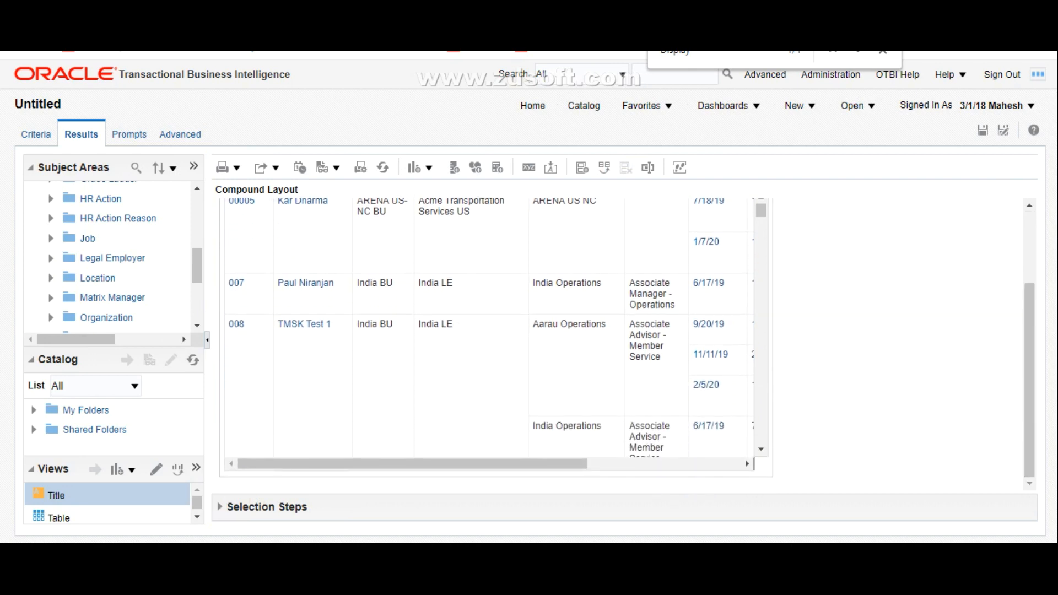
{"action": "mouse_move", "coordinate": [412, 464]}
{"action": "left_mouse_down"}
{"action": "mouse_move", "coordinate": [566, 464]}
{"action": "mouse_move", "coordinate": [412, 464]}
{"action": "left_mouse_up"}
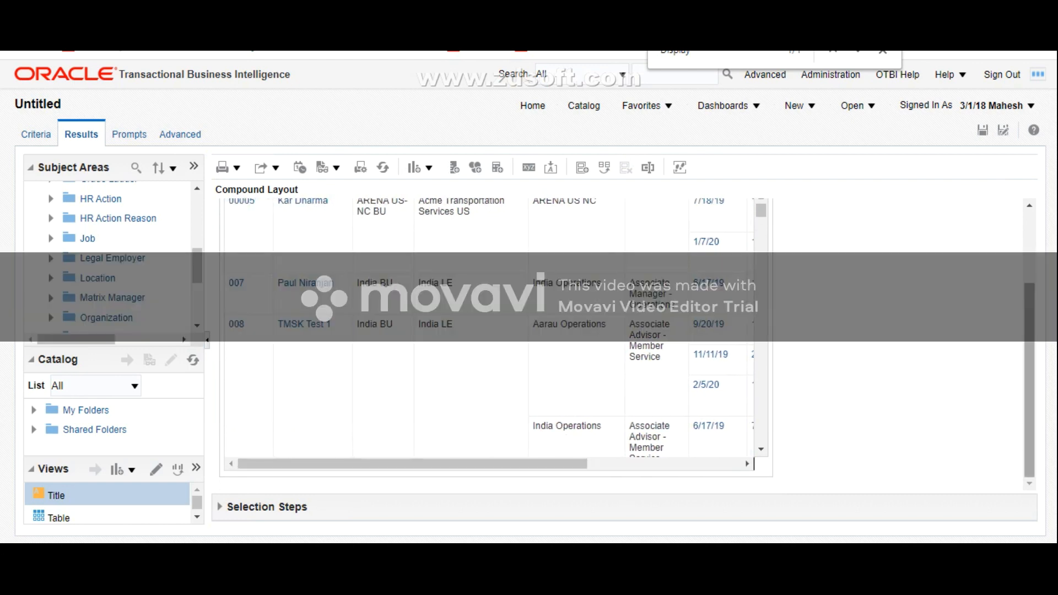
Step: Review the analysis results against the worker's Assignment History on the Employment page and close the history
{"action": "left_click_drag", "start_coordinate": [1029, 380], "coordinate": [1030, 309]}
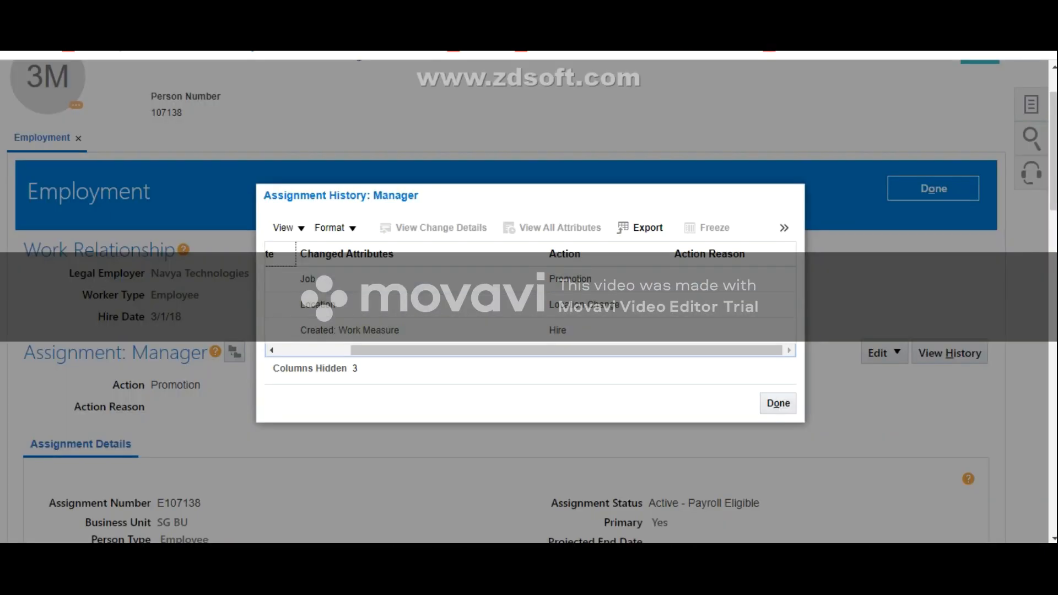
{"action": "left_click_drag", "start_coordinate": [567, 350], "coordinate": [494, 351]}
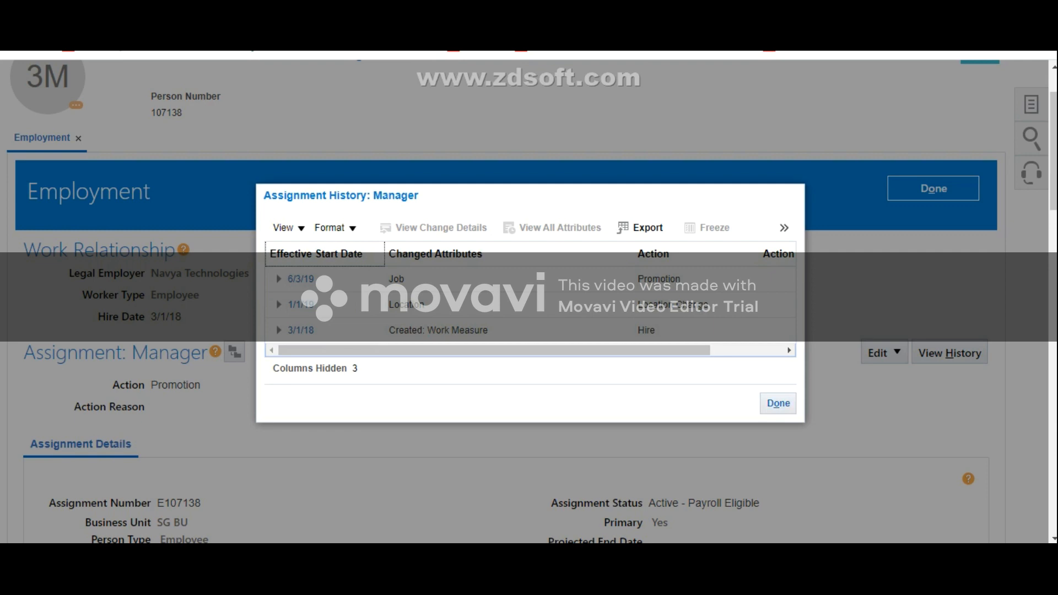
{"action": "left_click", "coordinate": [779, 403]}
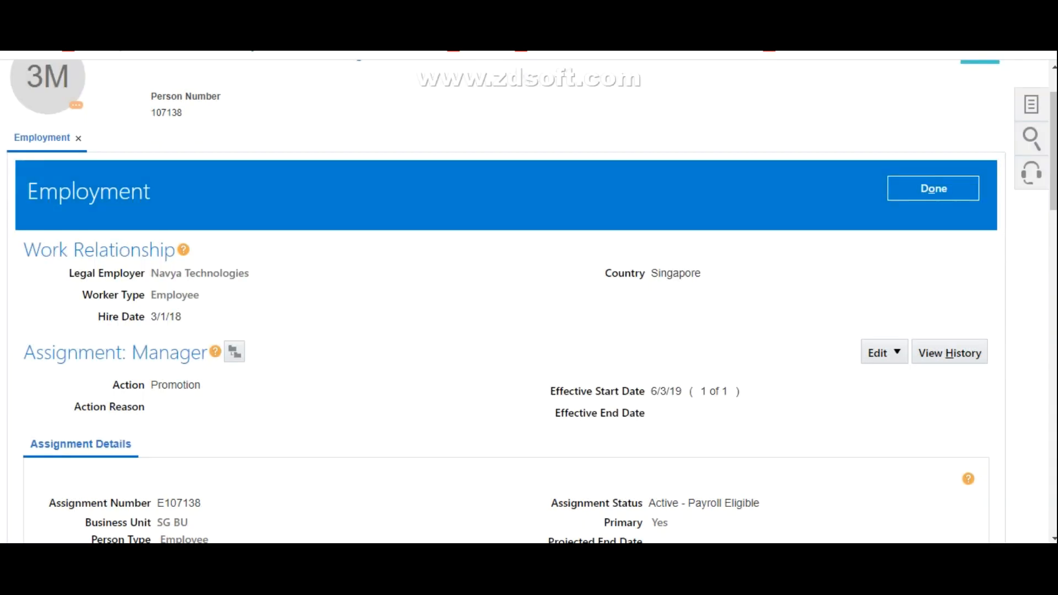
Step: Copy the worker's person number from the Employment page and filter the OTBI analysis to Person Number is equal to / is in that number
{"action": "double_click", "coordinate": [167, 113]}
{"action": "key", "text": "ctrl+c"}
{"action": "key", "text": "ctrl+Tab"}
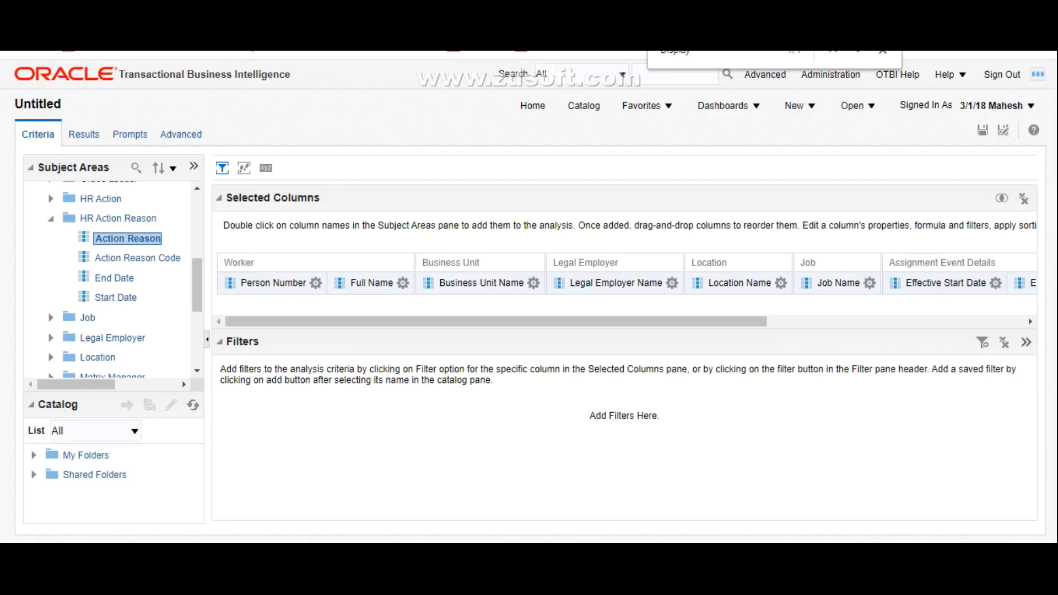
{"action": "left_click", "coordinate": [316, 283]}
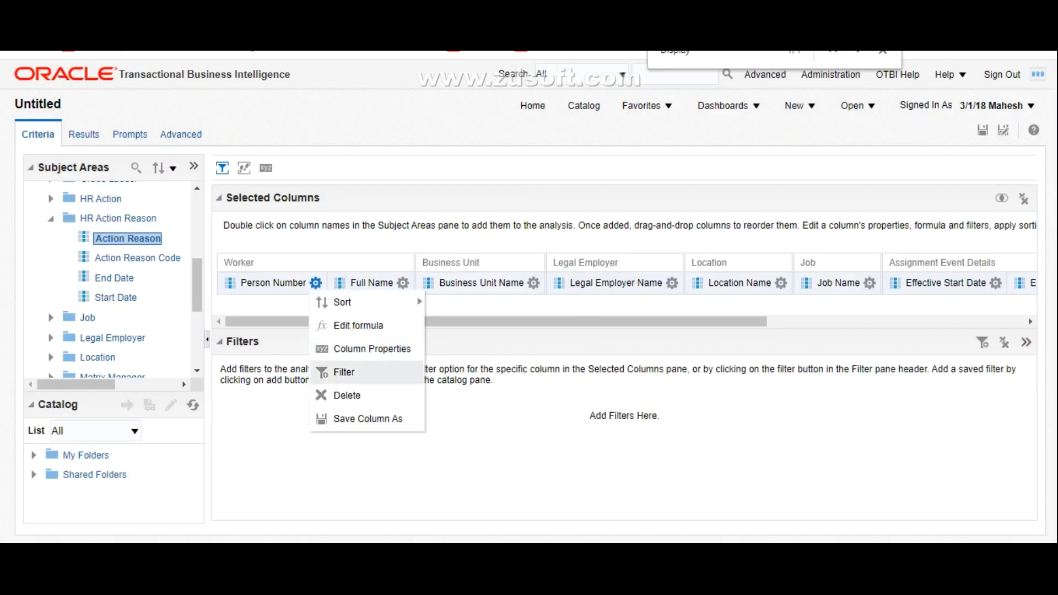
{"action": "left_click", "coordinate": [344, 372]}
{"action": "key", "text": "ctrl+v"}
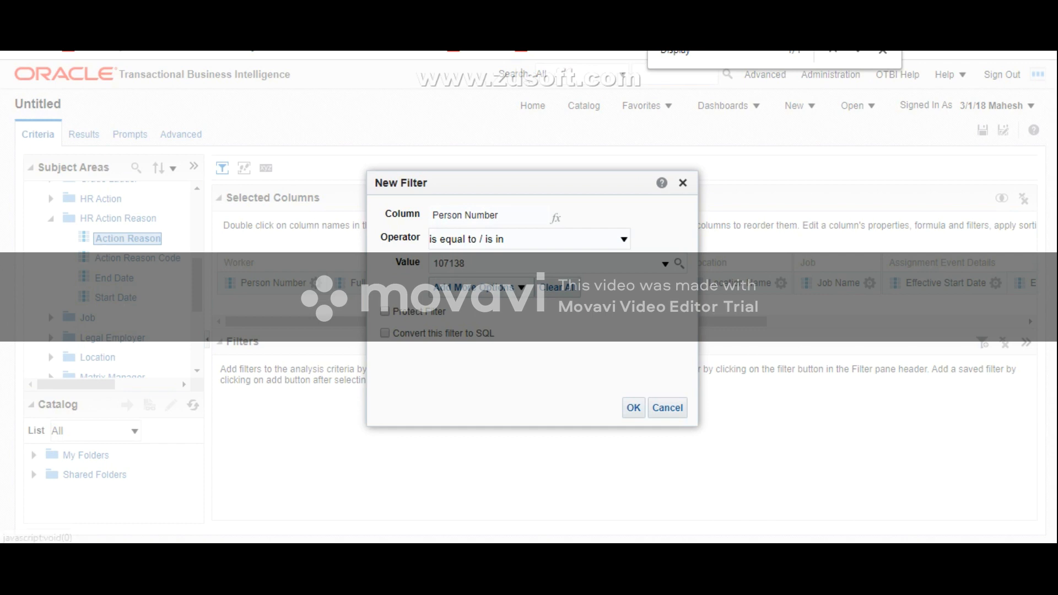
{"action": "left_click", "coordinate": [634, 408]}
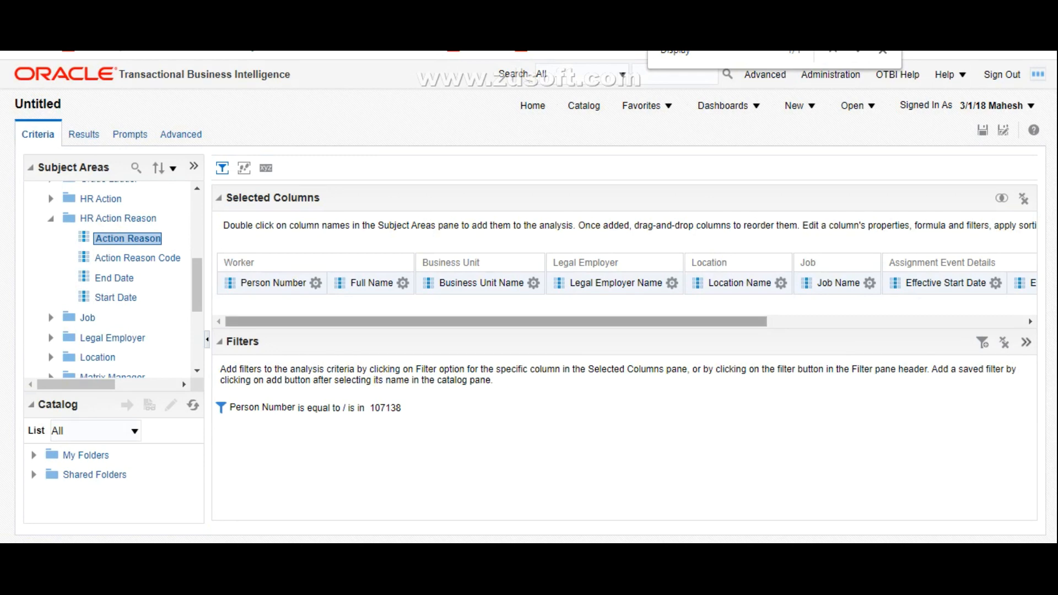
Step: Switch to the worker's Employment page and reopen the Assignment History to review its changes and actions
{"action": "key", "text": "ctrl+Tab"}
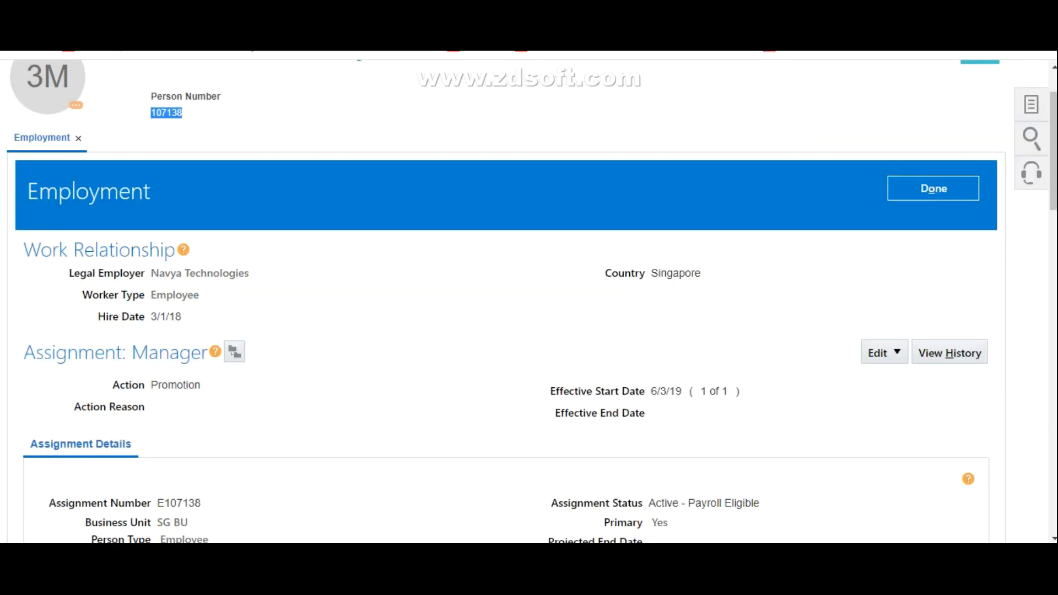
{"action": "left_click", "coordinate": [950, 353]}
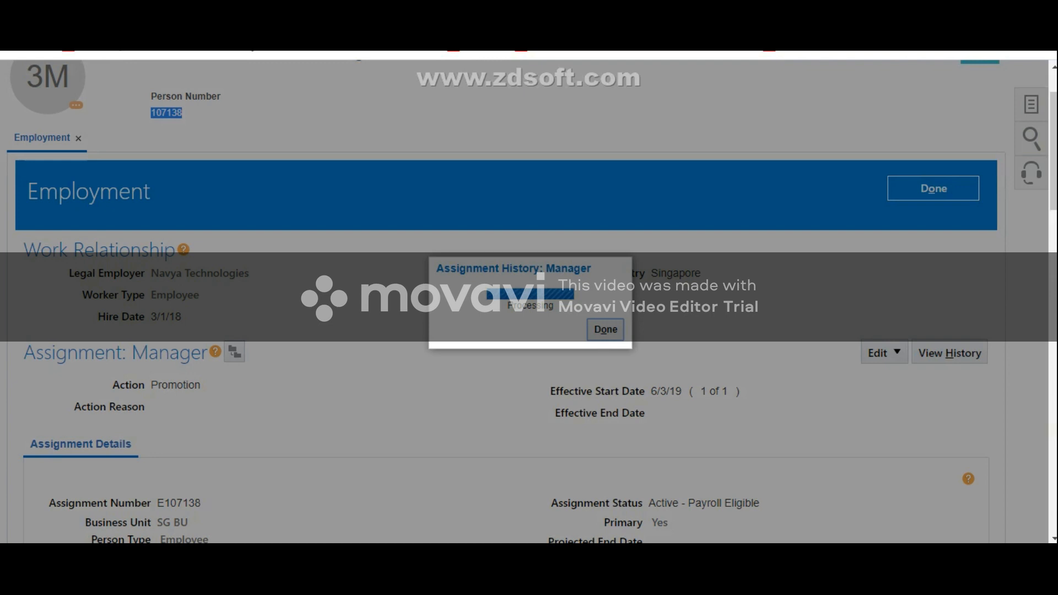
{"action": "mouse_move", "coordinate": [495, 351]}
{"action": "left_mouse_down"}
{"action": "mouse_move", "coordinate": [568, 350]}
{"action": "mouse_move", "coordinate": [494, 351]}
{"action": "left_mouse_up"}
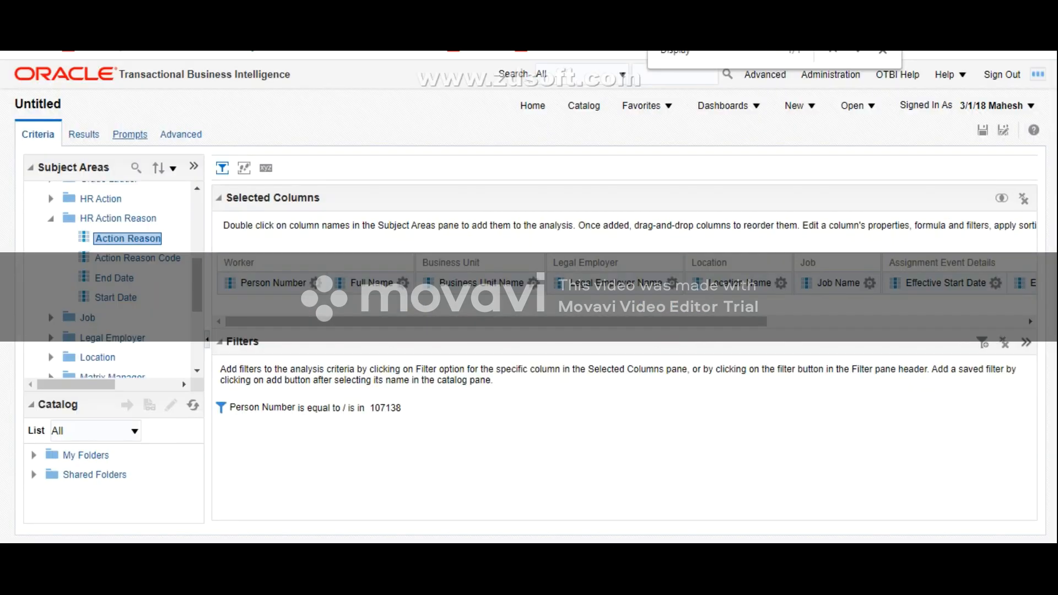
Step: Back in the OTBI analysis, display the filtered results and examine the worker's rows from Person Number through Action Reason
{"action": "left_click", "coordinate": [81, 134]}
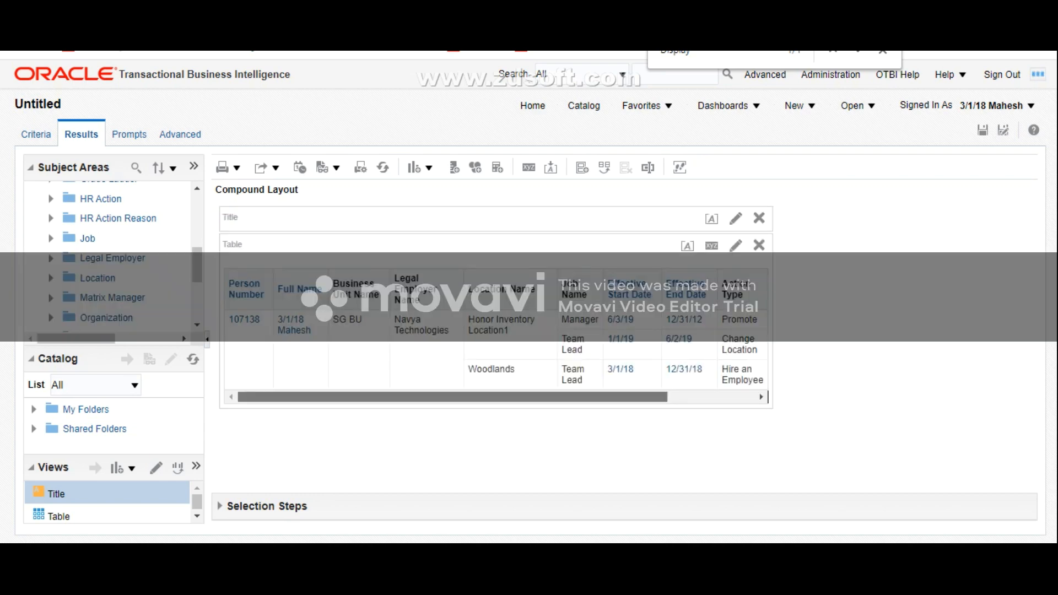
{"action": "left_click_drag", "start_coordinate": [452, 397], "coordinate": [540, 397]}
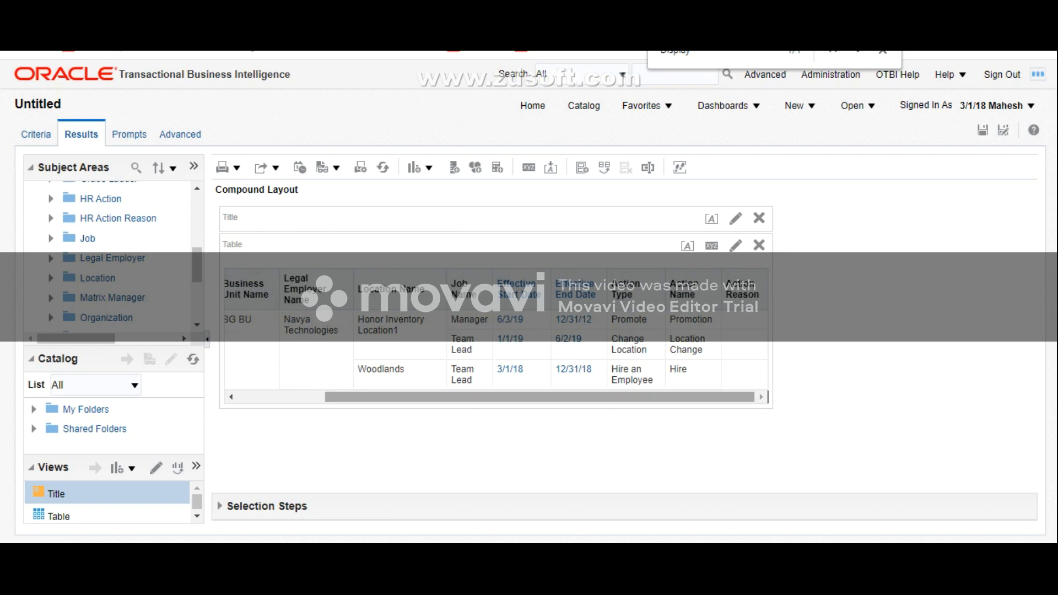
{"action": "mouse_move", "coordinate": [539, 397]}
{"action": "left_mouse_down"}
{"action": "mouse_move", "coordinate": [452, 397]}
{"action": "mouse_move", "coordinate": [540, 397]}
{"action": "left_mouse_up"}
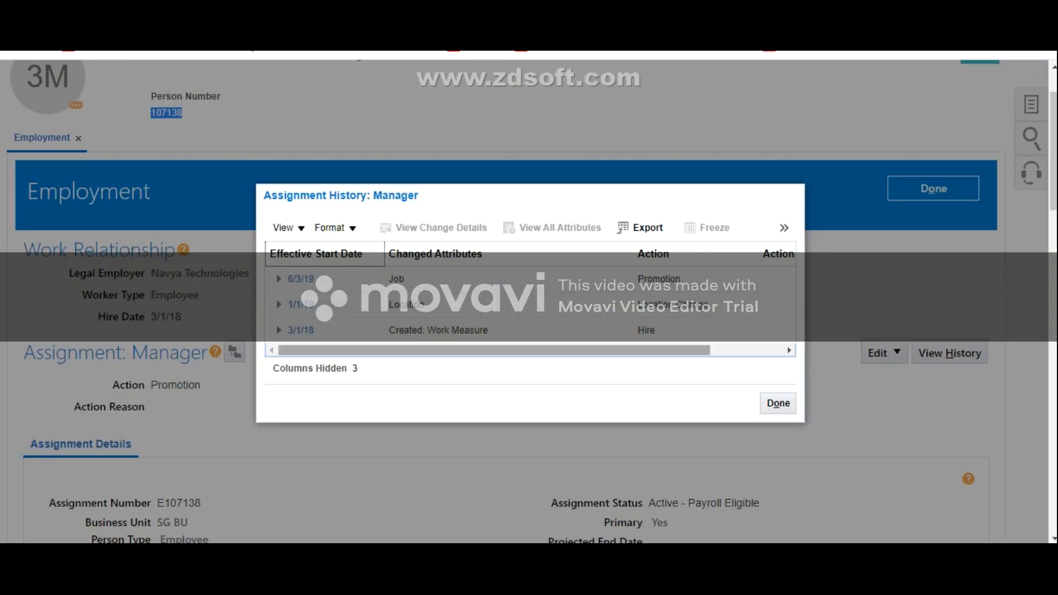
{"action": "scroll", "coordinate": [530, 297], "scroll_direction": "right", "scroll_amount": 2}
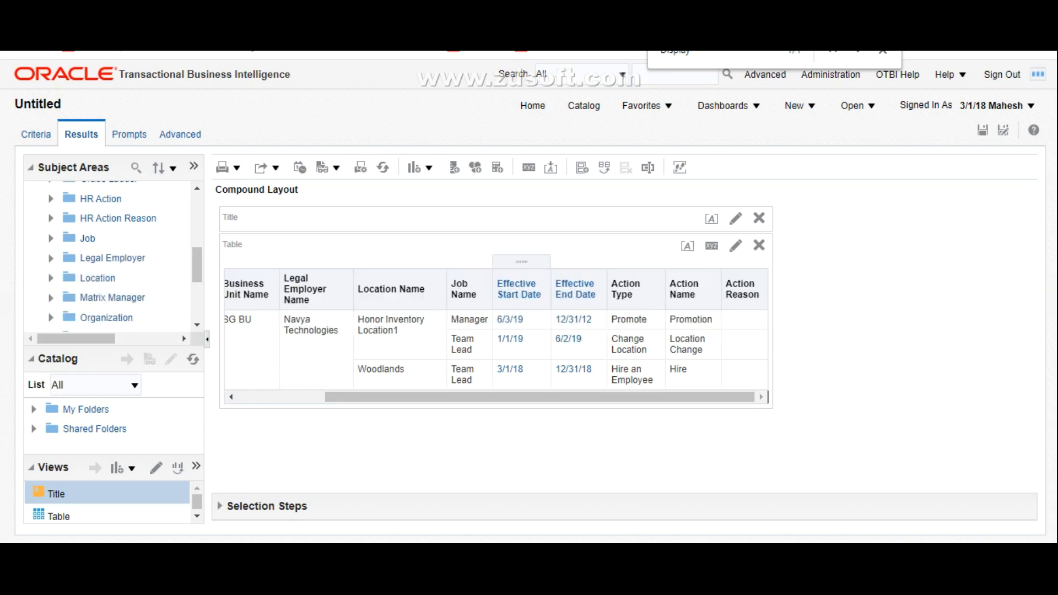
{"action": "left_click_drag", "start_coordinate": [499, 397], "coordinate": [440, 397]}
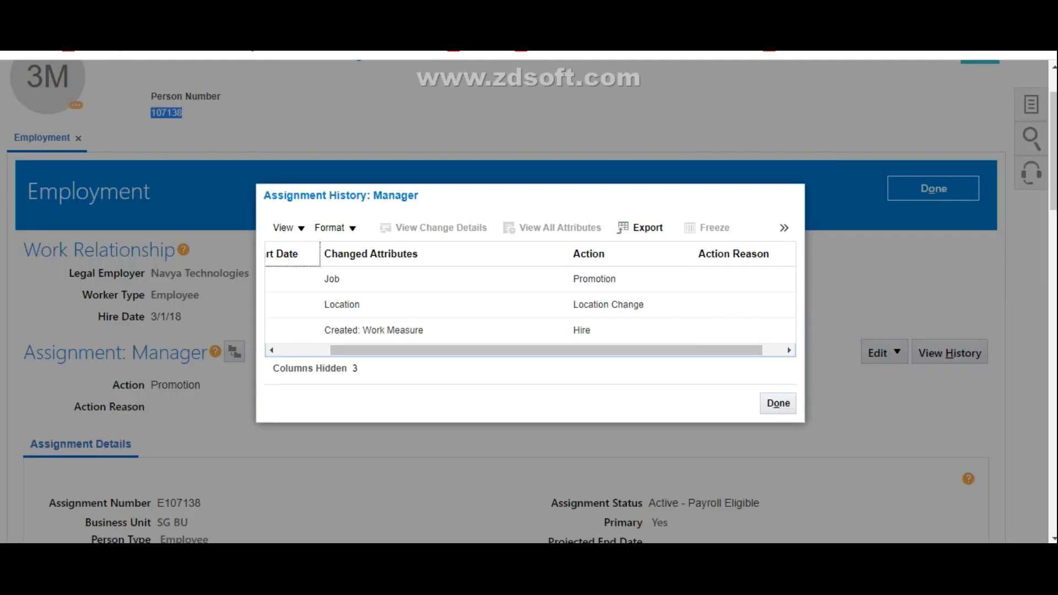
Step: On the worker's Employment page, add the Effective End Date column to the Assignment History table
{"action": "left_click_drag", "start_coordinate": [386, 351], "coordinate": [331, 351]}
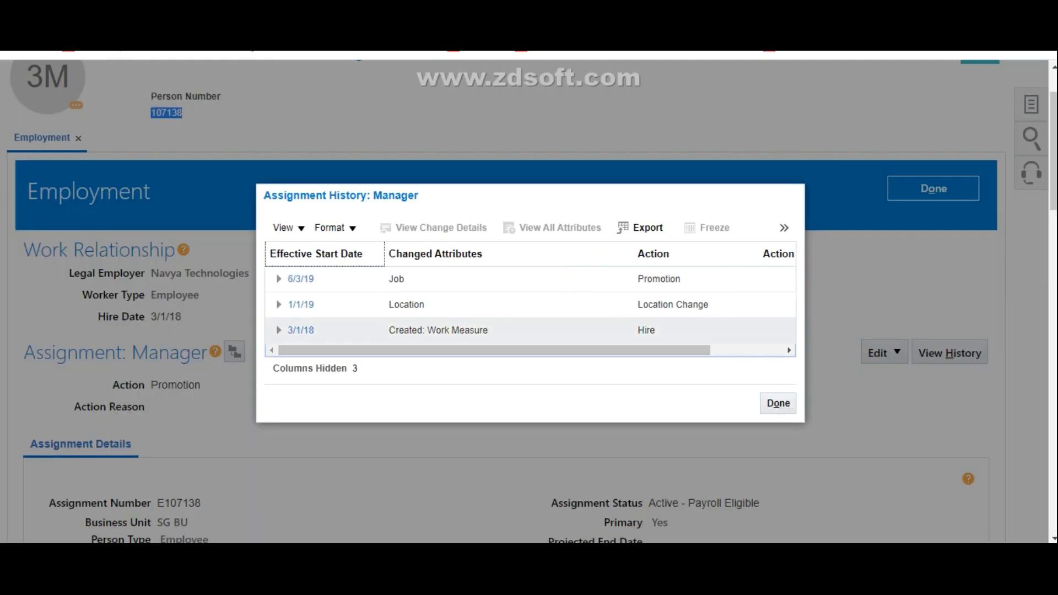
{"action": "left_click", "coordinate": [286, 228]}
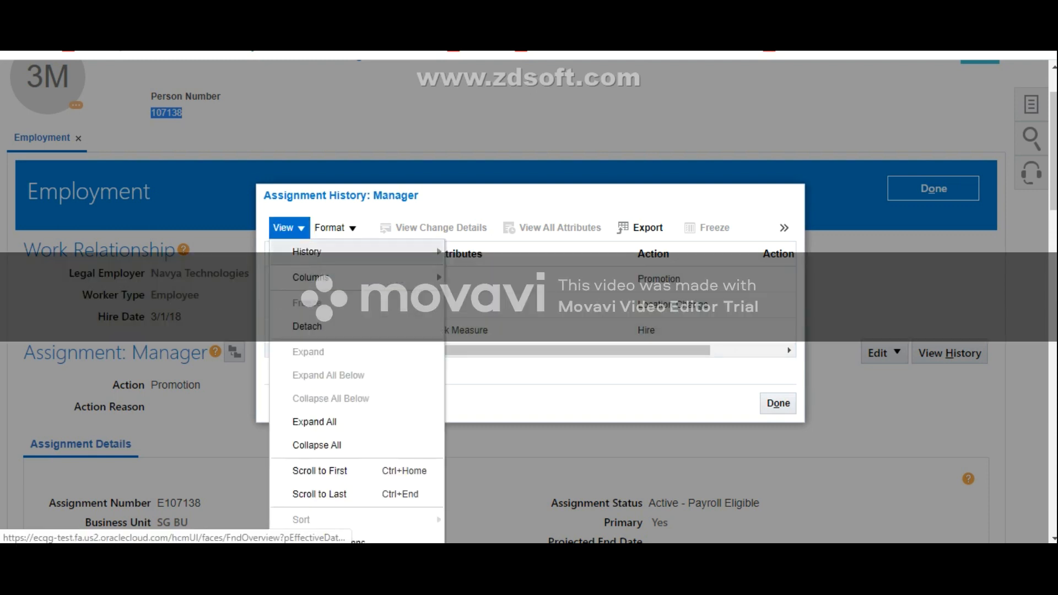
{"action": "mouse_move", "coordinate": [311, 277]}
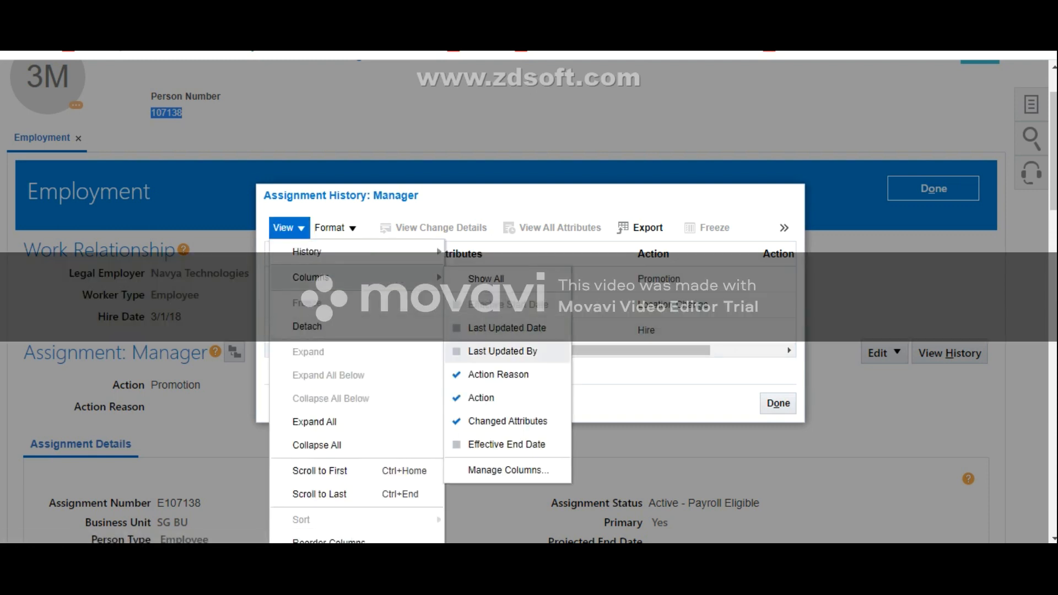
{"action": "left_click", "coordinate": [506, 445]}
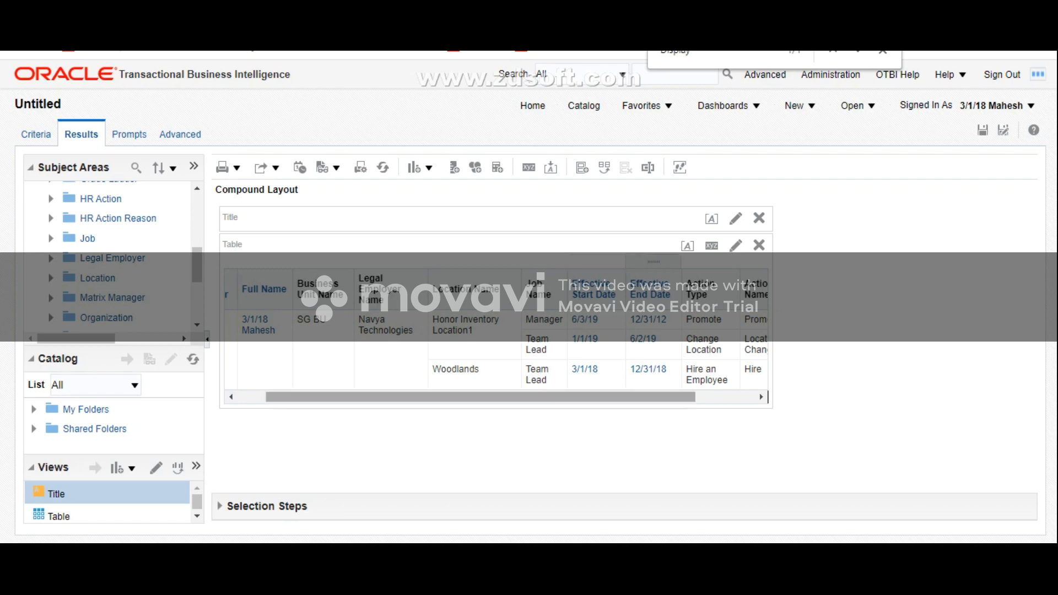
Step: Back in the OTBI results, examine the worker's location, job, effective dates, action type, action name and action reason for each row
{"action": "left_click_drag", "start_coordinate": [654, 397], "coordinate": [678, 396]}
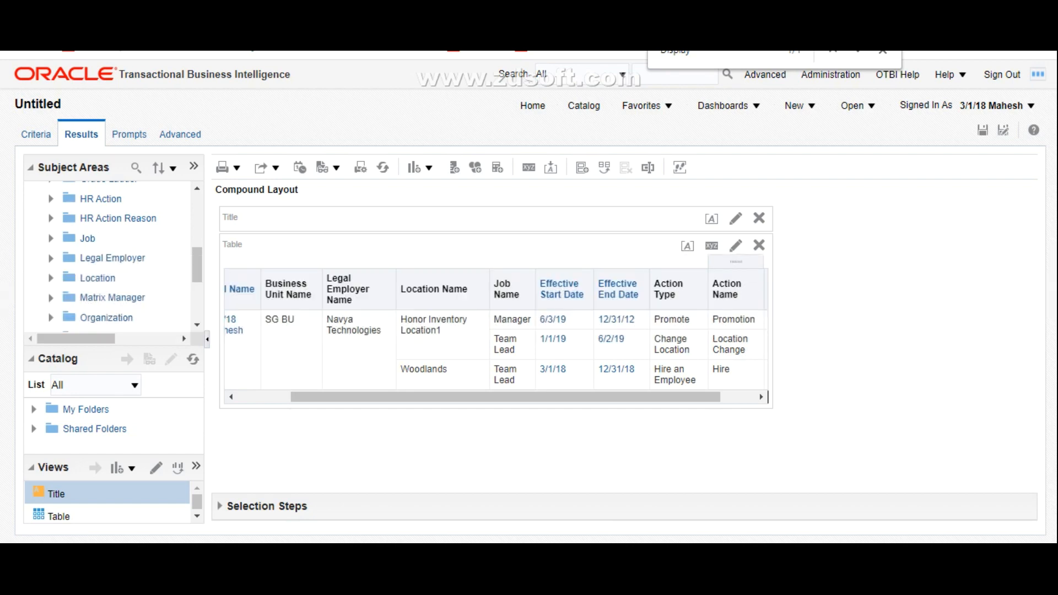
{"action": "left_click_drag", "start_coordinate": [680, 397], "coordinate": [714, 397]}
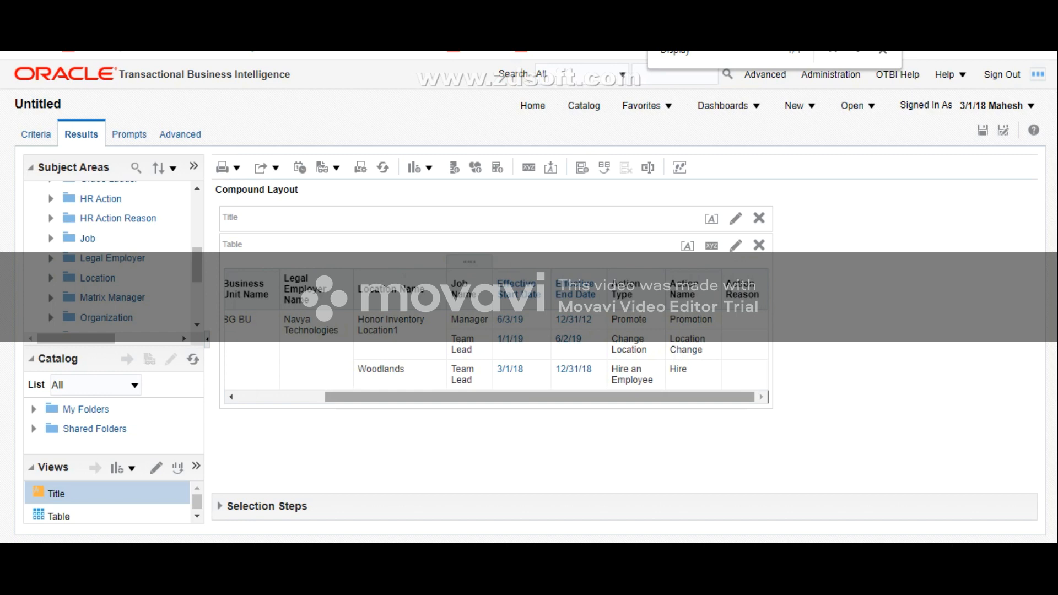
{"action": "left_click_drag", "start_coordinate": [470, 396], "coordinate": [444, 397]}
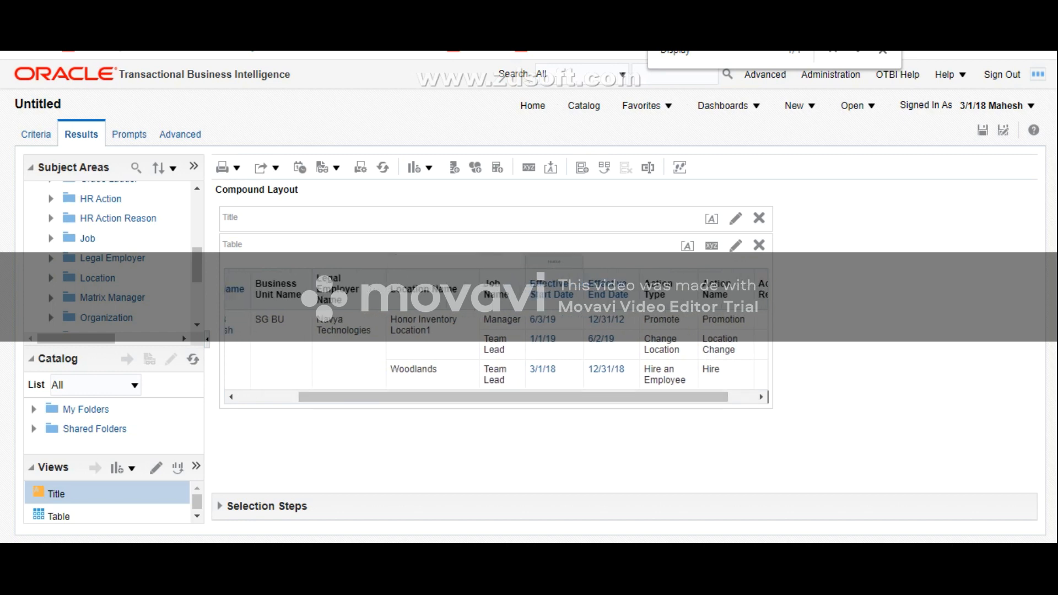
{"action": "left_click_drag", "start_coordinate": [546, 397], "coordinate": [485, 397]}
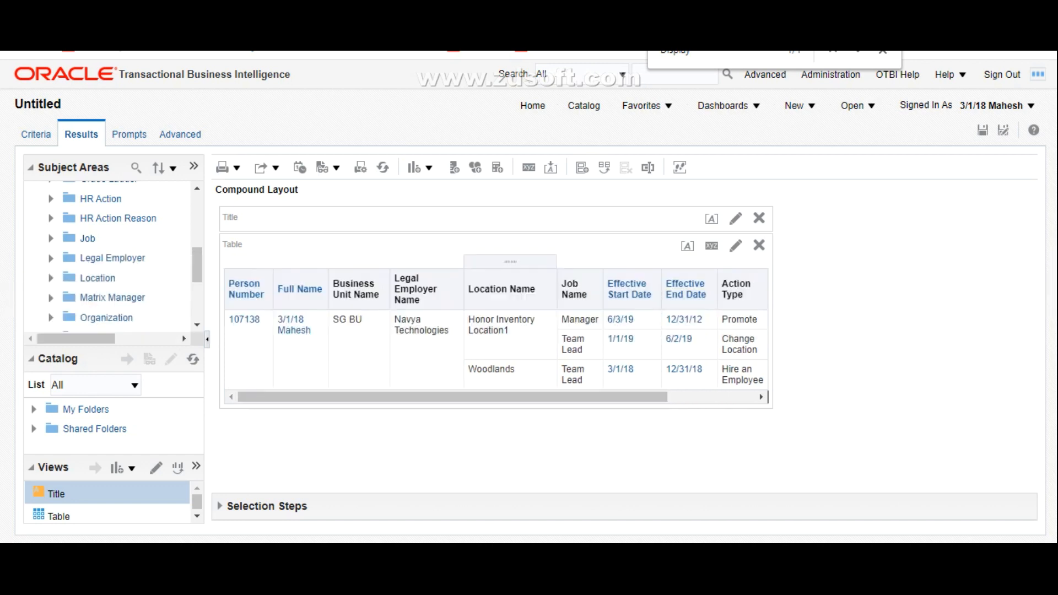
{"action": "left_click_drag", "start_coordinate": [496, 397], "coordinate": [563, 397]}
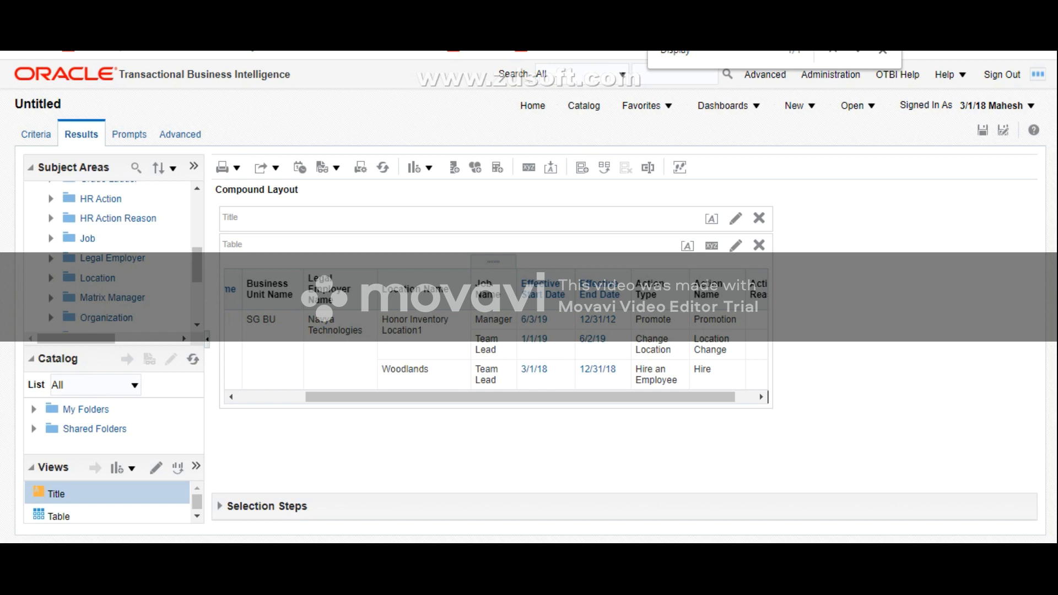
{"action": "left_click_drag", "start_coordinate": [604, 397], "coordinate": [624, 397]}
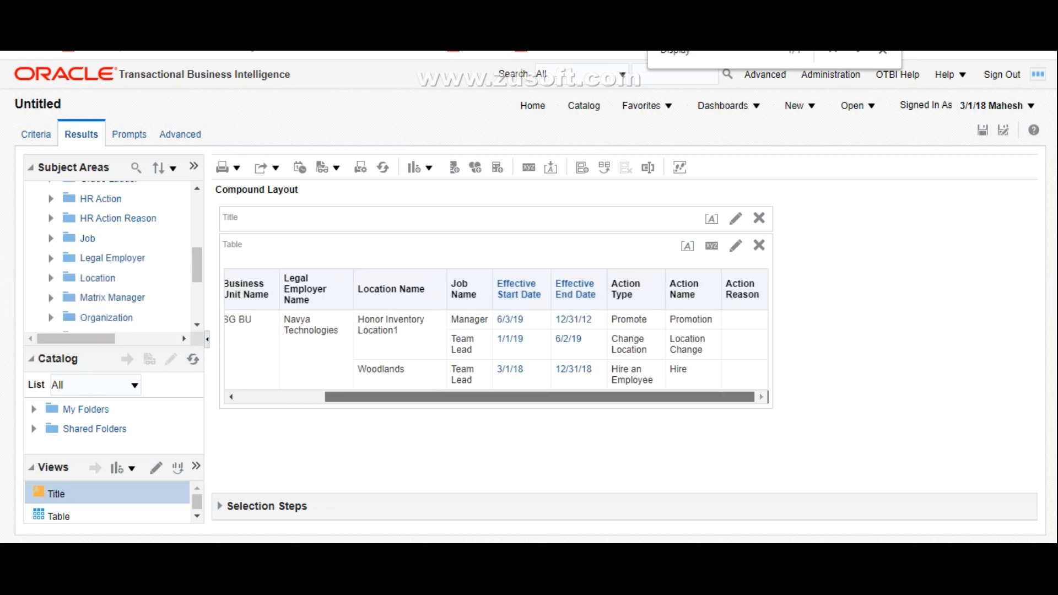
{"action": "left_click_drag", "start_coordinate": [606, 397], "coordinate": [519, 397]}
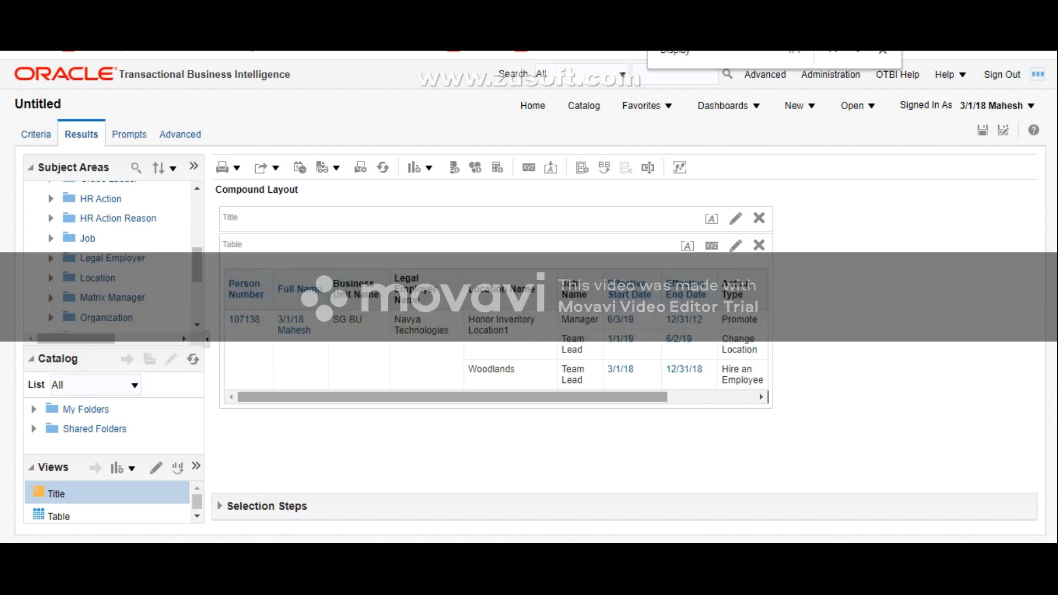
{"action": "left_click_drag", "start_coordinate": [452, 397], "coordinate": [540, 396]}
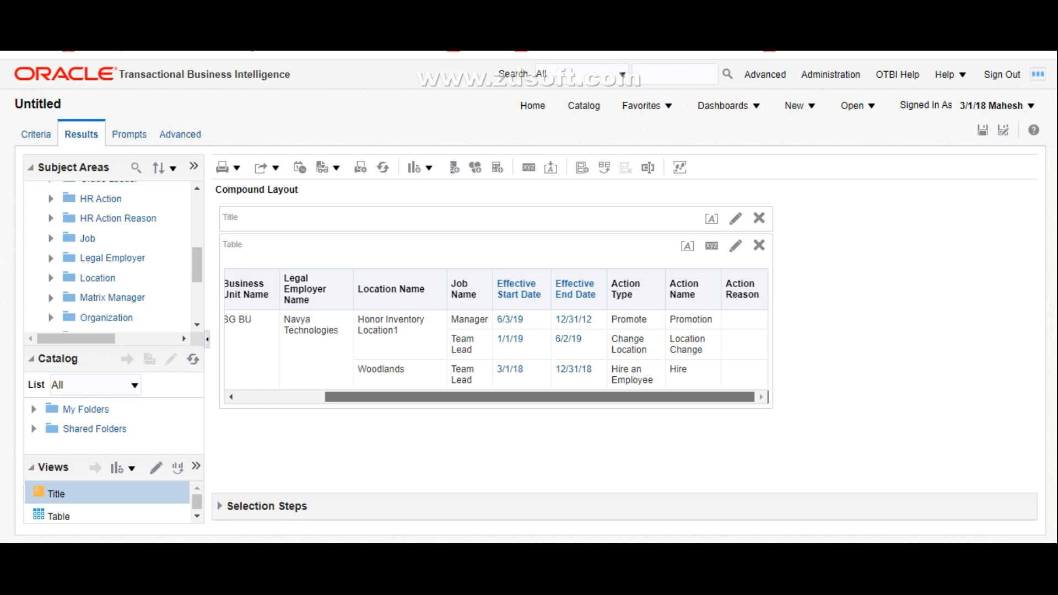
{"action": "left_click_drag", "start_coordinate": [541, 397], "coordinate": [454, 397]}
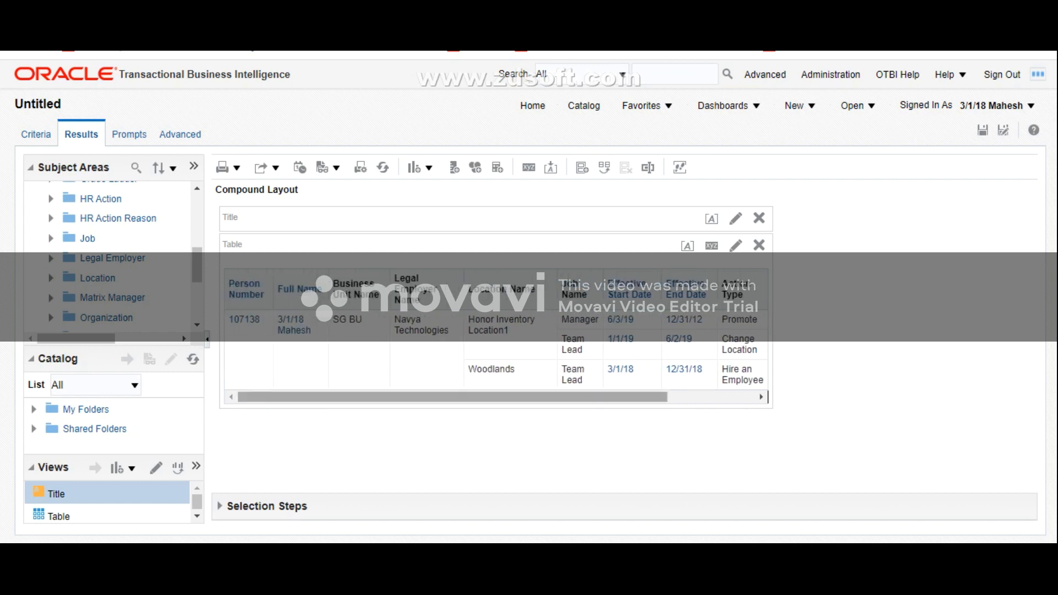
{"action": "left_click_drag", "start_coordinate": [454, 397], "coordinate": [541, 397]}
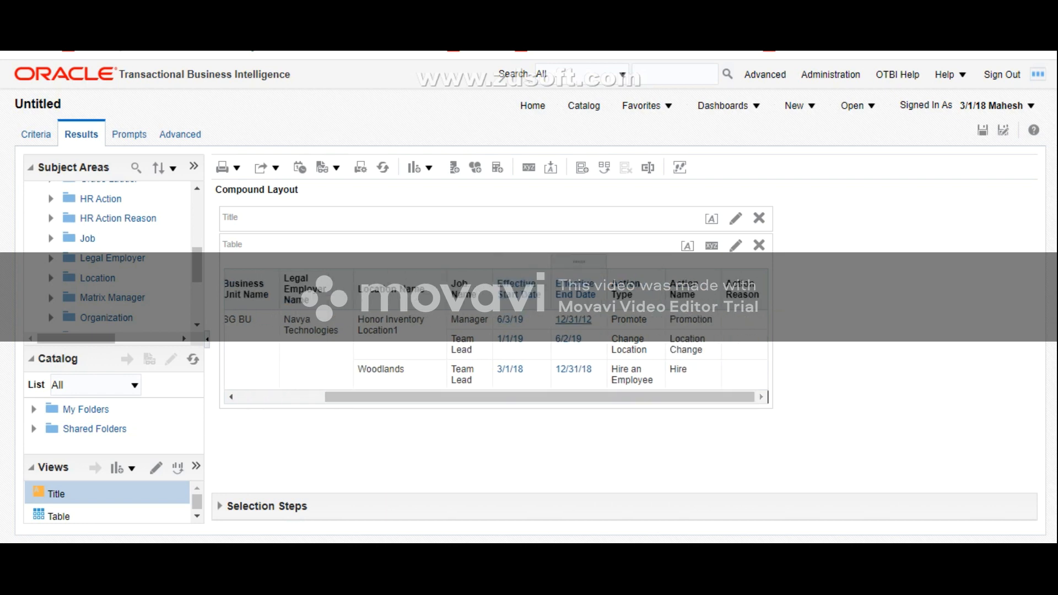
{"action": "left_click_drag", "start_coordinate": [540, 397], "coordinate": [453, 397]}
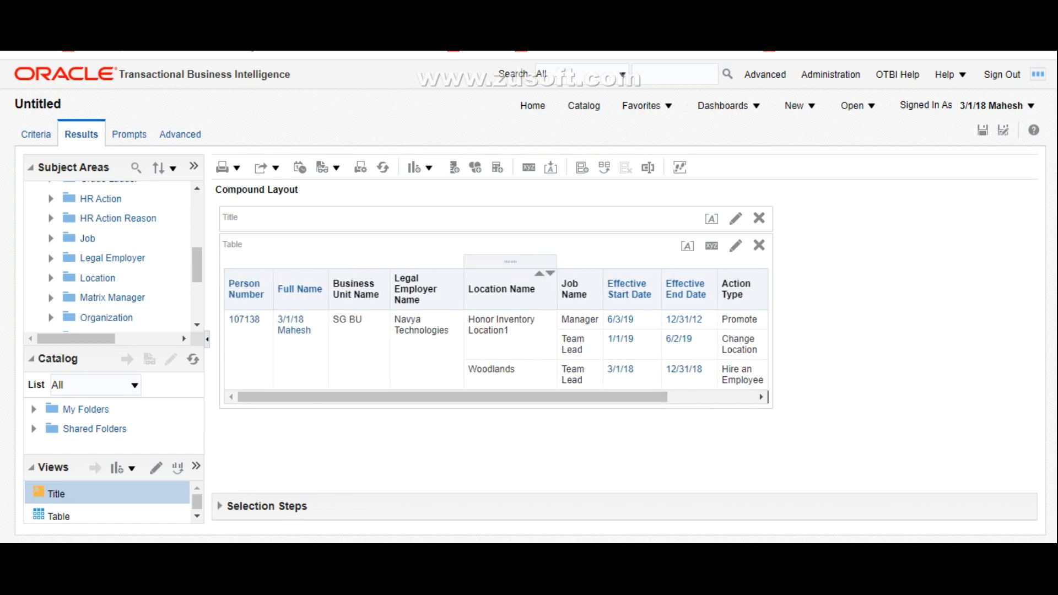
{"action": "left_click_drag", "start_coordinate": [510, 397], "coordinate": [597, 397]}
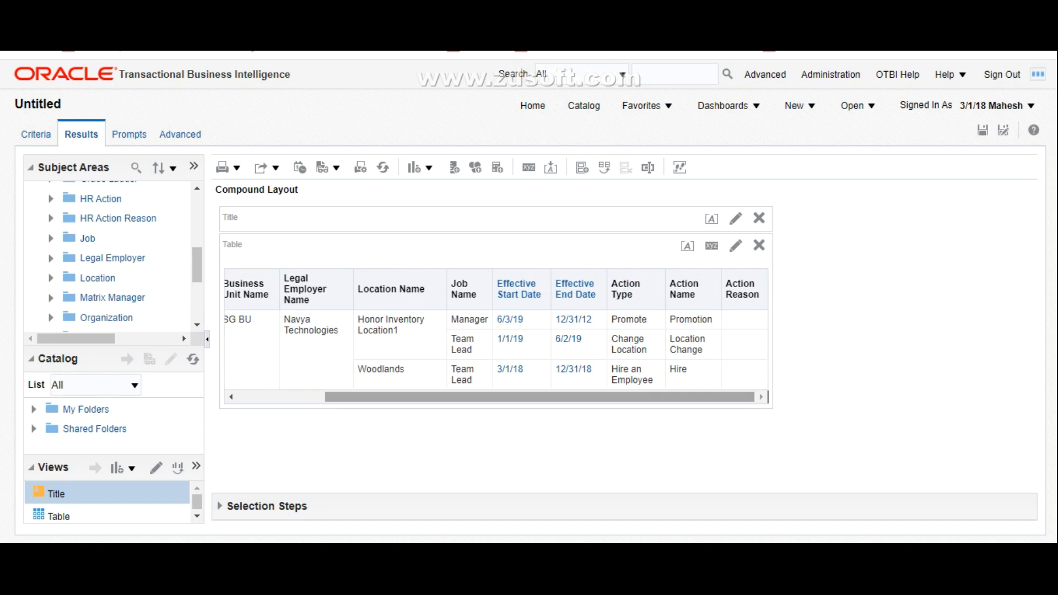
{"action": "left_click_drag", "start_coordinate": [573, 397], "coordinate": [485, 397]}
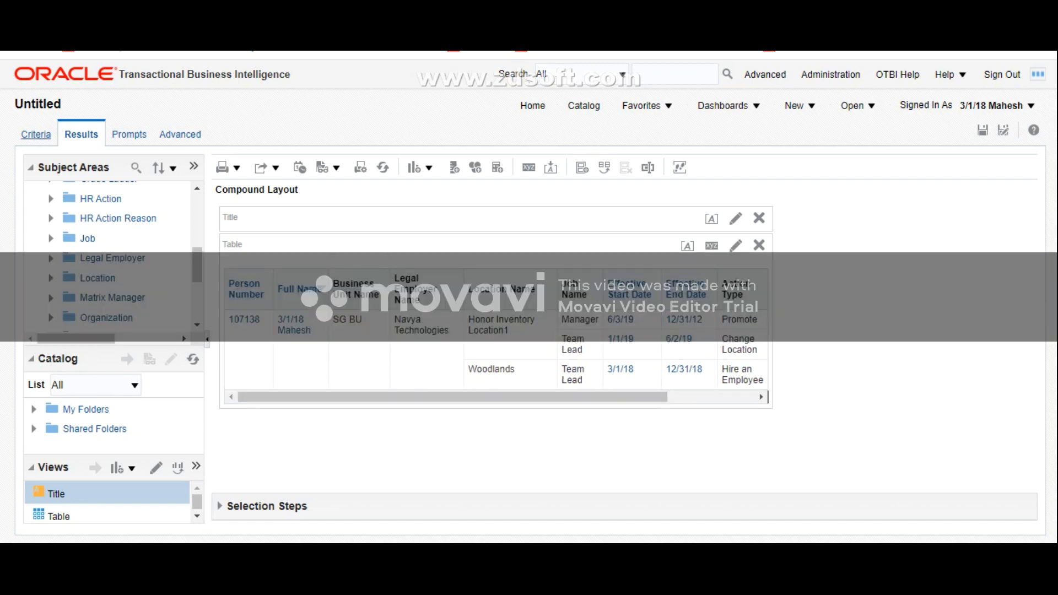
Step: In the analysis criteria, create an Effective Start Date filter with operator is less than and value CURRENT_DATE, converted to SQL
{"action": "left_click", "coordinate": [36, 134]}
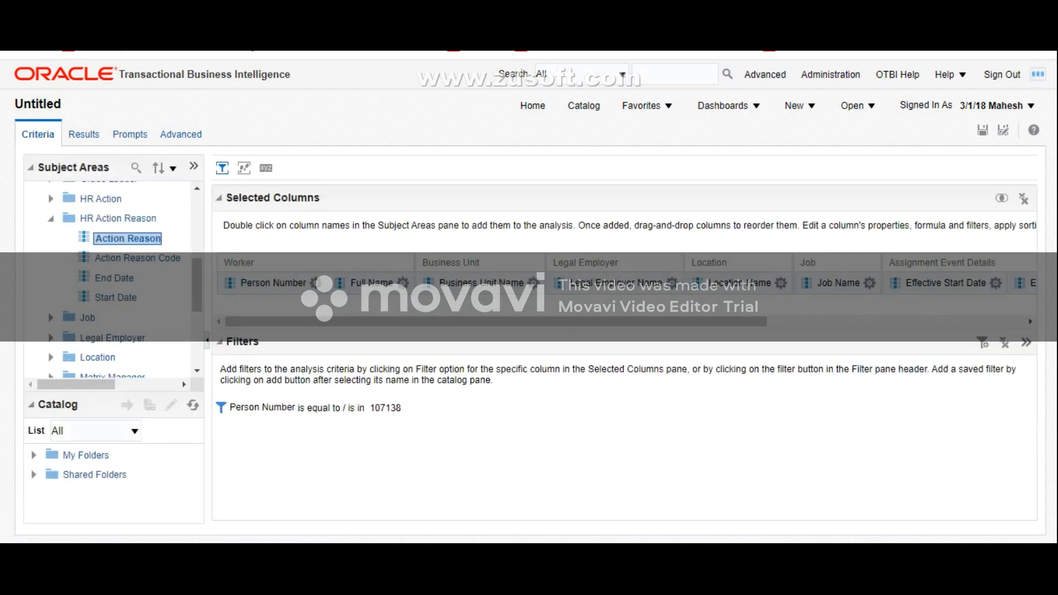
{"action": "left_click_drag", "start_coordinate": [496, 322], "coordinate": [754, 322]}
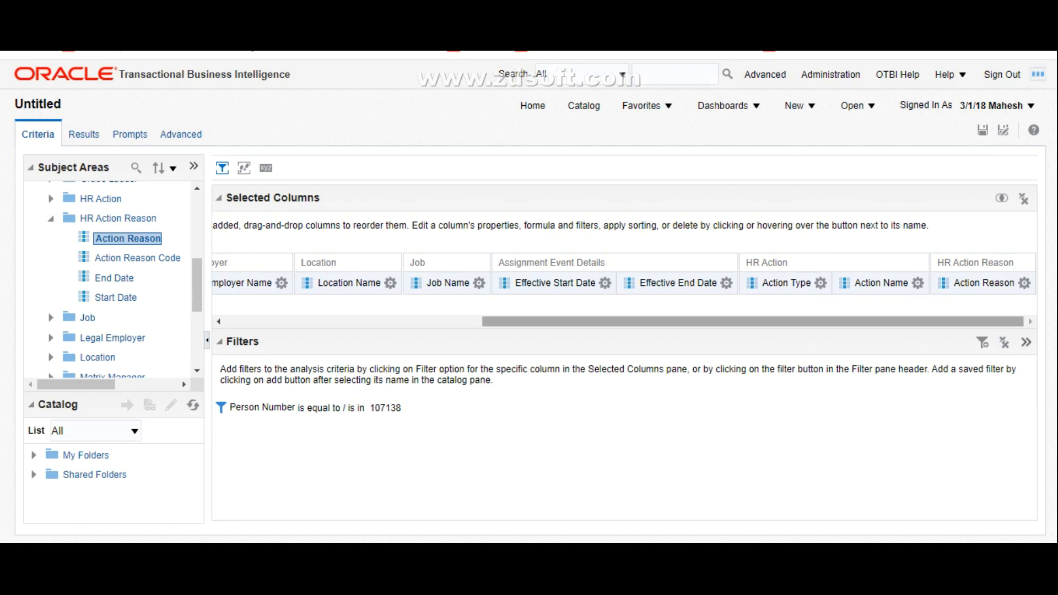
{"action": "left_click", "coordinate": [605, 283]}
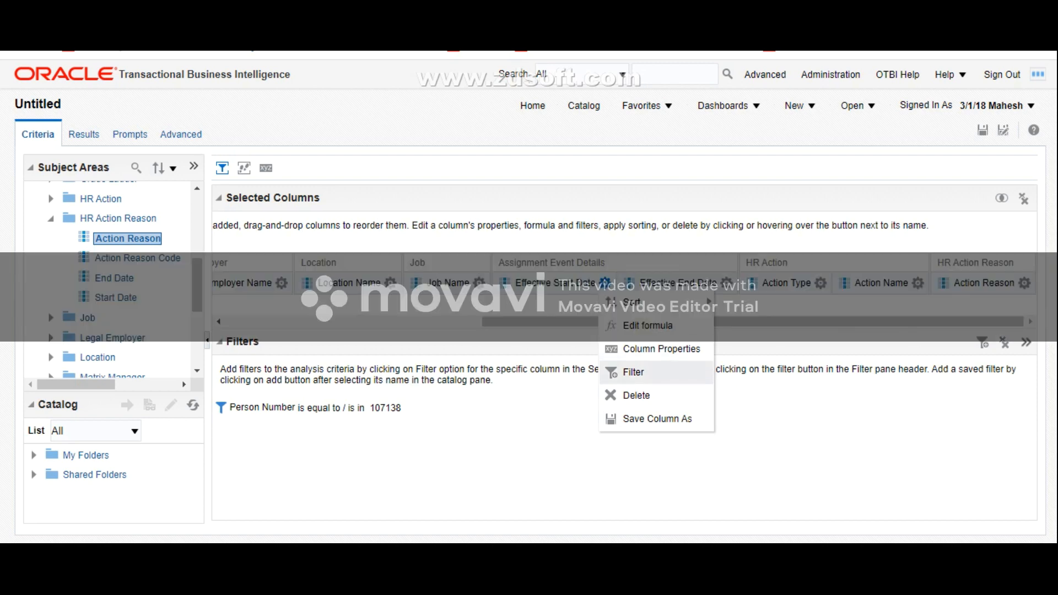
{"action": "left_click", "coordinate": [634, 372]}
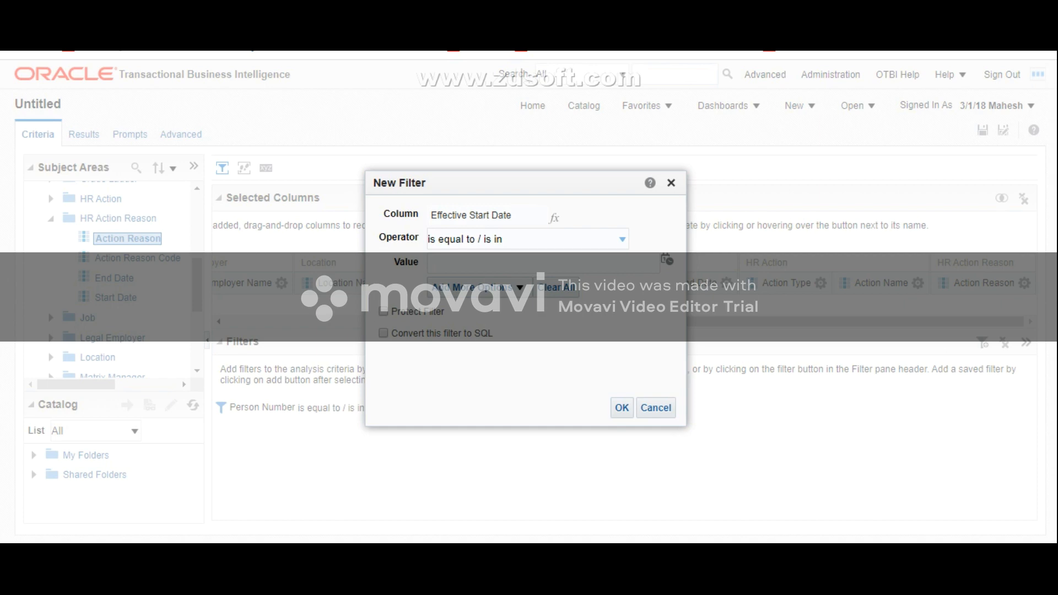
{"action": "left_click", "coordinate": [622, 239]}
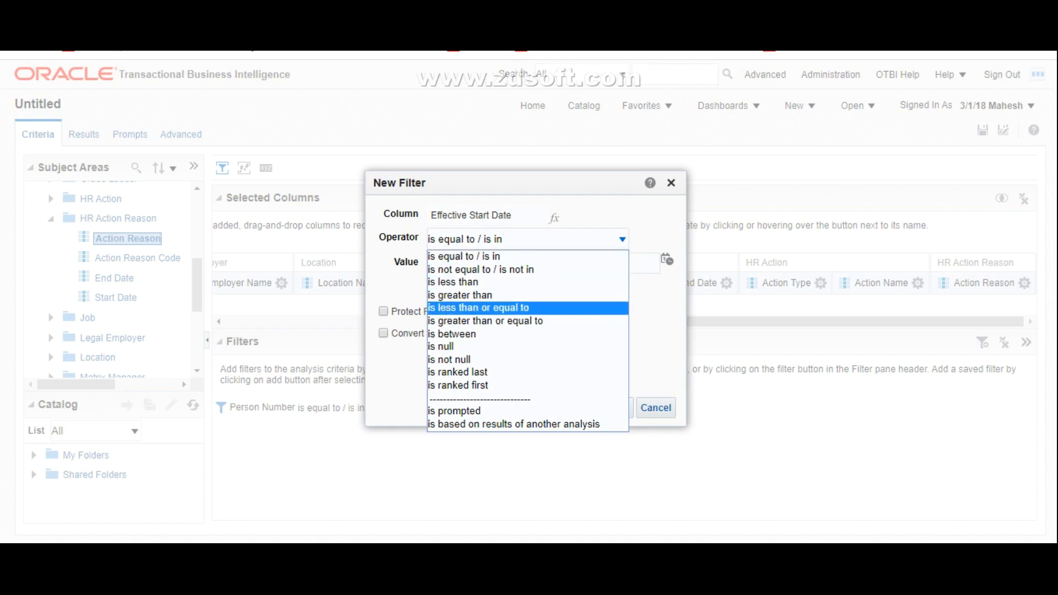
{"action": "left_click", "coordinate": [454, 283]}
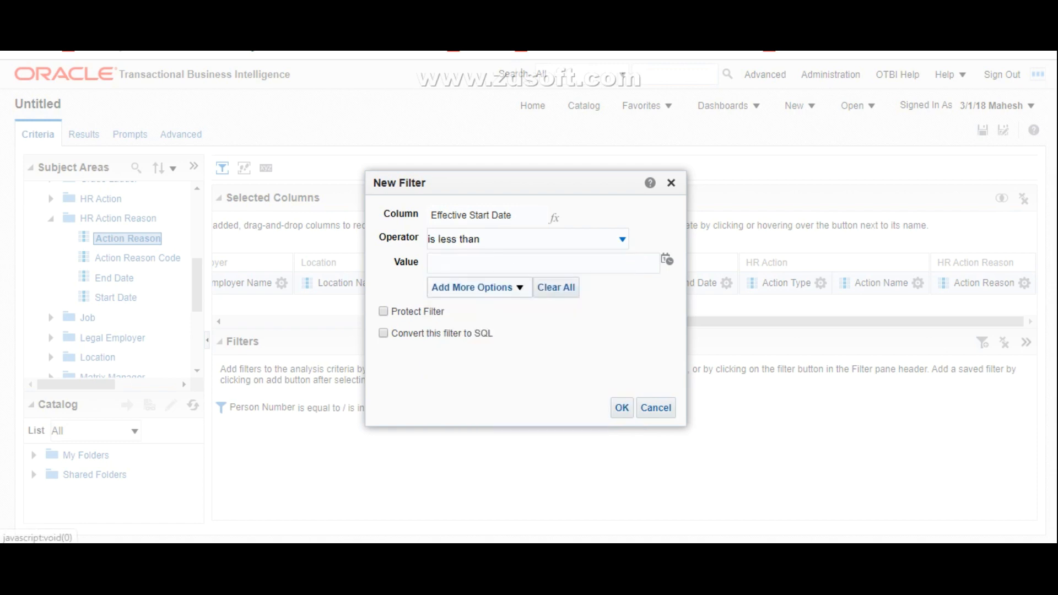
{"action": "left_click", "coordinate": [433, 264]}
{"action": "type", "text": "C"}
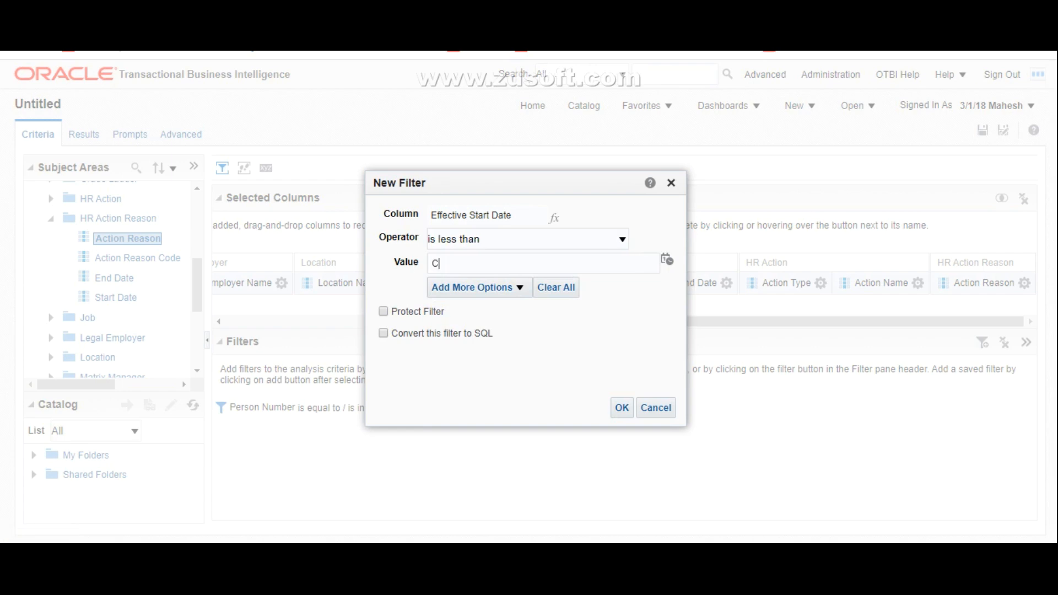
{"action": "type", "text": "URRENT_DATE"}
{"action": "key", "text": "ctrl+a"}
{"action": "key", "text": "ctrl+c"}
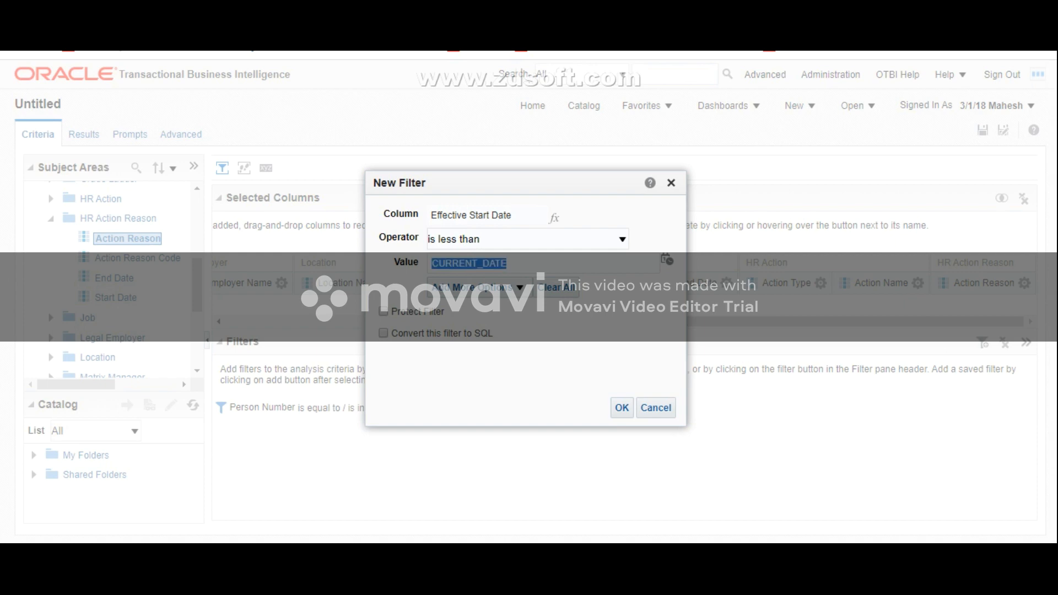
{"action": "left_click", "coordinate": [509, 263]}
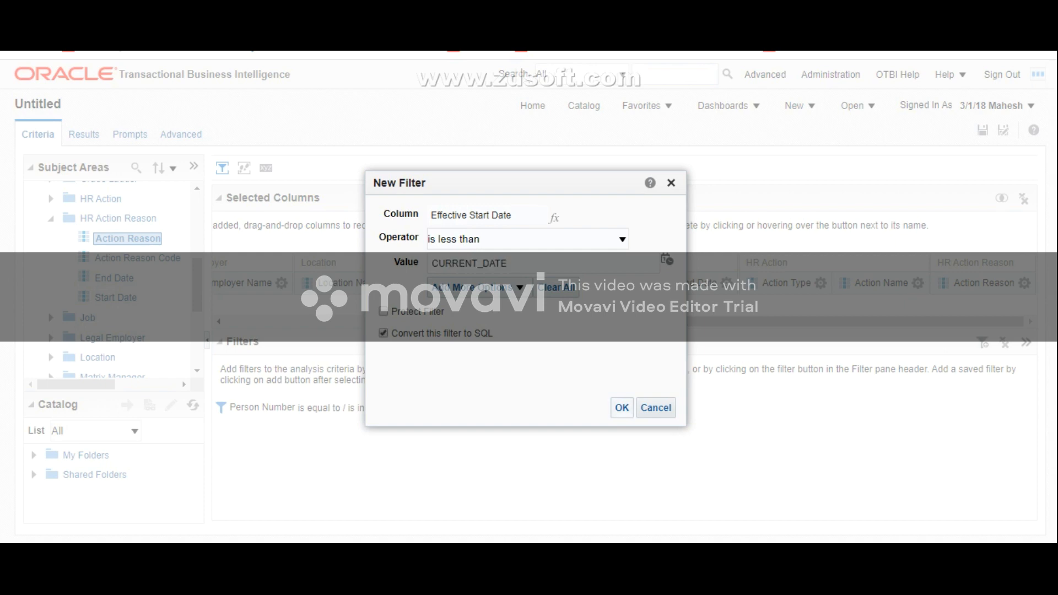
{"action": "left_click", "coordinate": [622, 408]}
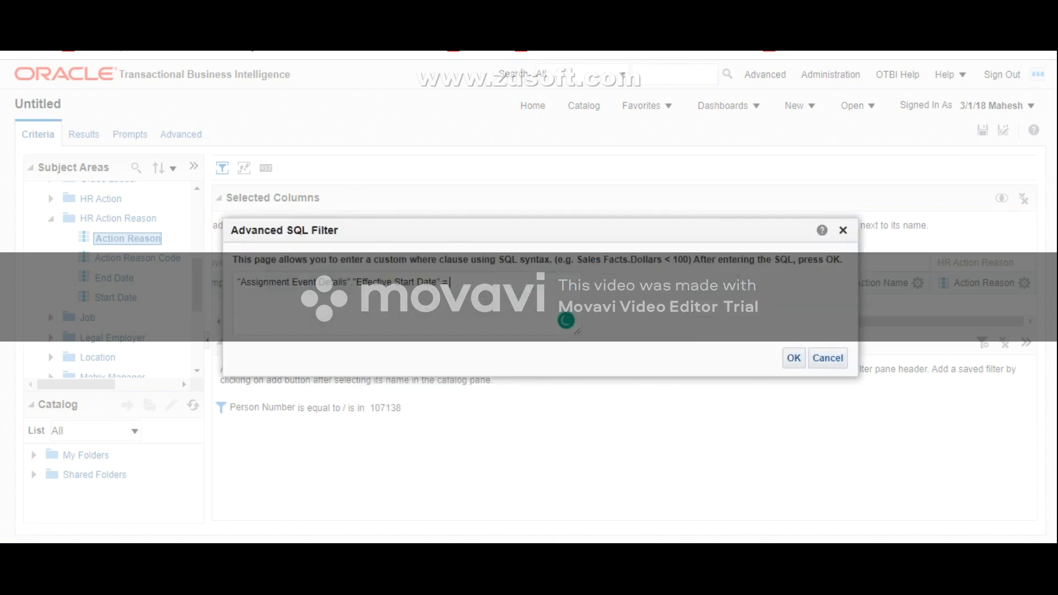
Step: Complete the SQL filter clause as "Assignment Event Details"."Effective Start Date" < CURRENT_DATE and apply it
{"action": "key", "text": "BackSpace"}
{"action": "key", "text": "BackSpace"}
{"action": "type", "text": "<"}
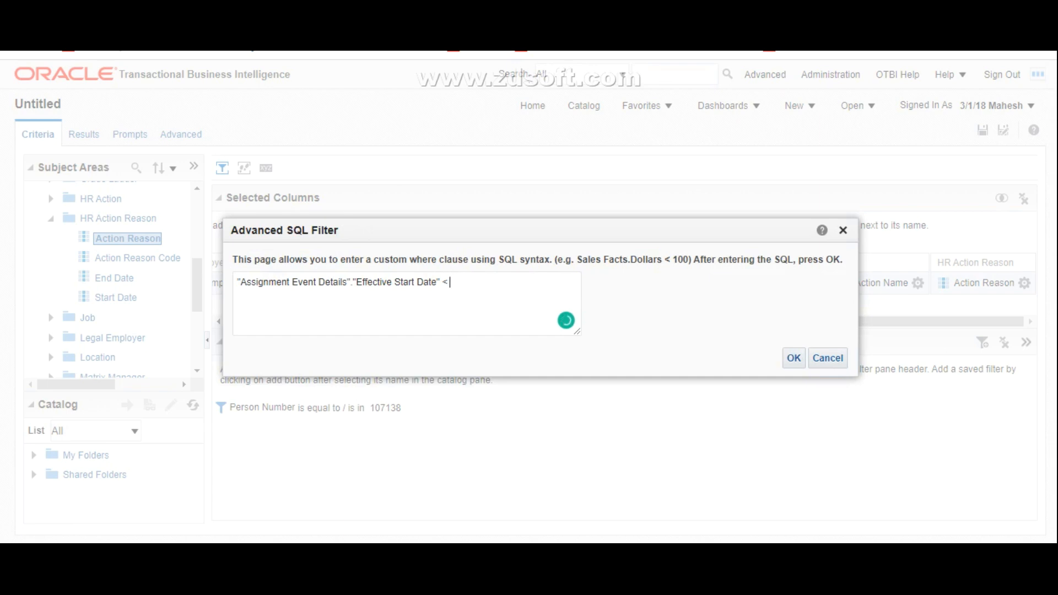
{"action": "key", "text": "ctrl+v"}
{"action": "left_click", "coordinate": [794, 358]}
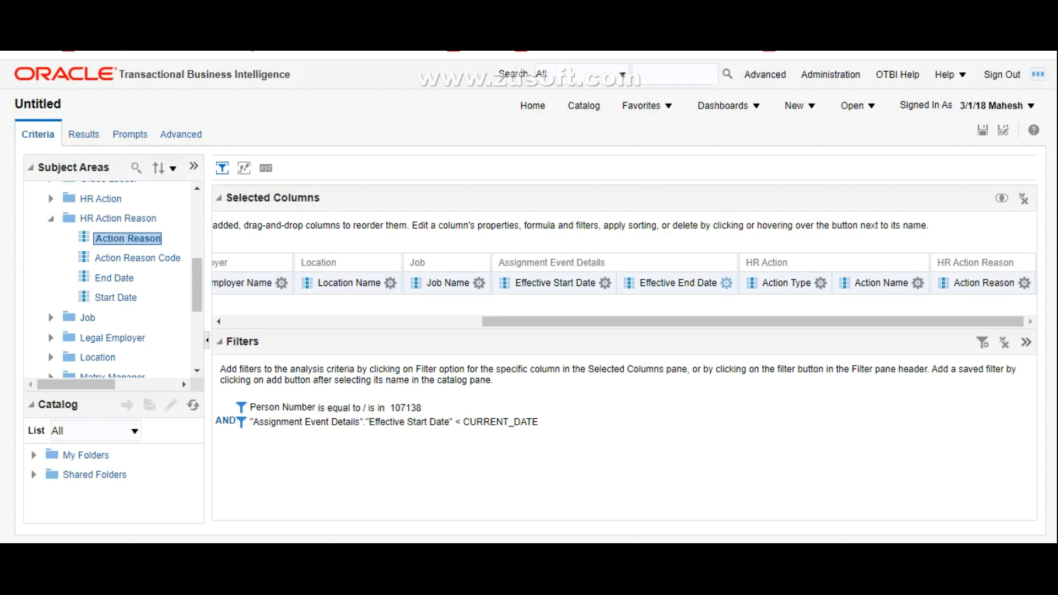
Step: Create an Effective End Date filter with operator is greater than and value CURRENT_DATE, converted to SQL
{"action": "left_click", "coordinate": [727, 283]}
{"action": "left_click", "coordinate": [751, 371]}
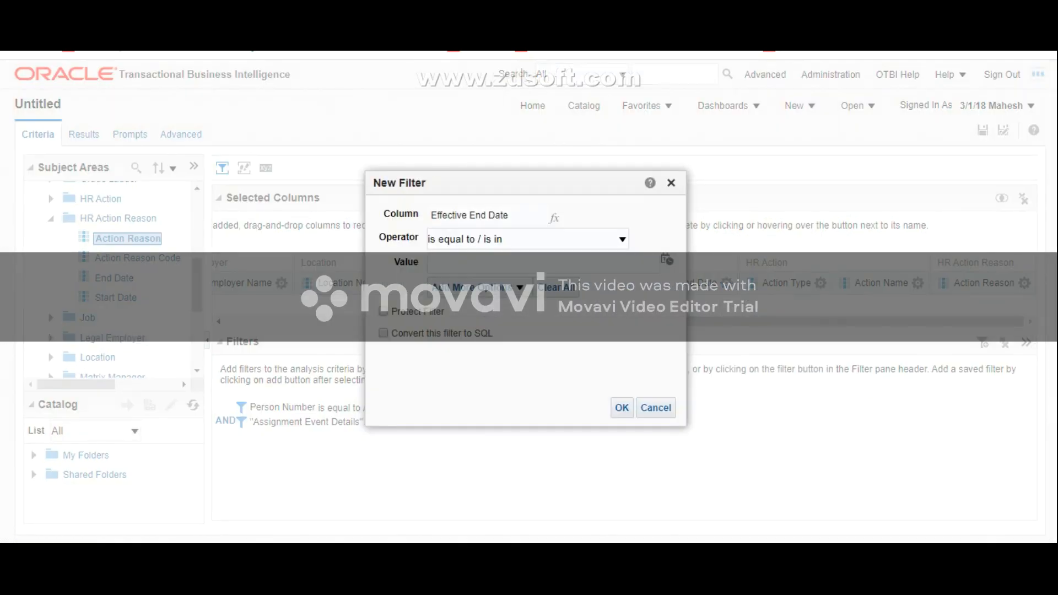
{"action": "left_click", "coordinate": [622, 238]}
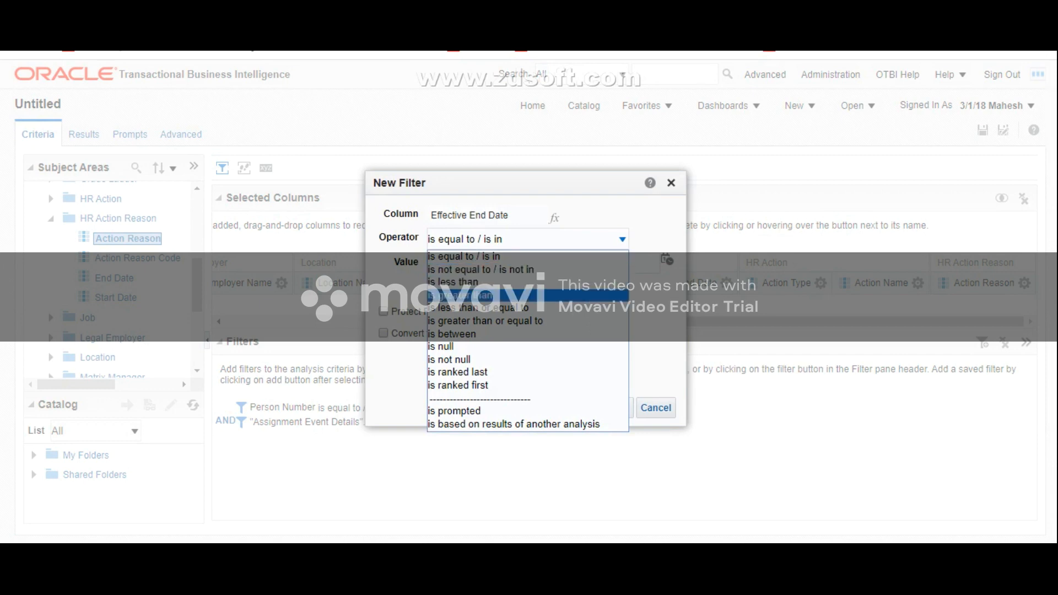
{"action": "left_click", "coordinate": [463, 296]}
{"action": "left_click", "coordinate": [463, 263]}
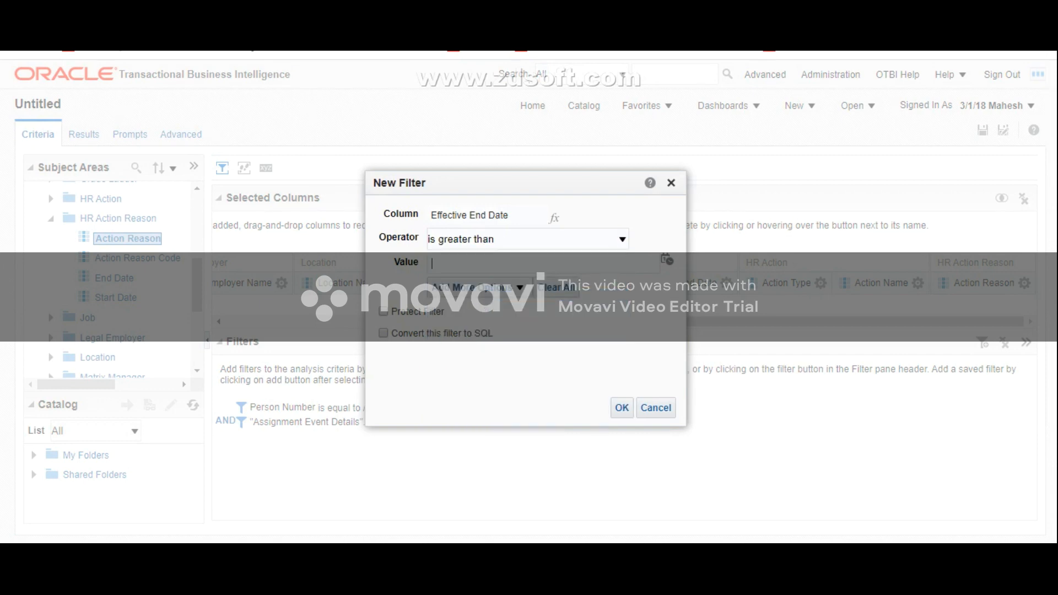
{"action": "key", "text": "ctrl+v"}
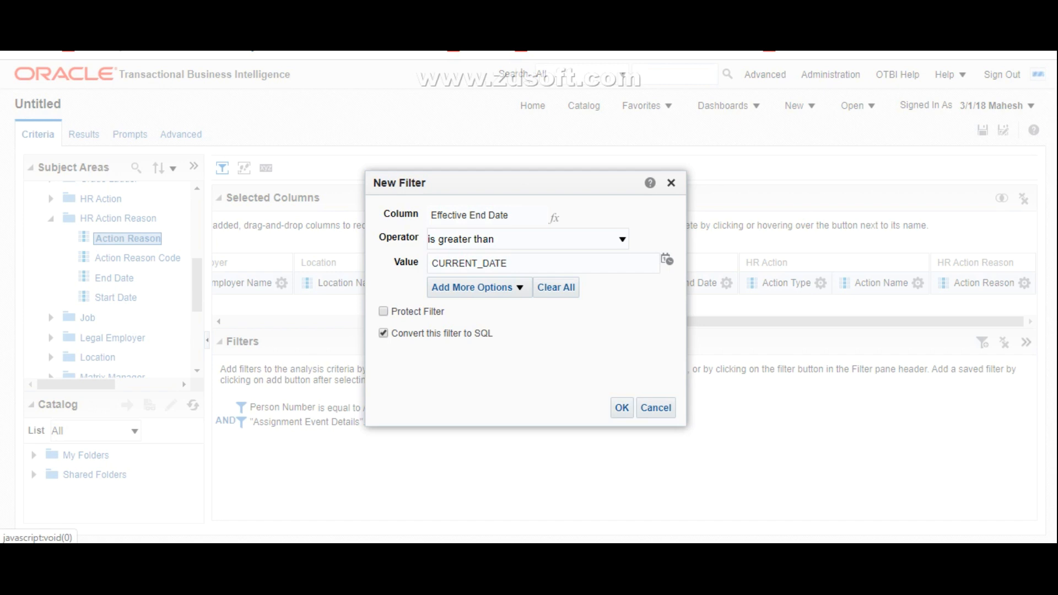
{"action": "left_click", "coordinate": [622, 408]}
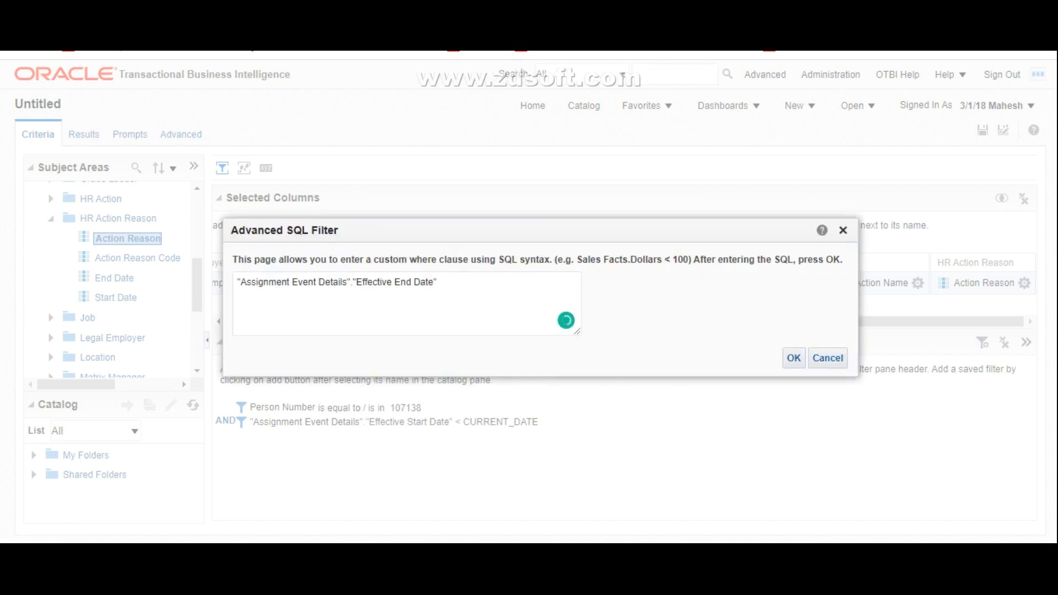
Step: Complete the SQL filter clause as "Assignment Event Details"."Effective End Date" > CURRENT_DATE and apply it
{"action": "type", "text": ">"}
{"action": "key", "text": "ctrl+v"}
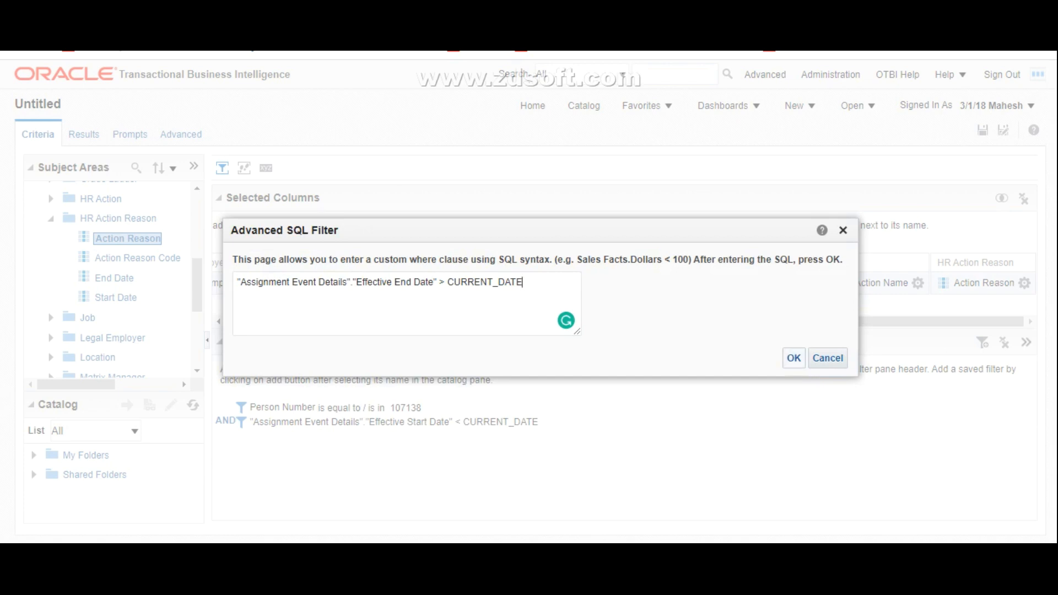
{"action": "left_click", "coordinate": [794, 358]}
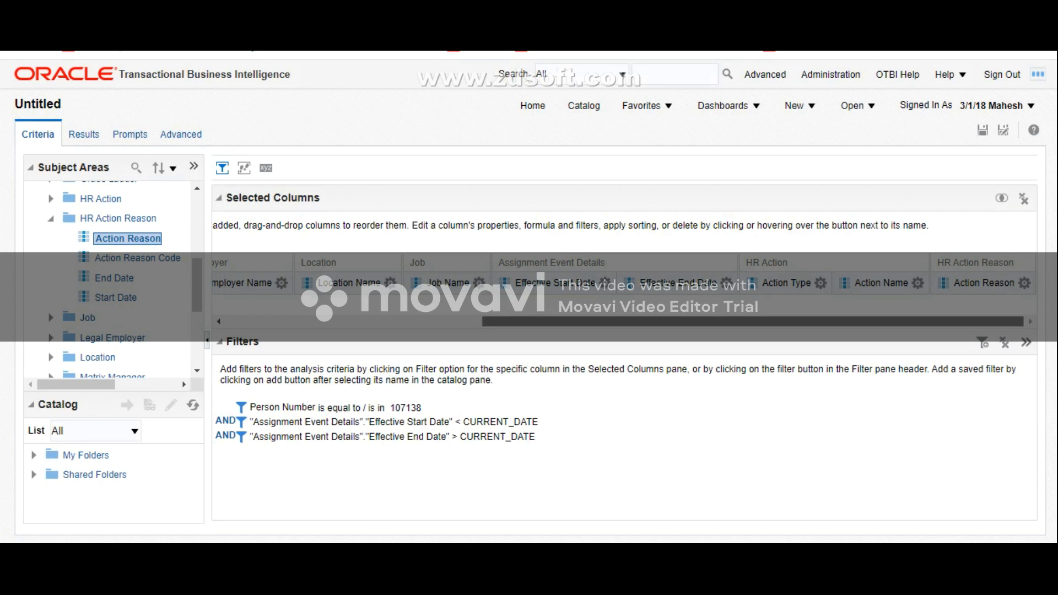
Step: Review the selected columns, then display the date-filtered results and examine the worker's assignment row across all columns
{"action": "left_click_drag", "start_coordinate": [753, 321], "coordinate": [524, 321]}
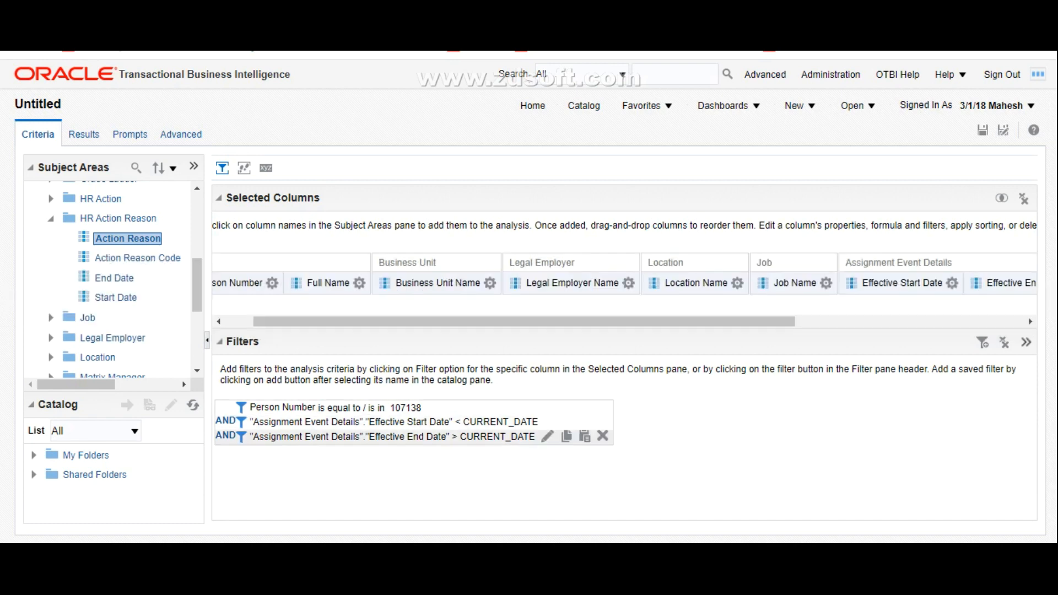
{"action": "left_click_drag", "start_coordinate": [523, 322], "coordinate": [747, 321]}
{"action": "left_click", "coordinate": [82, 134]}
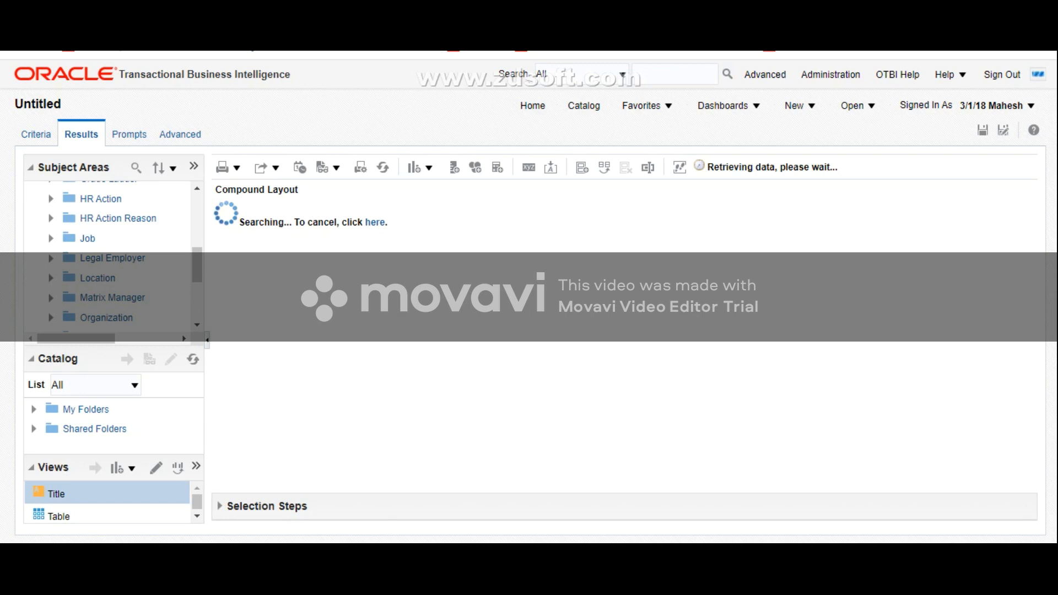
{"action": "left_click", "coordinate": [768, 336]}
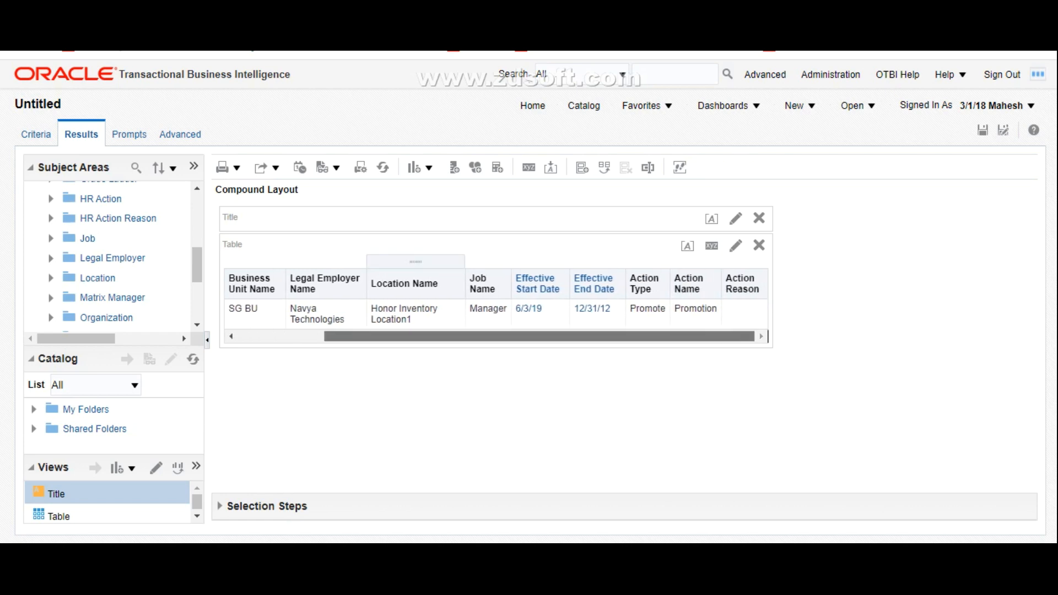
{"action": "left_click_drag", "start_coordinate": [406, 336], "coordinate": [310, 336]}
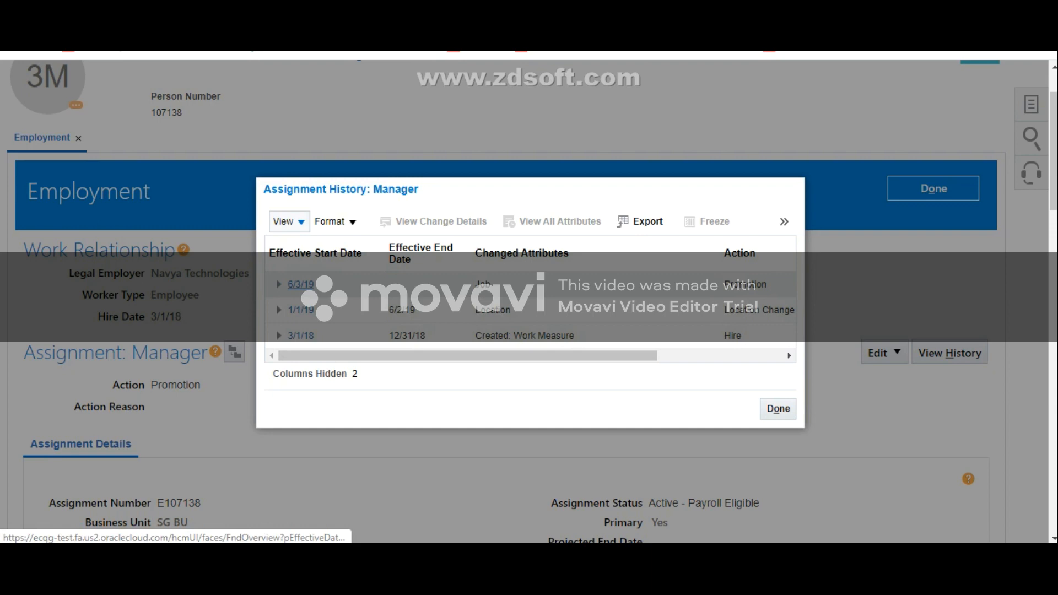
Step: Compare the Assignment History on the worker's Employment page with the date-filtered OTBI results, from Person Number through Action Reason
{"action": "left_click_drag", "start_coordinate": [352, 356], "coordinate": [460, 356]}
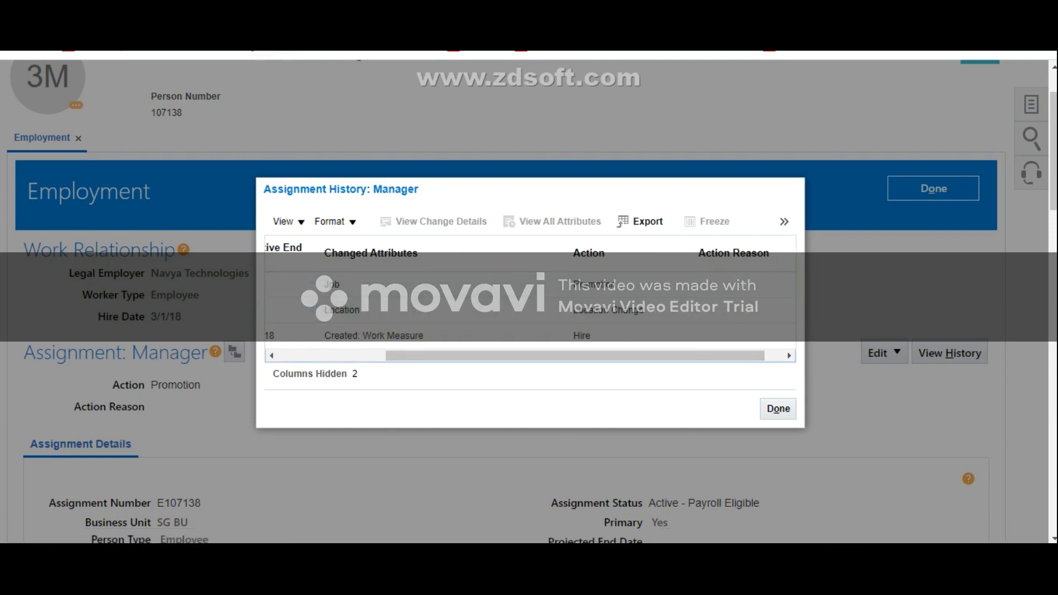
{"action": "left_click_drag", "start_coordinate": [461, 356], "coordinate": [346, 356]}
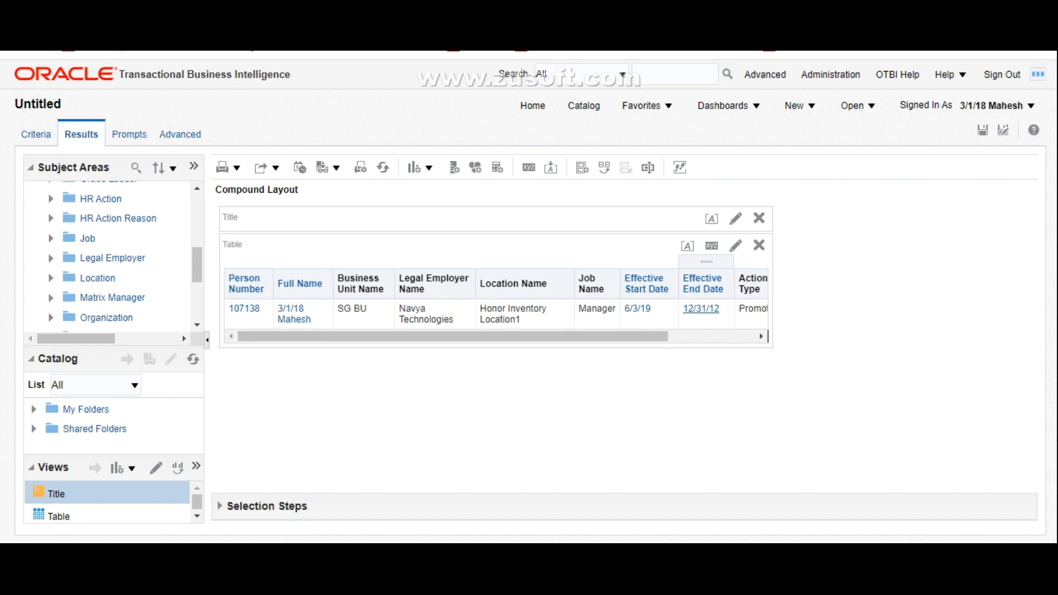
{"action": "scroll", "coordinate": [768, 336], "scroll_direction": "right", "scroll_amount": 5}
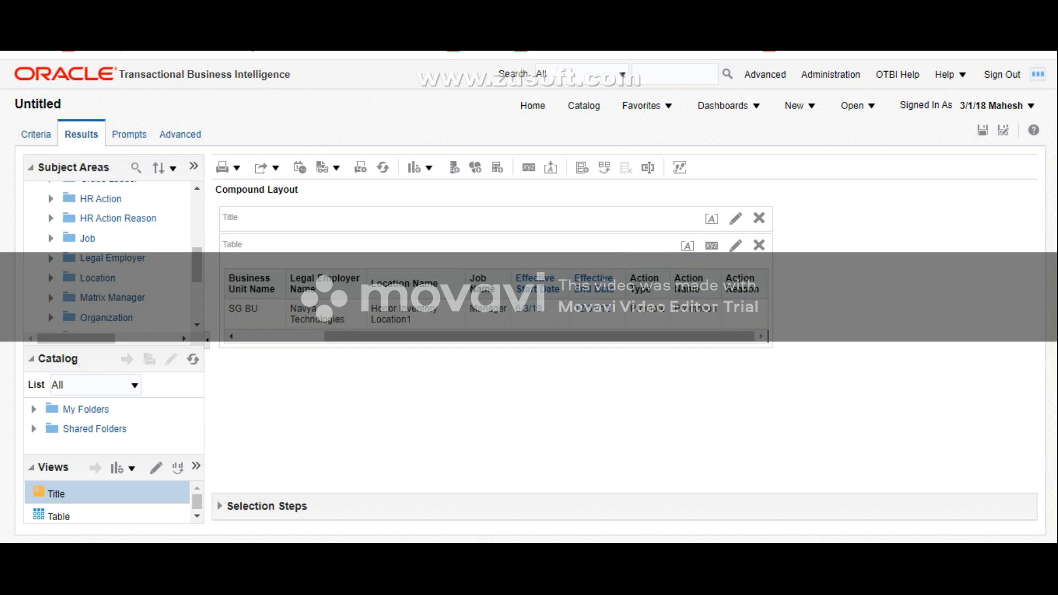
{"action": "scroll", "coordinate": [768, 336], "scroll_direction": "left", "scroll_amount": 5}
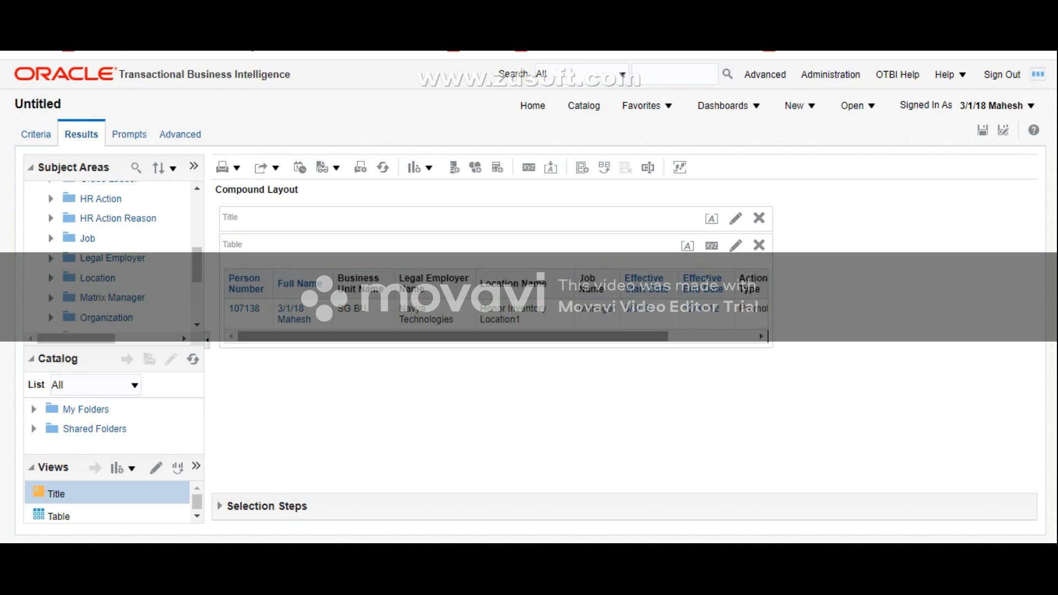
{"action": "scroll", "coordinate": [768, 336], "scroll_direction": "right", "scroll_amount": 5}
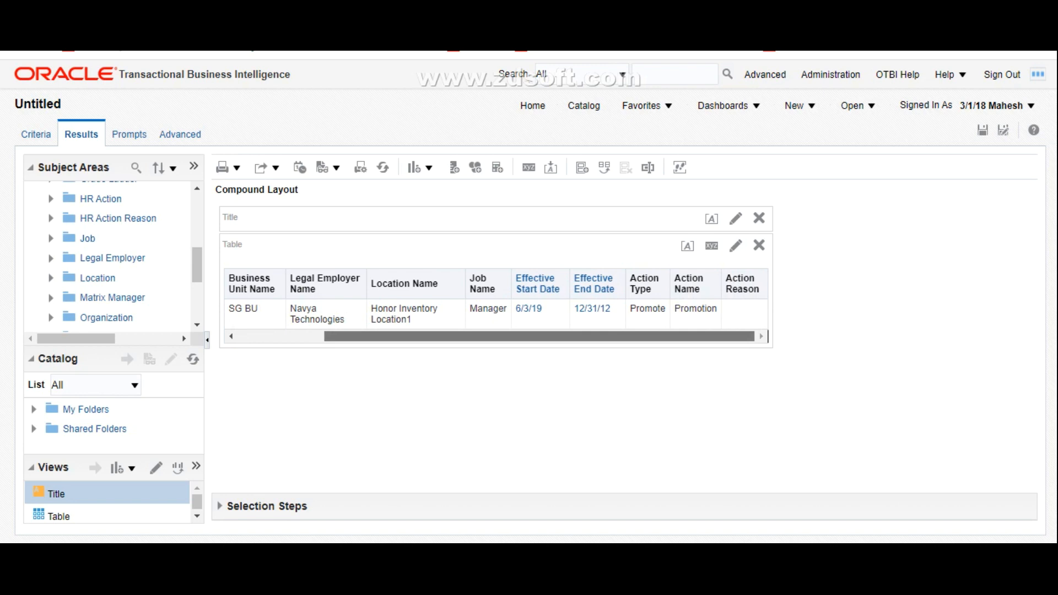
{"action": "scroll", "coordinate": [768, 337], "scroll_direction": "left", "scroll_amount": 5}
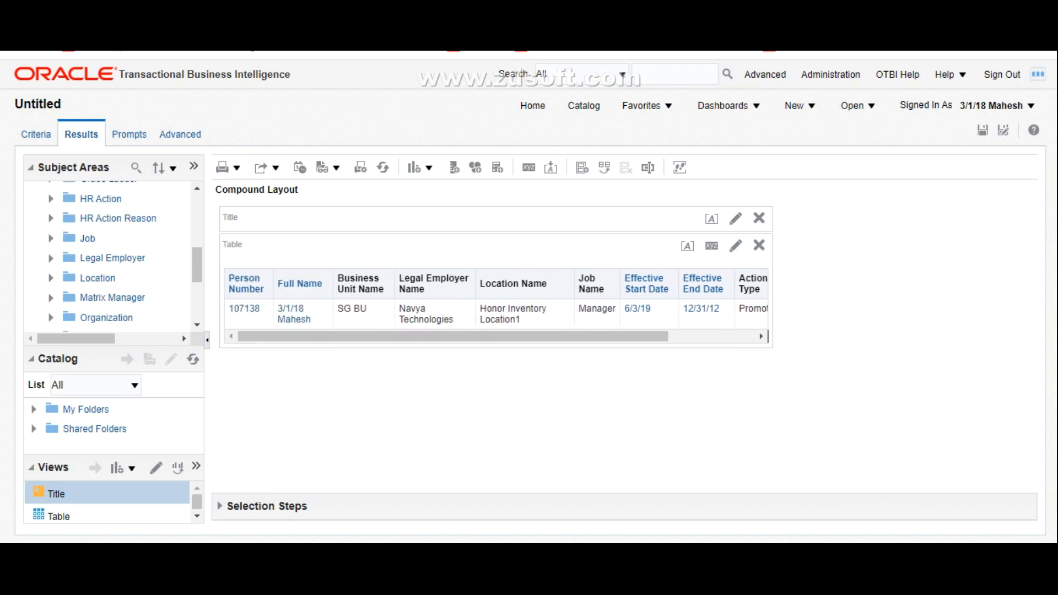
{"action": "scroll", "coordinate": [768, 337], "scroll_direction": "right", "scroll_amount": 5}
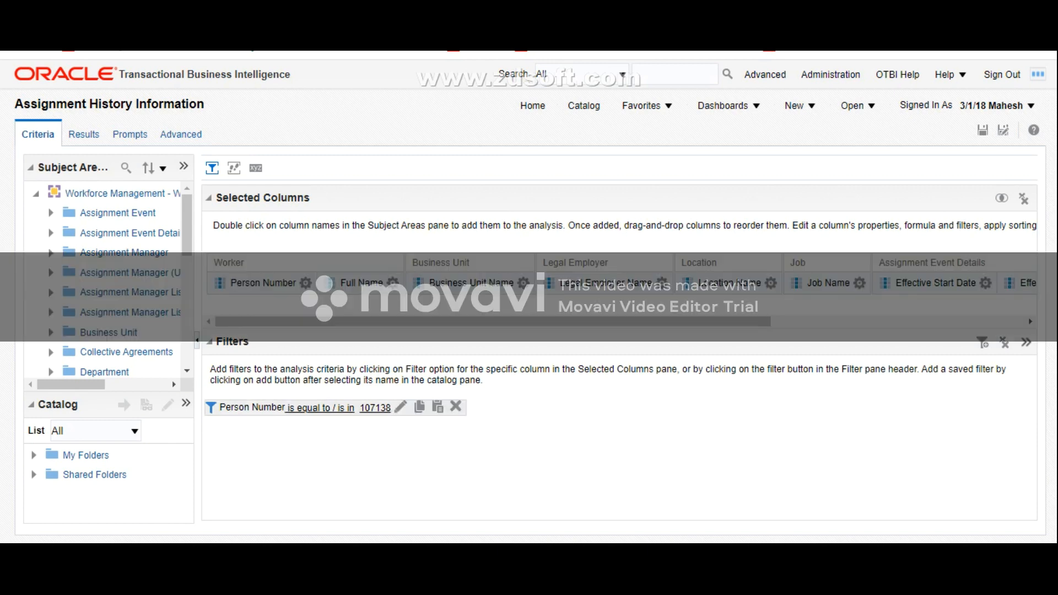
Step: Display the results of the Assignment History Information analysis and examine the worker's rows through Action Reason
{"action": "left_click", "coordinate": [84, 135]}
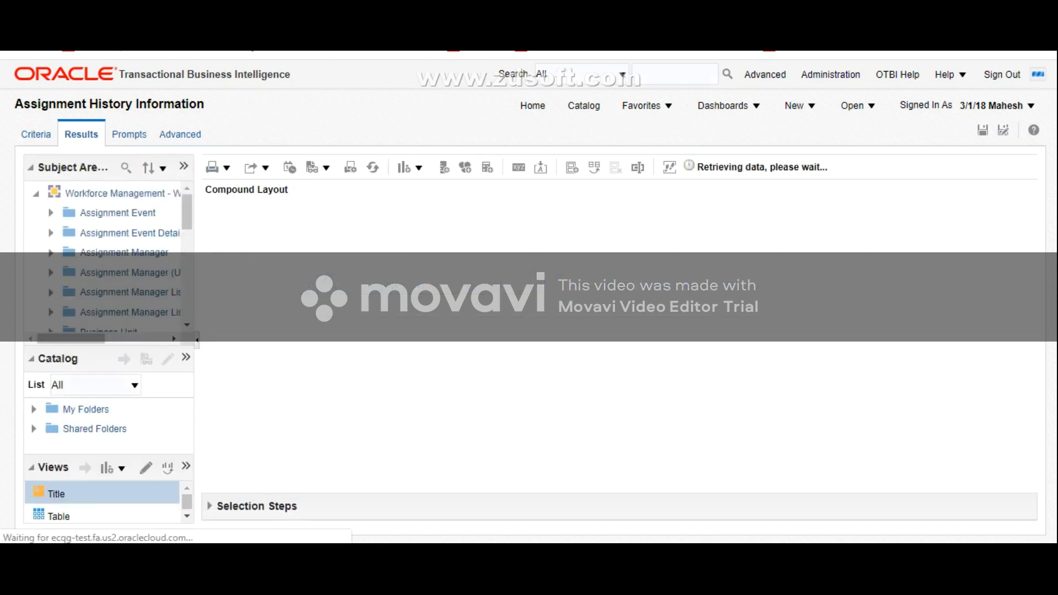
{"action": "mouse_move", "coordinate": [539, 408]}
{"action": "left_mouse_down"}
{"action": "mouse_move", "coordinate": [626, 408]}
{"action": "mouse_move", "coordinate": [538, 408]}
{"action": "left_mouse_up"}
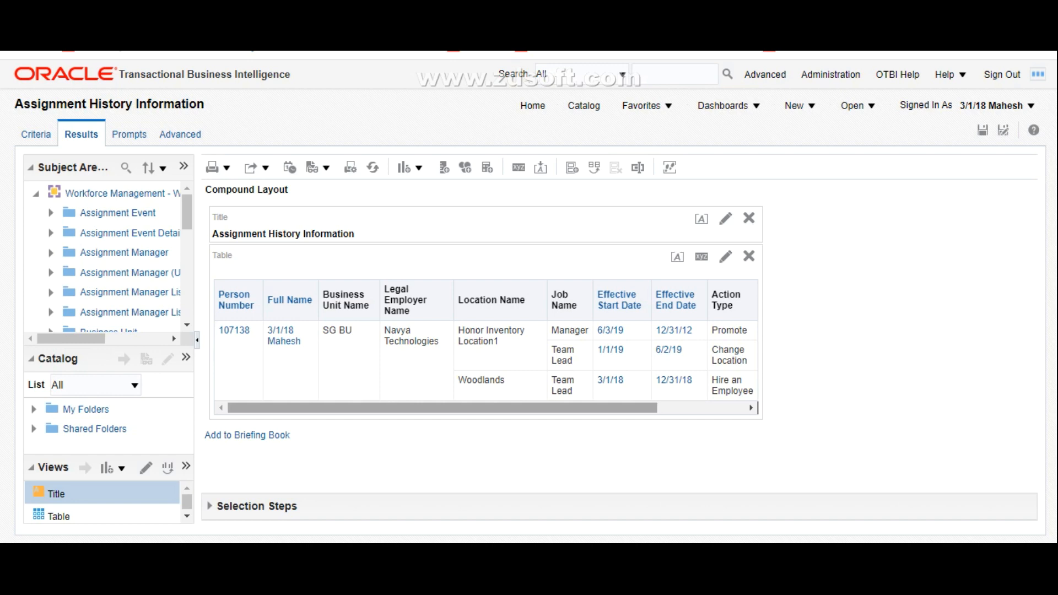
{"action": "left_click_drag", "start_coordinate": [538, 408], "coordinate": [625, 408]}
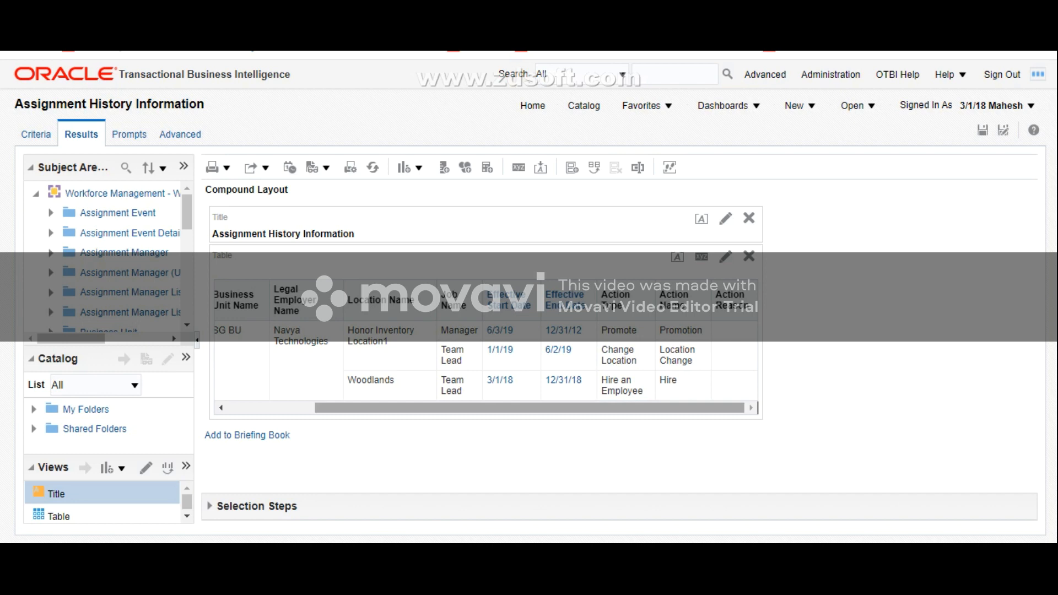
{"action": "left_click_drag", "start_coordinate": [626, 408], "coordinate": [625, 408]}
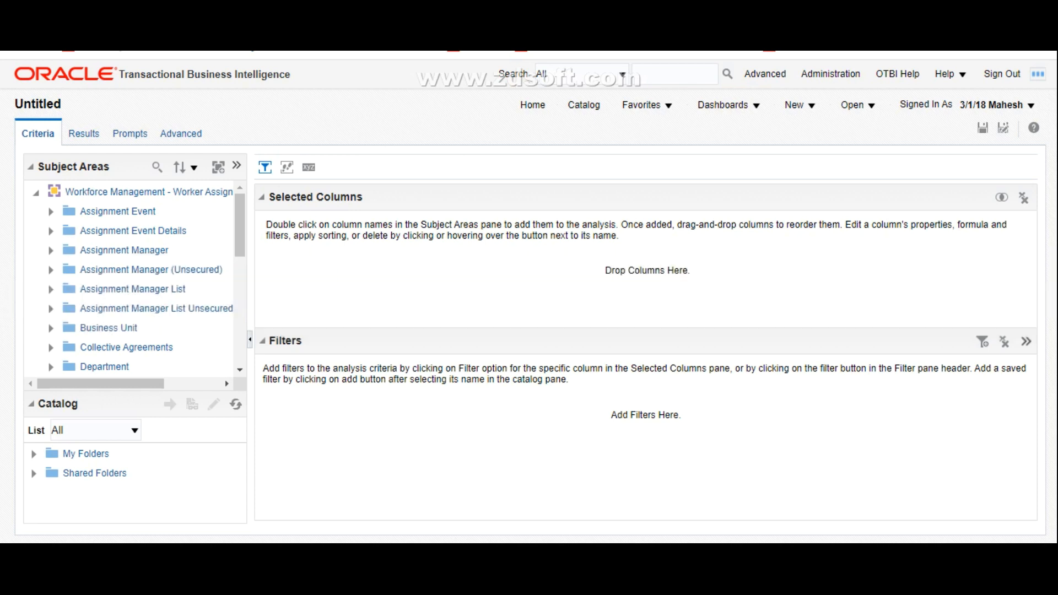
Step: Widen the Subject Areas pane of the blank untitled analysis based on the Workforce Management worker assignment subject area
{"action": "left_click_drag", "start_coordinate": [250, 340], "coordinate": [301, 340]}
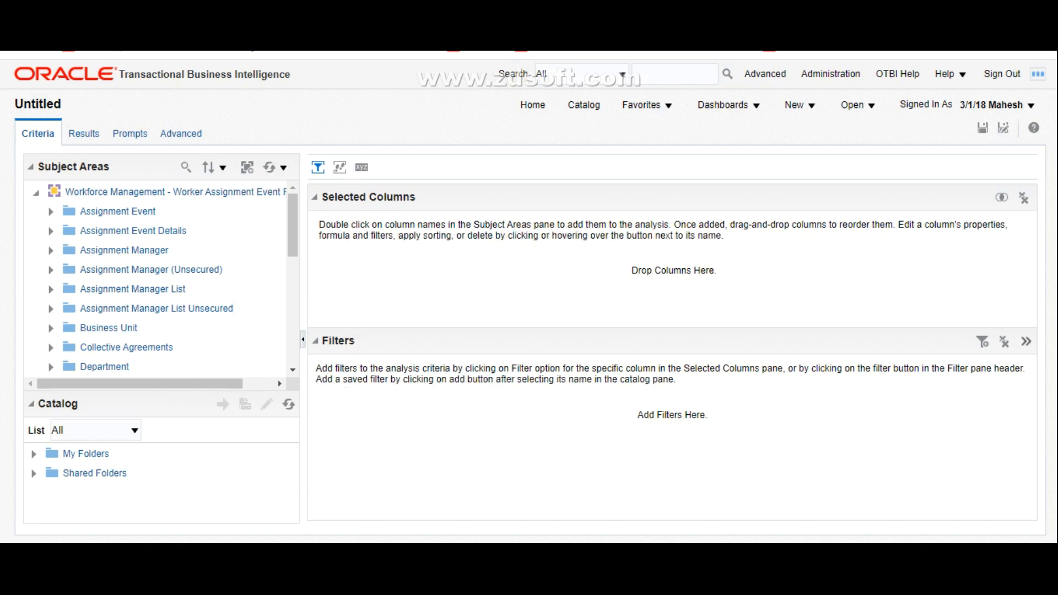
Step: Add the Hire Headcount and # Of Hires measures from the Assignment Event folder to the analysis
{"action": "scroll", "coordinate": [165, 279], "scroll_direction": "down", "scroll_amount": 3}
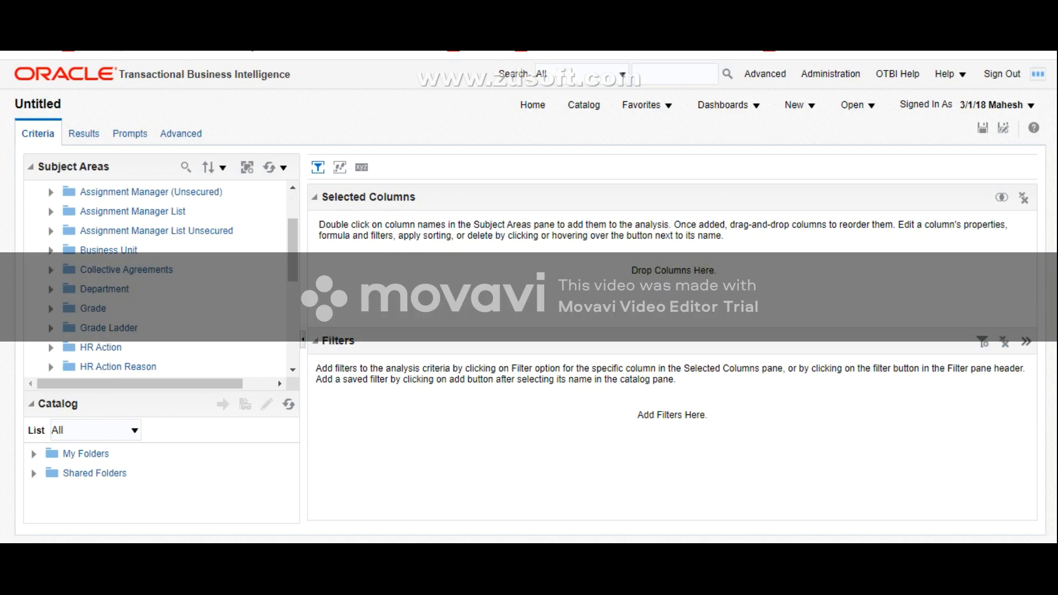
{"action": "scroll", "coordinate": [165, 278], "scroll_direction": "up", "scroll_amount": 3}
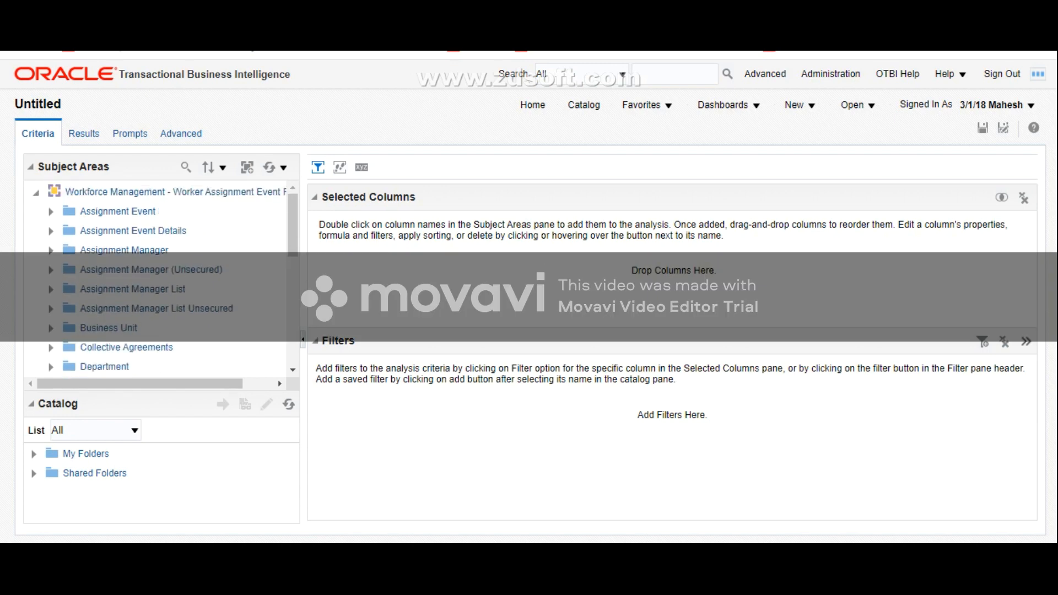
{"action": "left_click", "coordinate": [51, 212]}
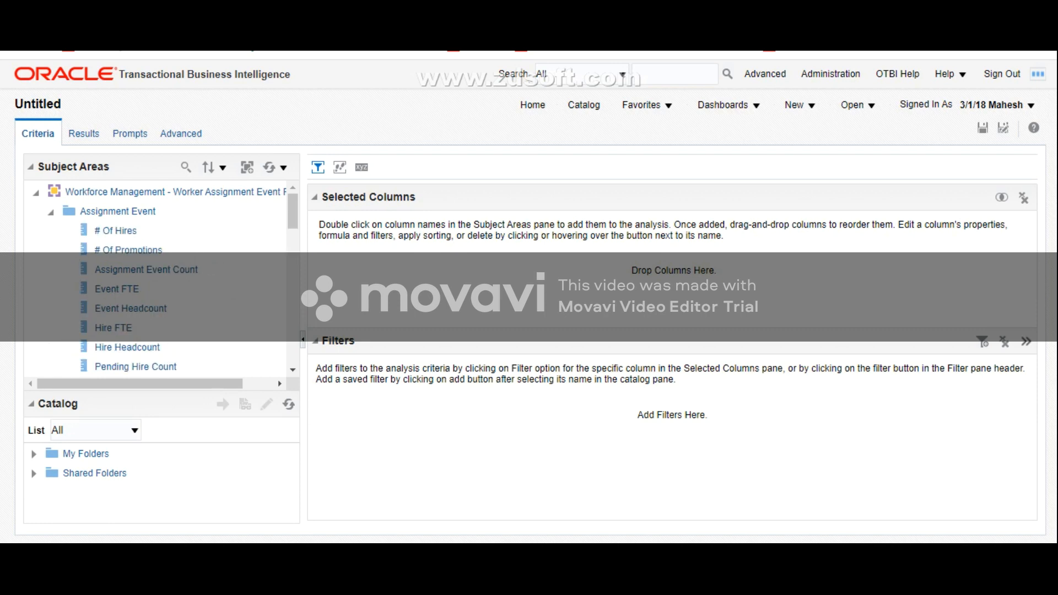
{"action": "scroll", "coordinate": [157, 278], "scroll_direction": "down", "scroll_amount": 2}
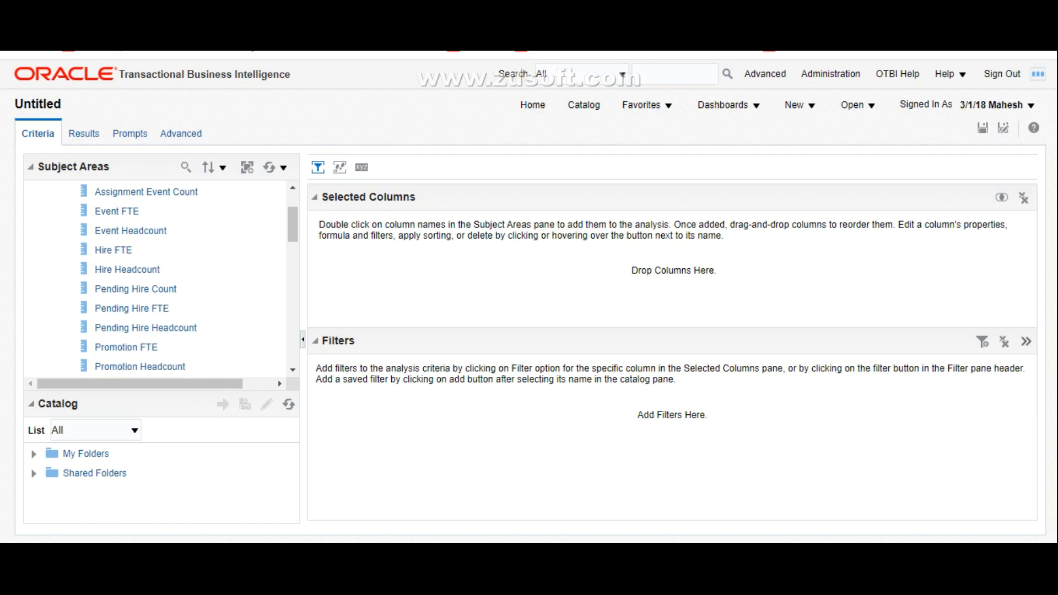
{"action": "left_click", "coordinate": [130, 269]}
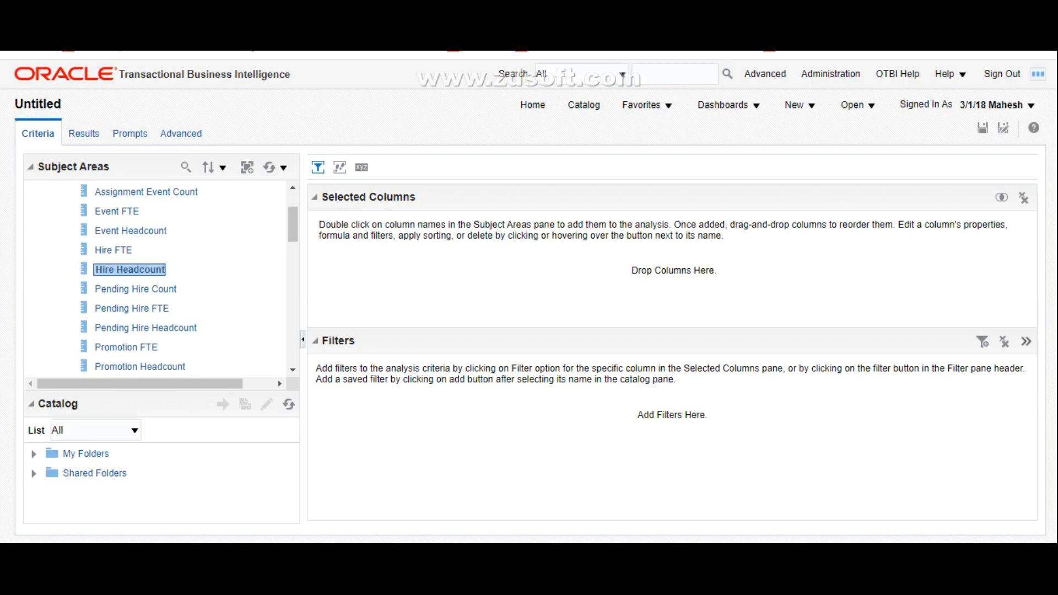
{"action": "scroll", "coordinate": [129, 269], "scroll_direction": "up", "scroll_amount": 1}
{"action": "left_click", "coordinate": [117, 231]}
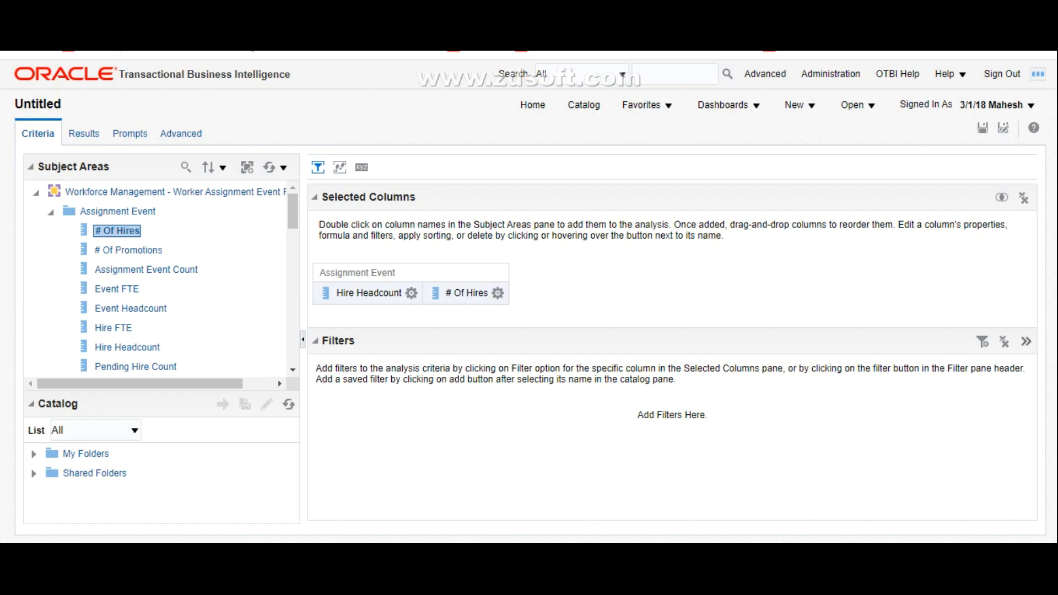
Step: Collapse the Assignment Event folder and add Legal Employer Name from the Legal Employer folder to the analysis
{"action": "left_click", "coordinate": [51, 213]}
{"action": "scroll", "coordinate": [159, 278], "scroll_direction": "down", "scroll_amount": 3}
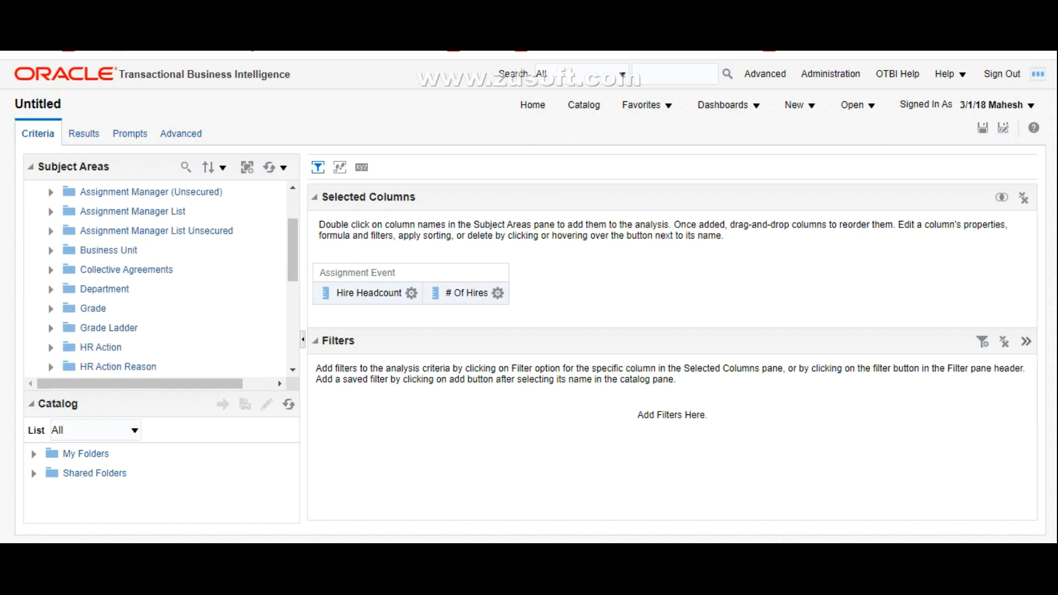
{"action": "scroll", "coordinate": [160, 278], "scroll_direction": "down", "scroll_amount": 2}
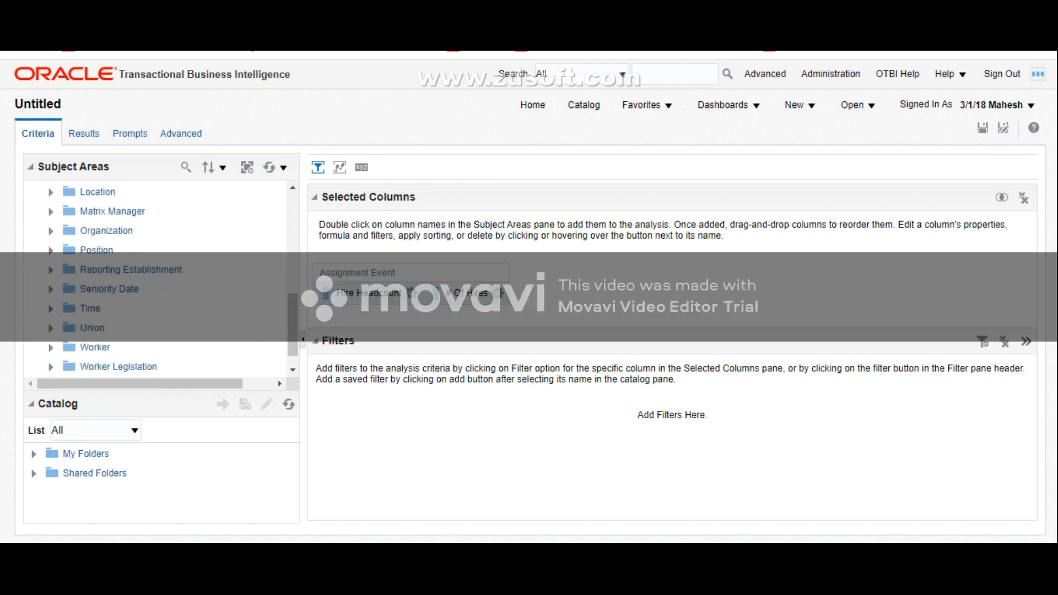
{"action": "scroll", "coordinate": [159, 279], "scroll_direction": "up", "scroll_amount": 2}
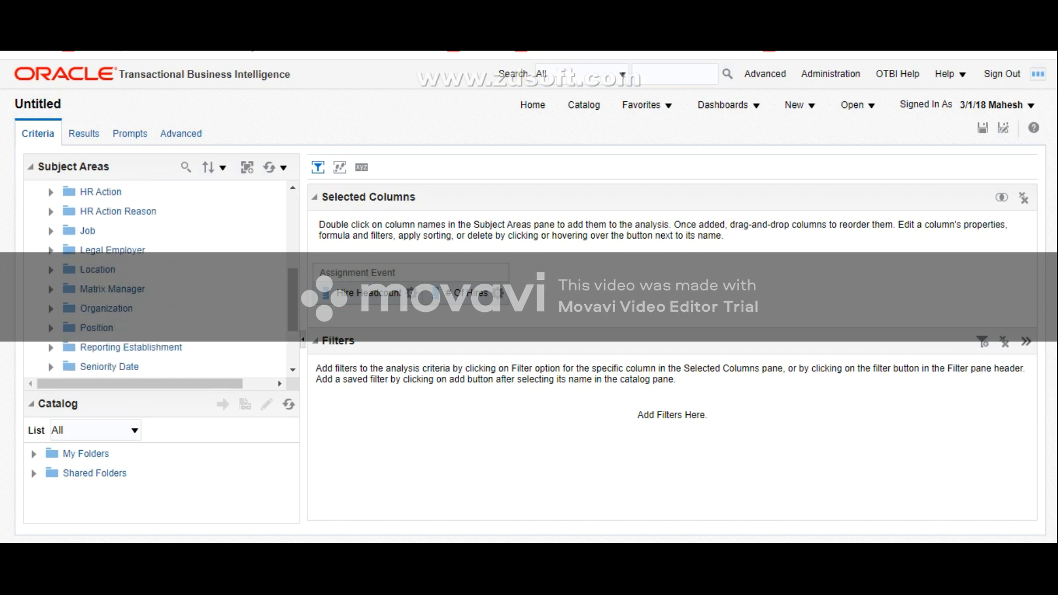
{"action": "left_click", "coordinate": [51, 250]}
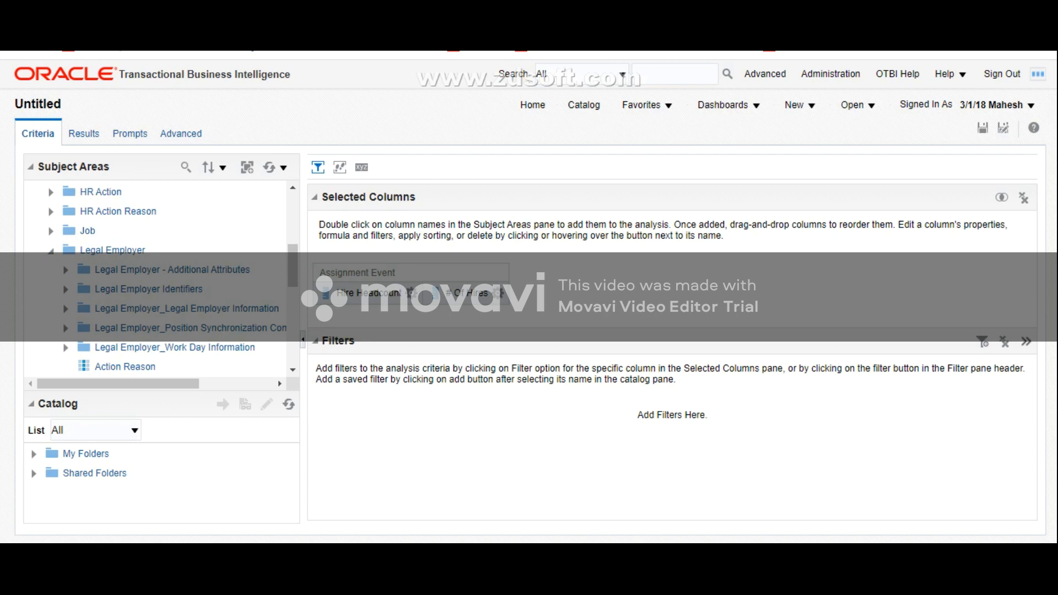
{"action": "scroll", "coordinate": [160, 278], "scroll_direction": "down", "scroll_amount": 6}
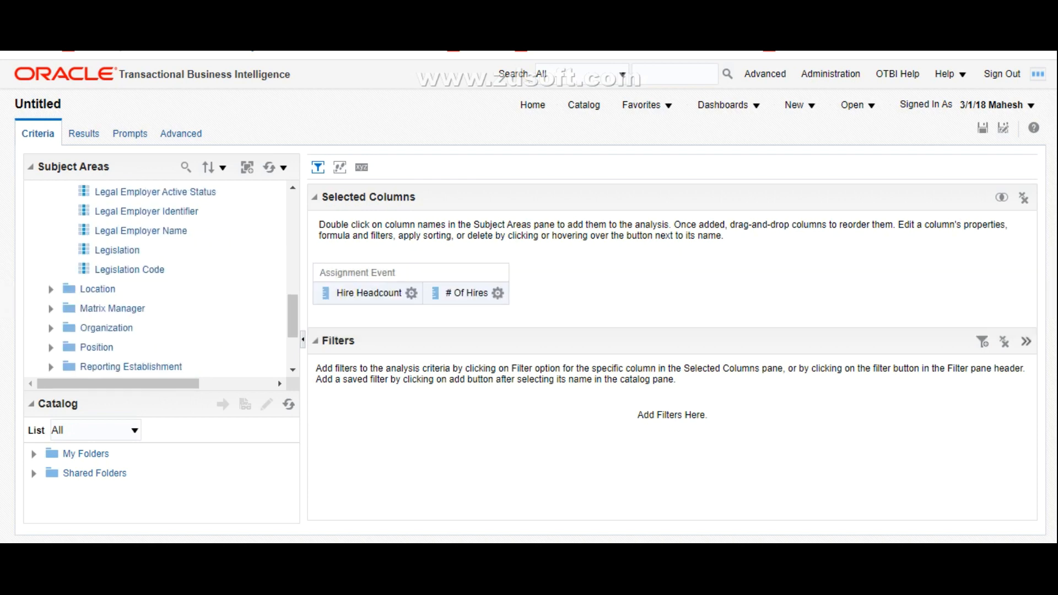
{"action": "left_click", "coordinate": [144, 231]}
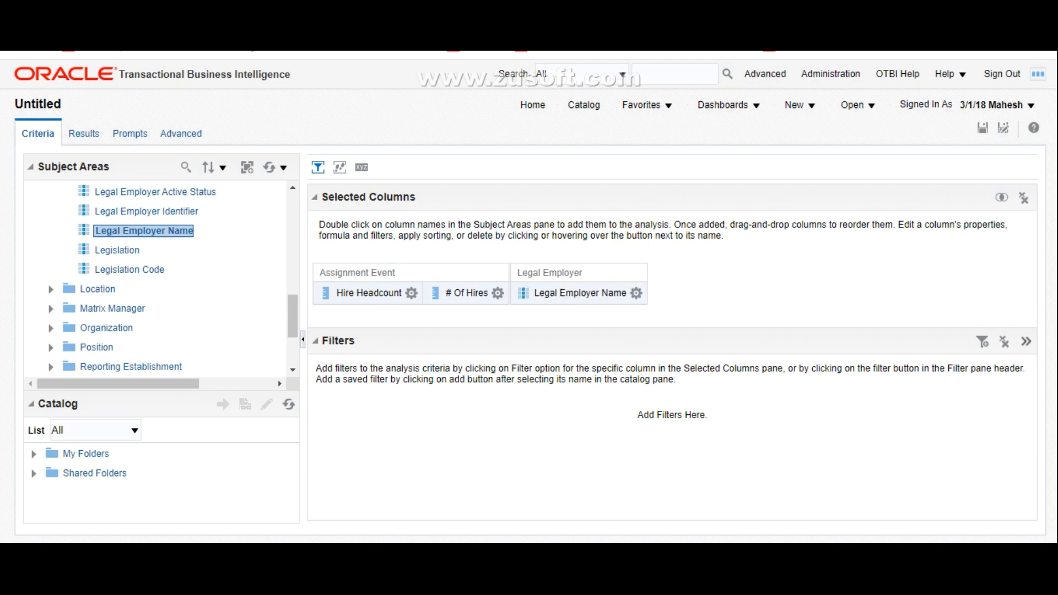
Step: Display the results and reorder the table columns as Legal Employer Name, # Of Hires, Hire Headcount
{"action": "left_click", "coordinate": [83, 133]}
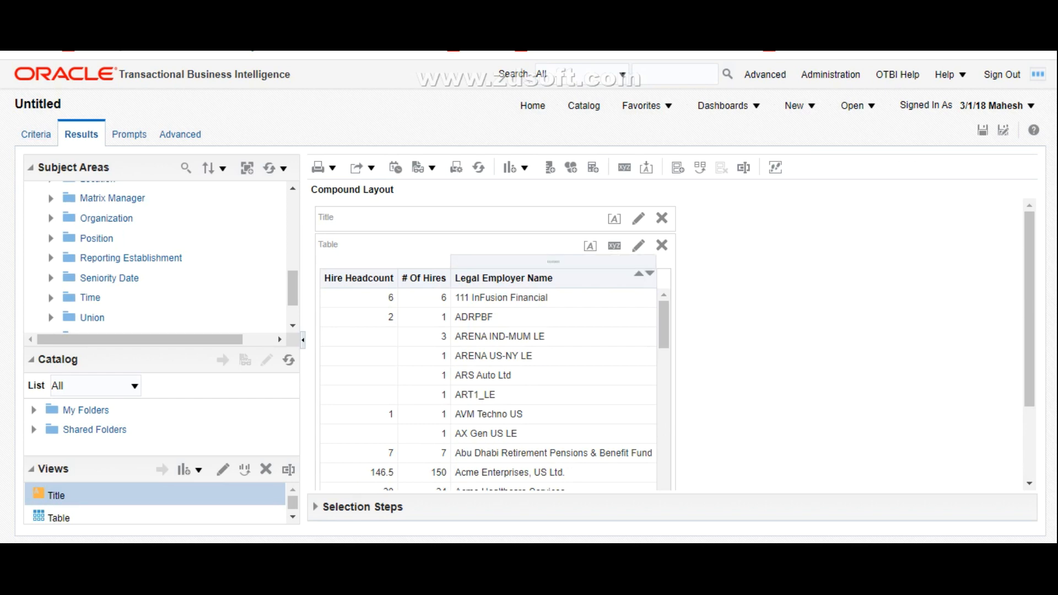
{"action": "left_click_drag", "start_coordinate": [571, 262], "coordinate": [556, 270]}
{"action": "left_click_drag", "start_coordinate": [324, 278], "coordinate": [359, 278]}
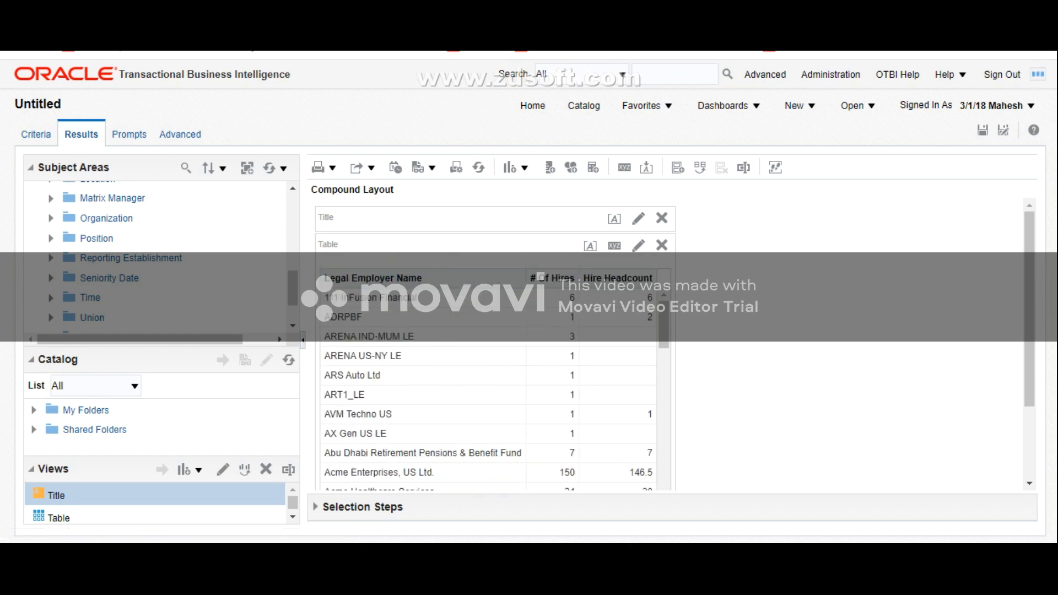
{"action": "mouse_move", "coordinate": [664, 325]}
{"action": "left_mouse_down"}
{"action": "mouse_move", "coordinate": [664, 381]}
{"action": "mouse_move", "coordinate": [664, 325]}
{"action": "left_mouse_up"}
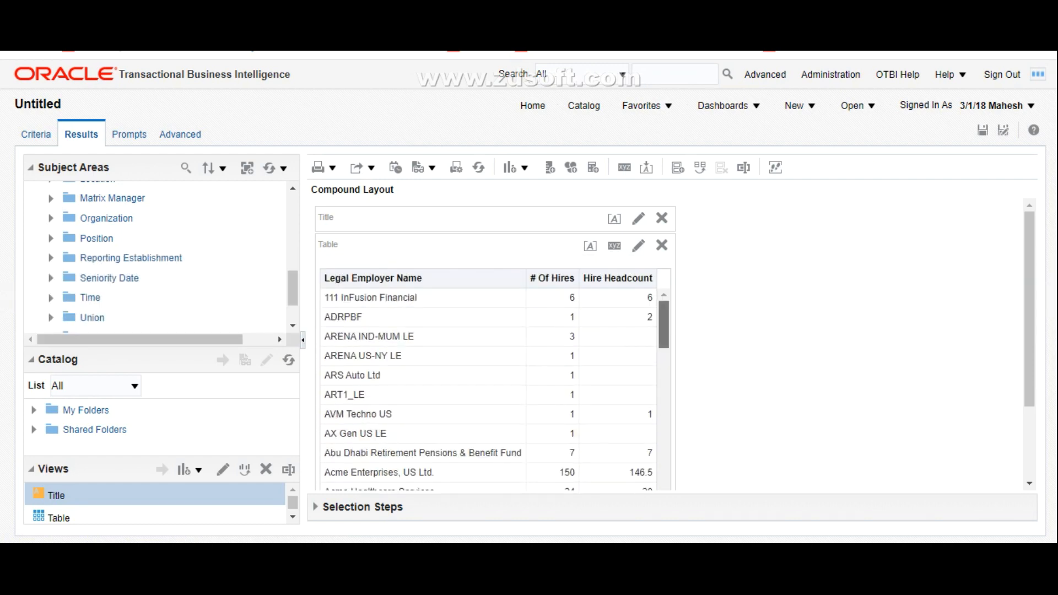
Step: Exclude the # Of Hires column from the results table and dismiss the browser notification
{"action": "left_click_drag", "start_coordinate": [553, 262], "coordinate": [569, 271]}
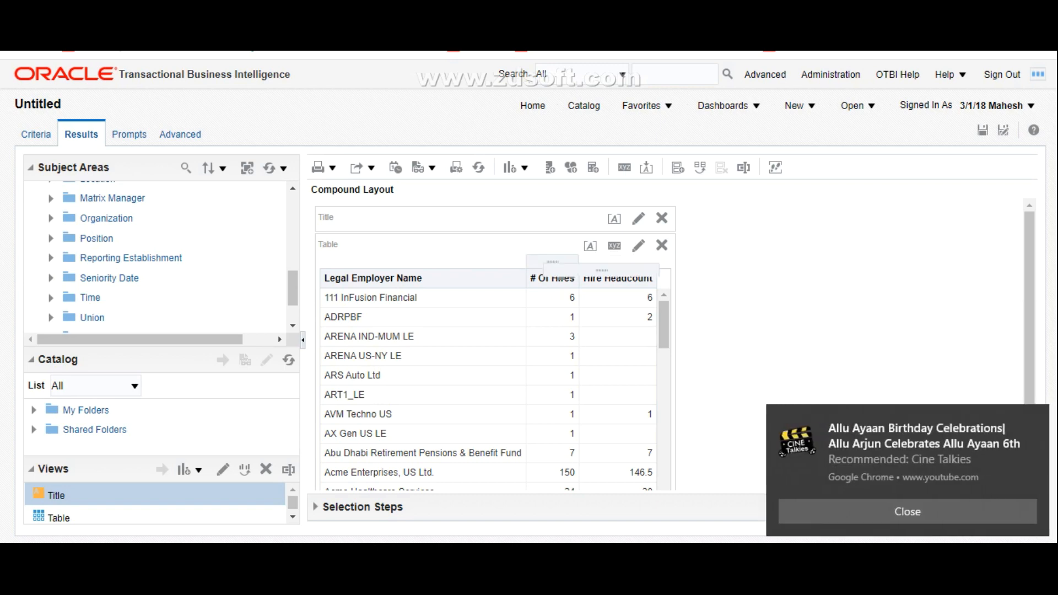
{"action": "left_click", "coordinate": [553, 262]}
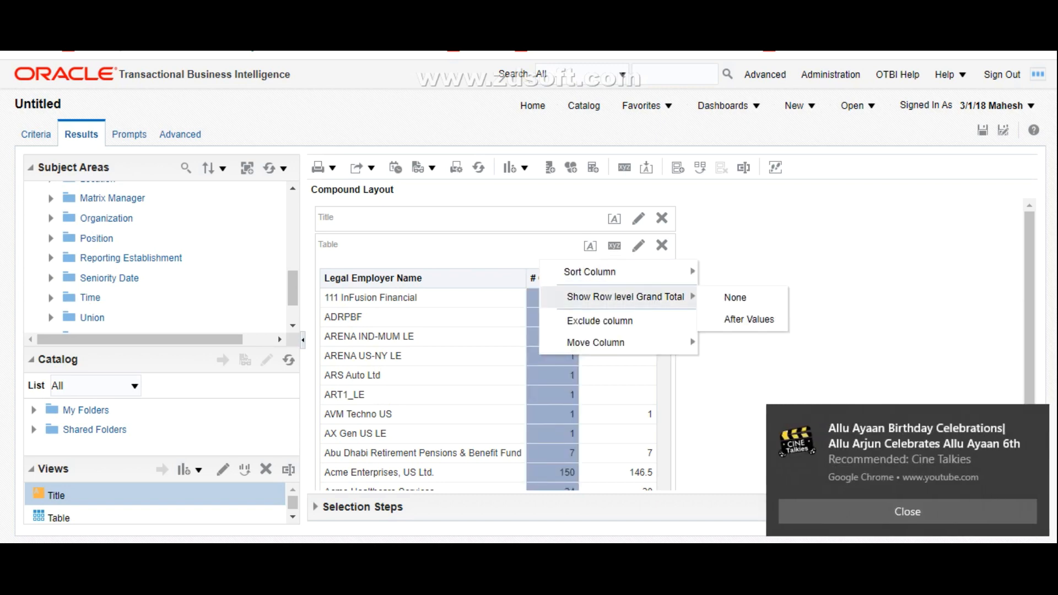
{"action": "left_click", "coordinate": [600, 320]}
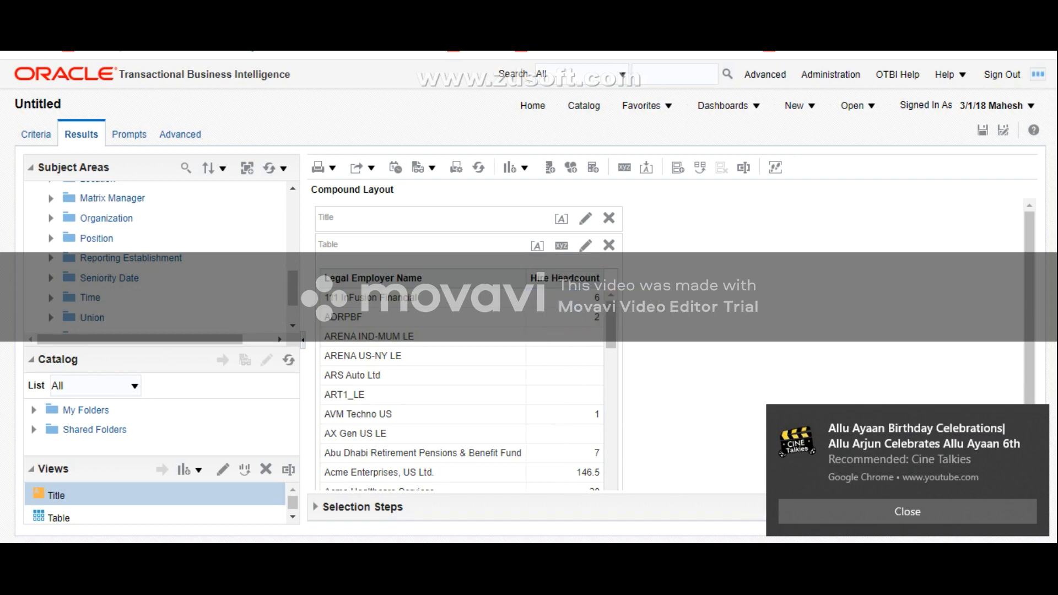
{"action": "left_click", "coordinate": [908, 512]}
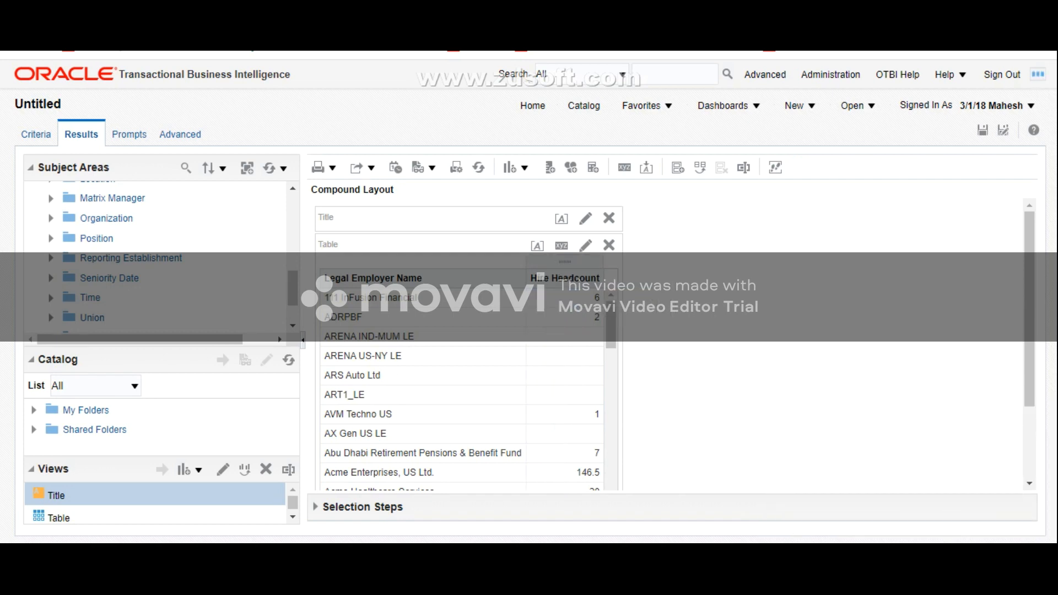
Step: Examine the Hire Headcount listed for each legal employer in the results table
{"action": "scroll", "coordinate": [463, 397], "scroll_direction": "down", "scroll_amount": 3}
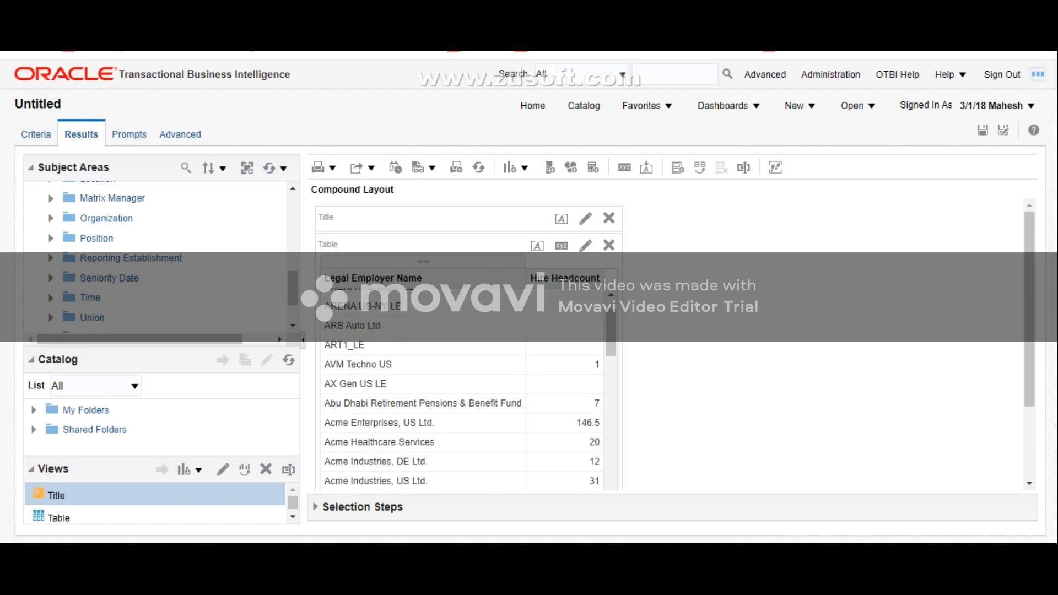
{"action": "scroll", "coordinate": [463, 397], "scroll_direction": "up", "scroll_amount": 3}
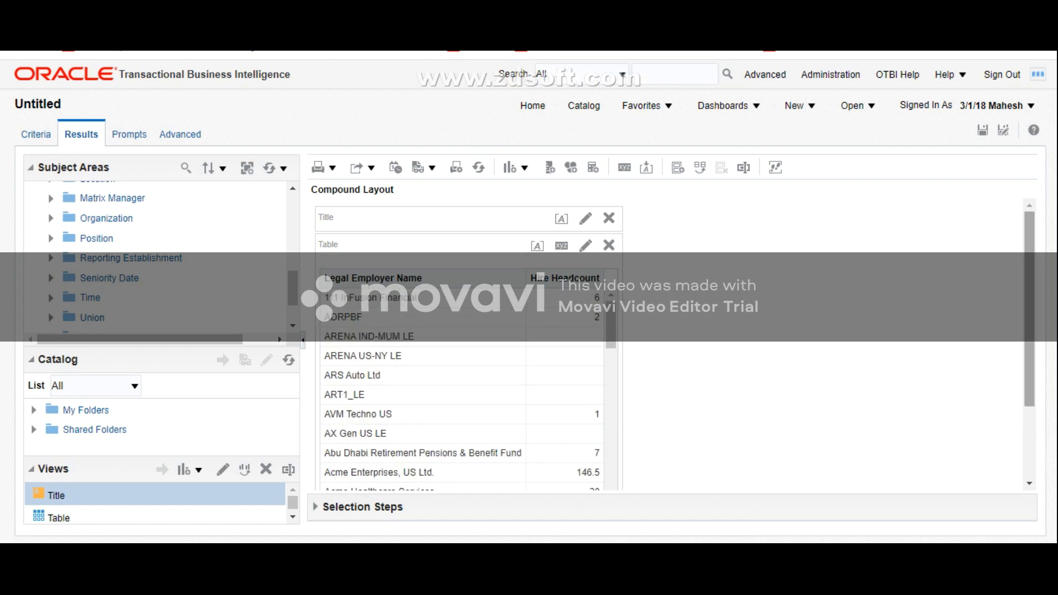
{"action": "scroll", "coordinate": [673, 342], "scroll_direction": "down", "scroll_amount": 2}
{"action": "scroll", "coordinate": [673, 342], "scroll_direction": "up", "scroll_amount": 2}
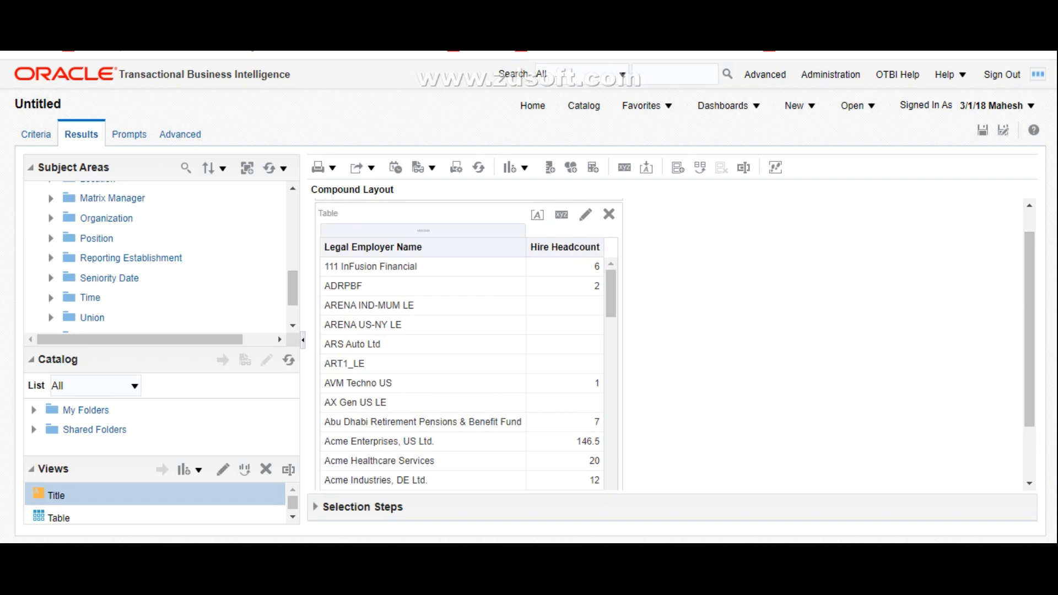
{"action": "scroll", "coordinate": [463, 375], "scroll_direction": "down", "scroll_amount": 1}
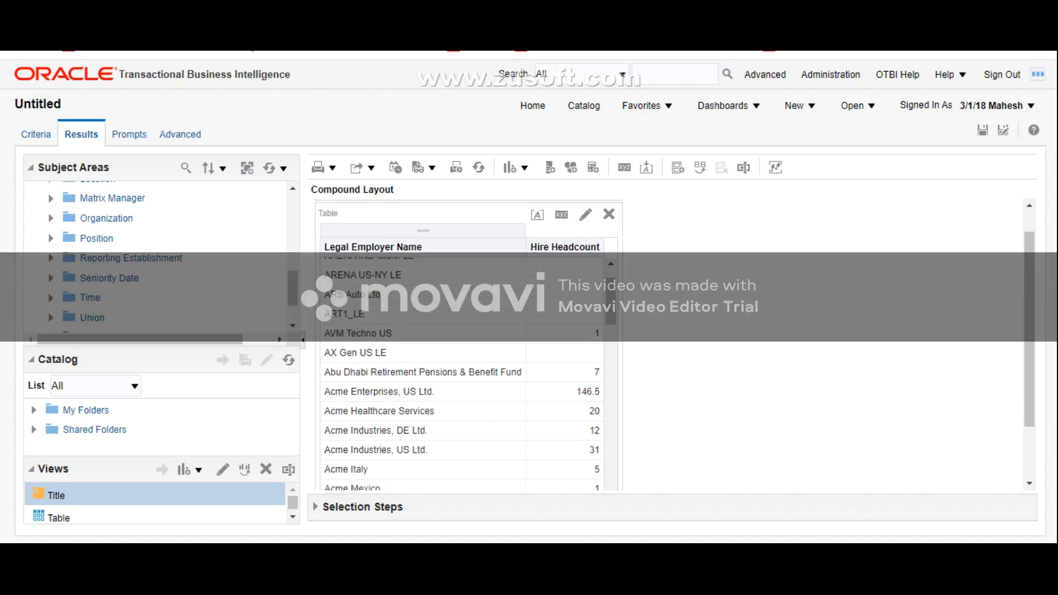
{"action": "scroll", "coordinate": [463, 375], "scroll_direction": "down", "scroll_amount": 1}
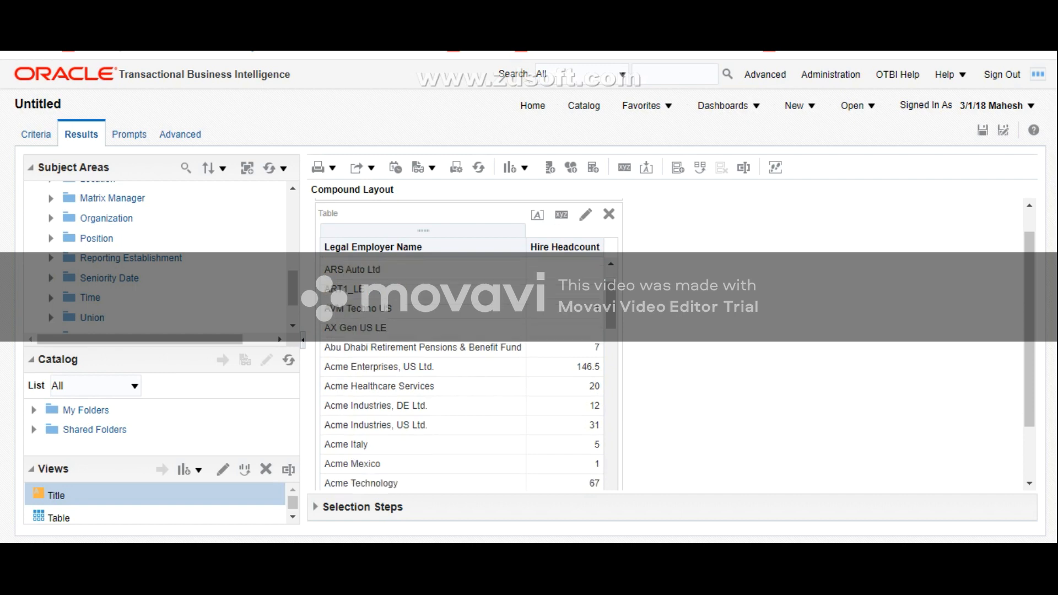
{"action": "scroll", "coordinate": [463, 375], "scroll_direction": "down", "scroll_amount": 3}
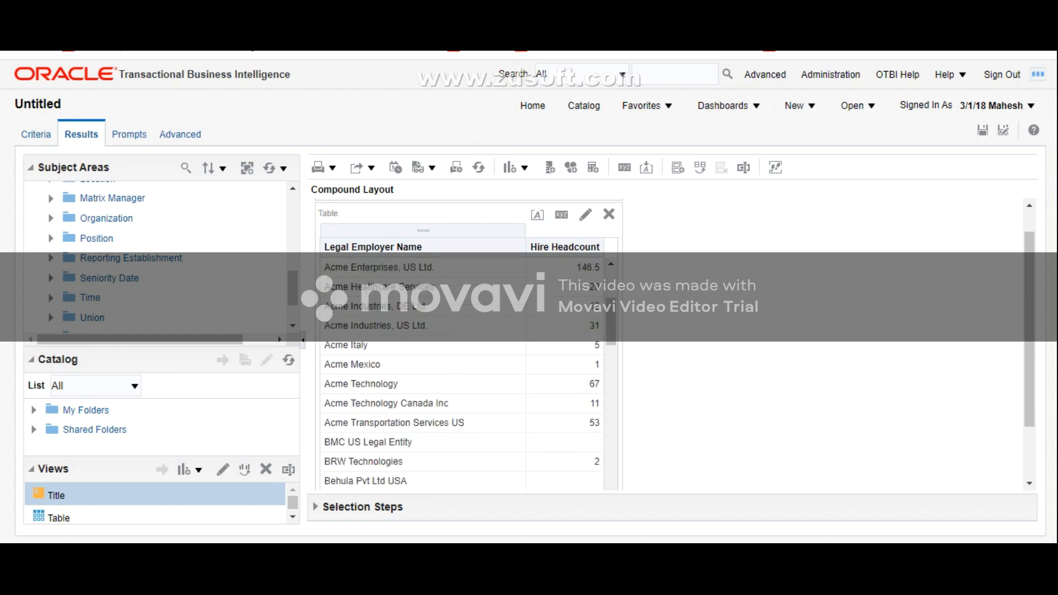
{"action": "scroll", "coordinate": [463, 375], "scroll_direction": "down", "scroll_amount": 6}
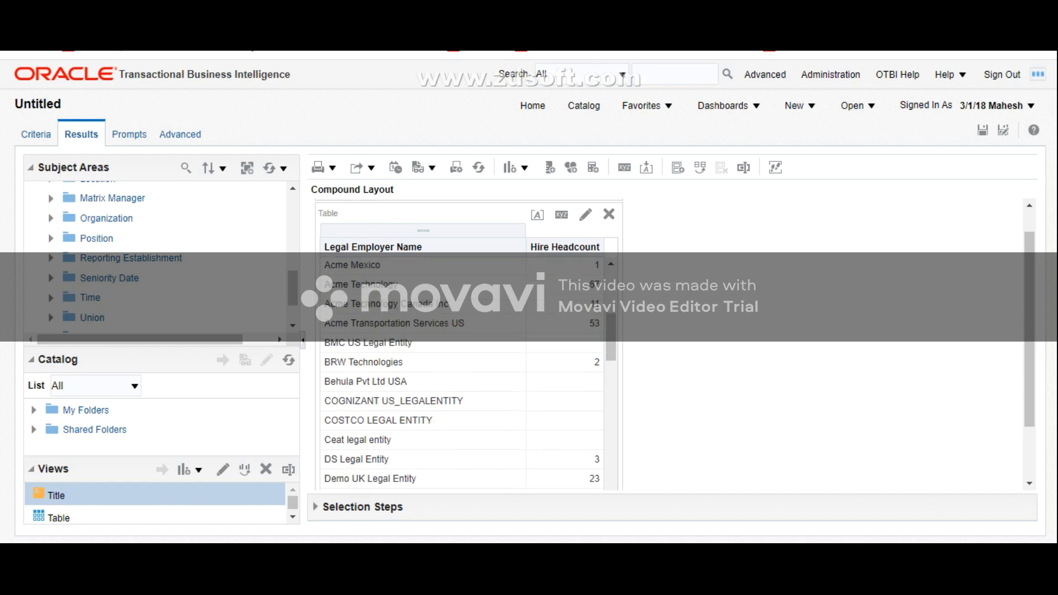
Step: Create a filter on the Legal Employer Name criteria column with operator "is equal to / is in" and value Navya
{"action": "left_click", "coordinate": [36, 134]}
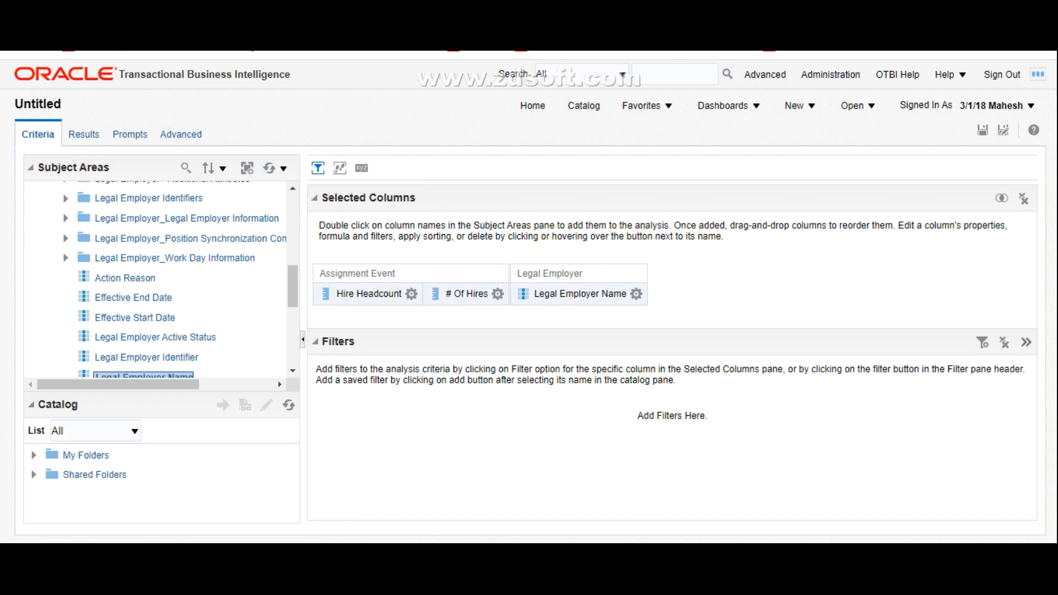
{"action": "left_click", "coordinate": [637, 293]}
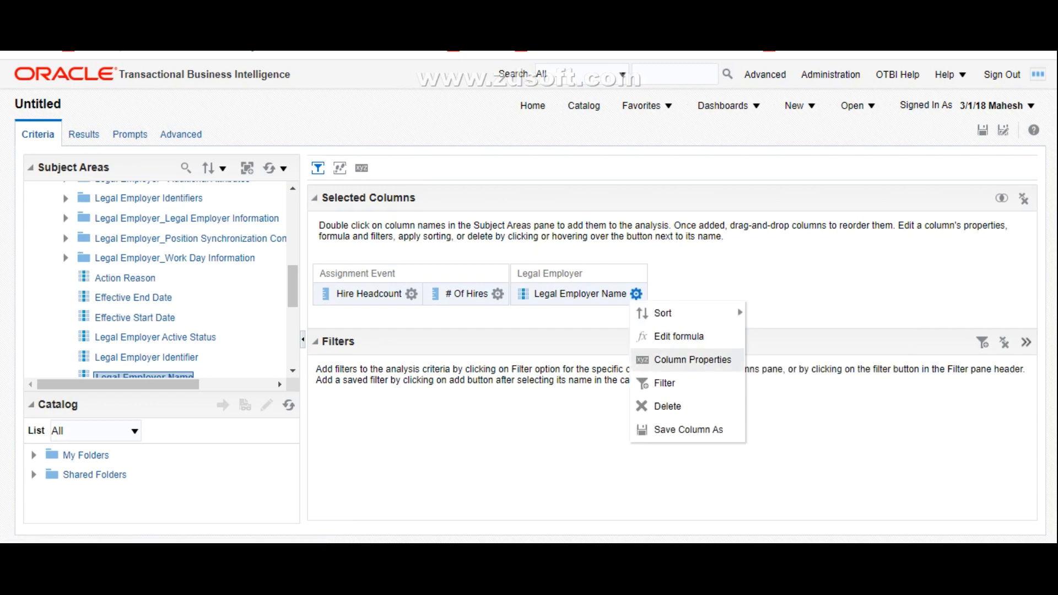
{"action": "left_click", "coordinate": [664, 383]}
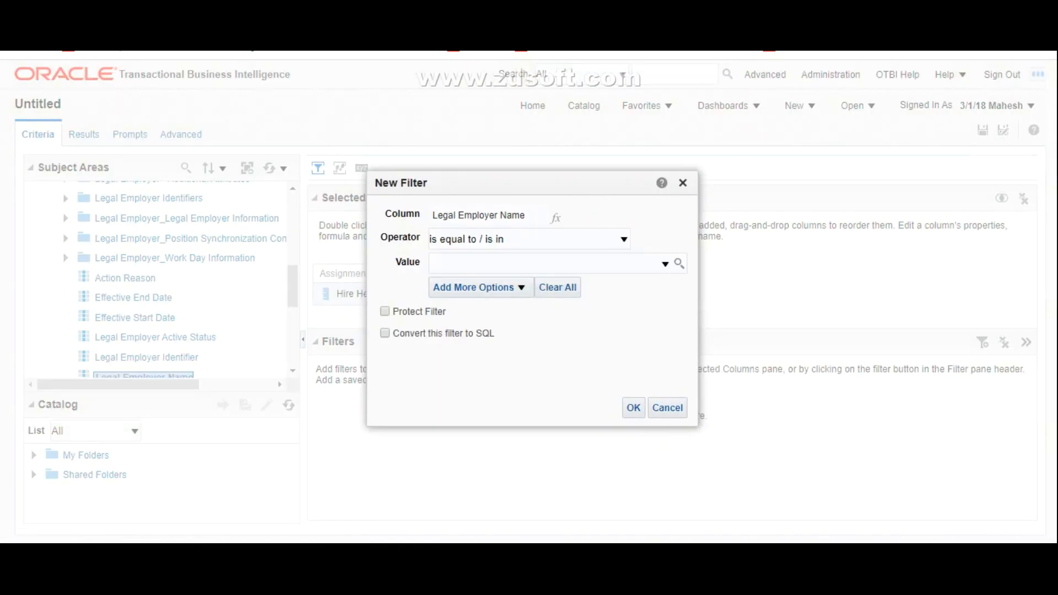
{"action": "type", "text": "N"}
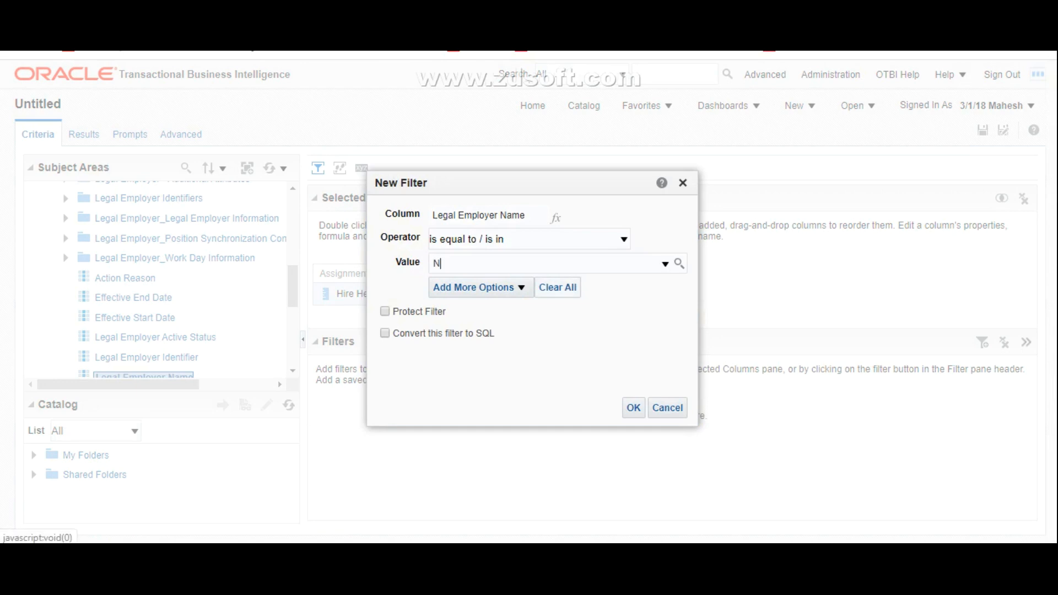
{"action": "type", "text": "avya"}
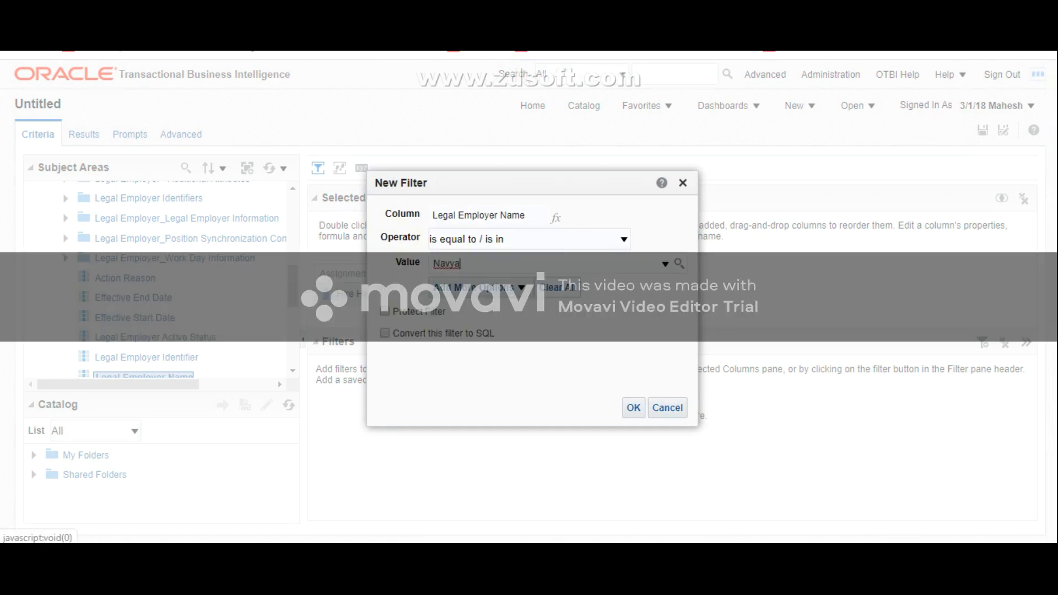
Step: Search the available filter values for names containing Navya and add Navya Technologies to the selected values
{"action": "left_click", "coordinate": [680, 263]}
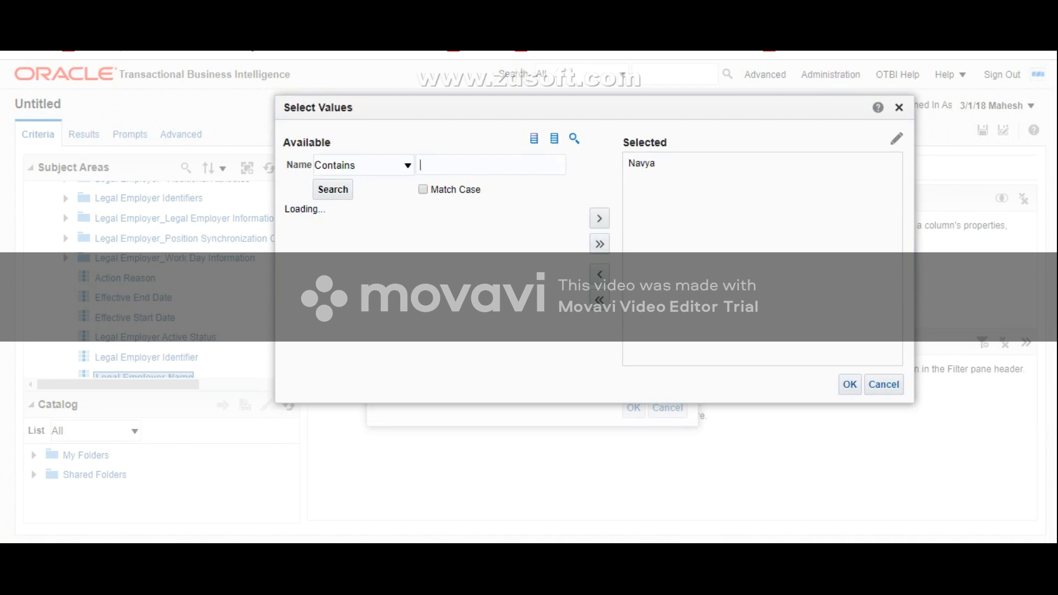
{"action": "type", "text": "N"}
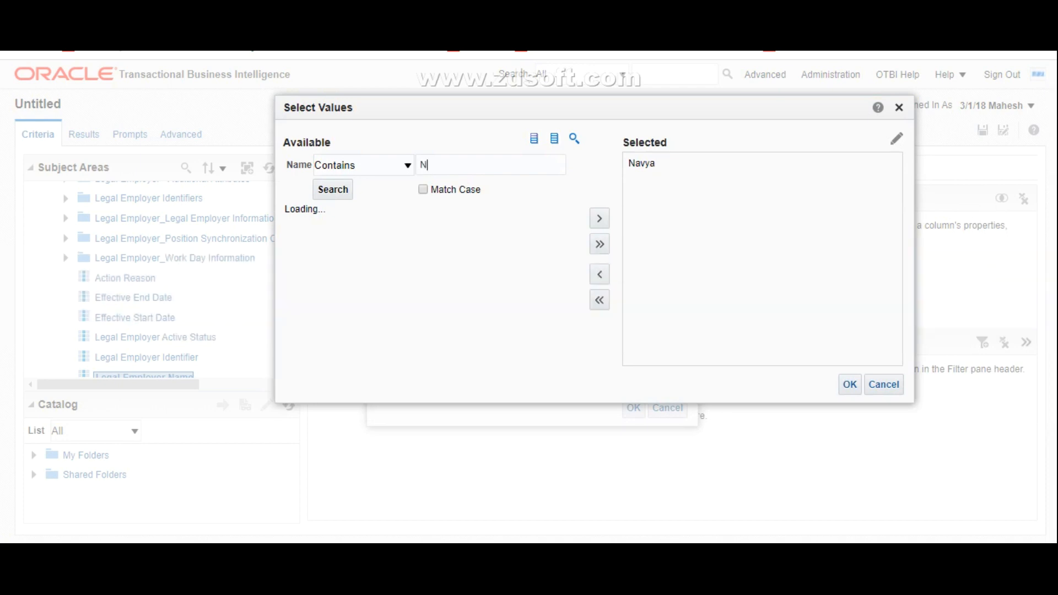
{"action": "type", "text": "avya"}
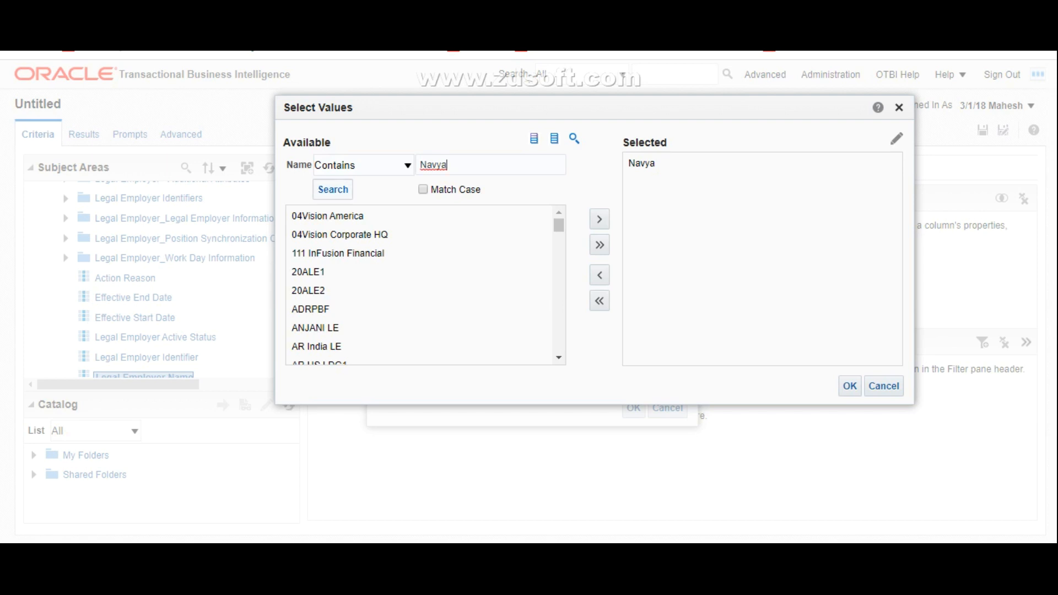
{"action": "left_click", "coordinate": [333, 190]}
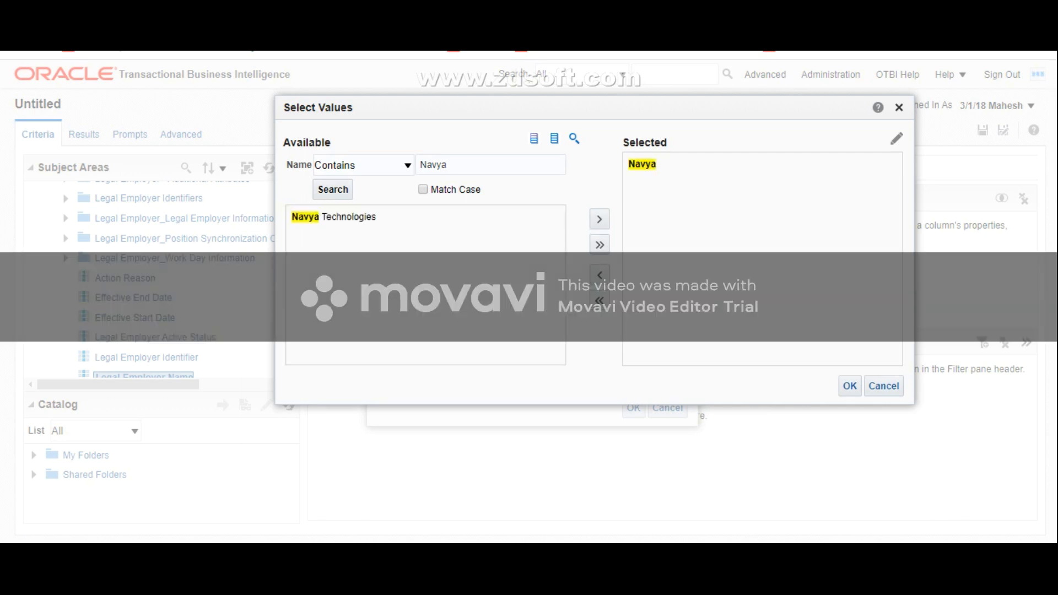
{"action": "left_click", "coordinate": [348, 218]}
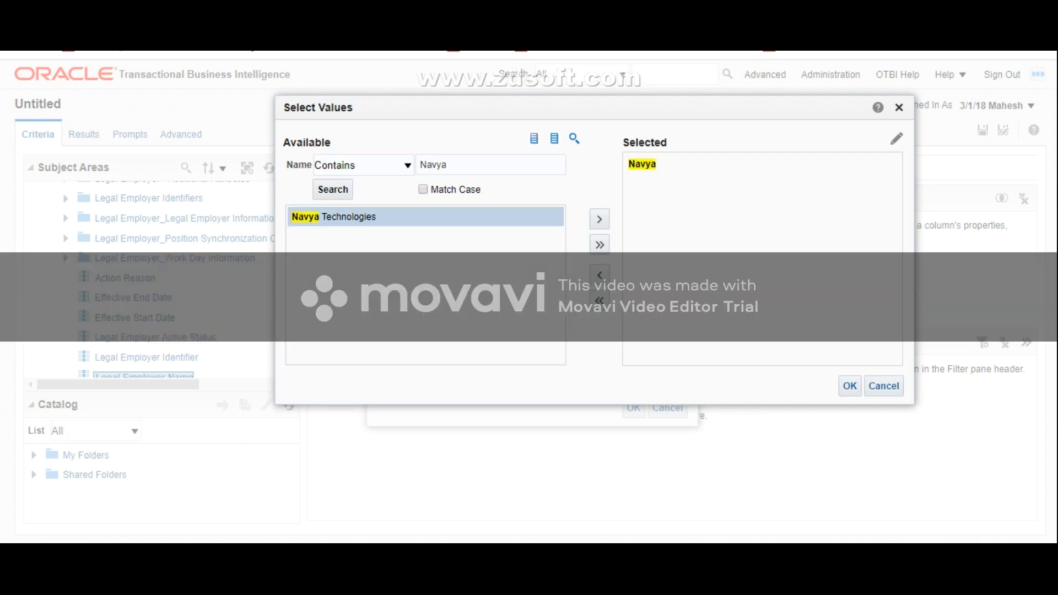
{"action": "left_click", "coordinate": [600, 219]}
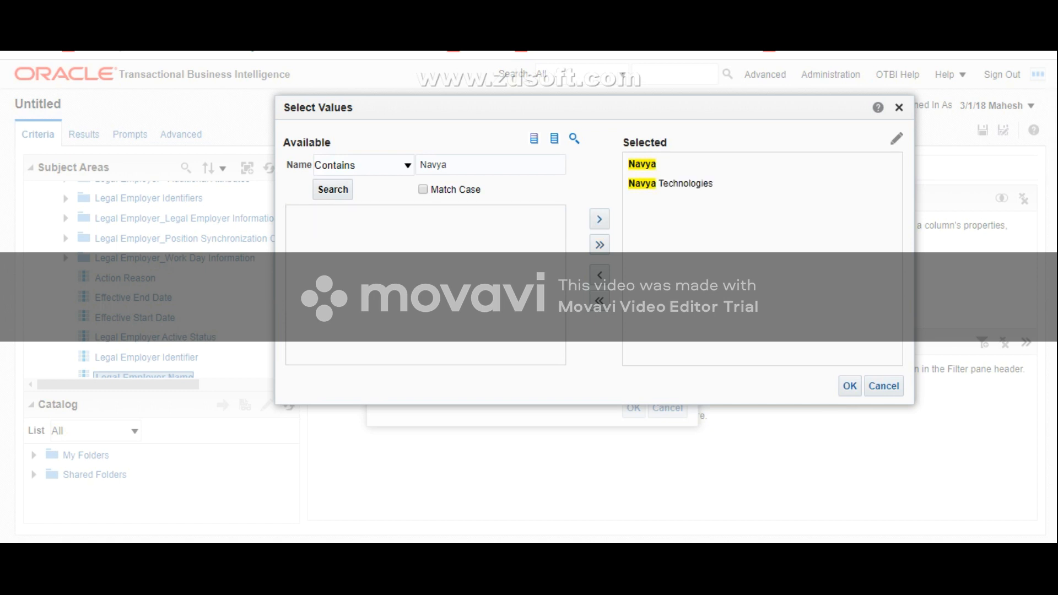
Step: Search the available values for MY Tech and add MY Technologies IN Ltd, MY Technologies UK Ltd and MY Technologies US Ltd to the selection
{"action": "left_click", "coordinate": [642, 164]}
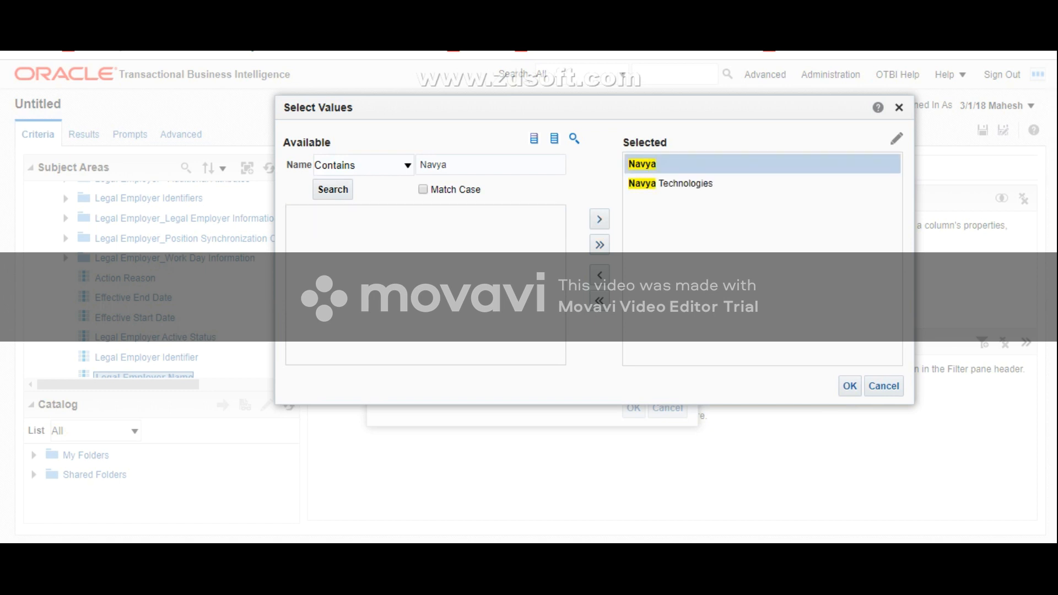
{"action": "left_click_drag", "start_coordinate": [454, 165], "coordinate": [409, 165]}
{"action": "key", "text": "BackSpace"}
{"action": "type", "text": "MY"}
{"action": "type", "text": "ech"}
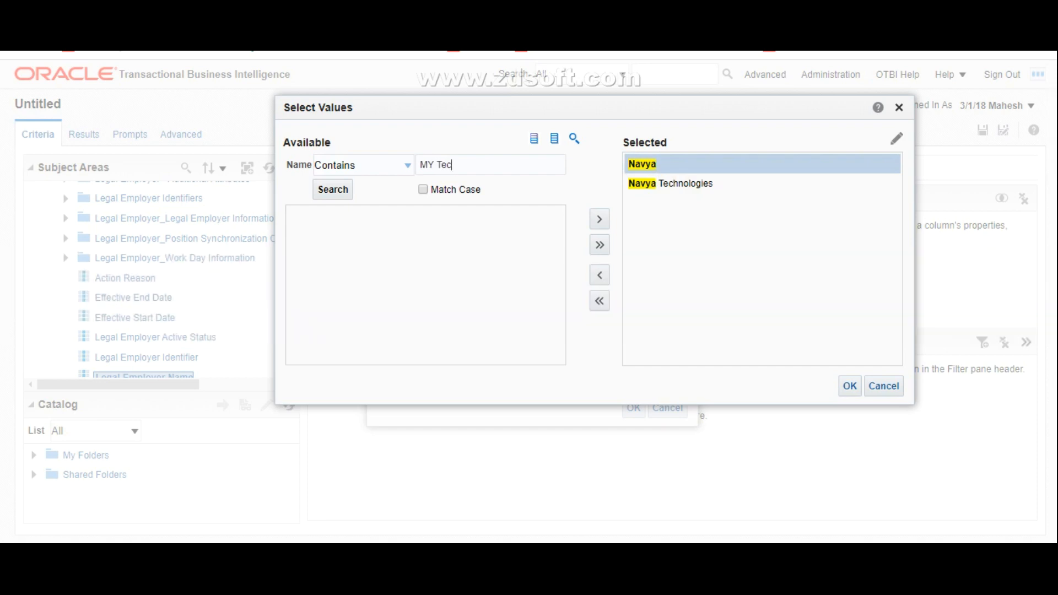
{"action": "key", "text": "Return"}
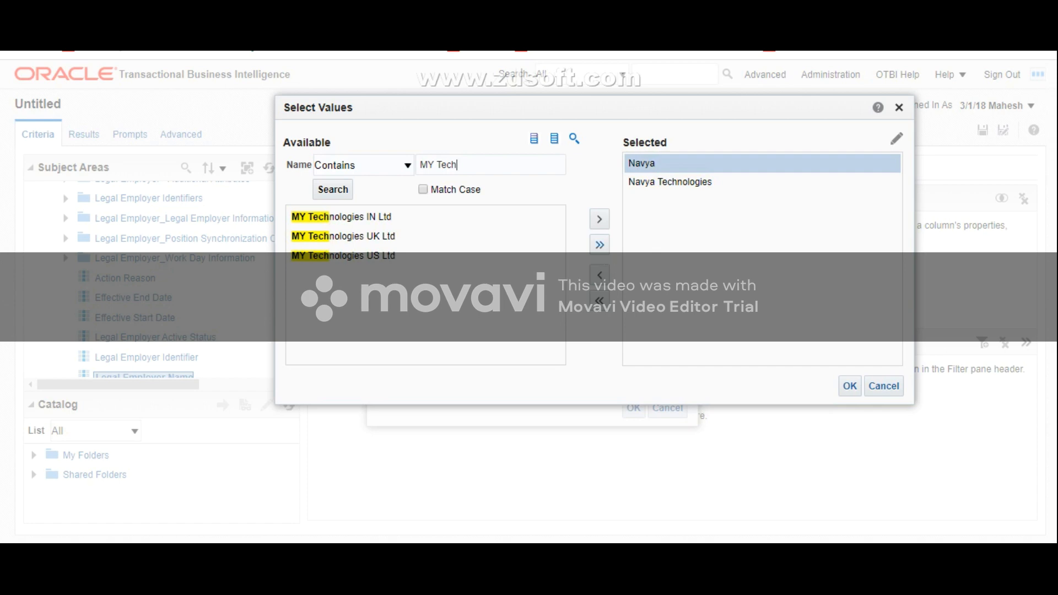
{"action": "left_click", "coordinate": [600, 245]}
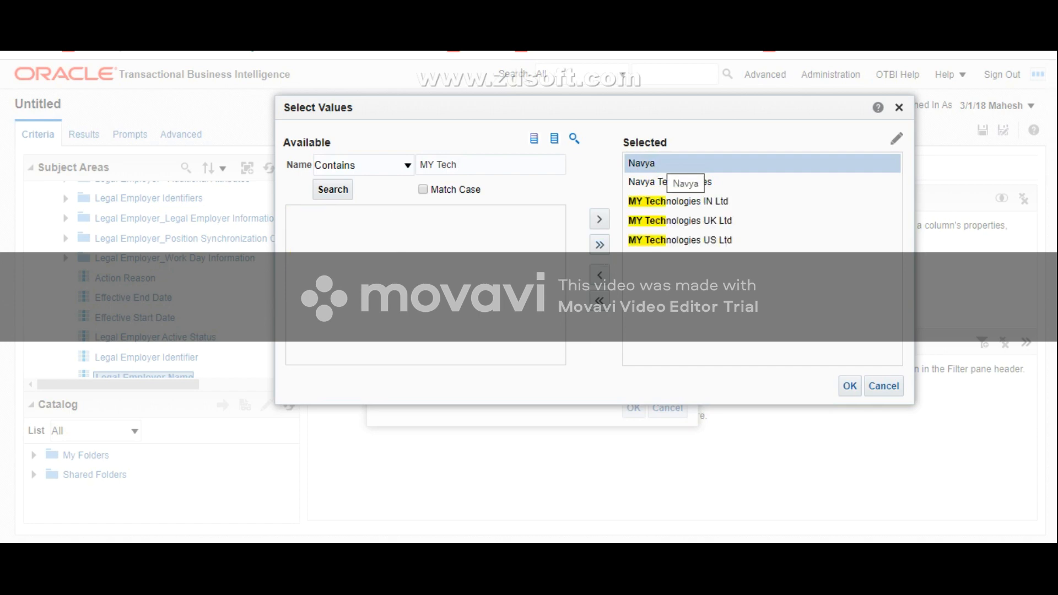
Step: Remove the plain Navya entry from the selected values and apply the Legal Employer Name filter
{"action": "double_click", "coordinate": [642, 164]}
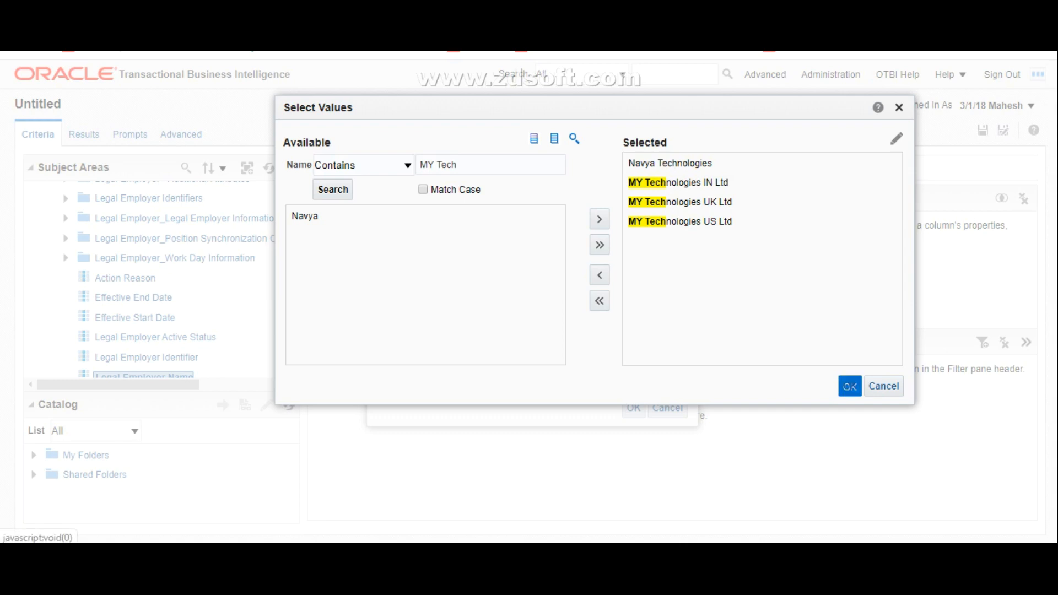
{"action": "left_click", "coordinate": [851, 386]}
{"action": "left_click", "coordinate": [634, 408]}
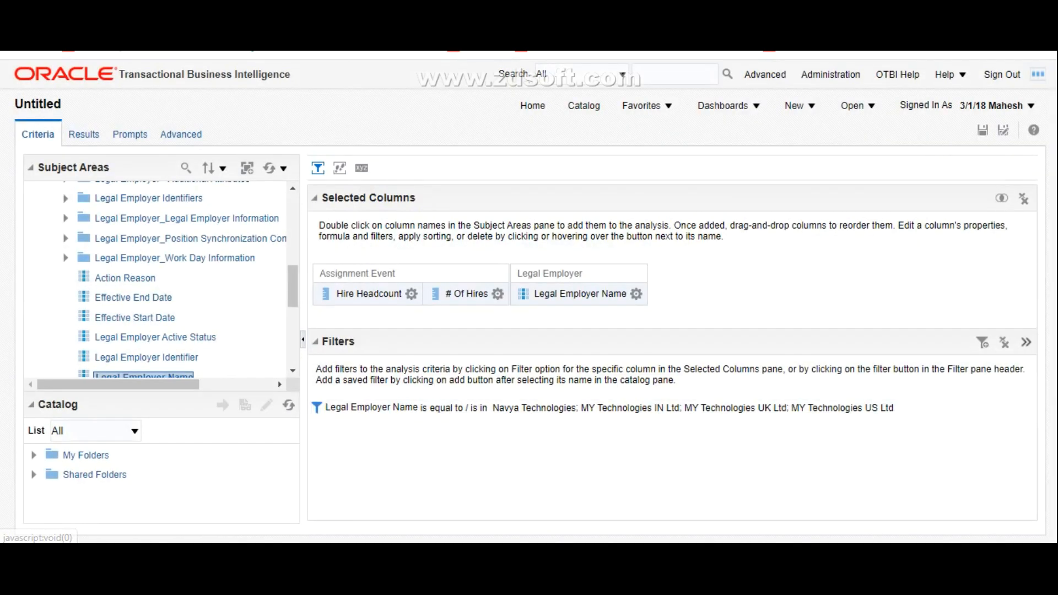
Step: View the hire headcount results for the filtered legal employers and return to the analysis criteria
{"action": "left_click", "coordinate": [81, 134]}
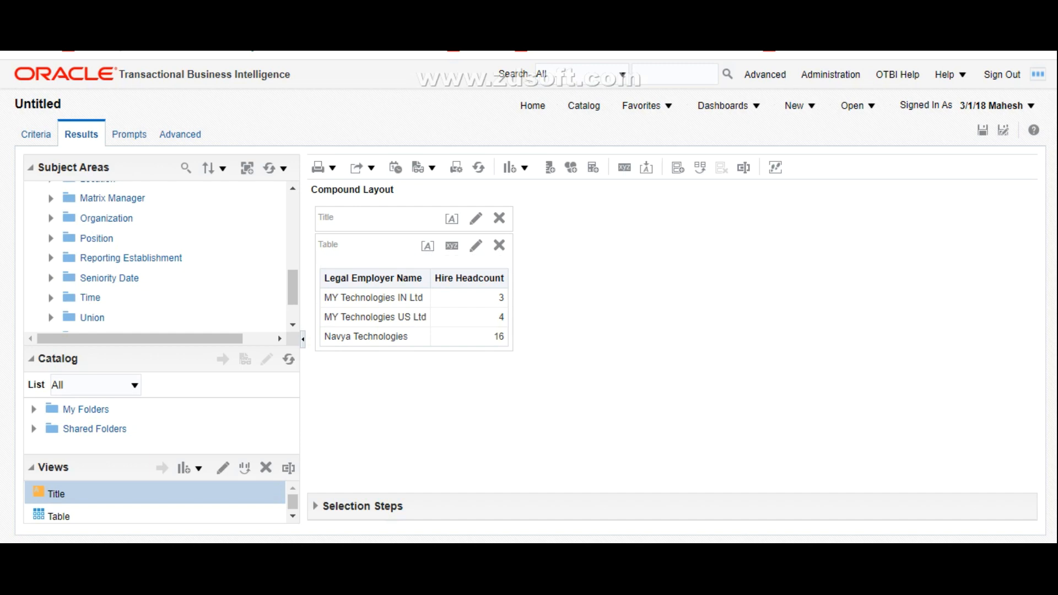
{"action": "left_click", "coordinate": [35, 134]}
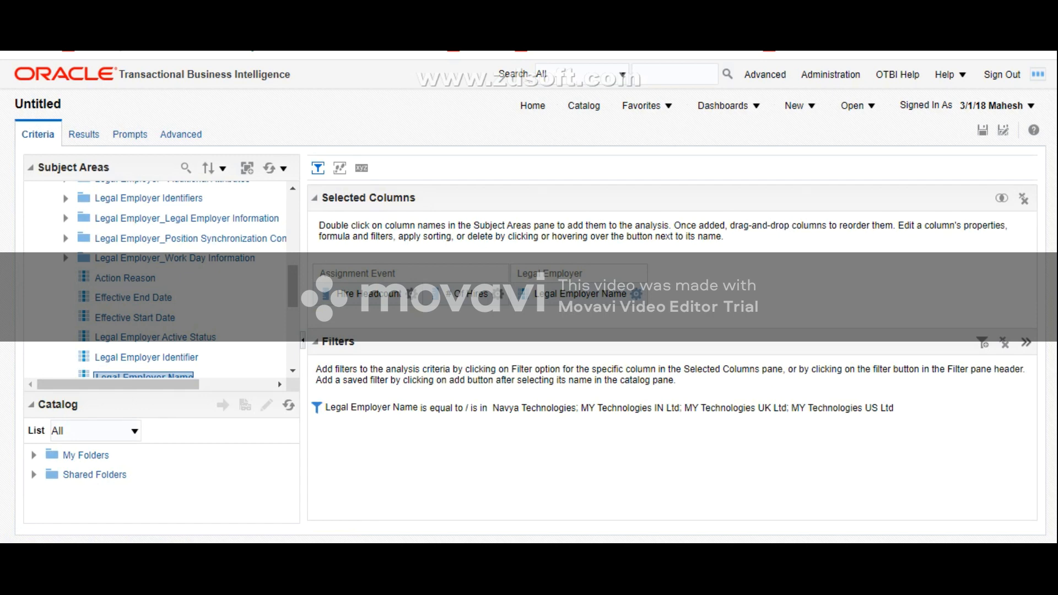
{"action": "left_click", "coordinate": [637, 294]}
{"action": "left_click", "coordinate": [665, 383]}
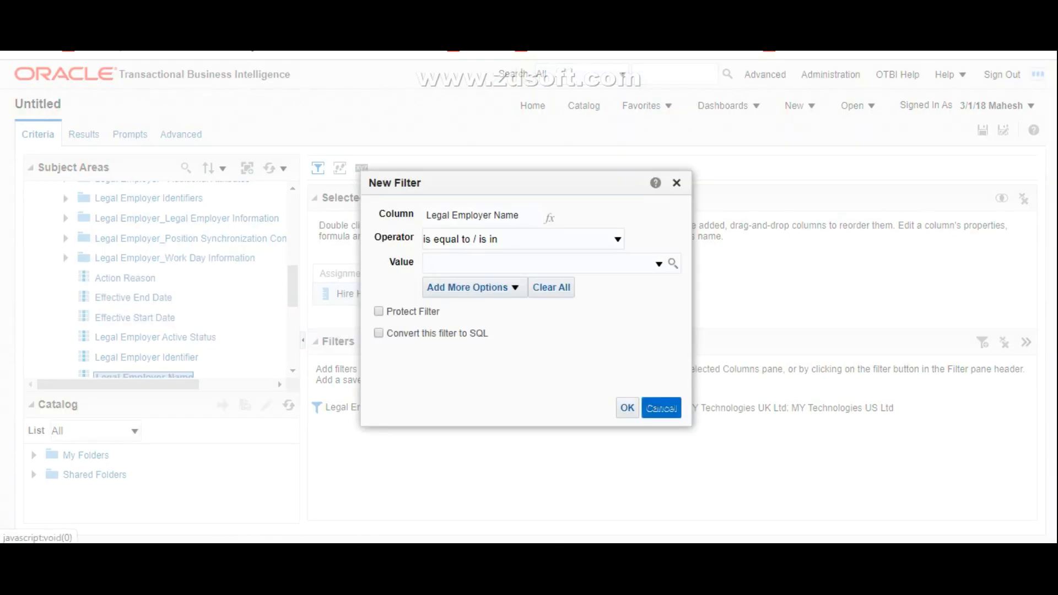
{"action": "left_click", "coordinate": [661, 408]}
Step: Examine the measures available in the Assignment Event folder of the Worker Assignment Event Real Time subject area
{"action": "scroll", "coordinate": [160, 278], "scroll_direction": "up", "scroll_amount": 5}
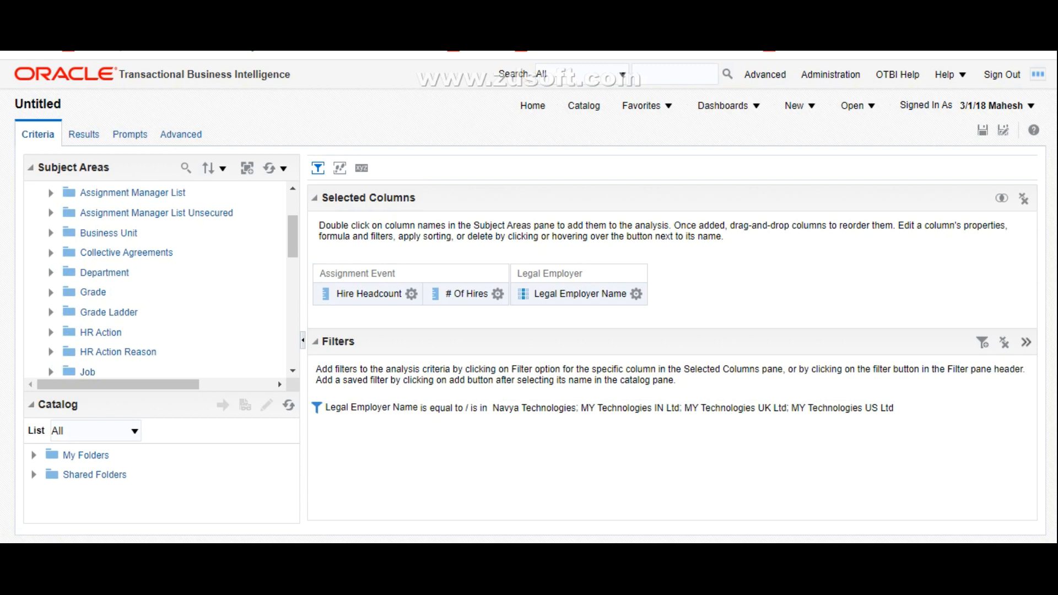
{"action": "scroll", "coordinate": [160, 278], "scroll_direction": "up", "scroll_amount": 3}
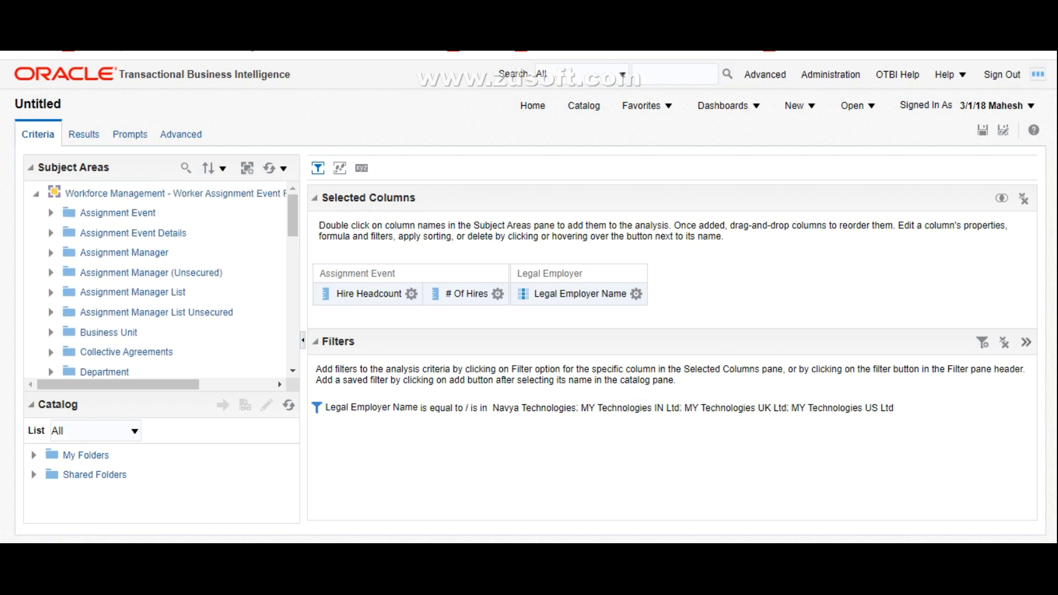
{"action": "left_click", "coordinate": [51, 213]}
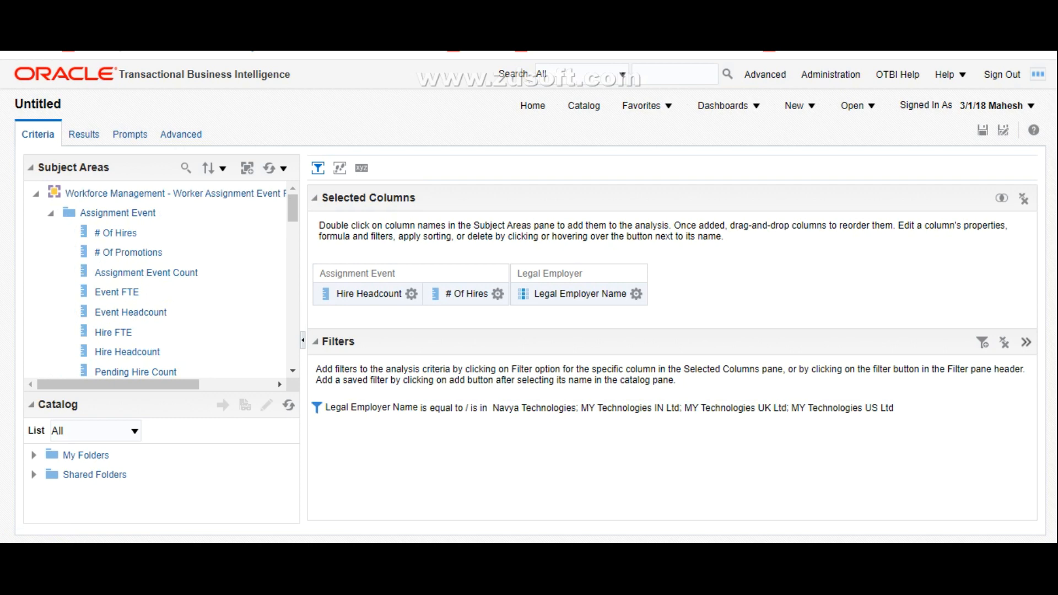
{"action": "scroll", "coordinate": [160, 278], "scroll_direction": "down", "scroll_amount": 3}
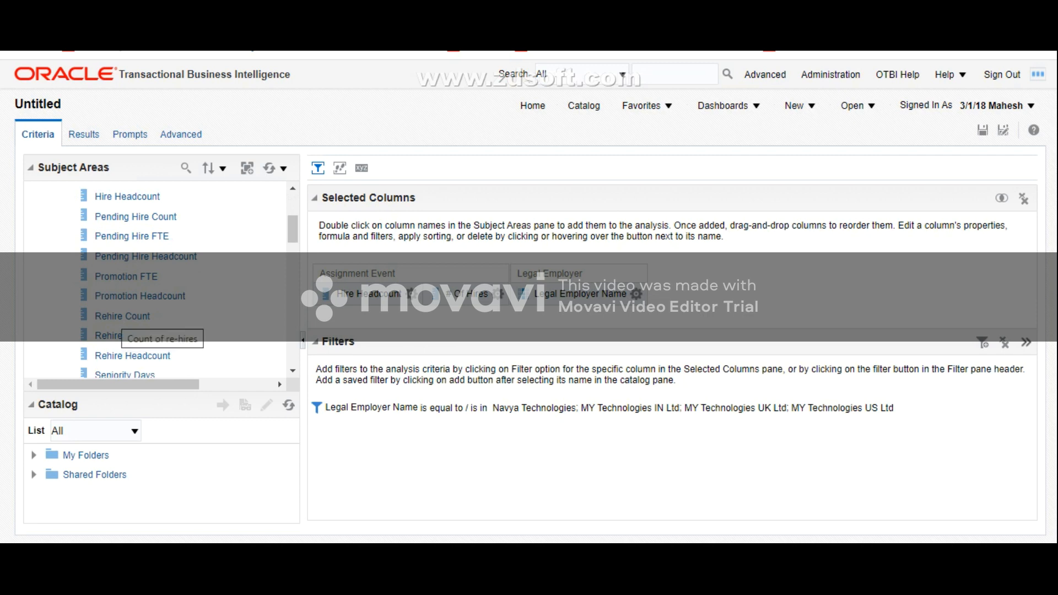
{"action": "scroll", "coordinate": [157, 281], "scroll_direction": "down", "scroll_amount": 3}
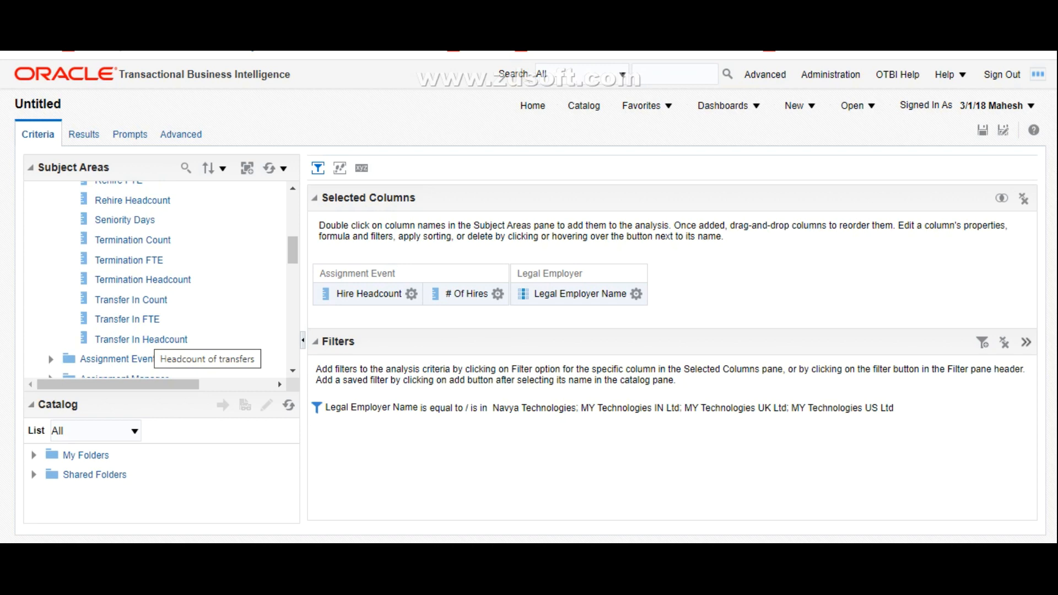
{"action": "scroll", "coordinate": [159, 278], "scroll_direction": "up", "scroll_amount": 3}
{"action": "scroll", "coordinate": [160, 278], "scroll_direction": "up", "scroll_amount": 8}
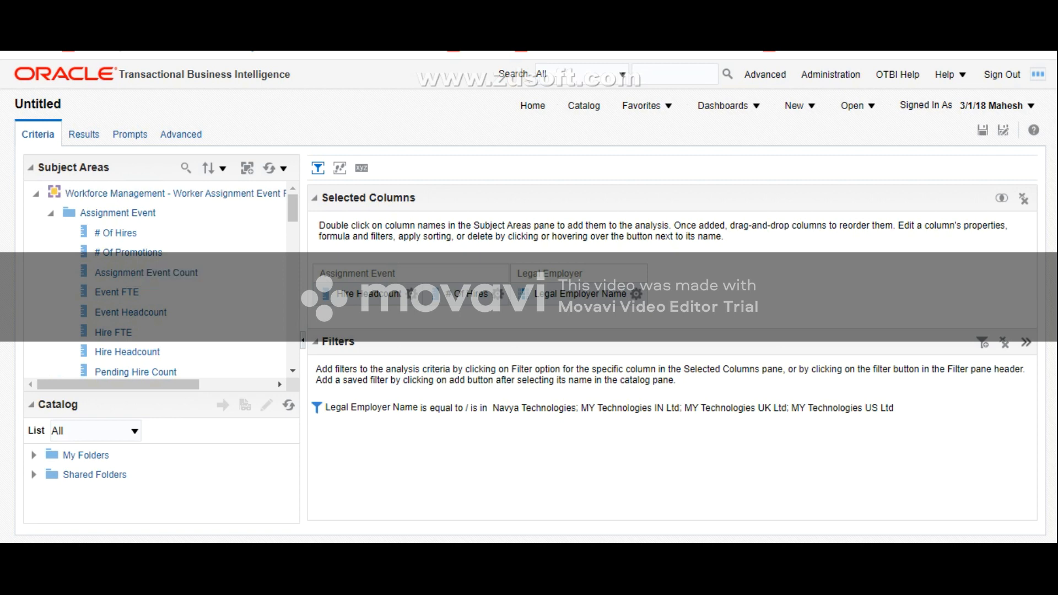
{"action": "scroll", "coordinate": [160, 279], "scroll_direction": "down", "scroll_amount": 6}
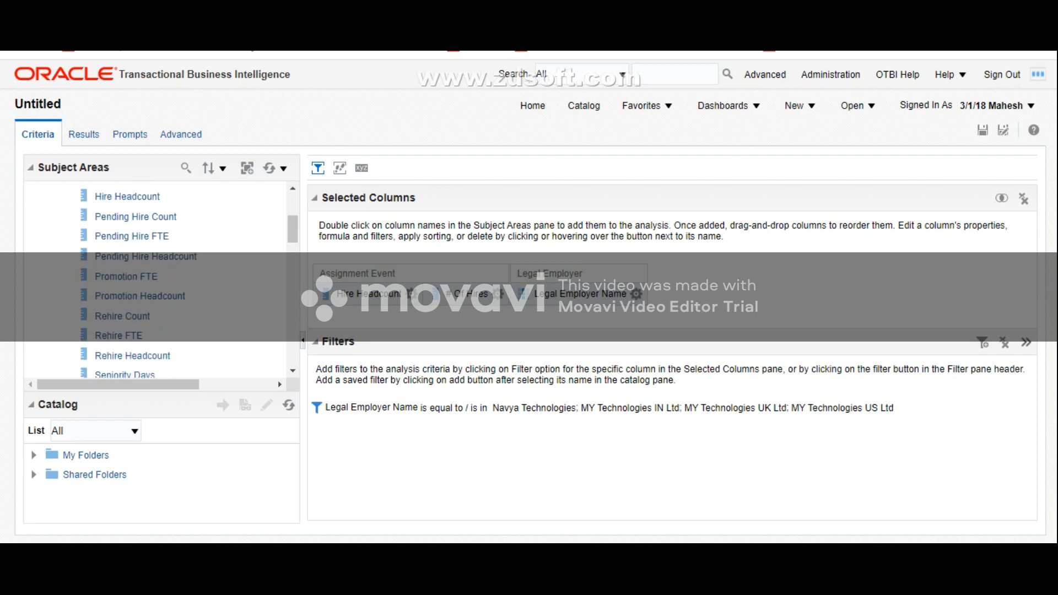
{"action": "scroll", "coordinate": [159, 278], "scroll_direction": "up", "scroll_amount": 6}
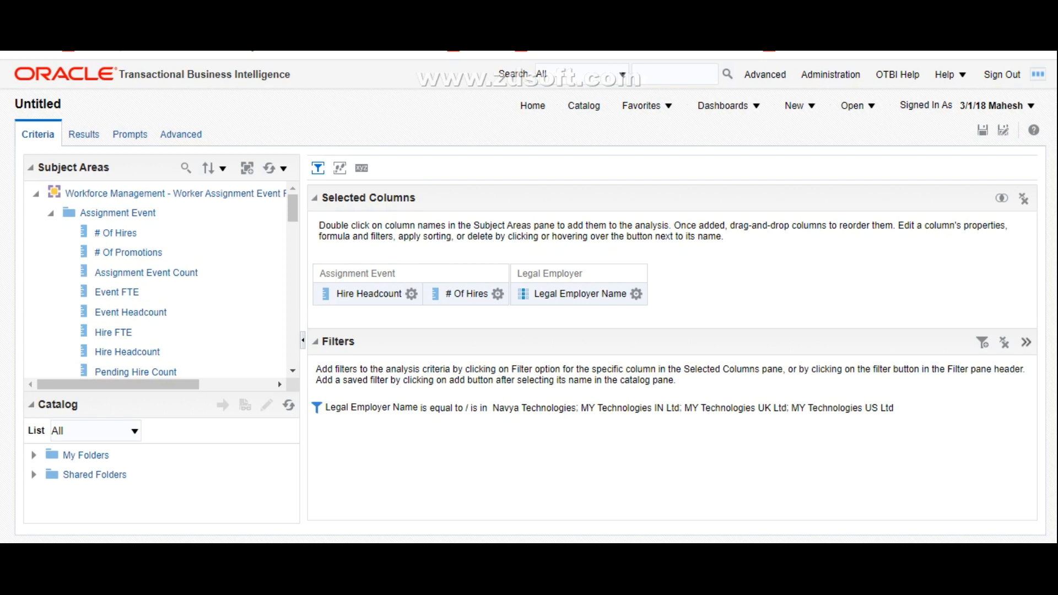
{"action": "left_click", "coordinate": [51, 214]}
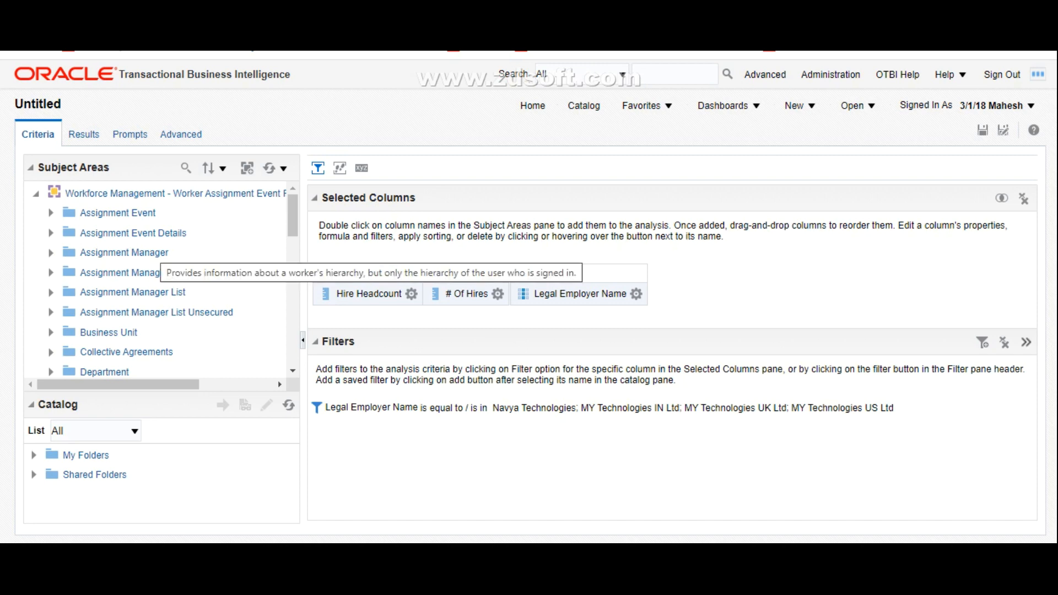
Step: Widen the Subject Areas pane to show the full subject area name and delete the Legal Employer Name filter
{"action": "left_click_drag", "start_coordinate": [305, 340], "coordinate": [356, 340]}
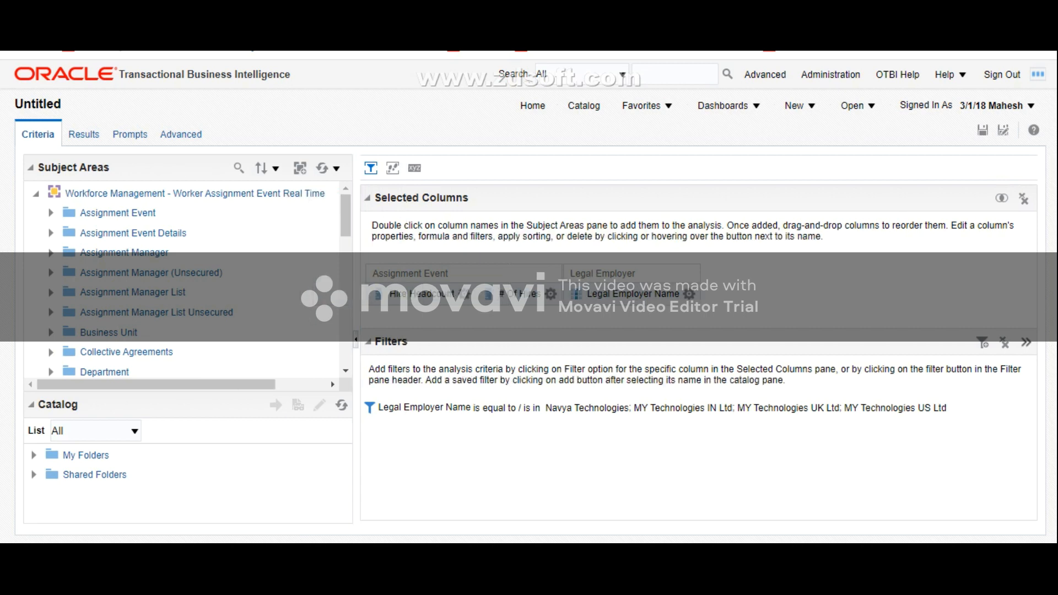
{"action": "left_click", "coordinate": [465, 293]}
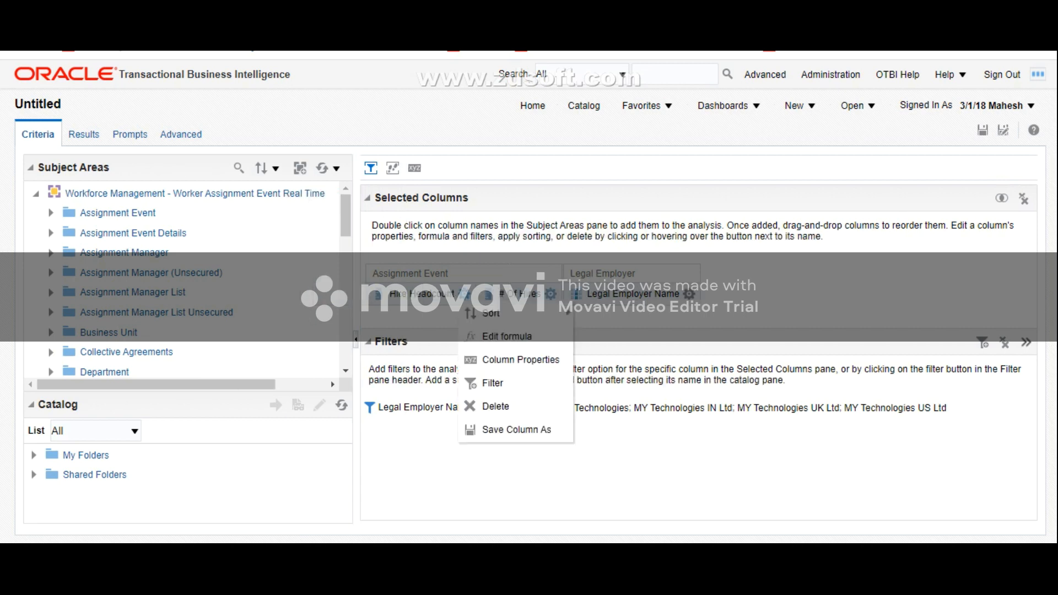
{"action": "left_click", "coordinate": [551, 294]}
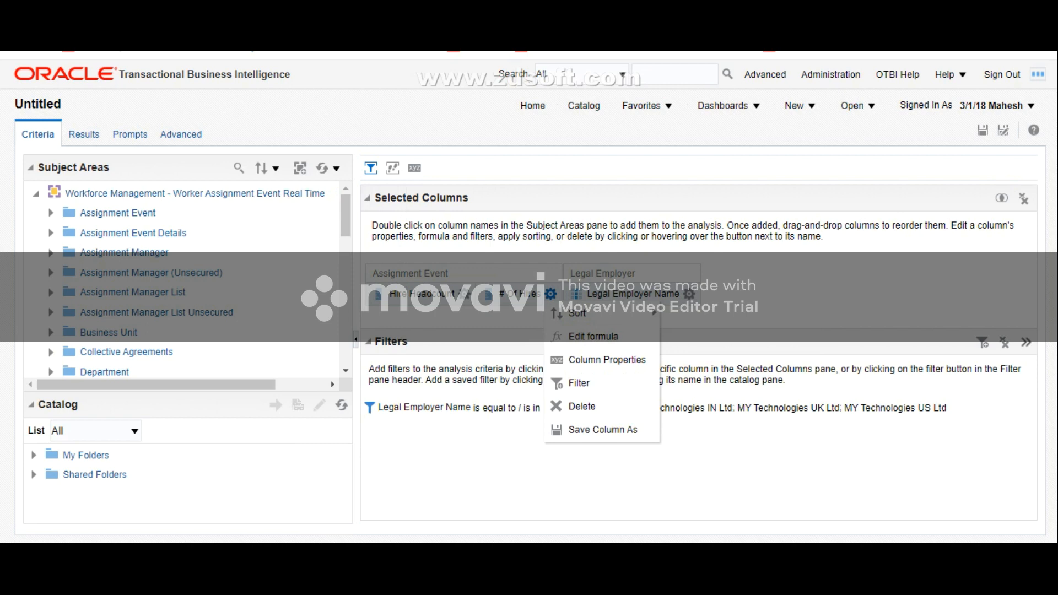
{"action": "left_click", "coordinate": [51, 212]}
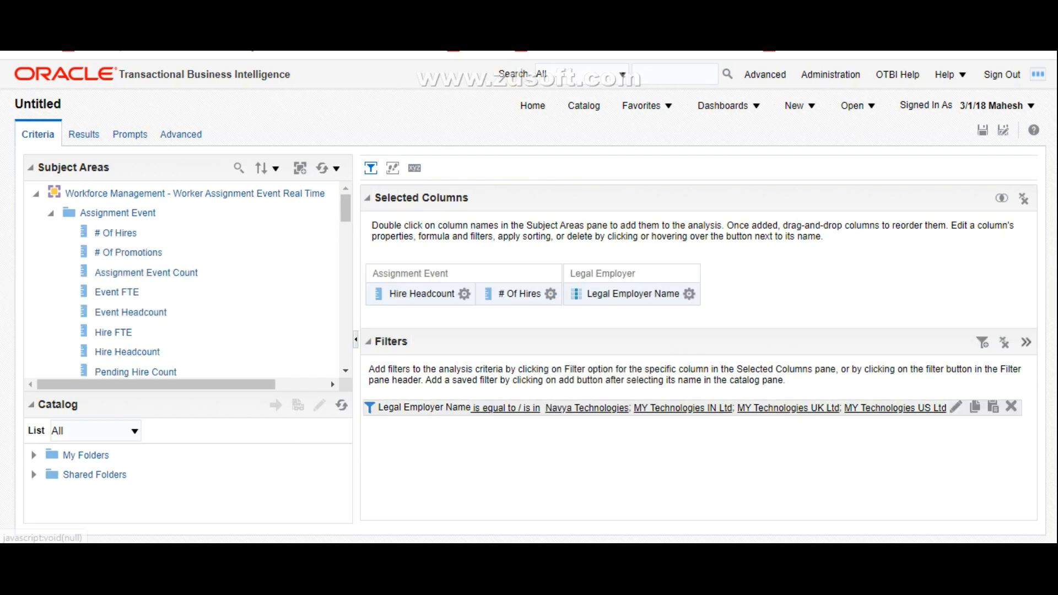
{"action": "left_click", "coordinate": [1011, 407]}
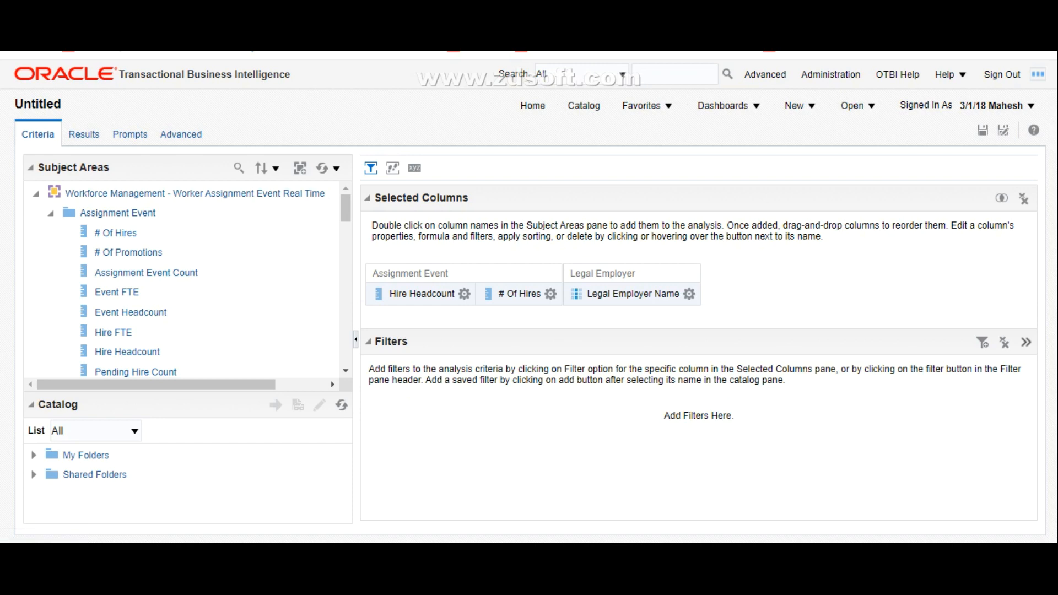
Step: Display the unfiltered results and examine the Hire Headcount across the full list of legal employers
{"action": "left_click", "coordinate": [84, 135]}
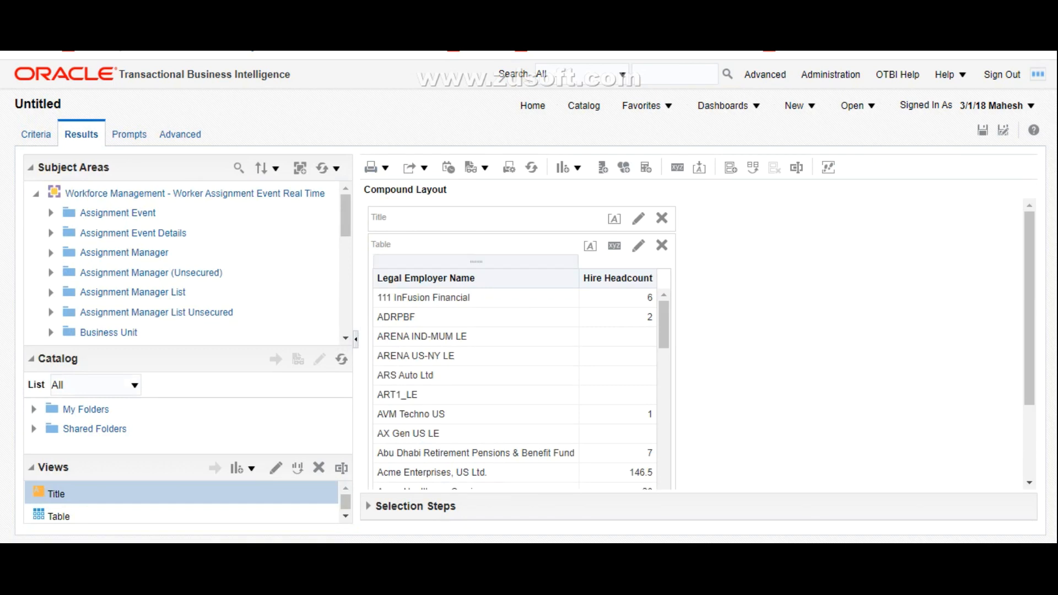
{"action": "scroll", "coordinate": [523, 389], "scroll_direction": "down", "scroll_amount": 1}
{"action": "scroll", "coordinate": [524, 390], "scroll_direction": "down", "scroll_amount": 2}
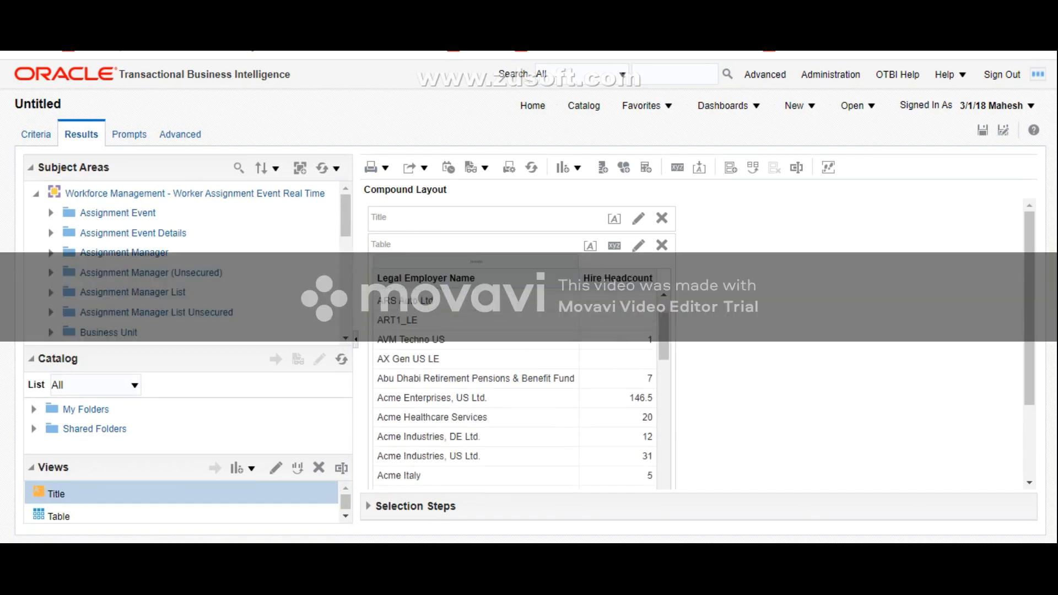
{"action": "scroll", "coordinate": [524, 389], "scroll_direction": "down", "scroll_amount": 10}
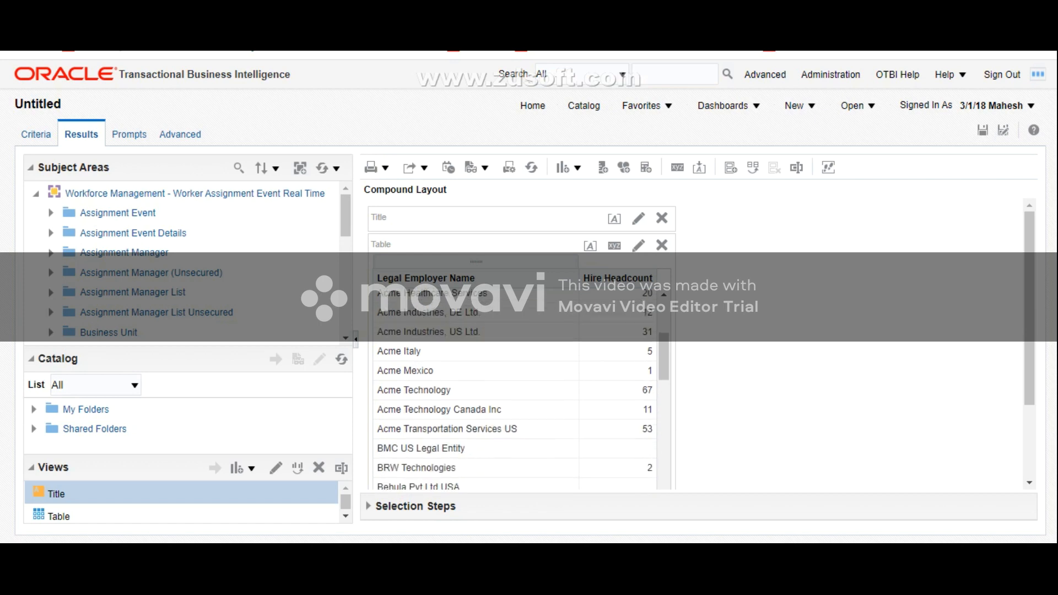
{"action": "scroll", "coordinate": [523, 389], "scroll_direction": "down", "scroll_amount": 14}
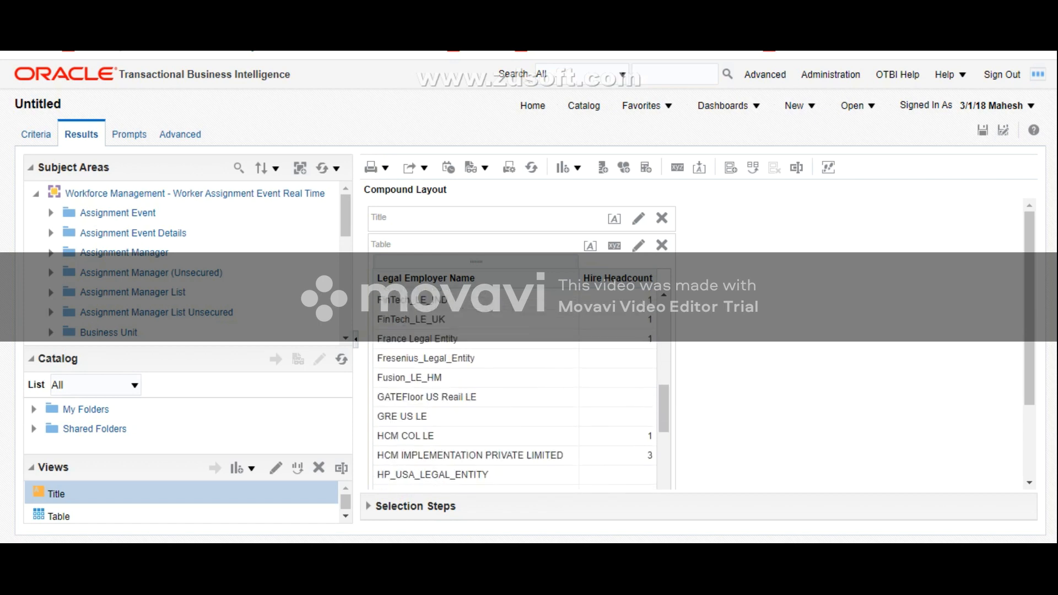
{"action": "scroll", "coordinate": [524, 389], "scroll_direction": "down", "scroll_amount": 15}
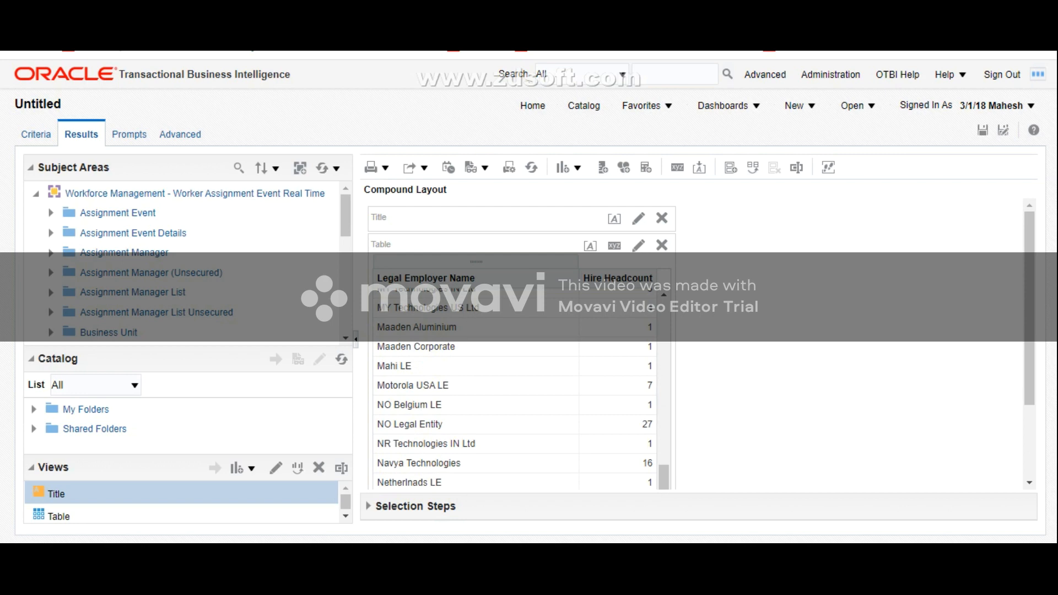
{"action": "scroll", "coordinate": [523, 389], "scroll_direction": "down", "scroll_amount": 12}
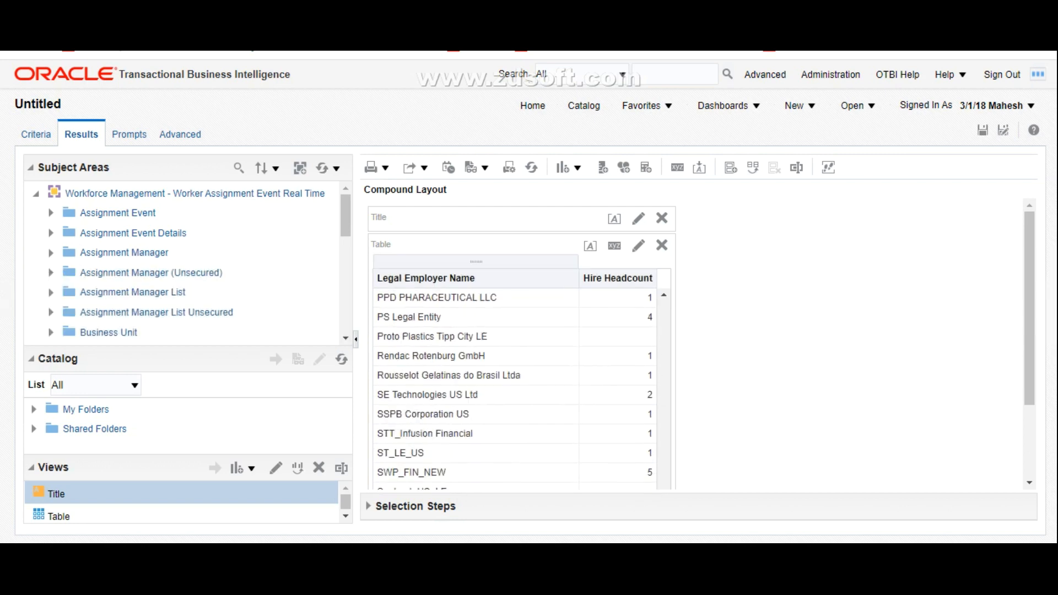
Step: Review the Hire Headcount table through its last legal employer, and back up to the first entries
{"action": "scroll", "coordinate": [515, 387], "scroll_direction": "down", "scroll_amount": 1}
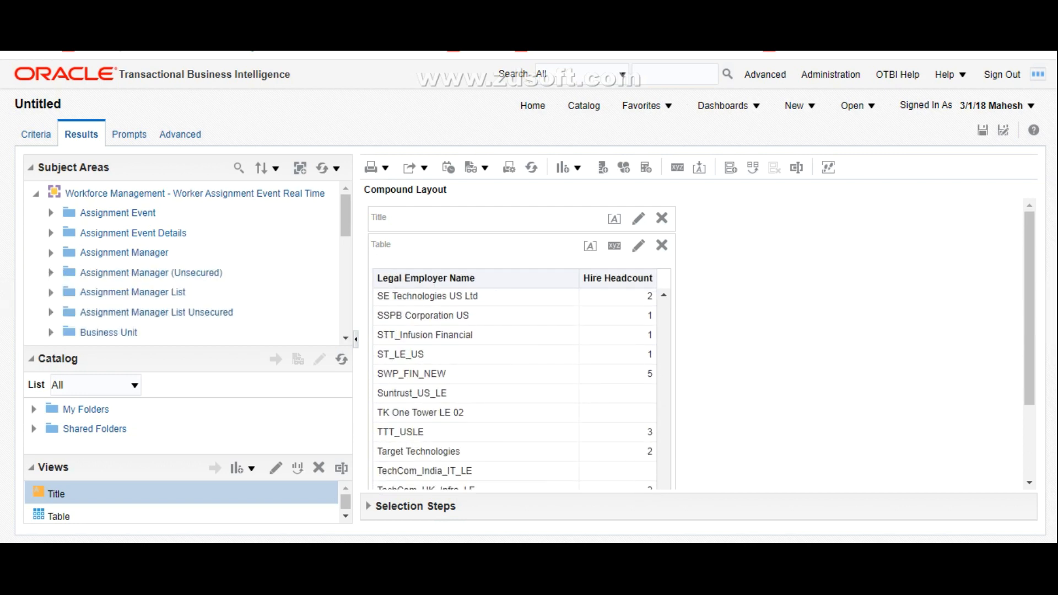
{"action": "scroll", "coordinate": [515, 388], "scroll_direction": "down", "scroll_amount": 4}
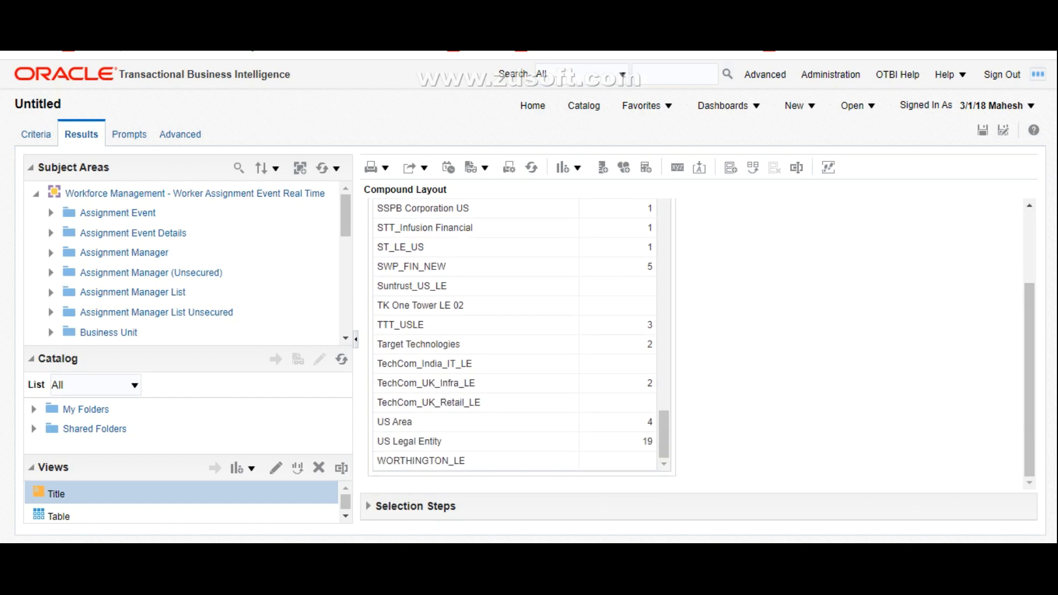
{"action": "scroll", "coordinate": [515, 337], "scroll_direction": "up", "scroll_amount": 15}
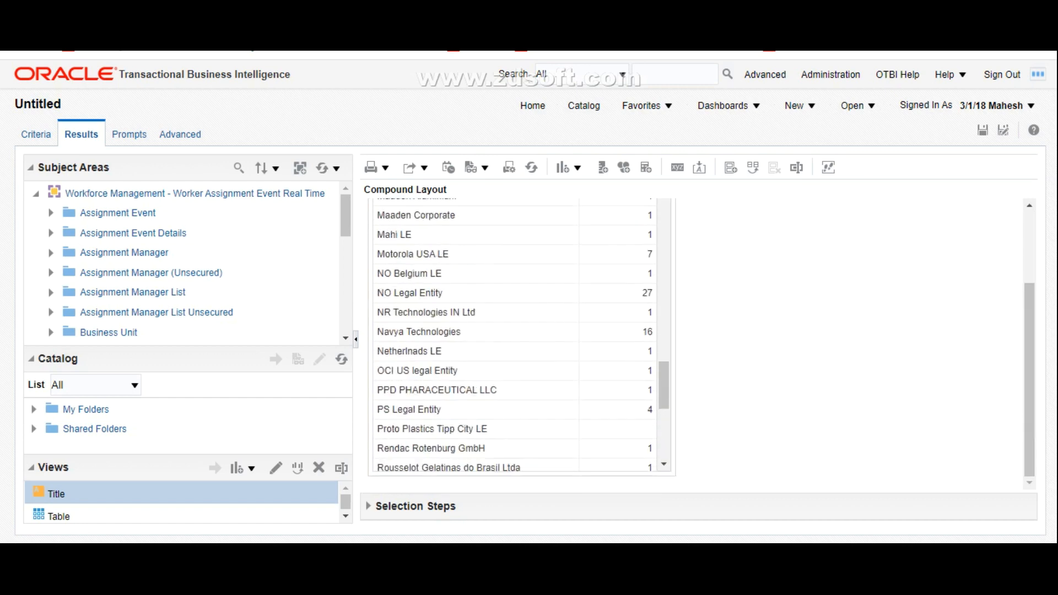
{"action": "scroll", "coordinate": [515, 337], "scroll_direction": "up", "scroll_amount": 4}
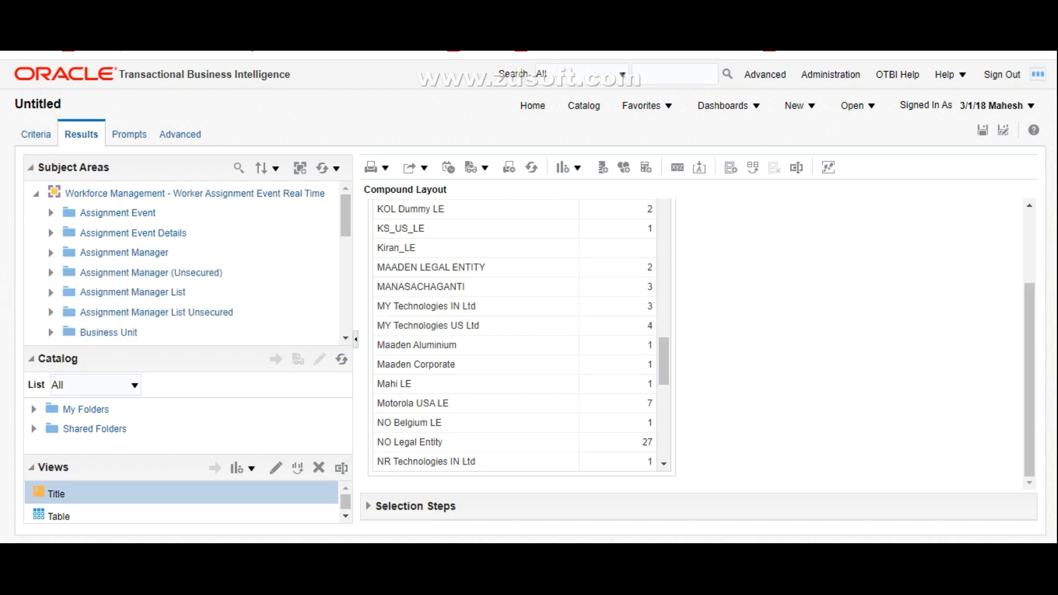
{"action": "scroll", "coordinate": [515, 336], "scroll_direction": "up", "scroll_amount": 10}
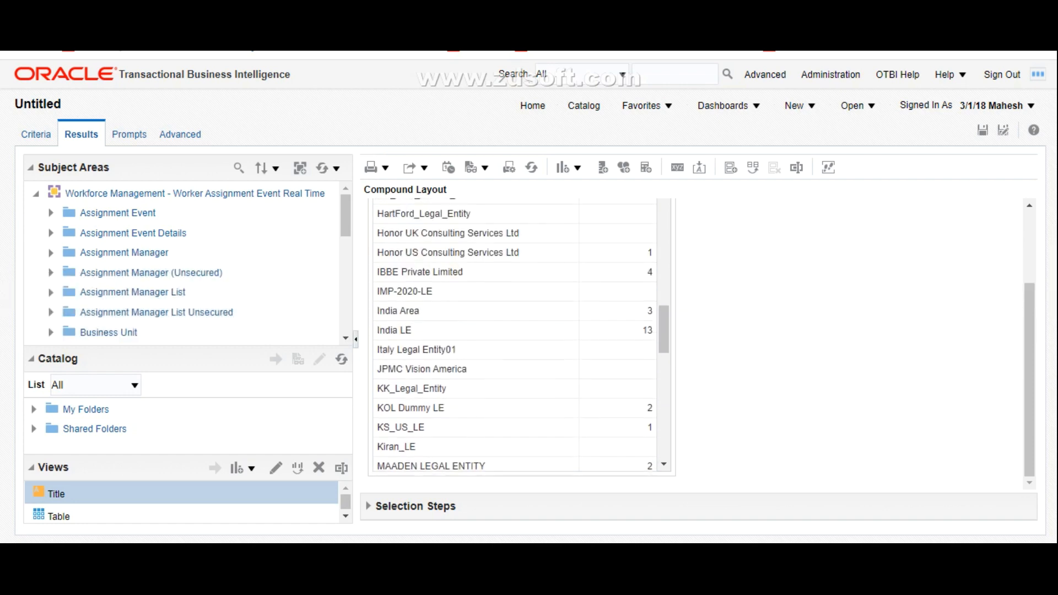
{"action": "scroll", "coordinate": [515, 336], "scroll_direction": "up", "scroll_amount": 10}
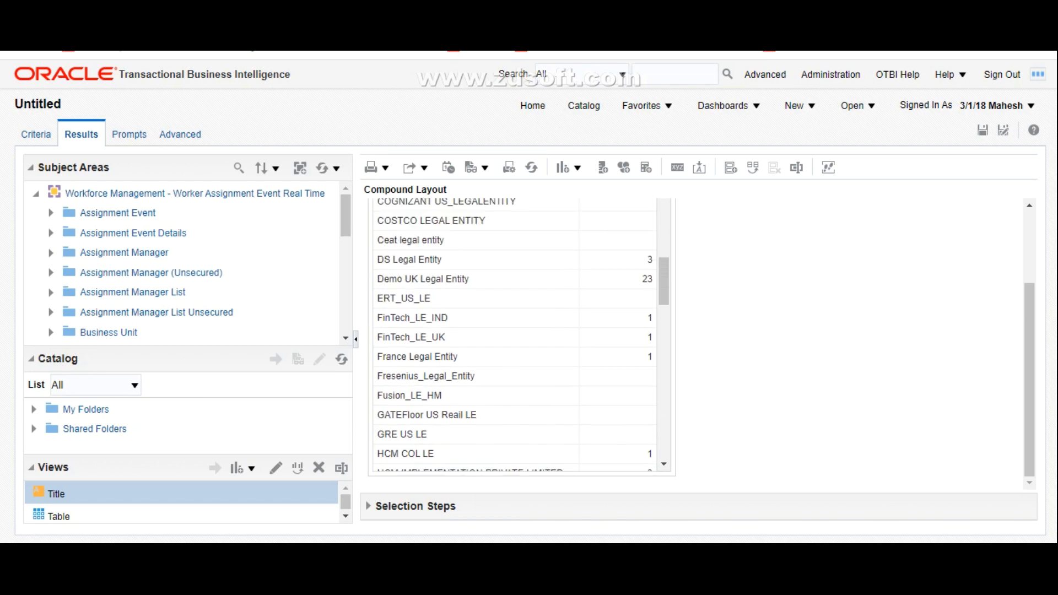
{"action": "scroll", "coordinate": [516, 336], "scroll_direction": "up", "scroll_amount": 3}
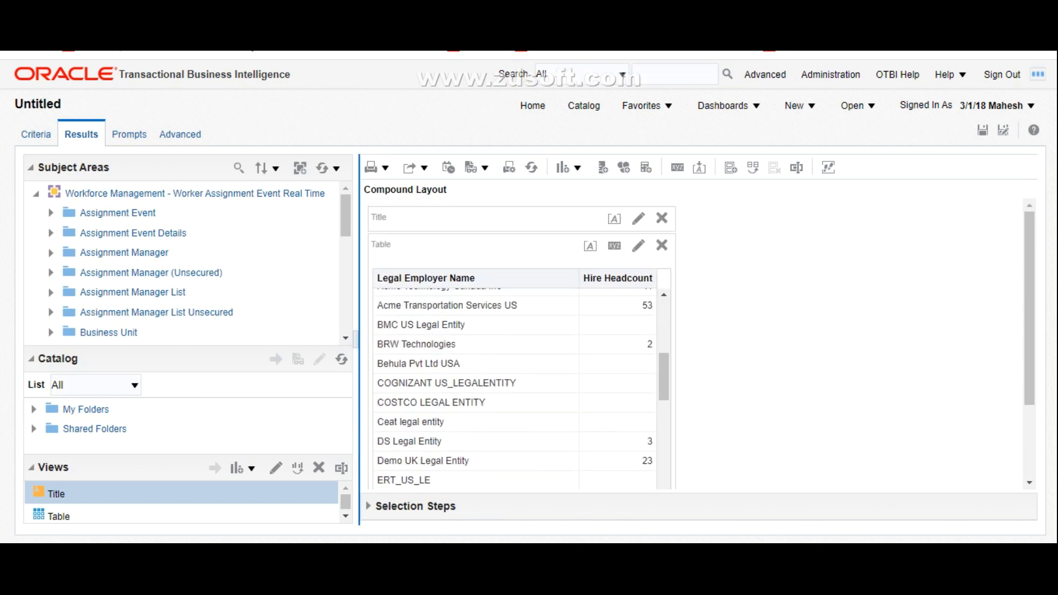
{"action": "scroll", "coordinate": [515, 385], "scroll_direction": "up", "scroll_amount": 3}
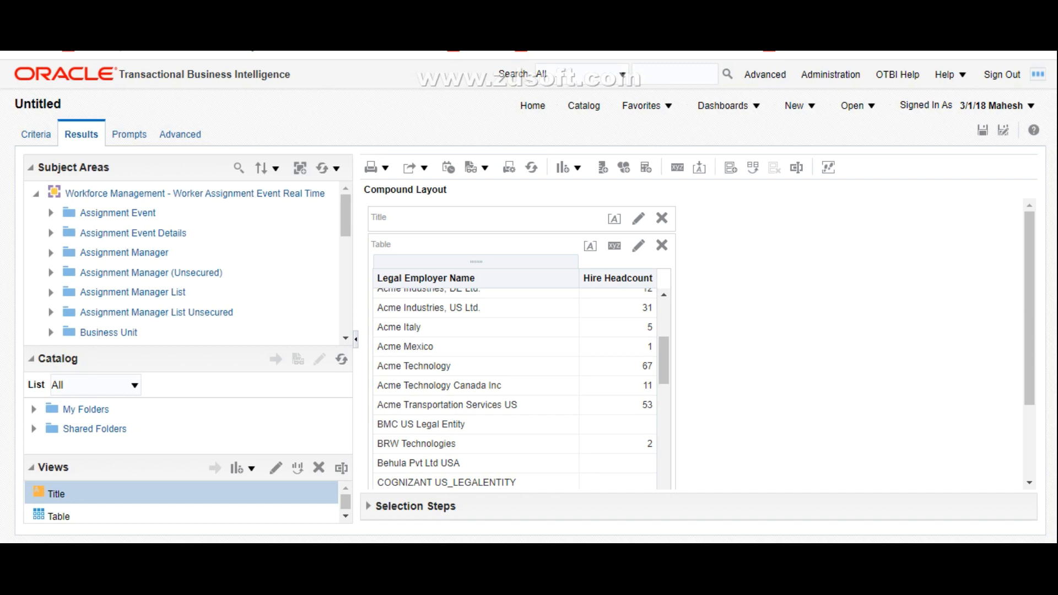
{"action": "scroll", "coordinate": [518, 389], "scroll_direction": "up", "scroll_amount": 5}
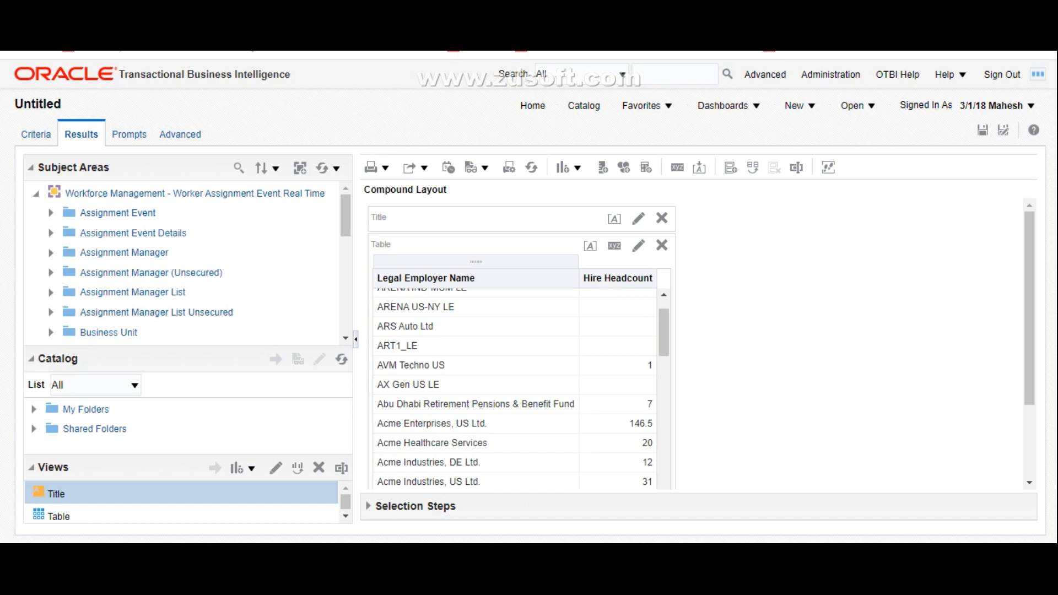
Step: Examine the Business Unit attributes and the Assignment Event measures in the subject area
{"action": "scroll", "coordinate": [182, 262], "scroll_direction": "down", "scroll_amount": 3}
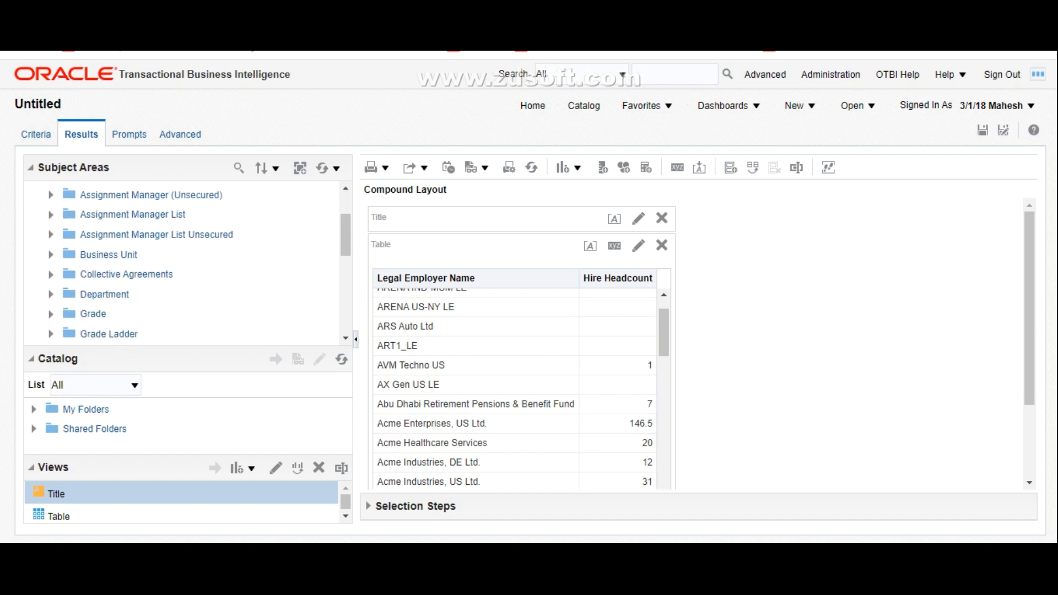
{"action": "left_click", "coordinate": [50, 254]}
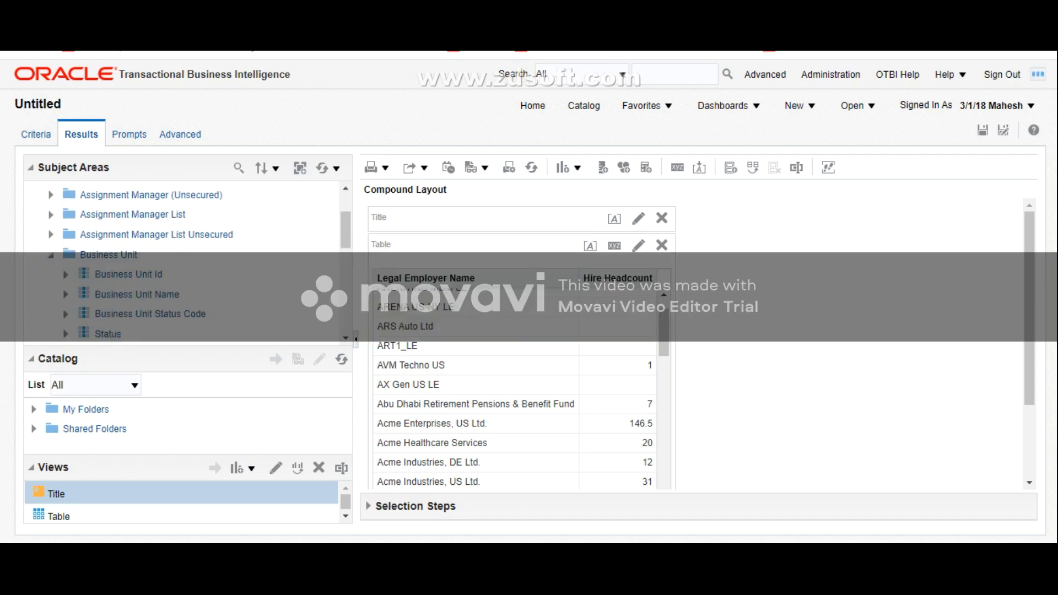
{"action": "scroll", "coordinate": [182, 262], "scroll_direction": "up", "scroll_amount": 3}
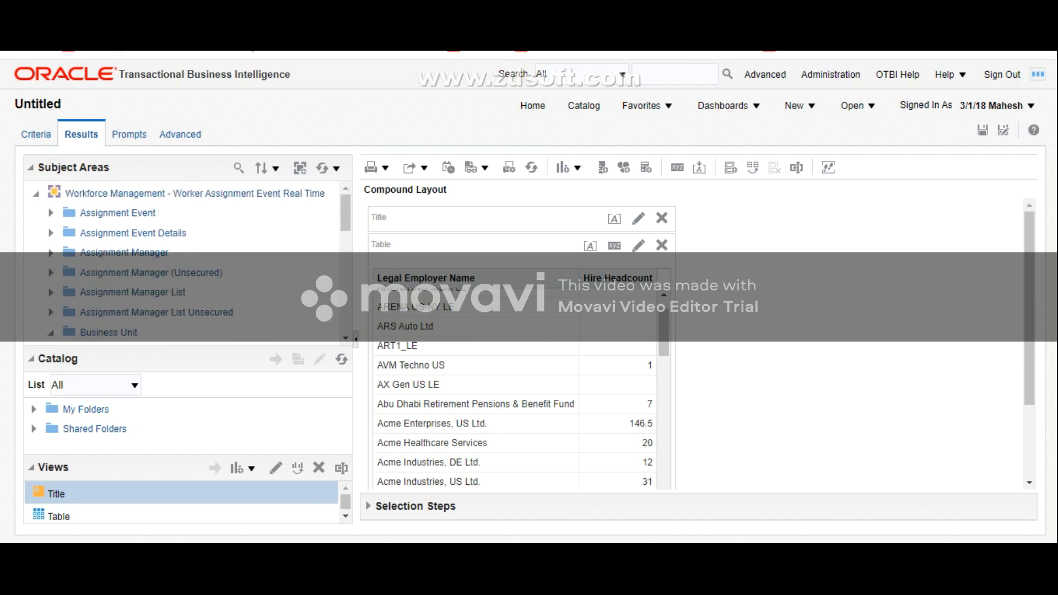
{"action": "left_click", "coordinate": [51, 213]}
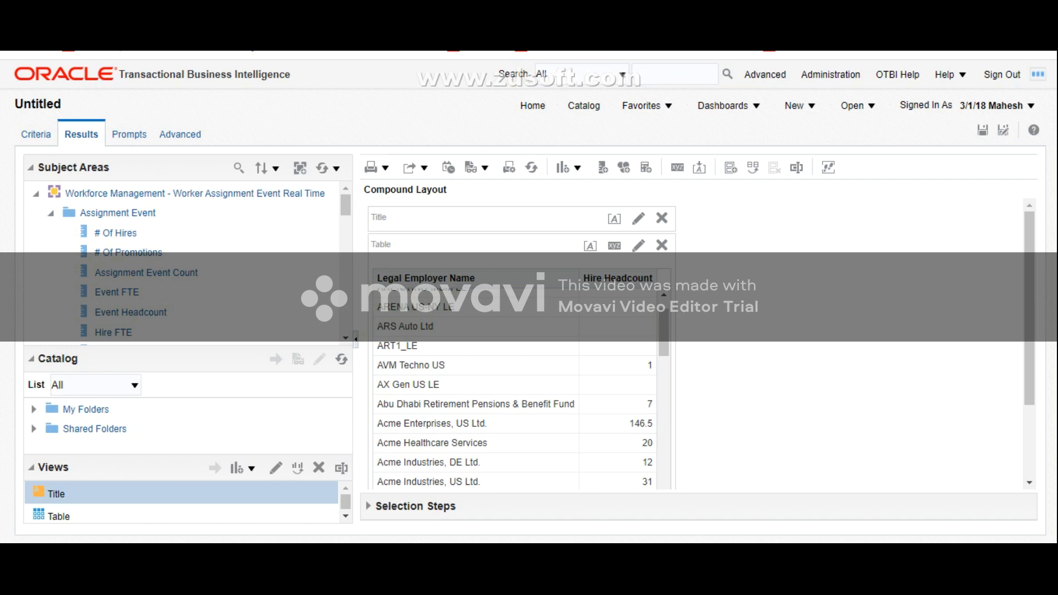
{"action": "scroll", "coordinate": [182, 262], "scroll_direction": "down", "scroll_amount": 3}
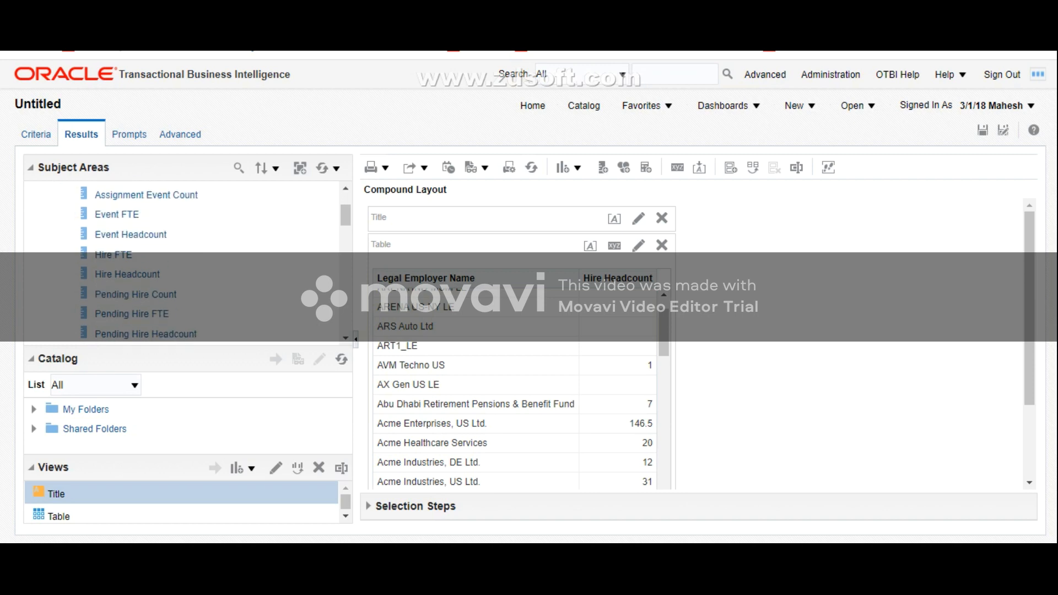
{"action": "scroll", "coordinate": [182, 265], "scroll_direction": "down", "scroll_amount": 3}
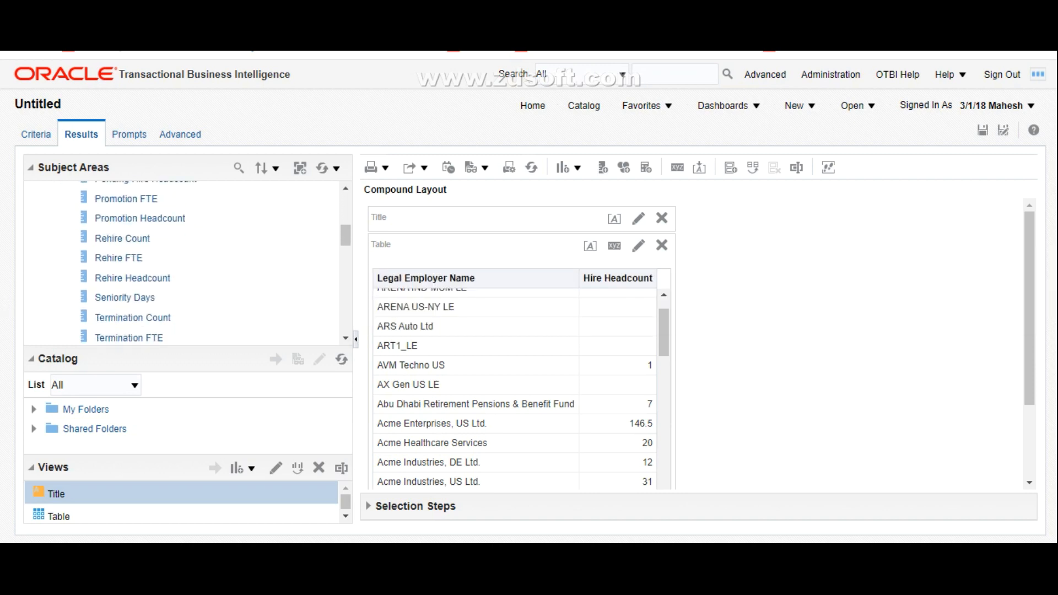
{"action": "scroll", "coordinate": [182, 264], "scroll_direction": "down", "scroll_amount": 5}
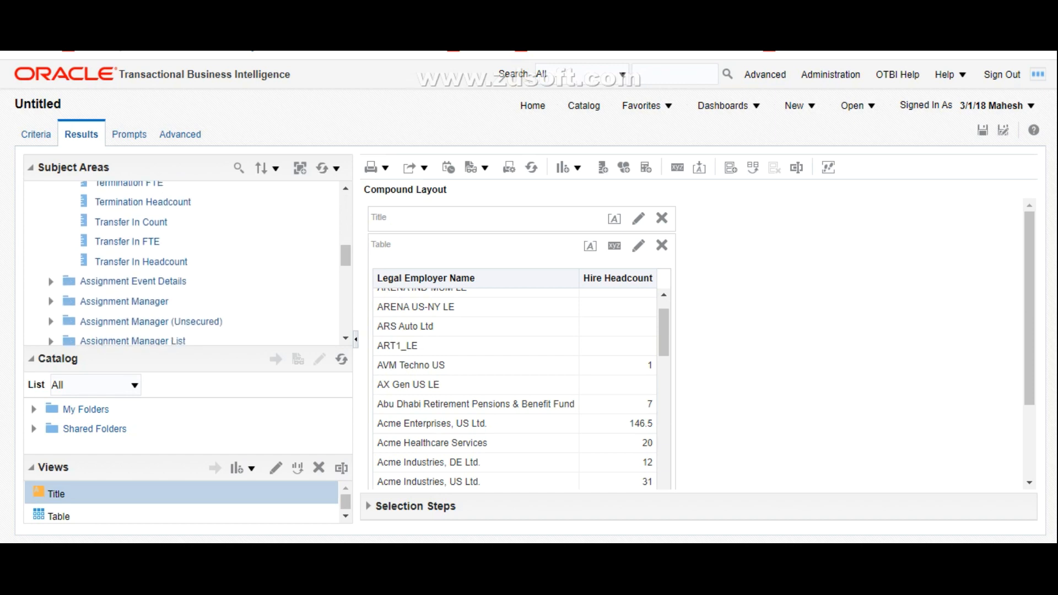
{"action": "scroll", "coordinate": [182, 264], "scroll_direction": "up", "scroll_amount": 15}
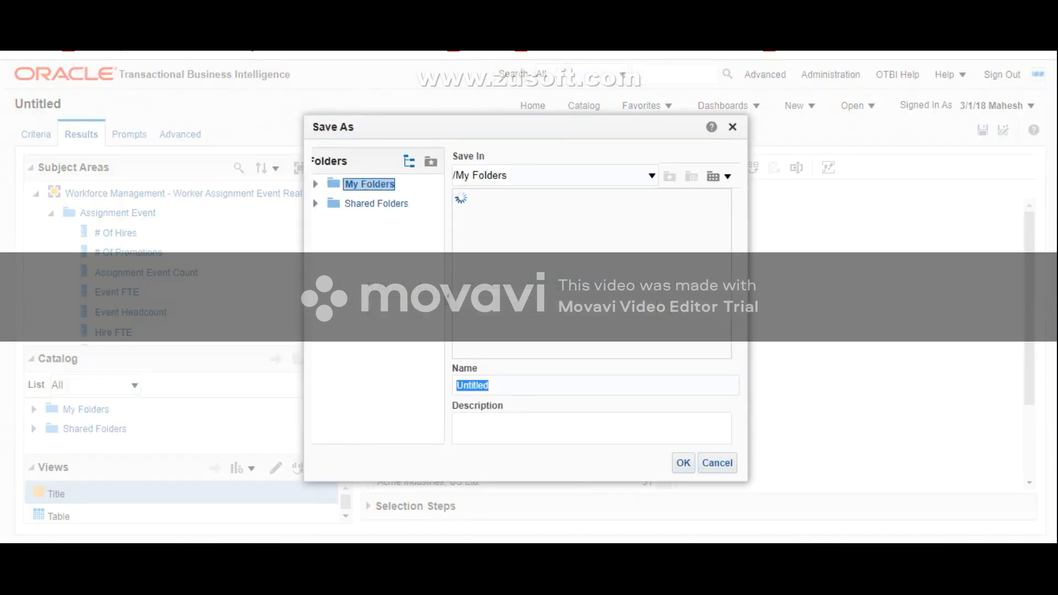
Step: Save the analysis in My Folders under the name LE Headcount
{"action": "key", "text": "BackSpace"}
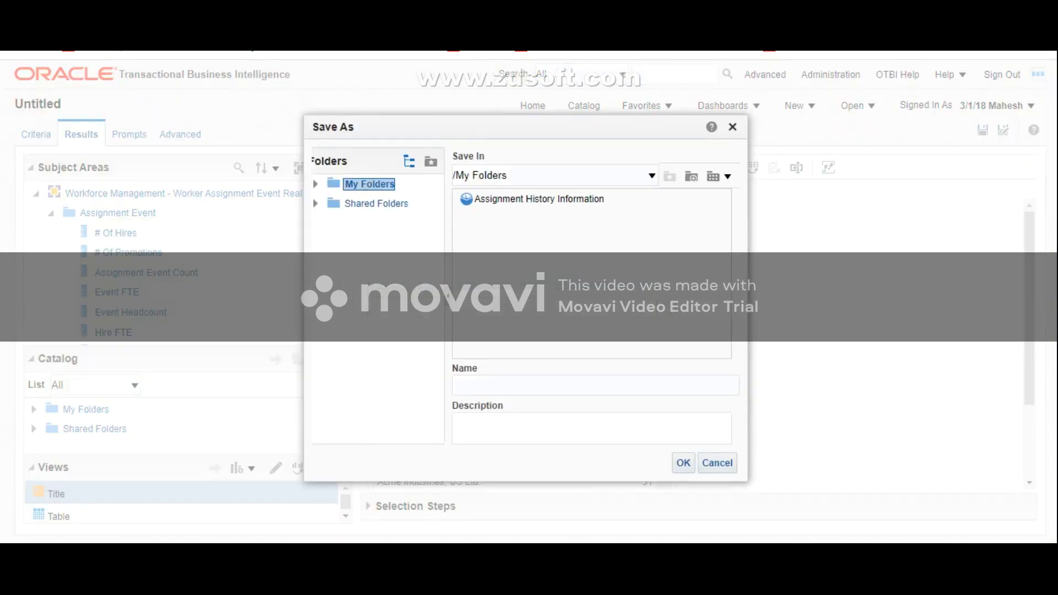
{"action": "type", "text": "LE Hea"}
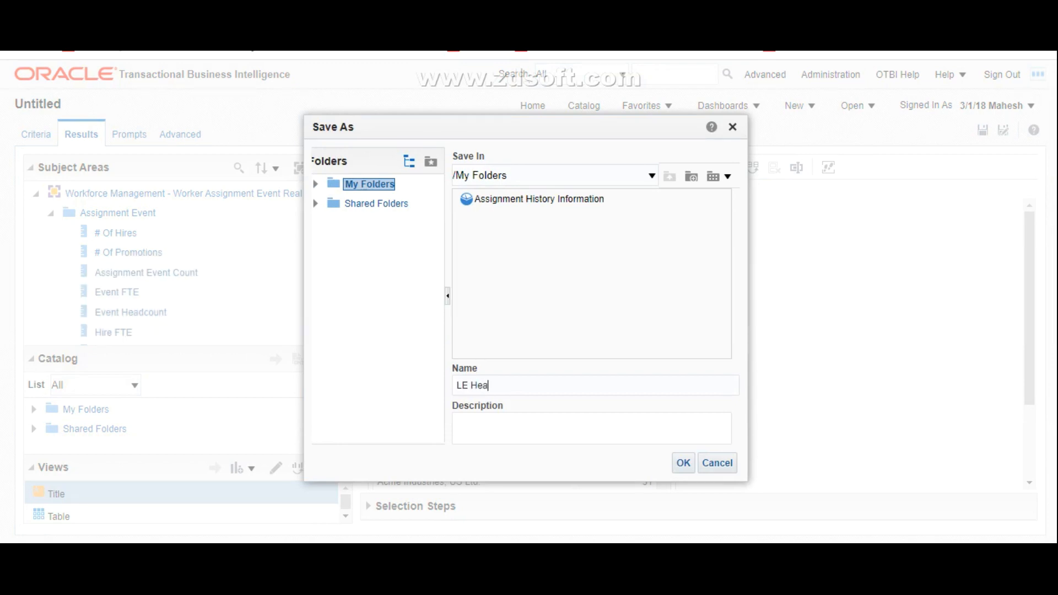
{"action": "type", "text": "dcount"}
{"action": "left_click", "coordinate": [683, 463]}
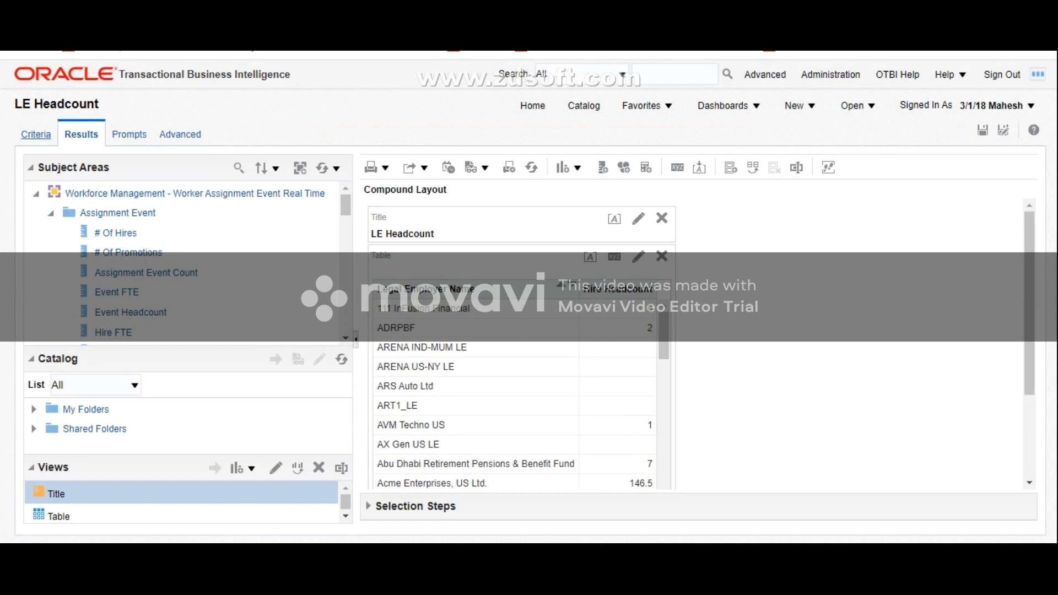
Step: Check the analysis criteria, return to the results and add a bar graph with the recommended subtype
{"action": "left_click", "coordinate": [36, 134]}
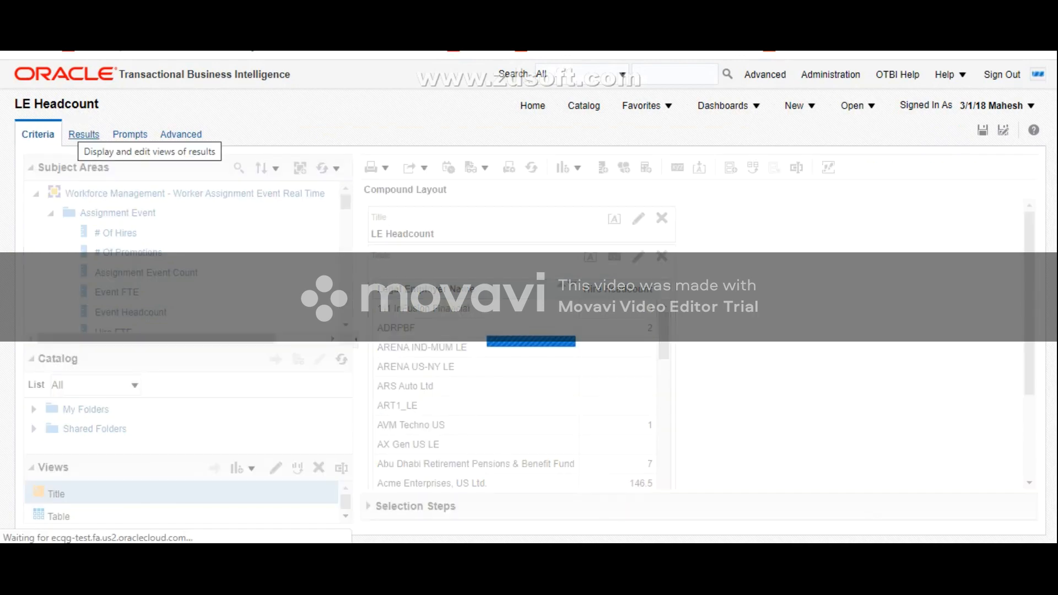
{"action": "left_click", "coordinate": [84, 134]}
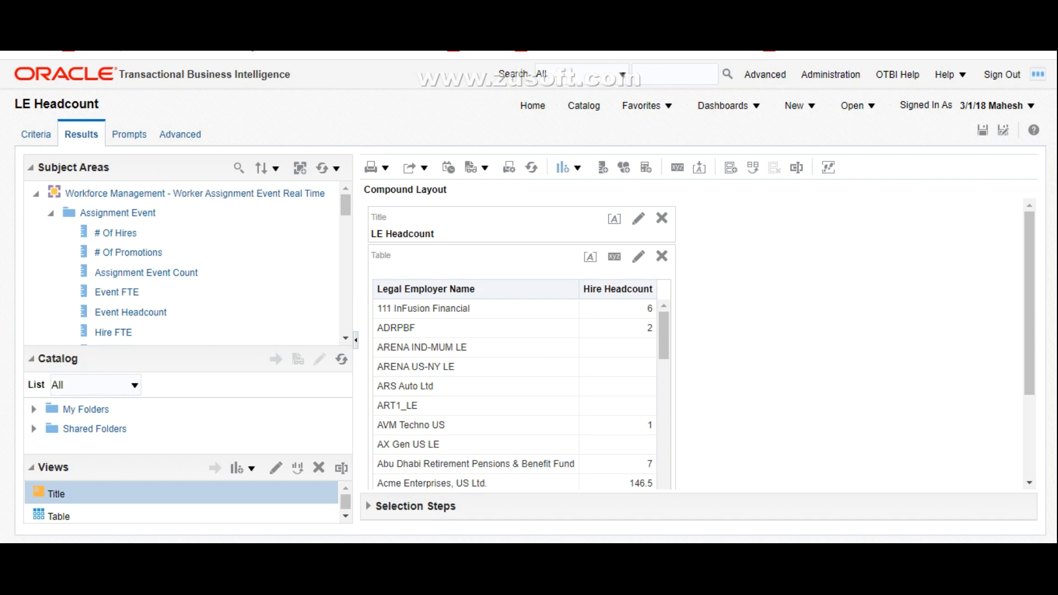
{"action": "left_click", "coordinate": [568, 167]}
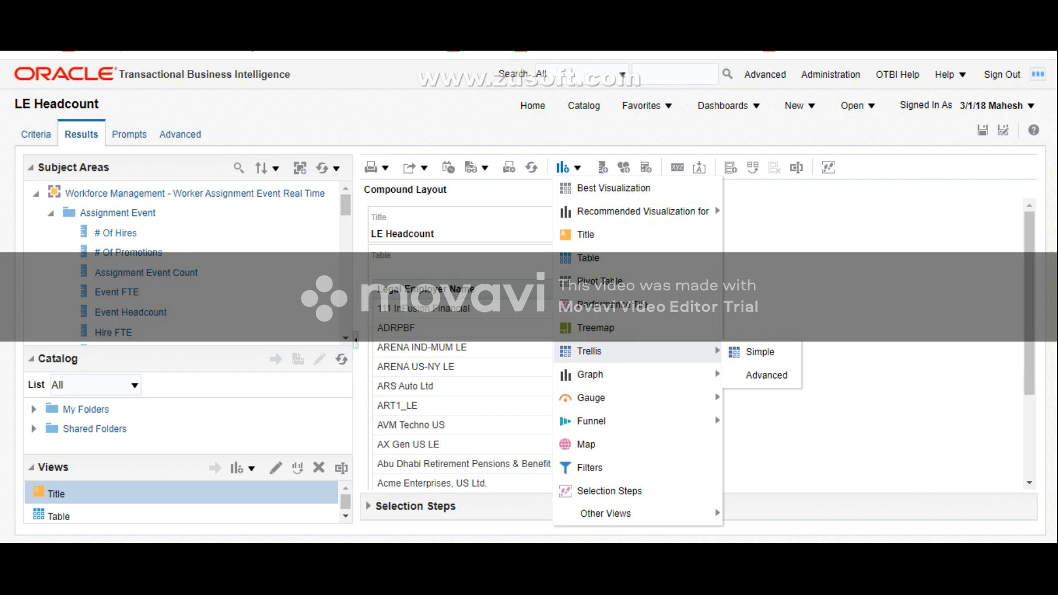
{"action": "mouse_move", "coordinate": [589, 374]}
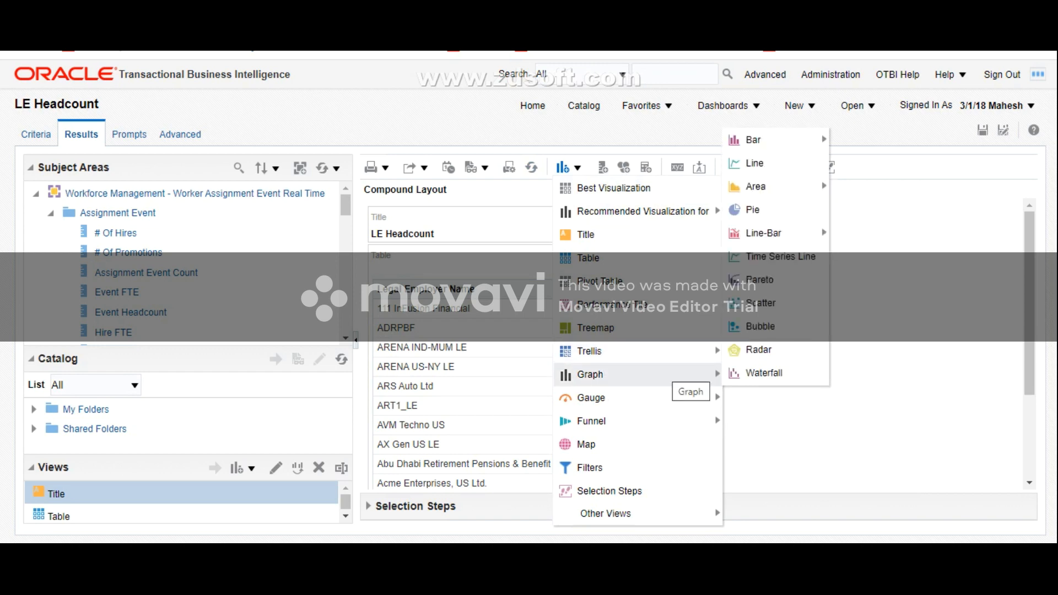
{"action": "mouse_move", "coordinate": [756, 187]}
{"action": "mouse_move", "coordinate": [783, 142]}
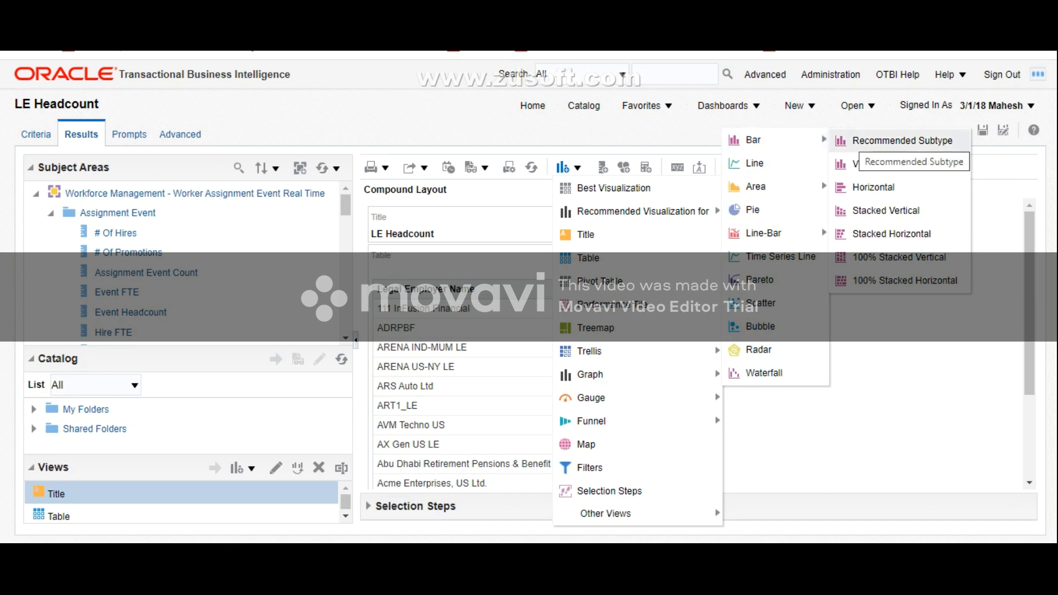
{"action": "left_click", "coordinate": [902, 141]}
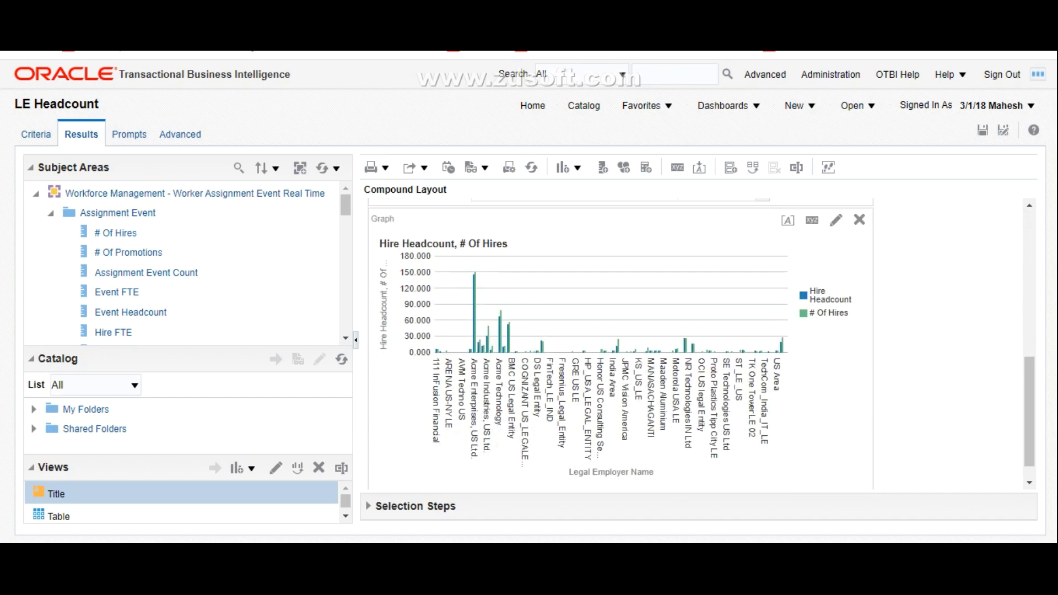
Step: Add a pie graph to the compound layout of the LE Headcount analysis
{"action": "scroll", "coordinate": [621, 344], "scroll_direction": "up", "scroll_amount": 3}
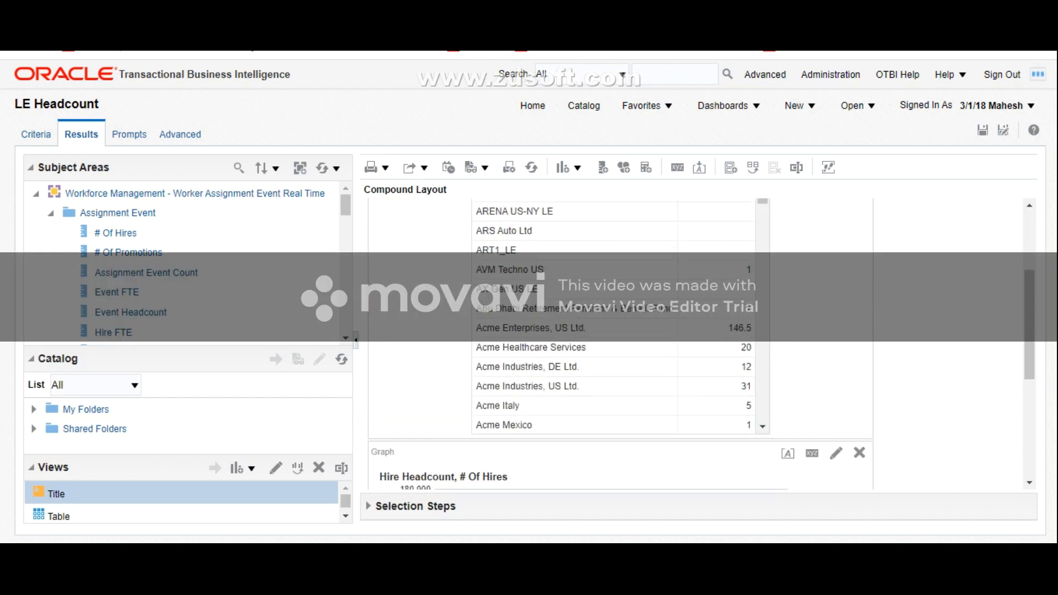
{"action": "scroll", "coordinate": [620, 345], "scroll_direction": "up", "scroll_amount": 3}
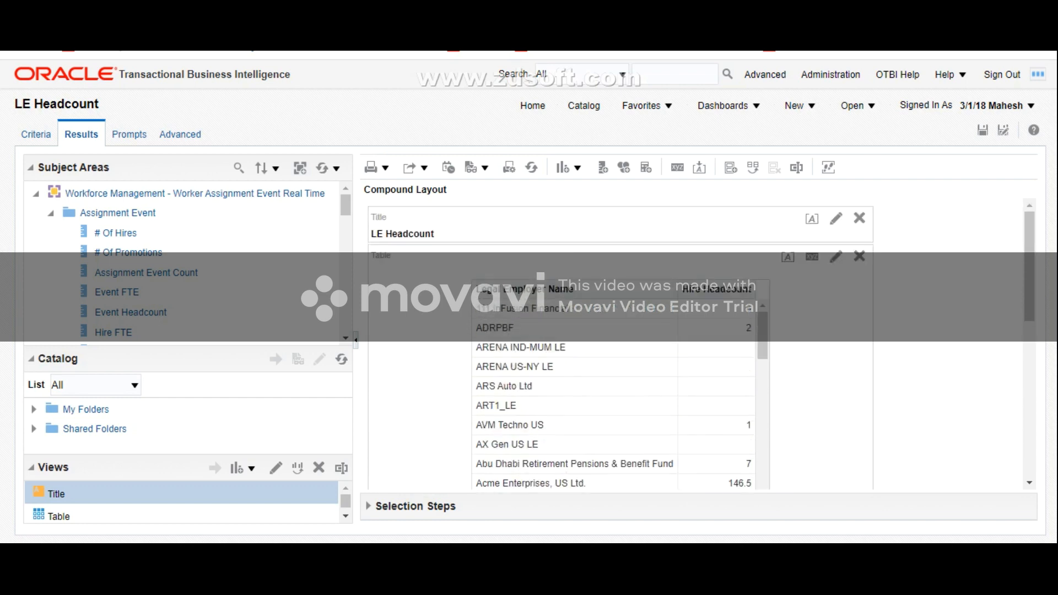
{"action": "left_click", "coordinate": [563, 167]}
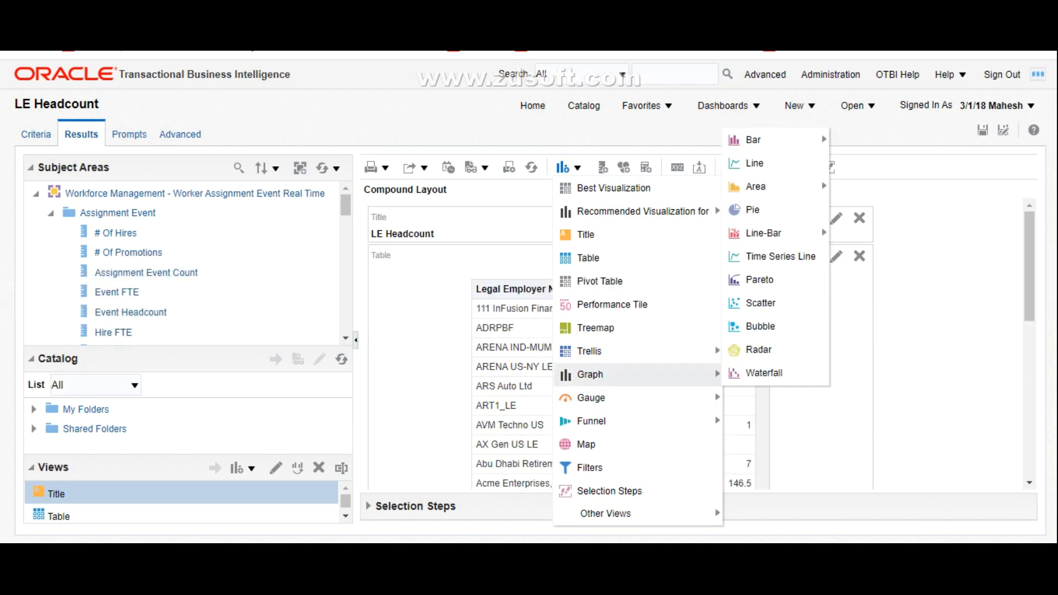
{"action": "mouse_move", "coordinate": [606, 398]}
{"action": "mouse_move", "coordinate": [678, 376]}
{"action": "left_click", "coordinate": [752, 209]}
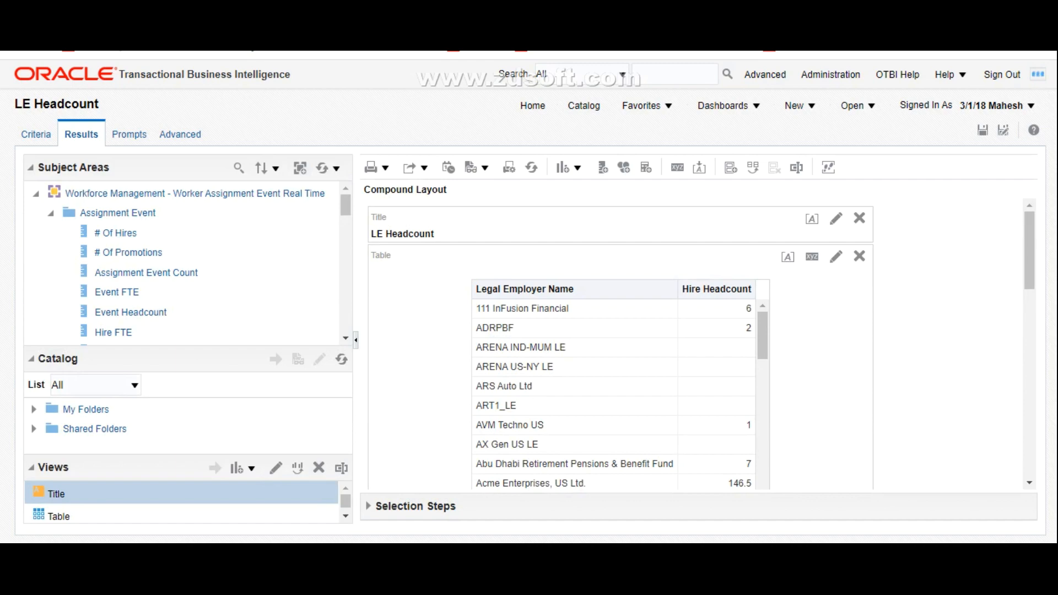
Step: Examine the pie graphs for Hire Headcount and # Of Hires, and compare them with the legal employer table
{"action": "scroll", "coordinate": [698, 345], "scroll_direction": "down", "scroll_amount": 11}
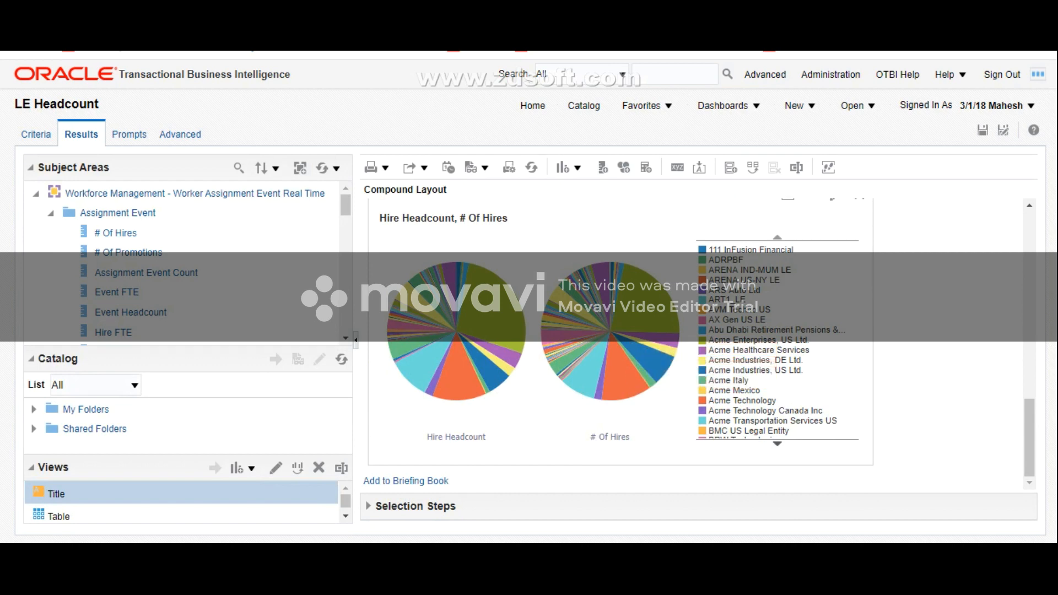
{"action": "scroll", "coordinate": [656, 433], "scroll_direction": "up", "scroll_amount": 2}
{"action": "scroll", "coordinate": [656, 433], "scroll_direction": "down", "scroll_amount": 1}
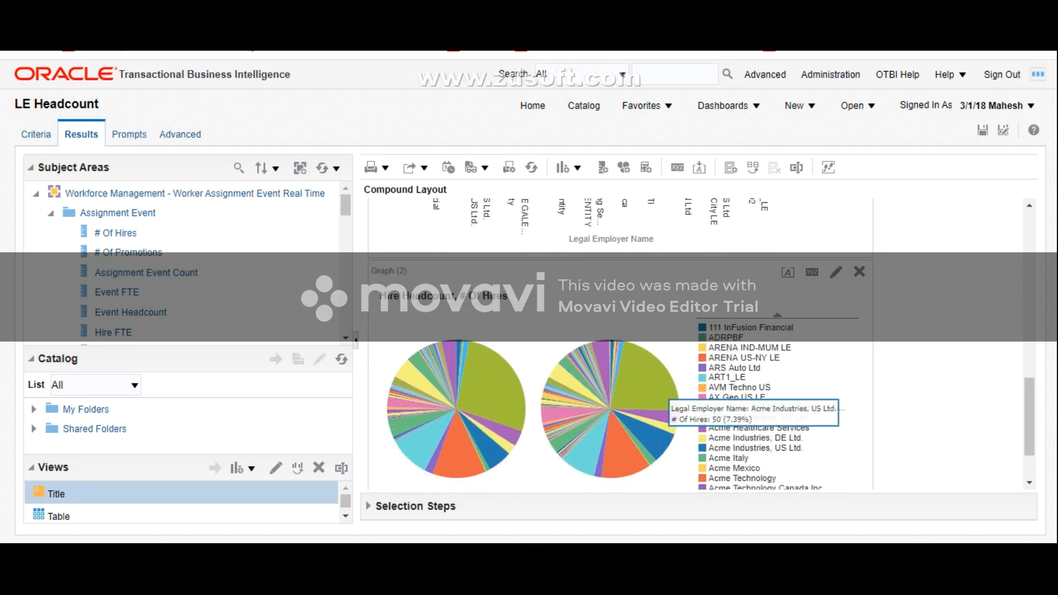
{"action": "scroll", "coordinate": [666, 403], "scroll_direction": "down", "scroll_amount": 2}
{"action": "scroll", "coordinate": [667, 401], "scroll_direction": "up", "scroll_amount": 5}
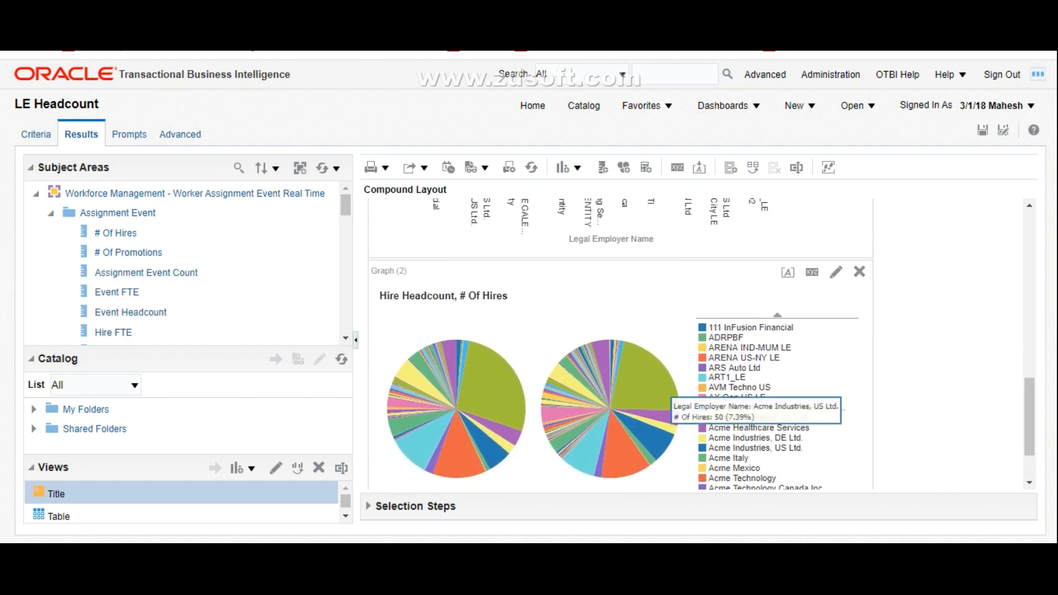
{"action": "scroll", "coordinate": [668, 401], "scroll_direction": "up", "scroll_amount": 4}
{"action": "scroll", "coordinate": [613, 353], "scroll_direction": "down", "scroll_amount": 10}
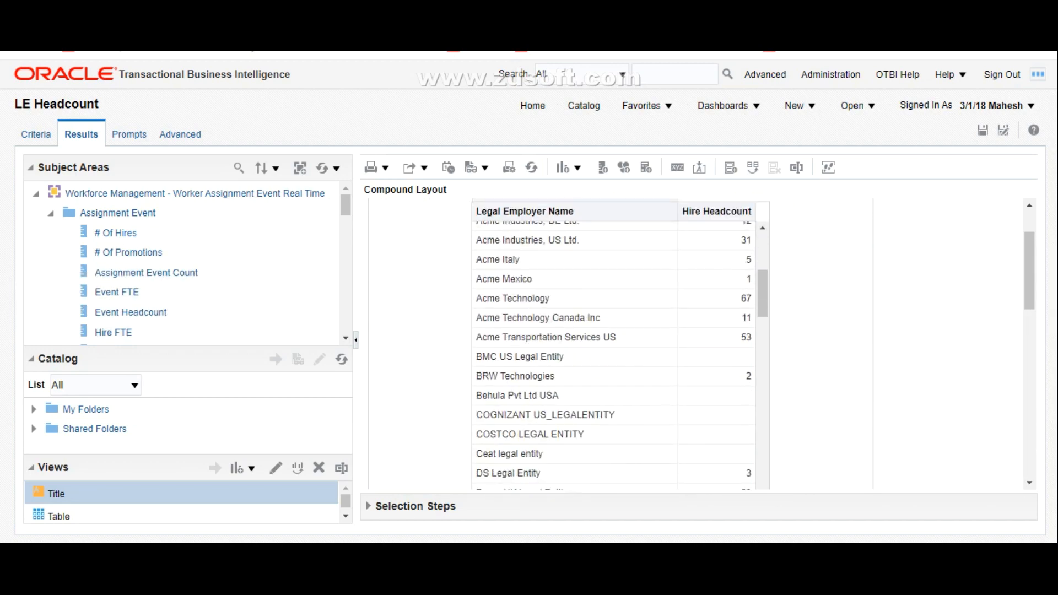
{"action": "scroll", "coordinate": [614, 353], "scroll_direction": "down", "scroll_amount": 10}
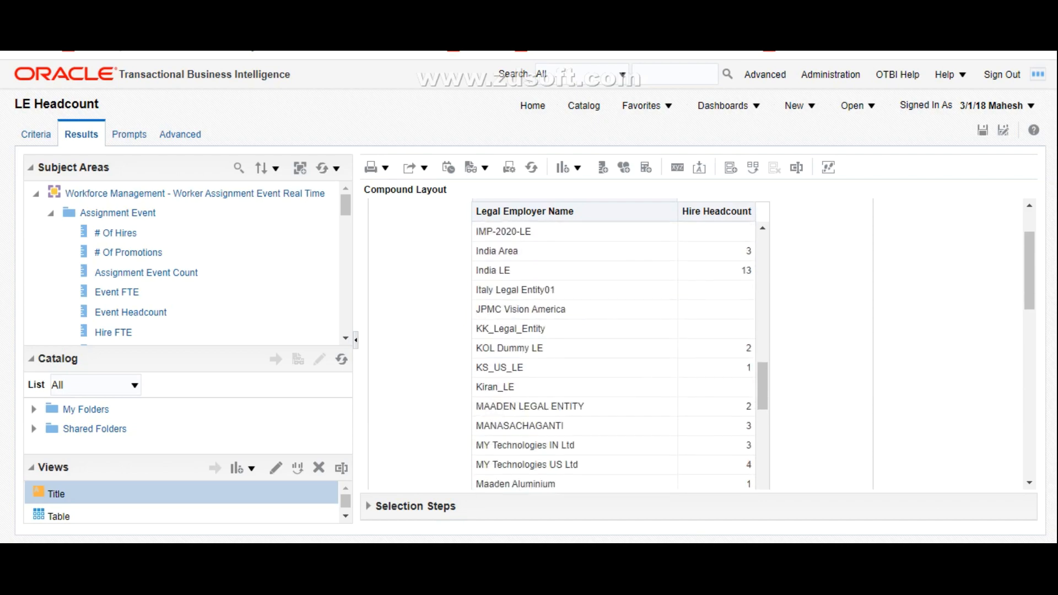
Step: Delete the # Of Hires column from the LE Headcount analysis criteria
{"action": "scroll", "coordinate": [614, 353], "scroll_direction": "down", "scroll_amount": 3}
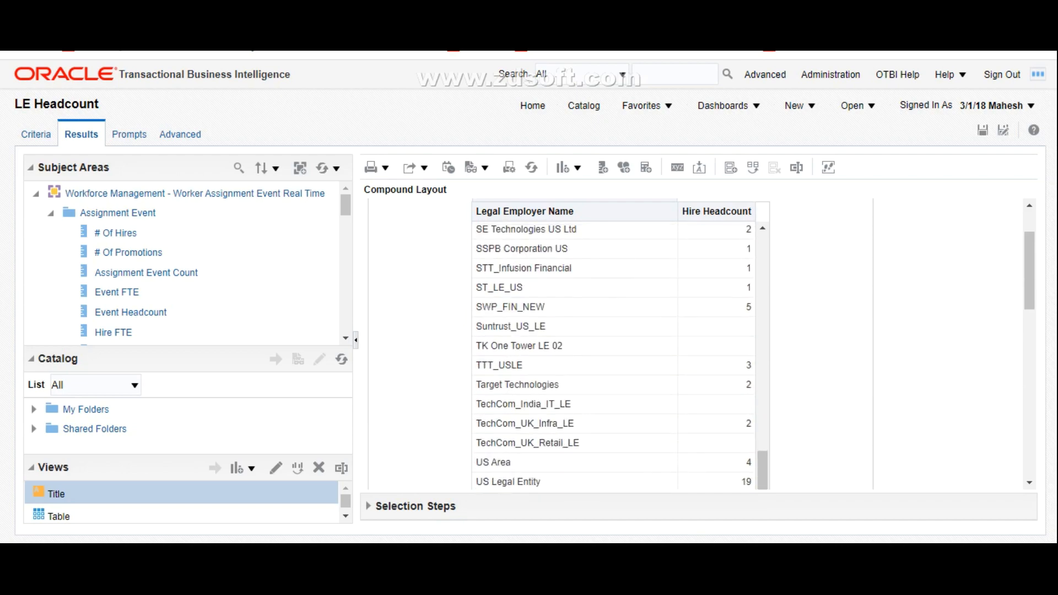
{"action": "scroll", "coordinate": [613, 353], "scroll_direction": "down", "scroll_amount": 5}
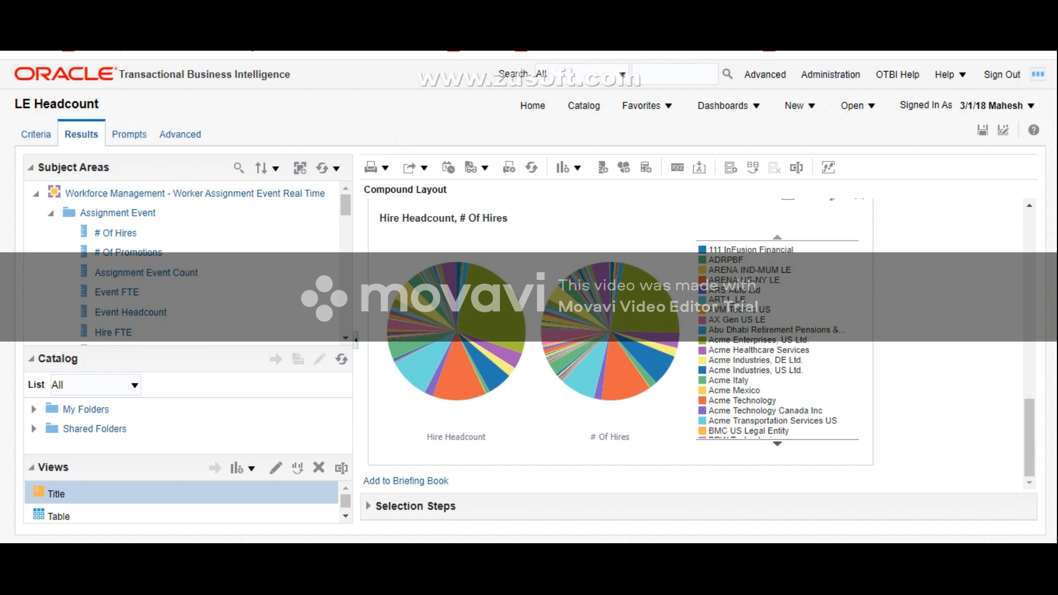
{"action": "left_click", "coordinate": [36, 135]}
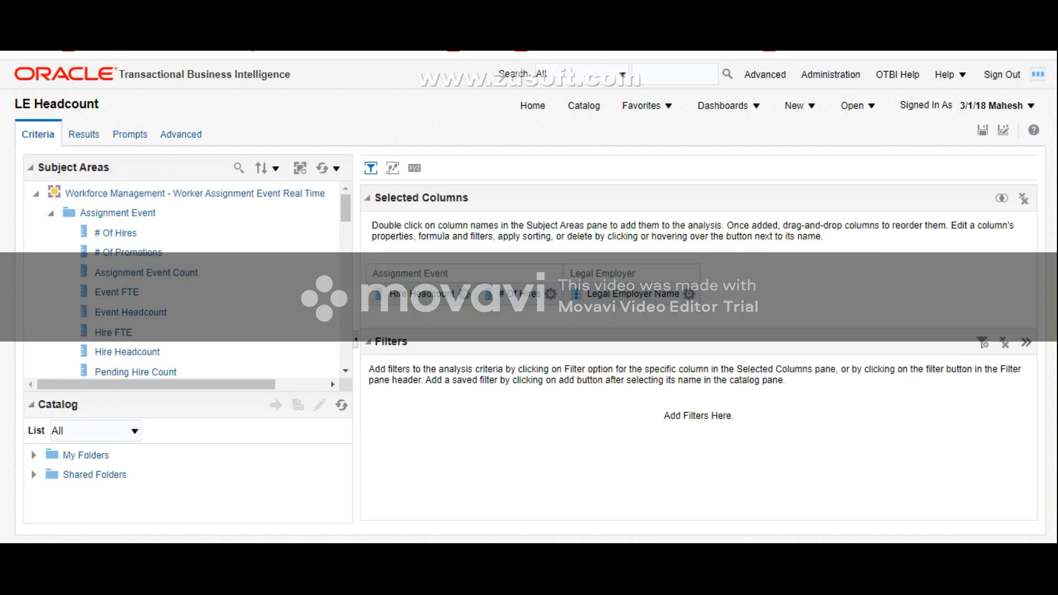
{"action": "left_click", "coordinate": [551, 294]}
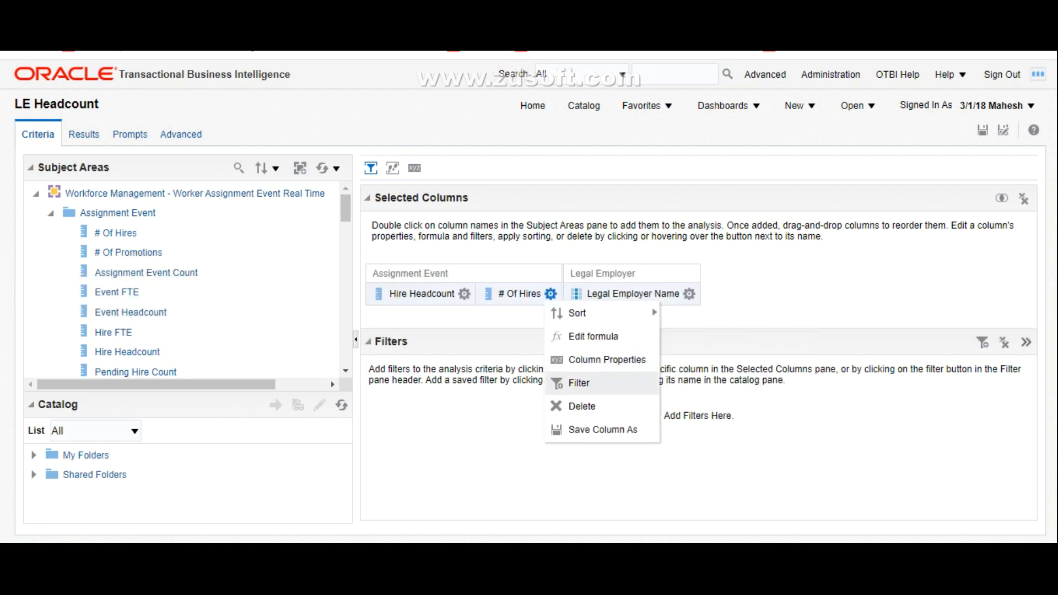
{"action": "left_click", "coordinate": [582, 406]}
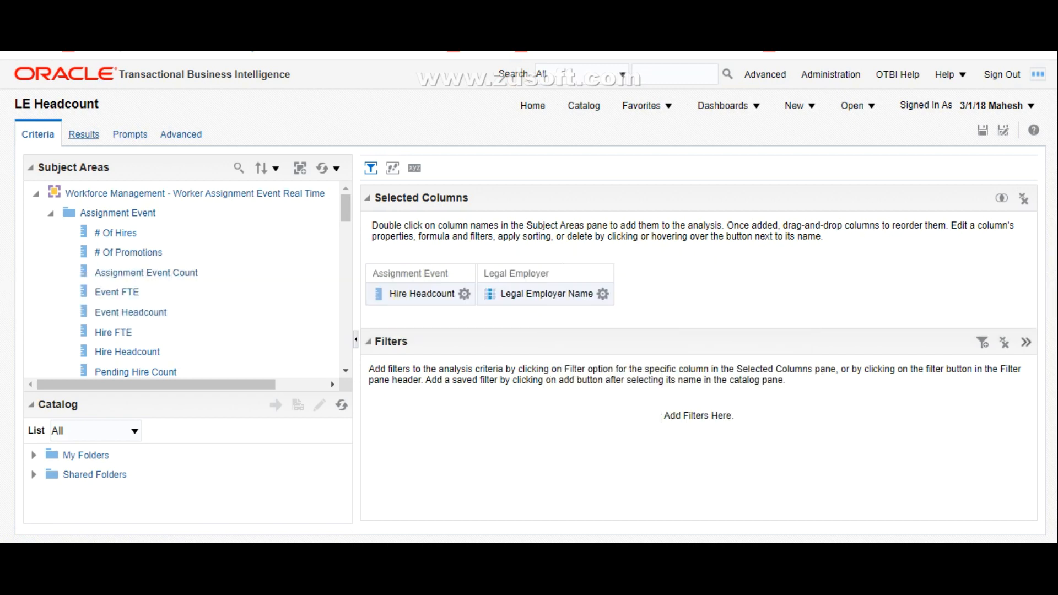
Step: Display the updated results and examine the bar and pie graphs of Hire Headcount by legal employer
{"action": "left_click", "coordinate": [83, 135]}
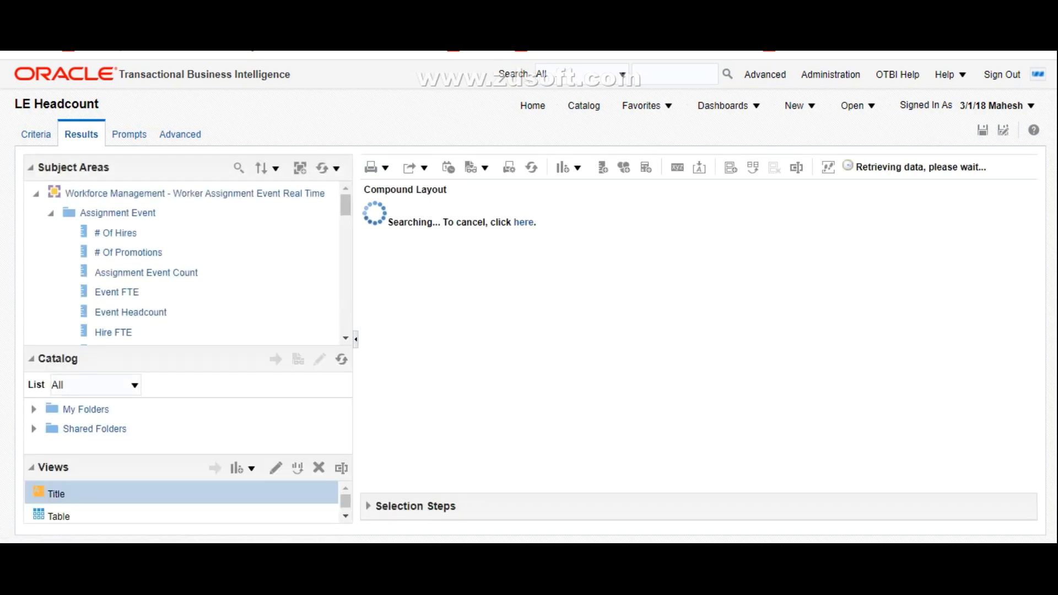
{"action": "scroll", "coordinate": [695, 345], "scroll_direction": "down", "scroll_amount": 4}
{"action": "scroll", "coordinate": [695, 345], "scroll_direction": "down", "scroll_amount": 5}
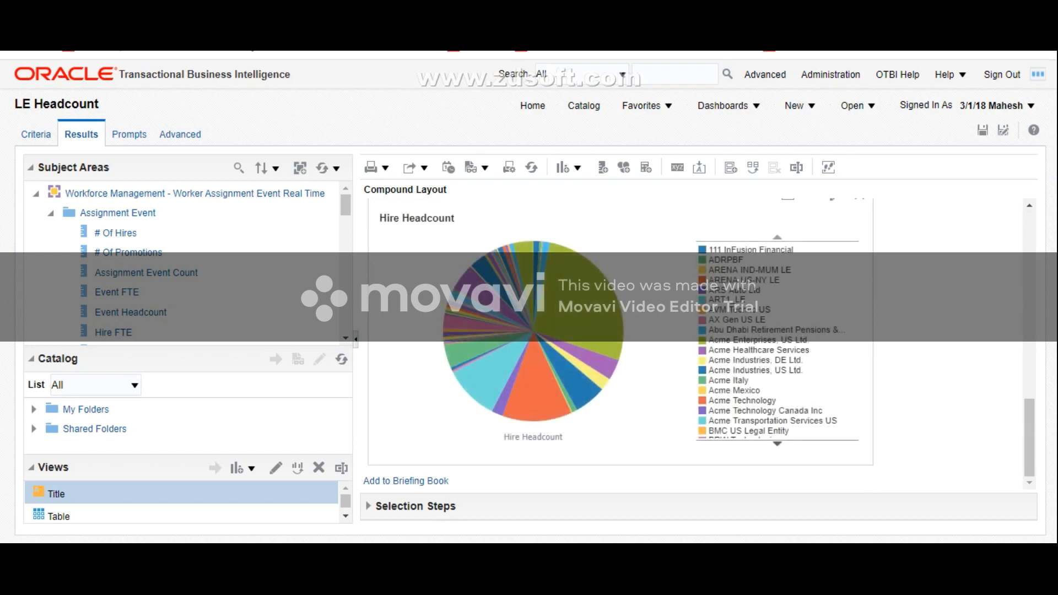
{"action": "scroll", "coordinate": [695, 344], "scroll_direction": "up", "scroll_amount": 1}
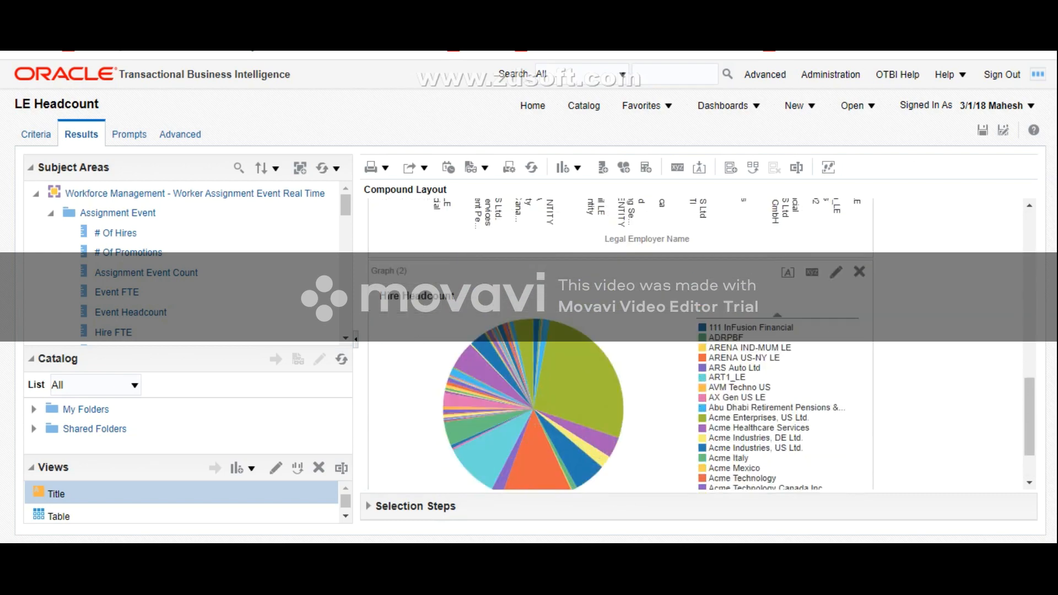
{"action": "scroll", "coordinate": [694, 345], "scroll_direction": "down", "scroll_amount": 2}
{"action": "scroll", "coordinate": [620, 344], "scroll_direction": "up", "scroll_amount": 10}
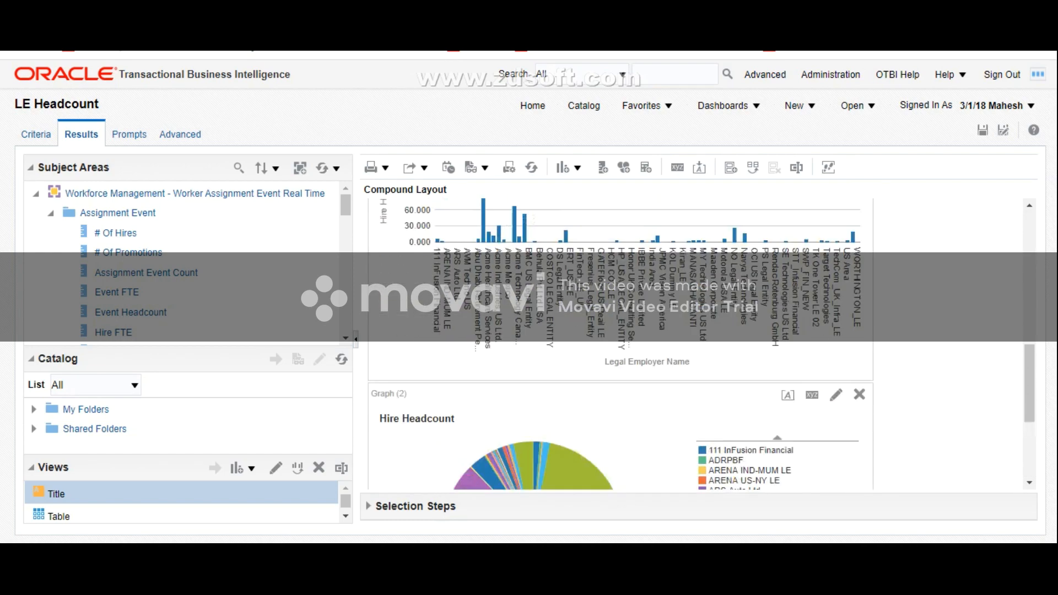
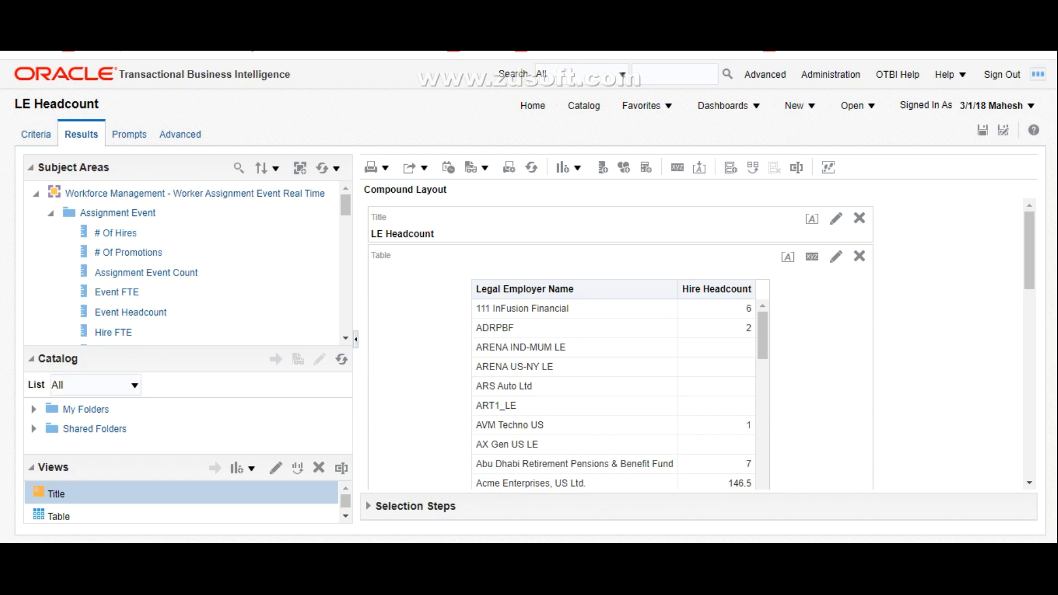
Step: Compare the Hire Headcount pie graph with the legal employer table and save the LE Headcount analysis
{"action": "scroll", "coordinate": [620, 342], "scroll_direction": "down", "scroll_amount": 10}
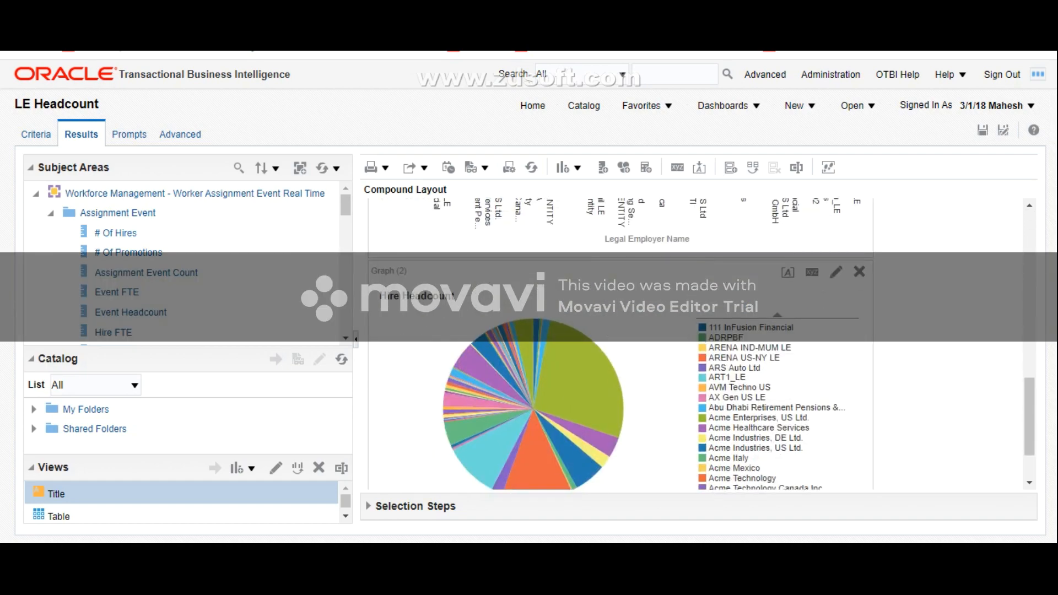
{"action": "scroll", "coordinate": [620, 342], "scroll_direction": "up", "scroll_amount": 10}
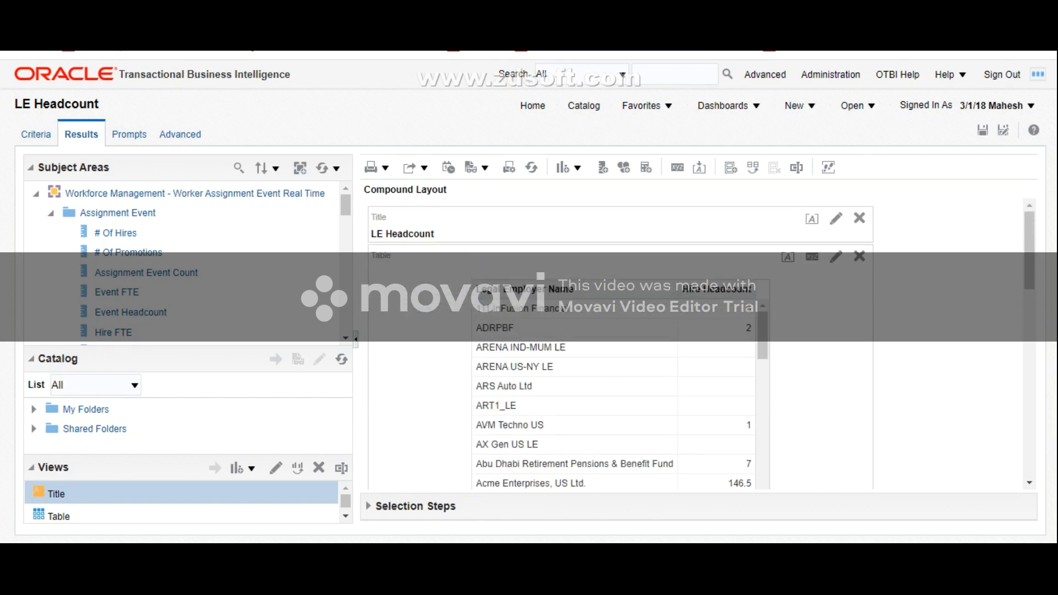
{"action": "scroll", "coordinate": [621, 342], "scroll_direction": "down", "scroll_amount": 10}
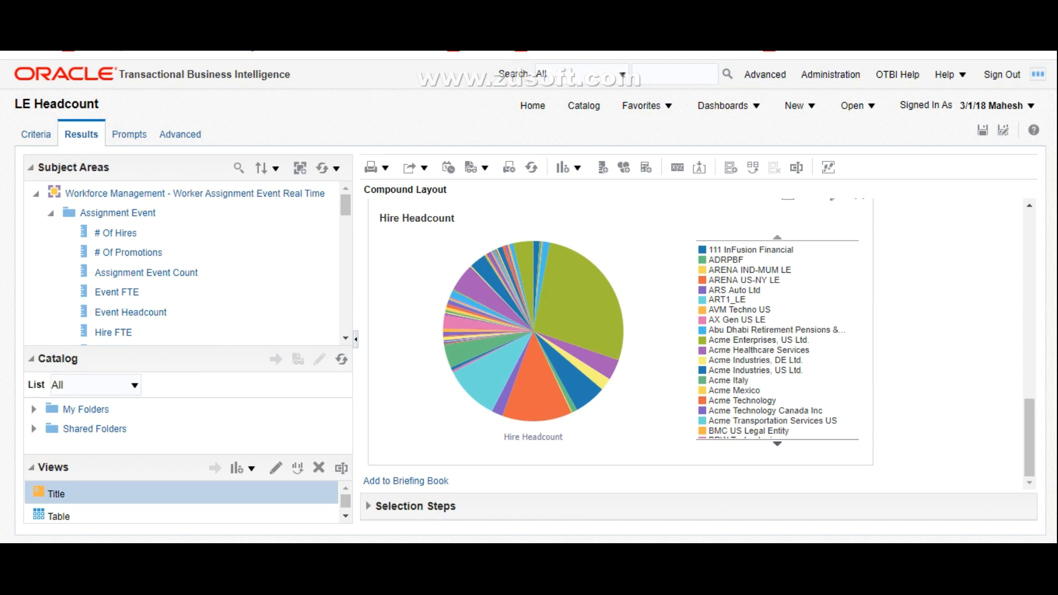
{"action": "scroll", "coordinate": [621, 342], "scroll_direction": "up", "scroll_amount": 10}
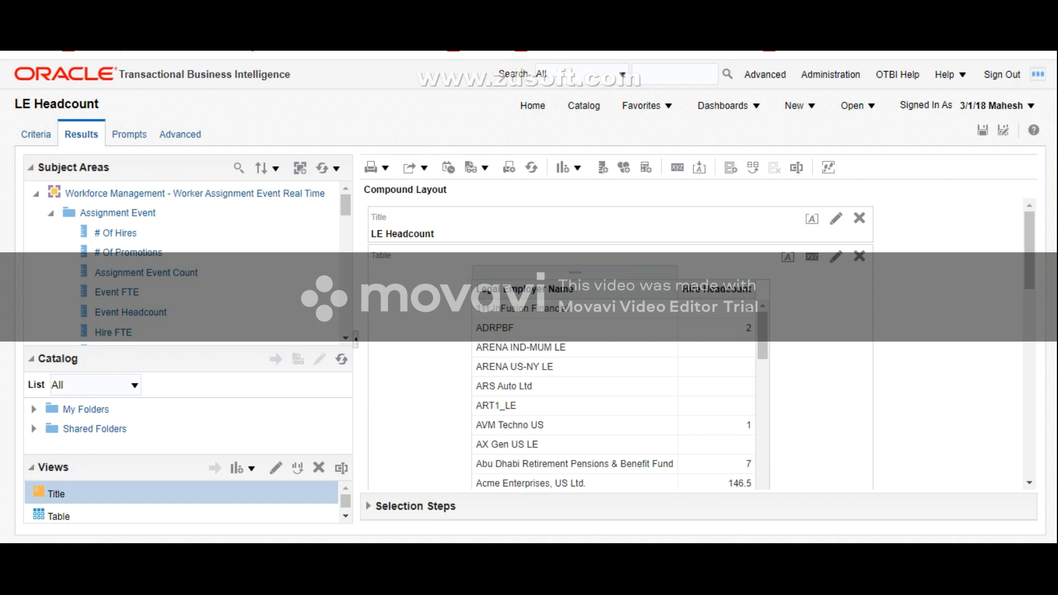
{"action": "scroll", "coordinate": [620, 394], "scroll_direction": "down", "scroll_amount": 3}
{"action": "scroll", "coordinate": [613, 394], "scroll_direction": "down", "scroll_amount": 3}
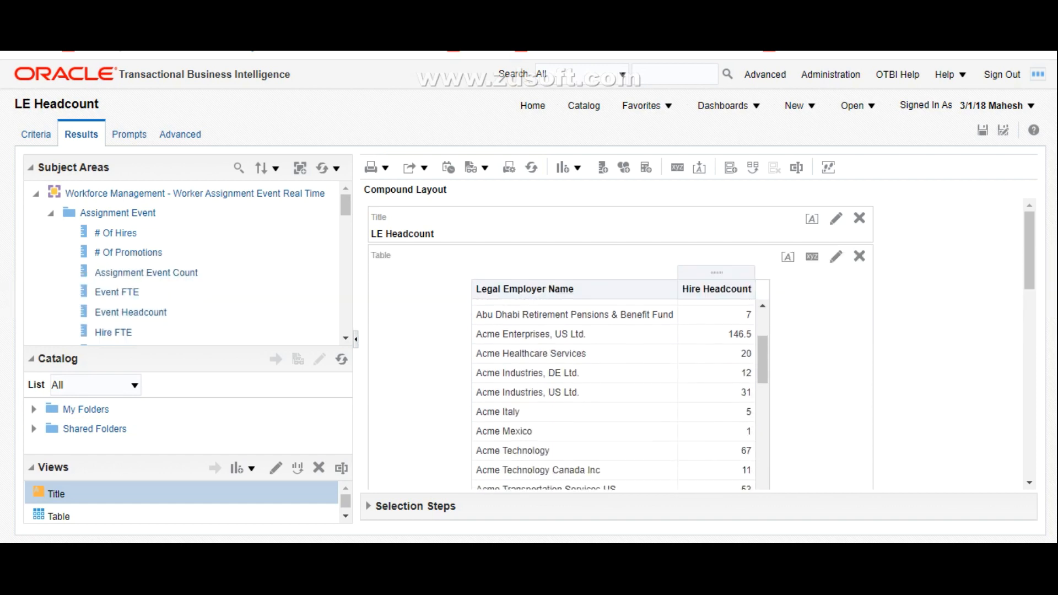
{"action": "left_click", "coordinate": [983, 130]}
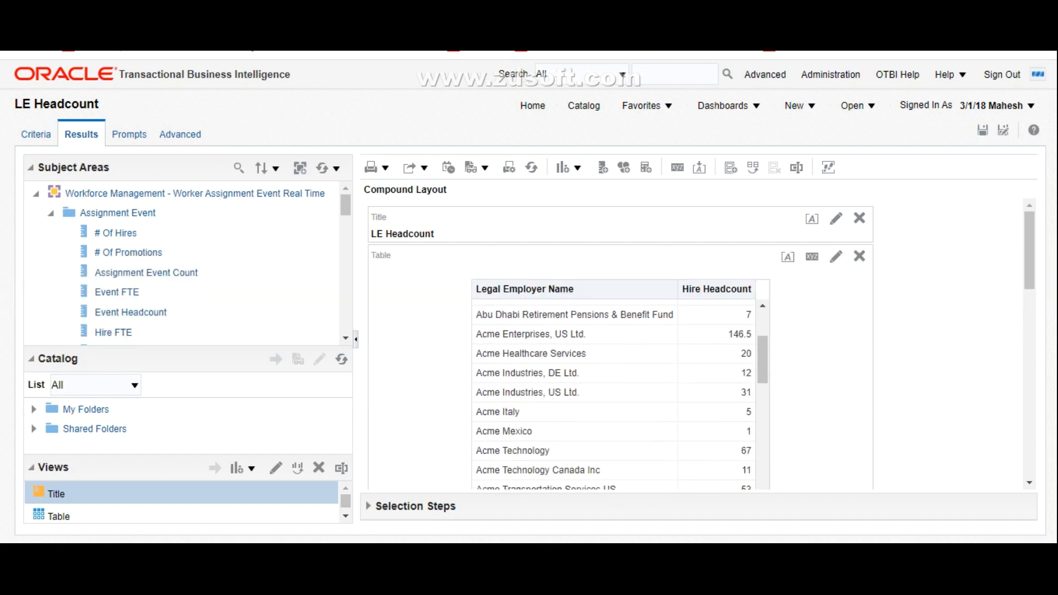
{"action": "scroll", "coordinate": [882, 342], "scroll_direction": "down", "scroll_amount": 3}
{"action": "scroll", "coordinate": [620, 342], "scroll_direction": "down", "scroll_amount": 5}
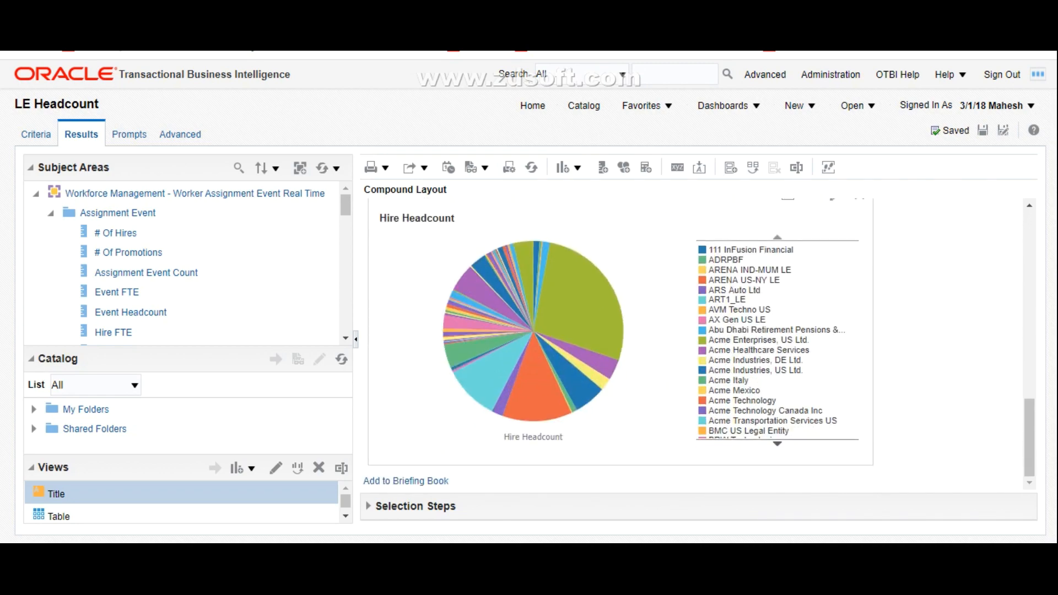
{"action": "scroll", "coordinate": [621, 342], "scroll_direction": "up", "scroll_amount": 10}
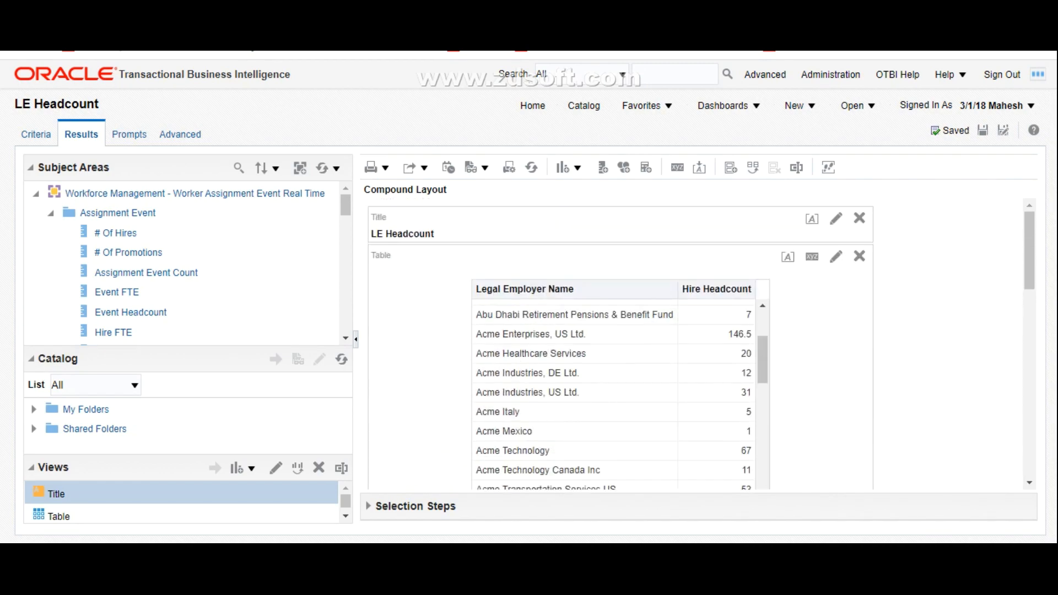
Step: Look through the folders of the Worker Assignment Event Real Time subject area and return to the catalog
{"action": "left_click", "coordinate": [51, 213]}
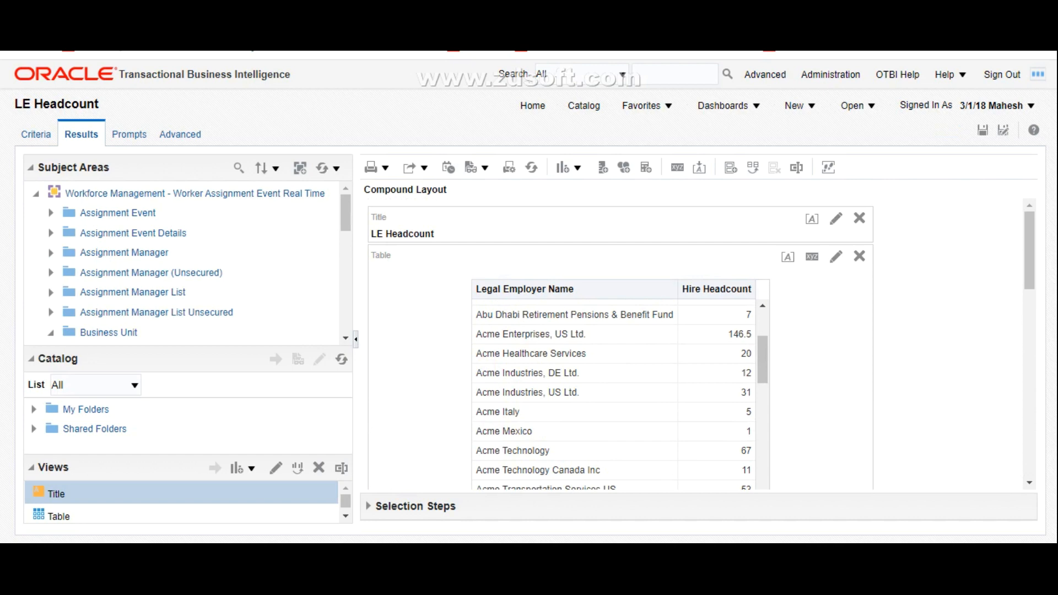
{"action": "scroll", "coordinate": [182, 265], "scroll_direction": "down", "scroll_amount": 5}
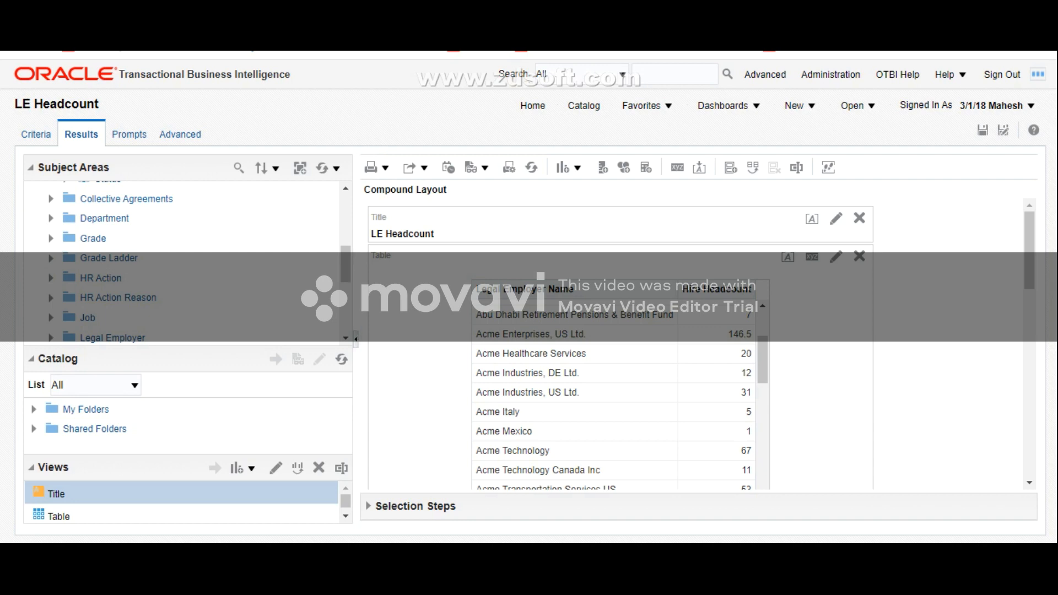
{"action": "scroll", "coordinate": [181, 265], "scroll_direction": "up", "scroll_amount": 5}
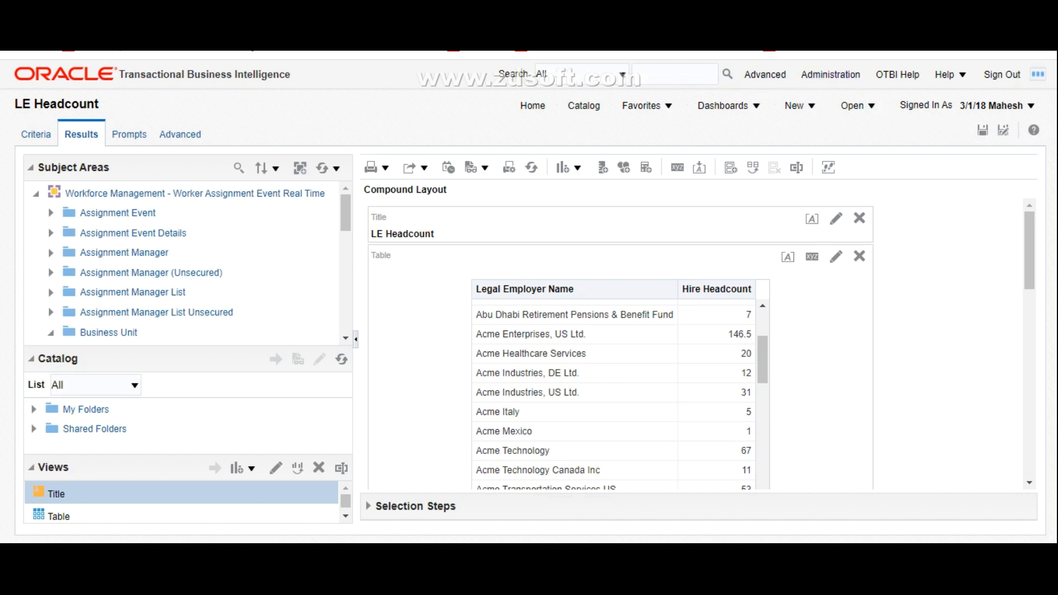
{"action": "left_click", "coordinate": [583, 106]}
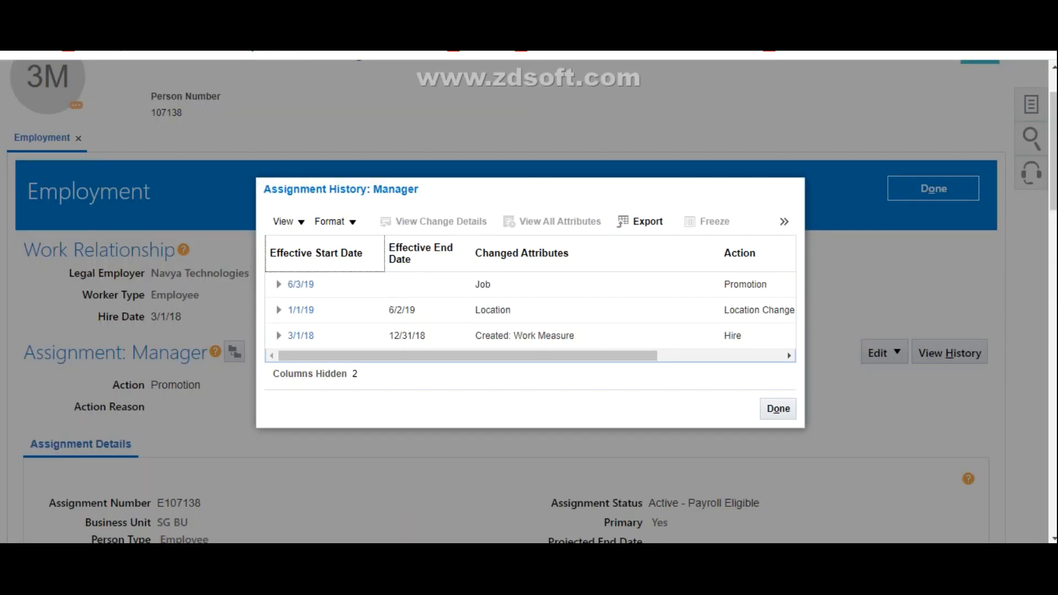
Step: Close and reopen the worker's assignment history, and examine its effective dates, changed attributes, actions and action reasons
{"action": "left_click", "coordinate": [779, 409]}
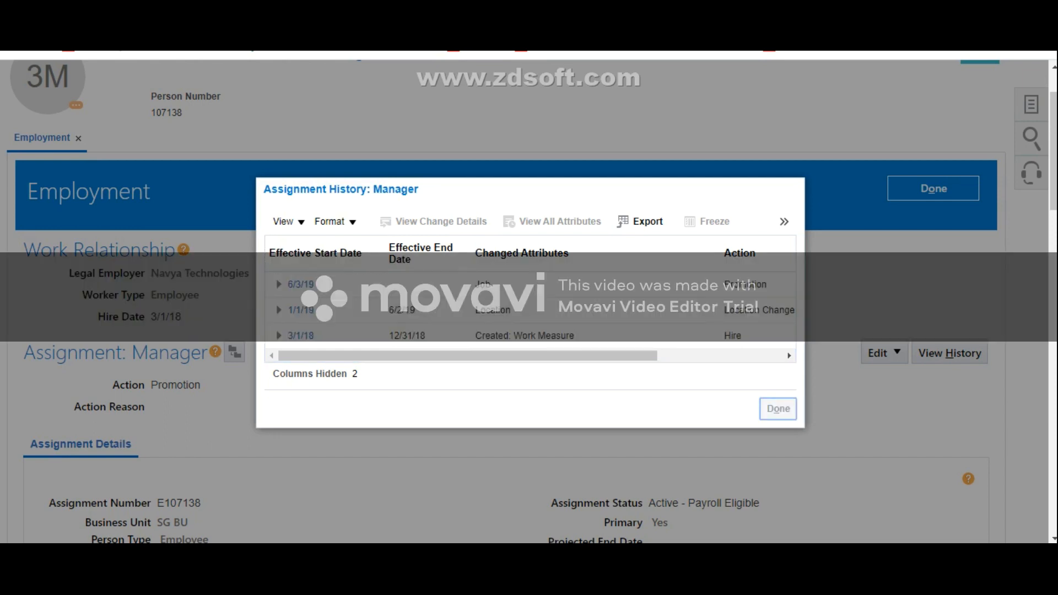
{"action": "scroll", "coordinate": [528, 301], "scroll_direction": "down", "scroll_amount": 1}
{"action": "scroll", "coordinate": [529, 301], "scroll_direction": "up", "scroll_amount": 2}
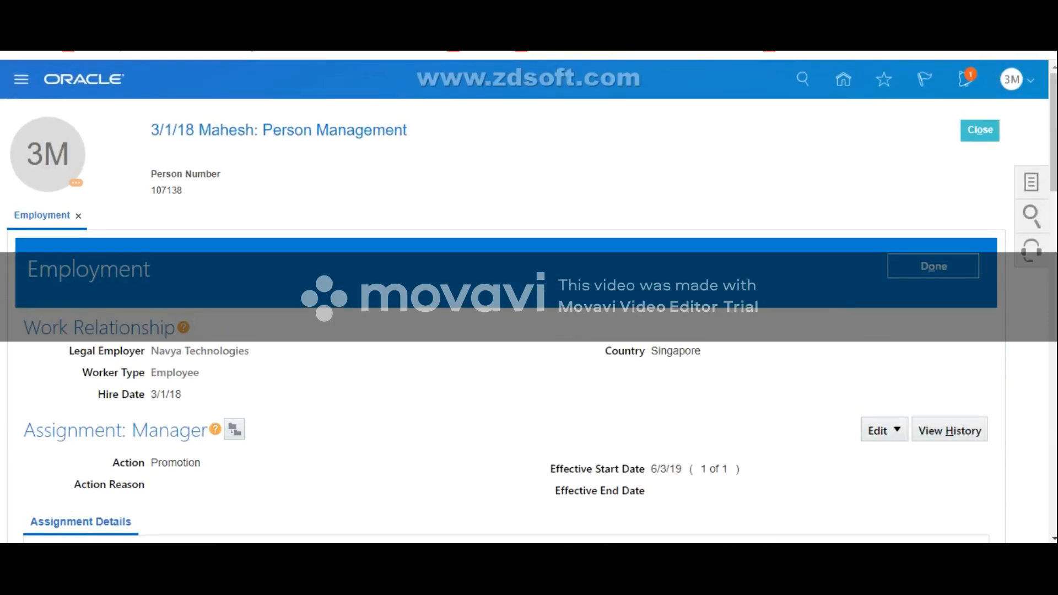
{"action": "left_click", "coordinate": [950, 430]}
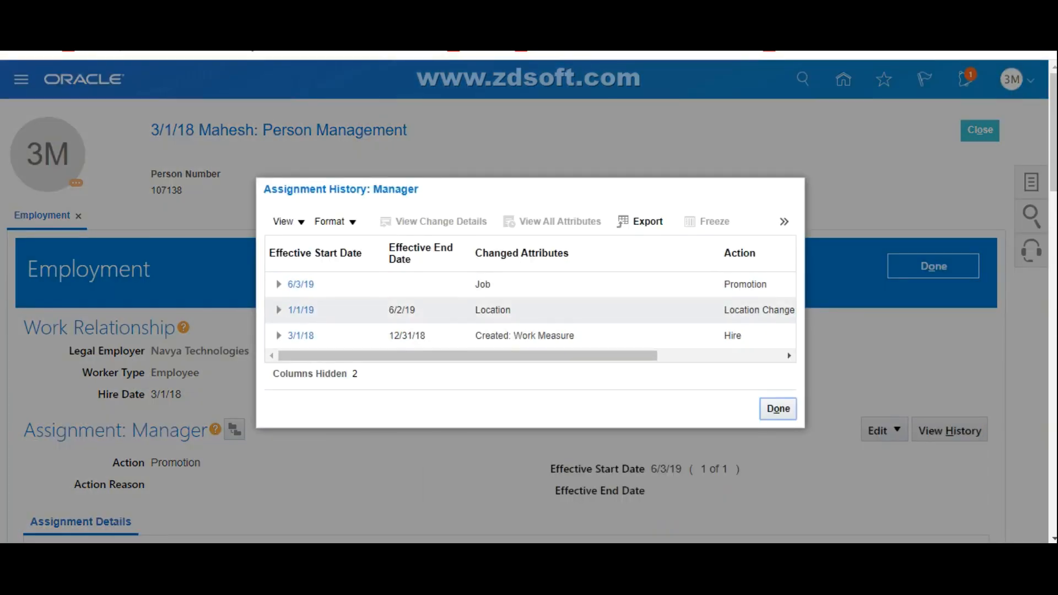
{"action": "left_click_drag", "start_coordinate": [467, 356], "coordinate": [593, 356]}
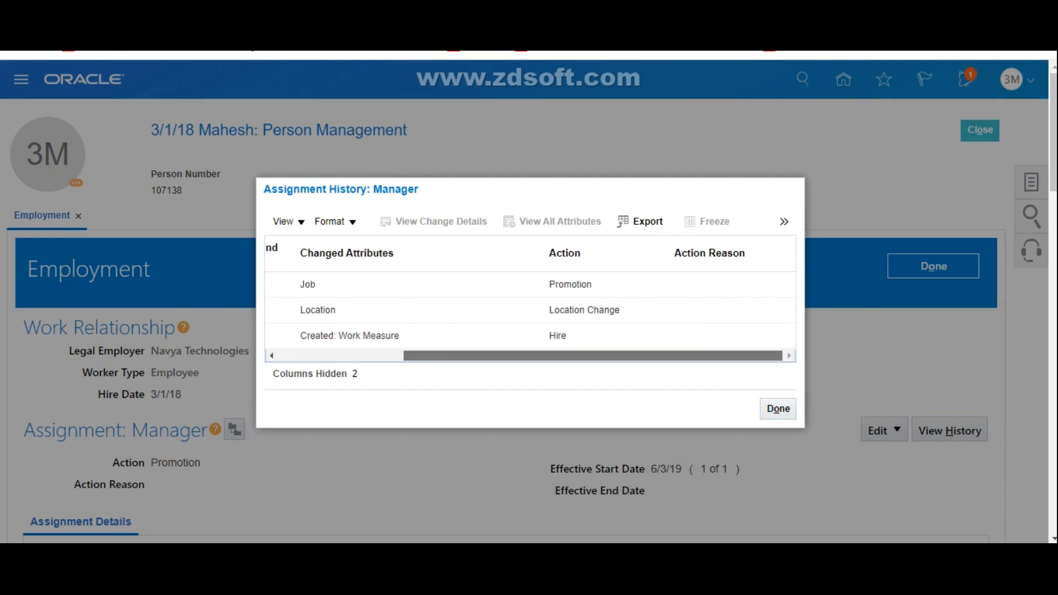
{"action": "left_click_drag", "start_coordinate": [593, 356], "coordinate": [467, 357]}
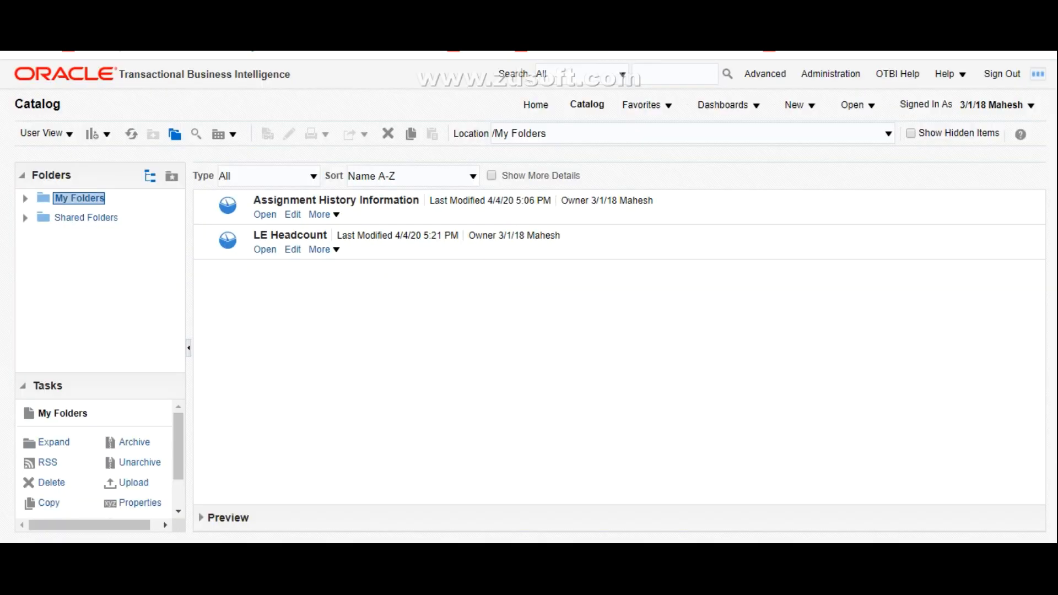
Step: Create a new analysis on the Workforce Management - Work Relationship Real Time subject area, found by searching for Workforce Management
{"action": "left_click", "coordinate": [801, 105]}
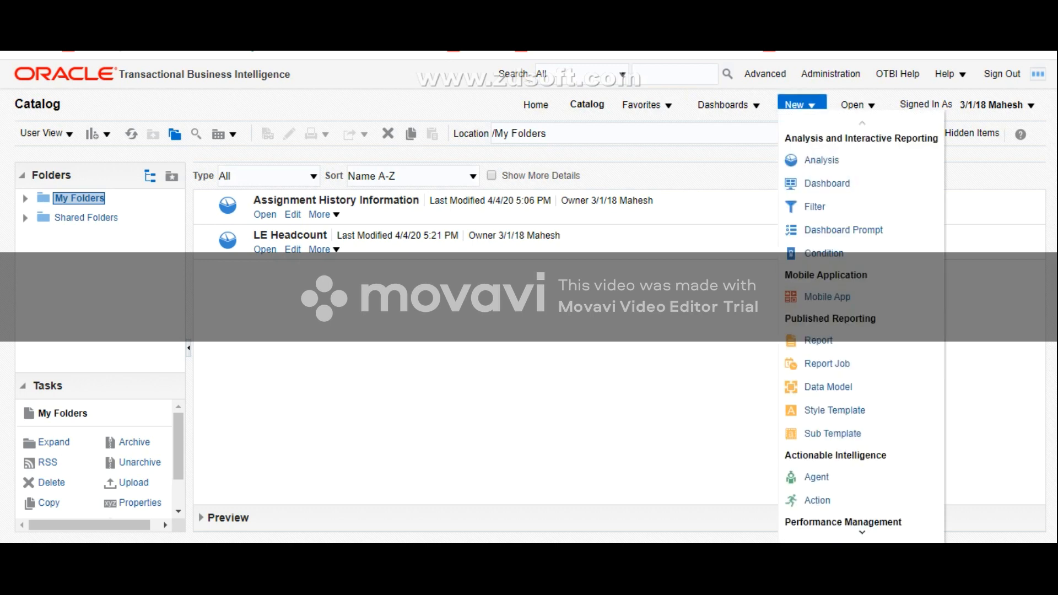
{"action": "left_click", "coordinate": [822, 160]}
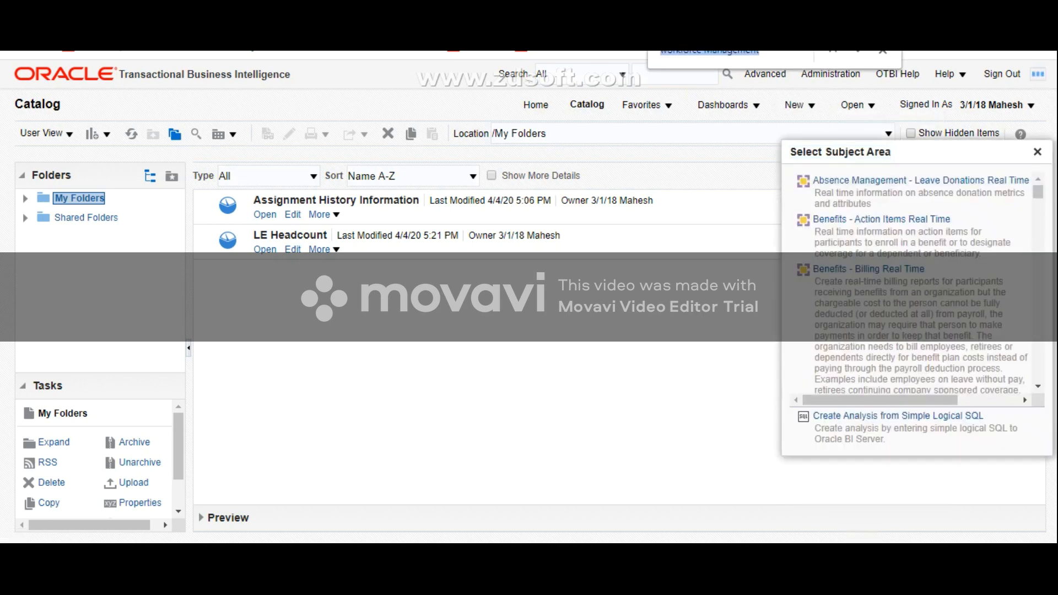
{"action": "key", "text": "Return"}
{"action": "key", "text": "Return"}
{"action": "key", "text": "Return"}
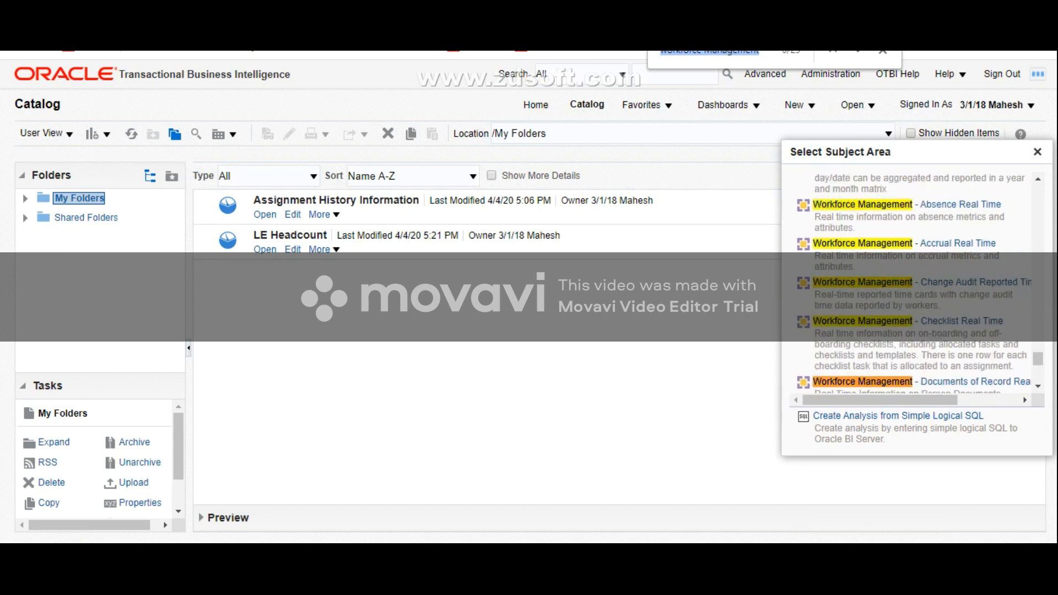
{"action": "key", "text": "Return"}
{"action": "key", "text": "Return"}
{"action": "key", "text": "Return"}
{"action": "key", "text": "Return"}
{"action": "key", "text": "Return"}
{"action": "key", "text": "Return"}
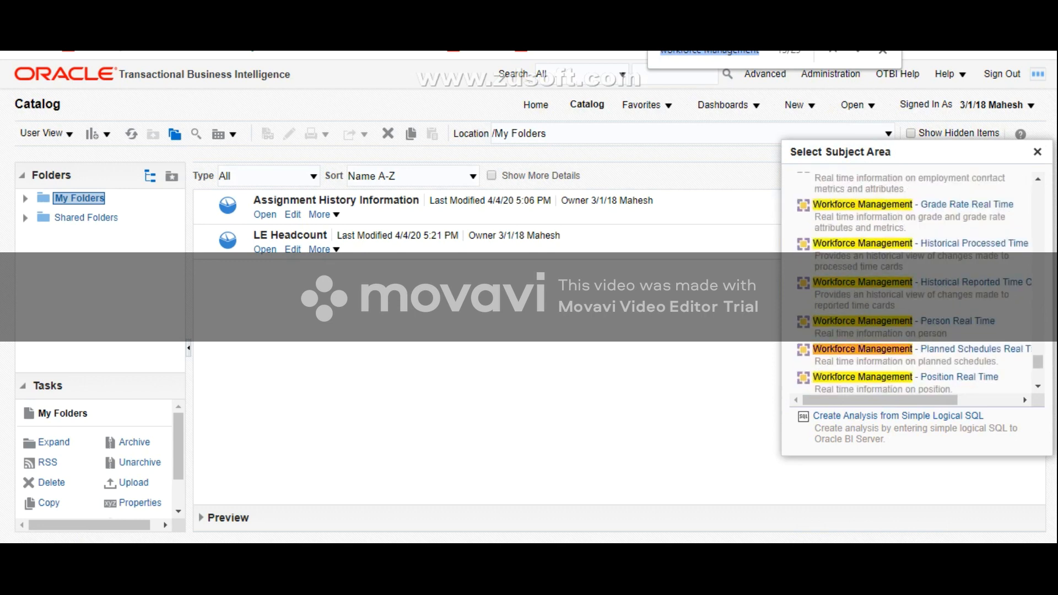
{"action": "key", "text": "Return"}
{"action": "key", "text": "Return"}
{"action": "key", "text": "Return"}
{"action": "key", "text": "Return"}
{"action": "key", "text": "Return"}
{"action": "key", "text": "Return"}
{"action": "key", "text": "Return"}
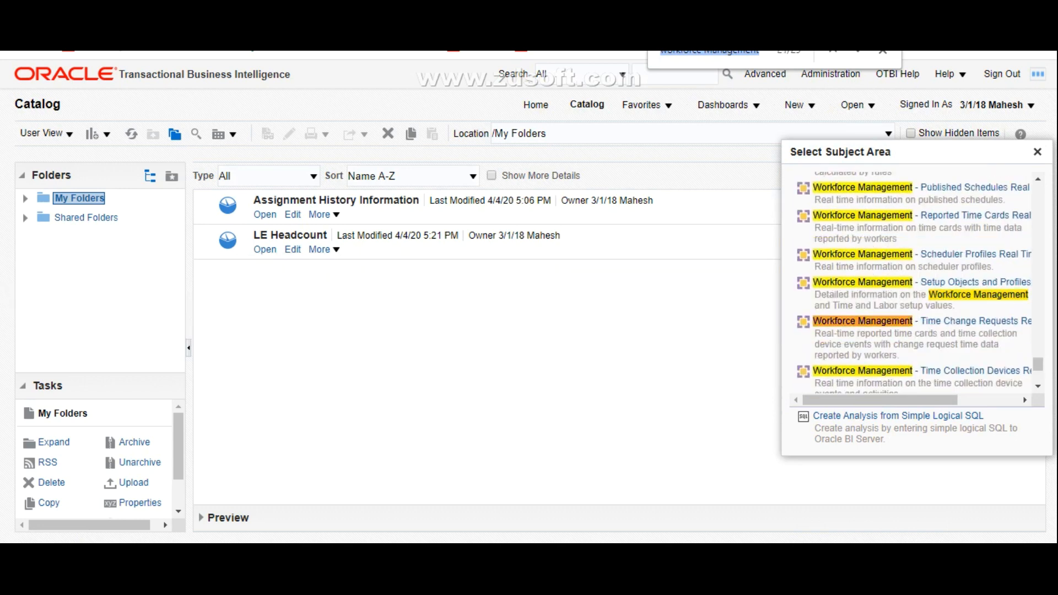
{"action": "key", "text": "Return"}
{"action": "key", "text": "Return"}
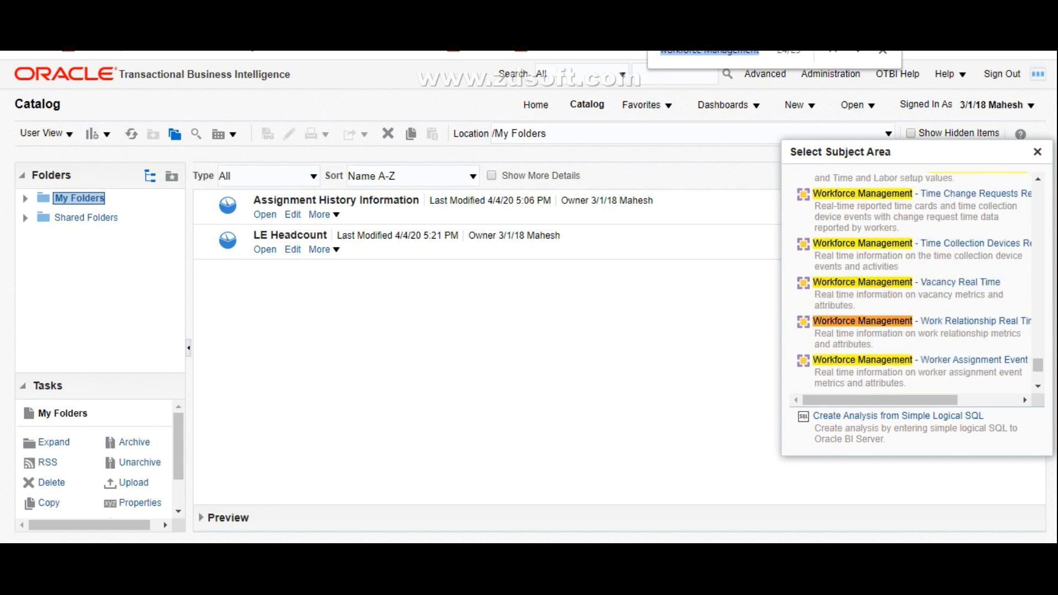
{"action": "mouse_move", "coordinate": [888, 401]}
{"action": "left_mouse_down"}
{"action": "mouse_move", "coordinate": [935, 401]}
{"action": "mouse_move", "coordinate": [887, 400]}
{"action": "left_mouse_up"}
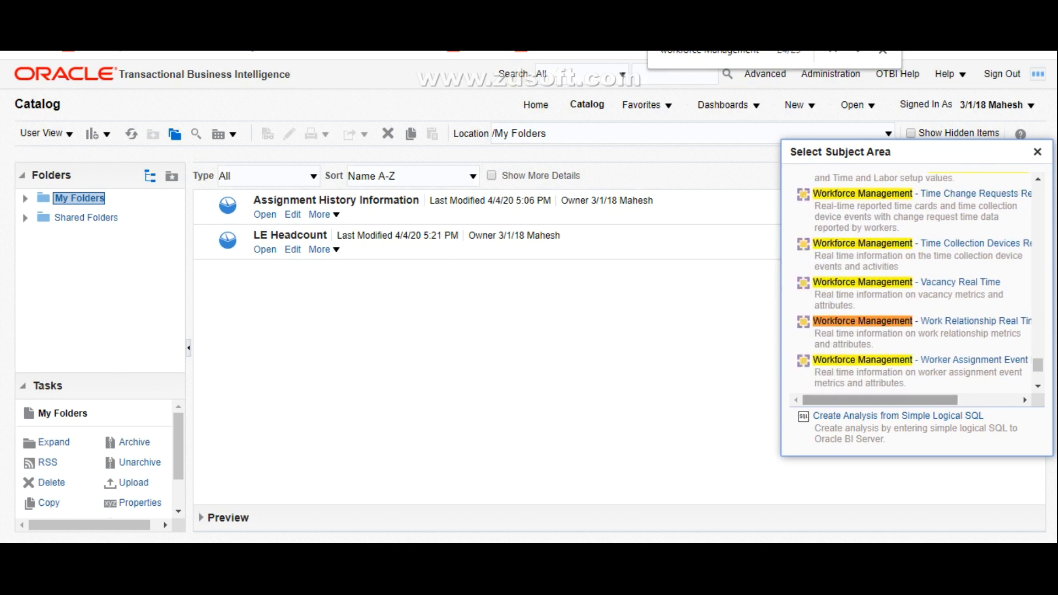
{"action": "left_click", "coordinate": [931, 322]}
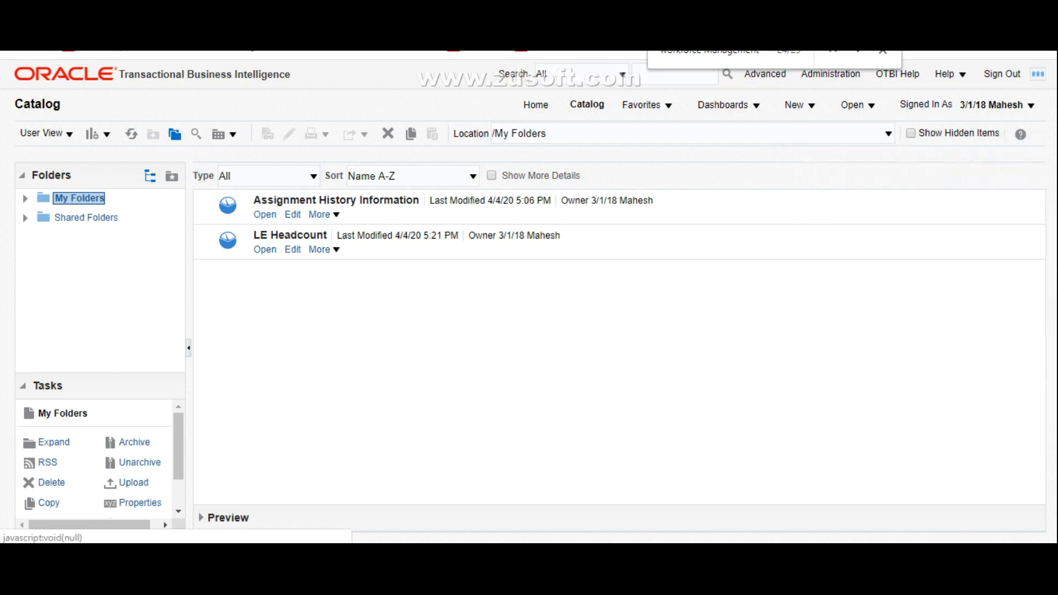
Step: Create a new analysis on the Workforce Management - Worker Assignment Real Time subject area, found by searching for Workforce Management
{"action": "left_click", "coordinate": [802, 105]}
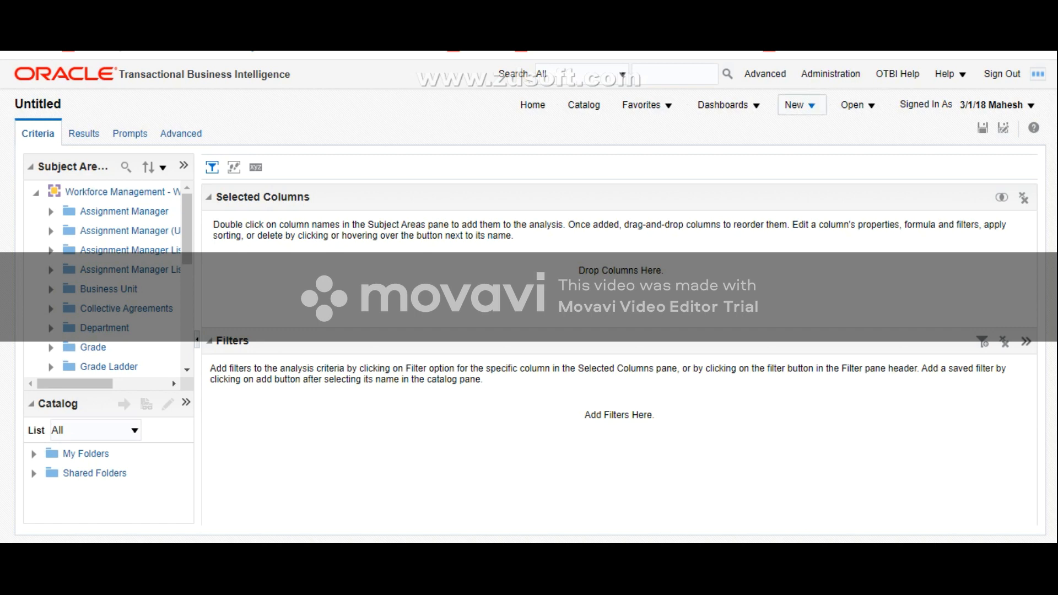
{"action": "left_click", "coordinate": [798, 104]}
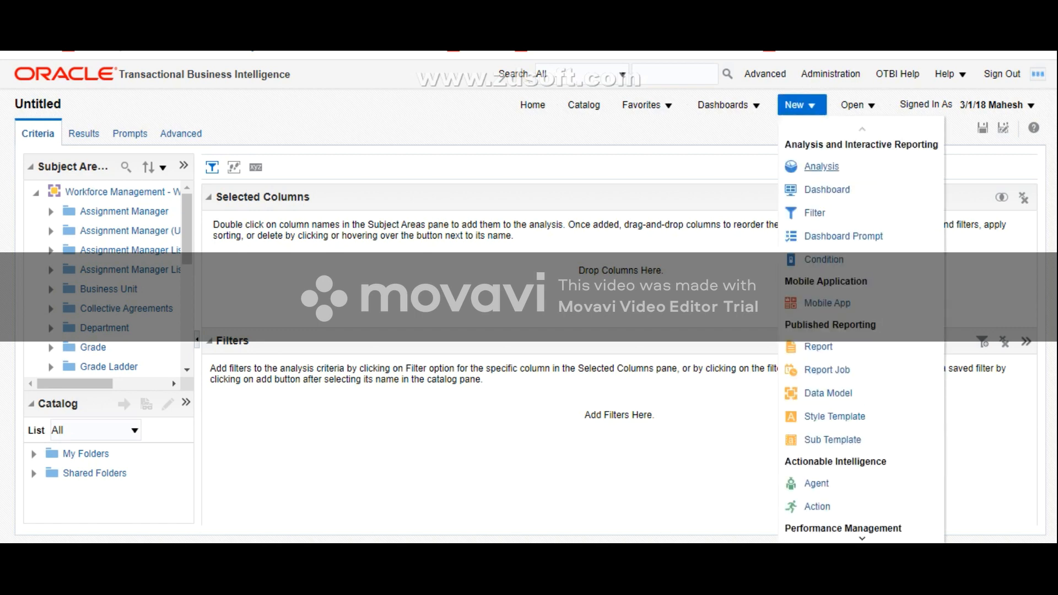
{"action": "left_click", "coordinate": [822, 167]}
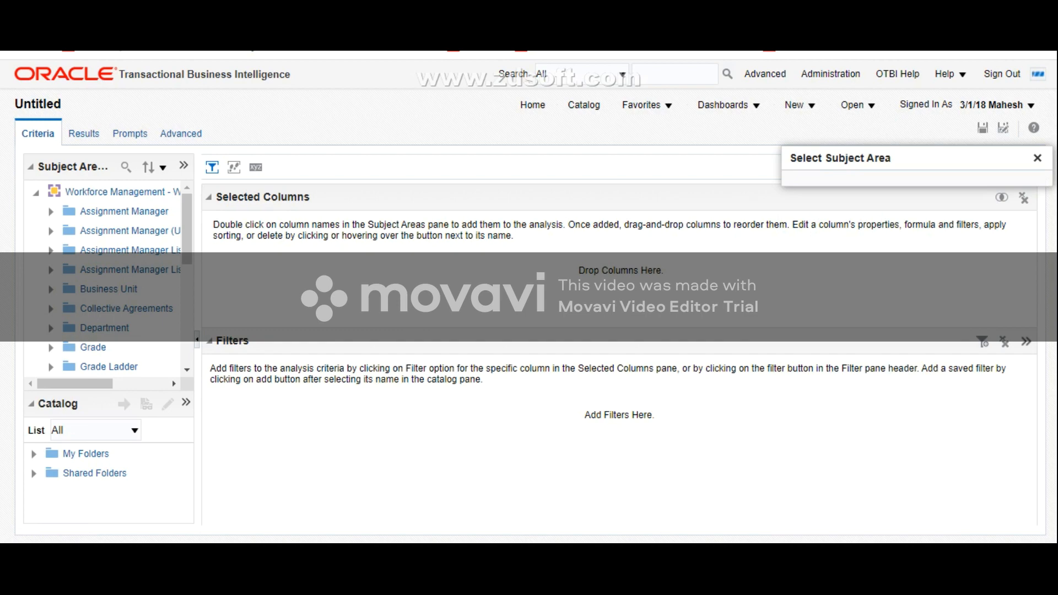
{"action": "scroll", "coordinate": [913, 290], "scroll_direction": "down", "scroll_amount": 15}
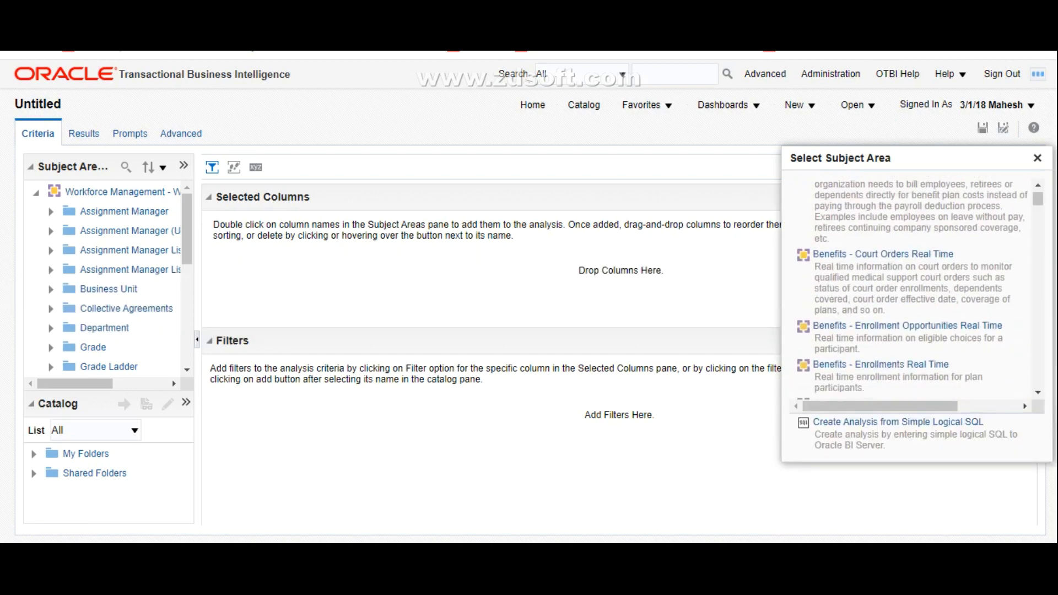
{"action": "scroll", "coordinate": [913, 290], "scroll_direction": "down", "scroll_amount": 15}
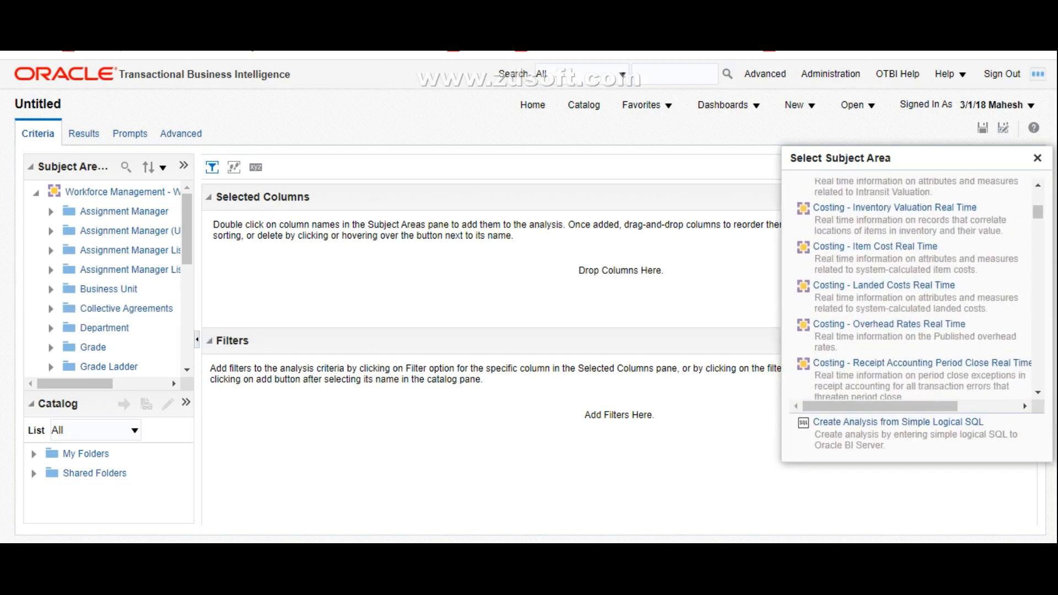
{"action": "key", "text": "ctrl+f"}
{"action": "key", "text": "Return"}
{"action": "key", "text": "Return"}
{"action": "key", "text": "Return"}
{"action": "key", "text": "Return"}
{"action": "key", "text": "Return"}
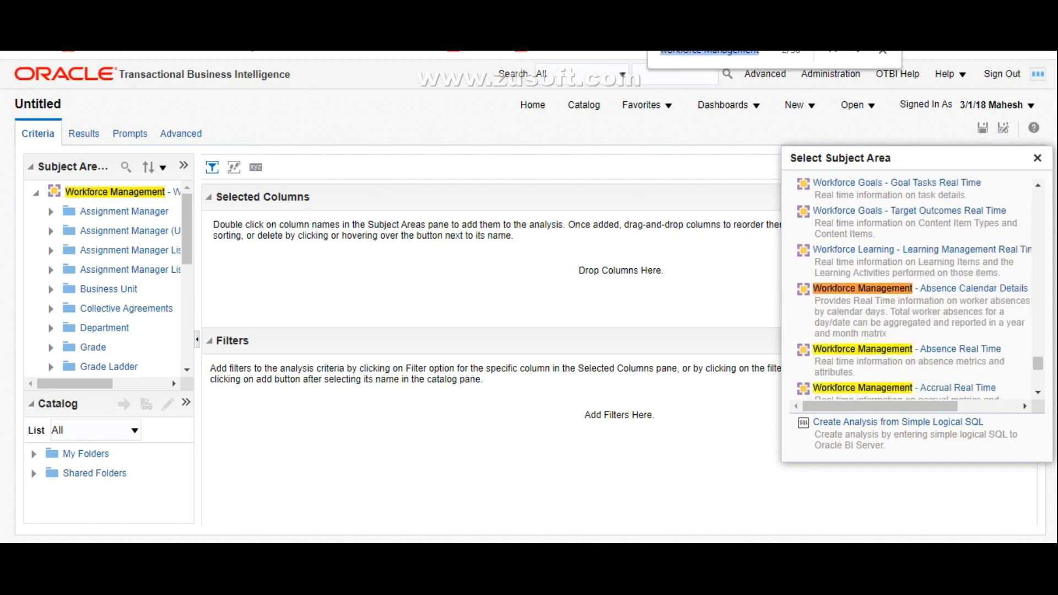
{"action": "key", "text": "Return"}
{"action": "key", "text": "Return"}
{"action": "key", "text": "Return"}
{"action": "key", "text": "Return"}
{"action": "key", "text": "Return"}
{"action": "key", "text": "Return"}
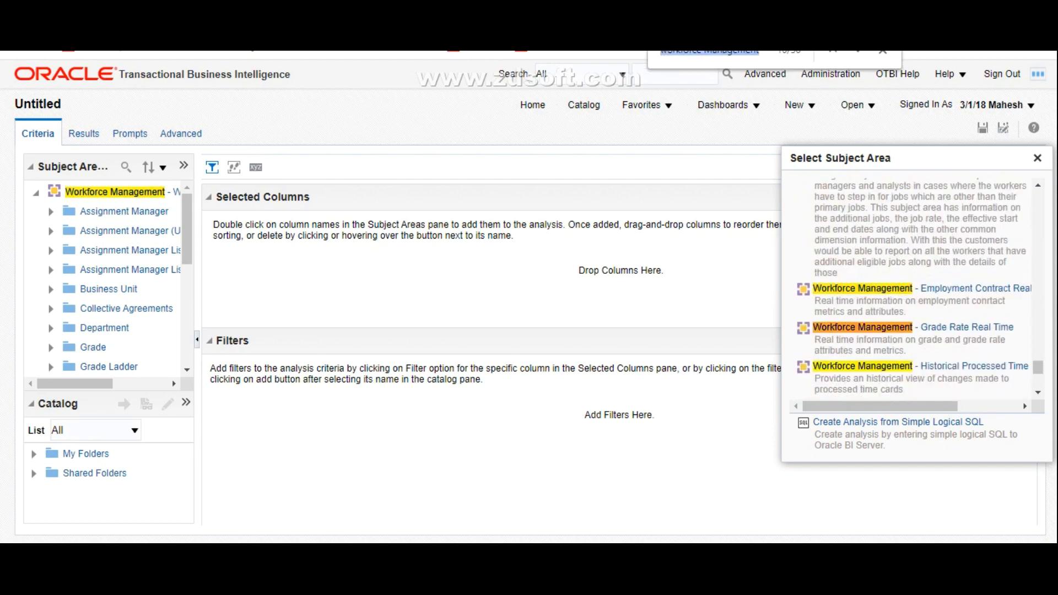
{"action": "key", "text": "Return"}
{"action": "key", "text": "Return"}
{"action": "key", "text": "Return"}
{"action": "key", "text": "Return"}
{"action": "key", "text": "Return"}
{"action": "key", "text": "Return"}
{"action": "key", "text": "Return"}
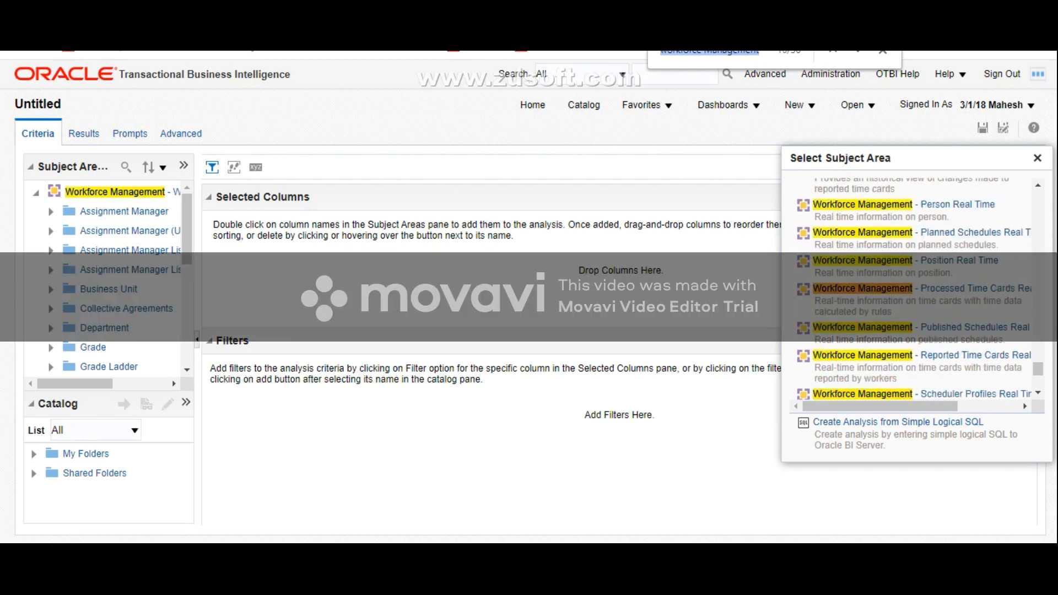
{"action": "key", "text": "Return"}
{"action": "key", "text": "Return"}
{"action": "key", "text": "Return"}
{"action": "key", "text": "Return"}
{"action": "key", "text": "Return"}
{"action": "key", "text": "Return"}
{"action": "key", "text": "Return"}
{"action": "key", "text": "Return"}
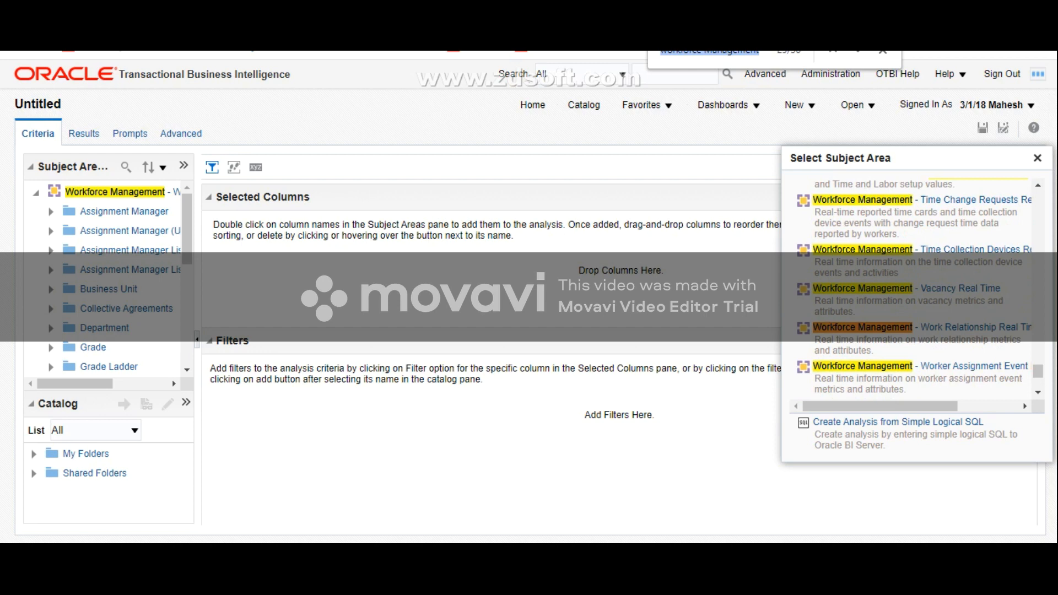
{"action": "left_click_drag", "start_coordinate": [882, 407], "coordinate": [909, 406]}
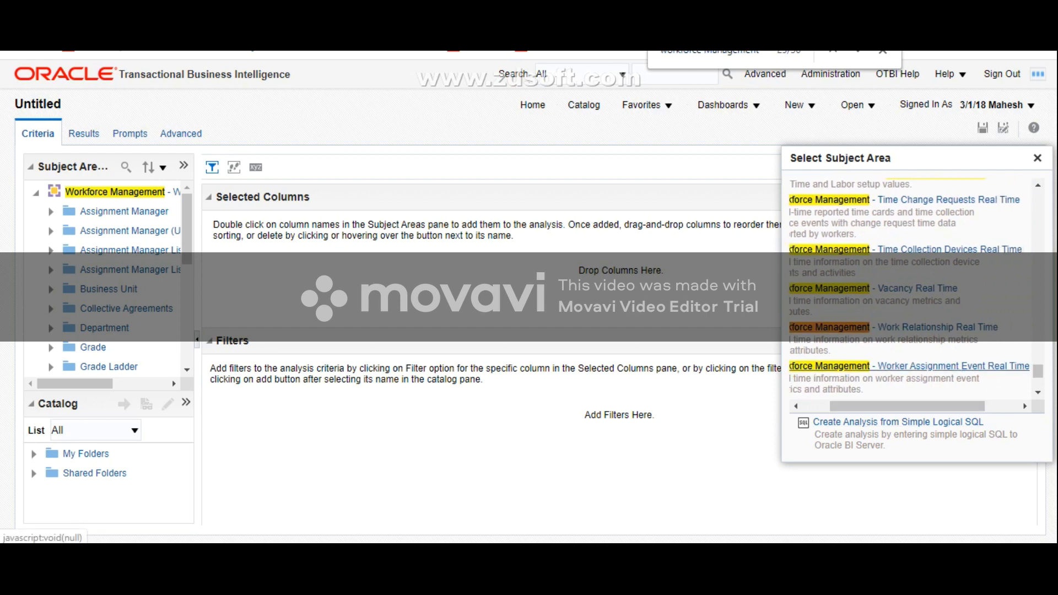
{"action": "scroll", "coordinate": [910, 287], "scroll_direction": "down", "scroll_amount": 2}
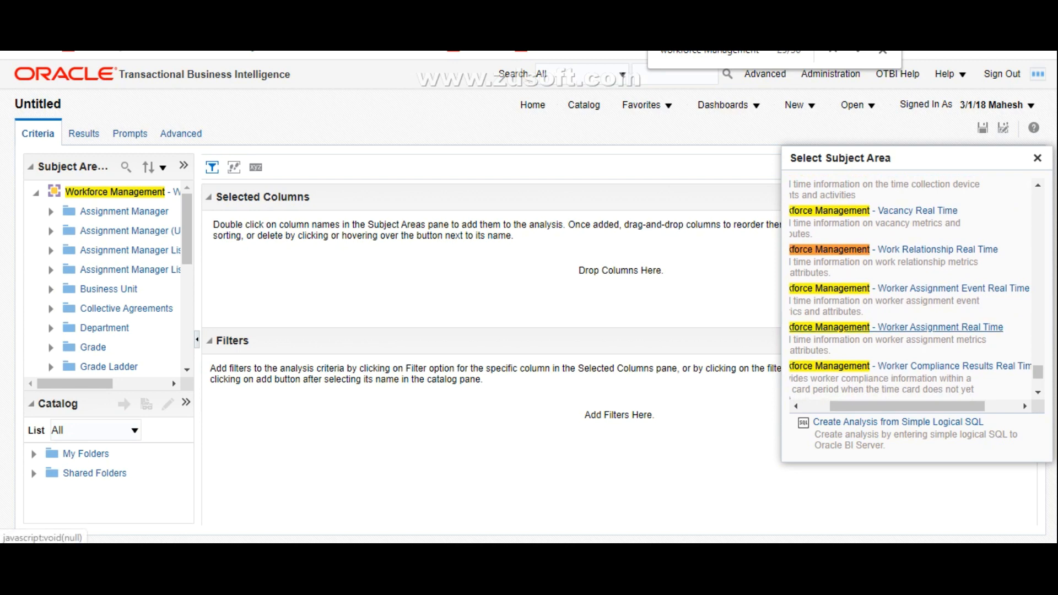
{"action": "left_click_drag", "start_coordinate": [904, 407], "coordinate": [884, 407]}
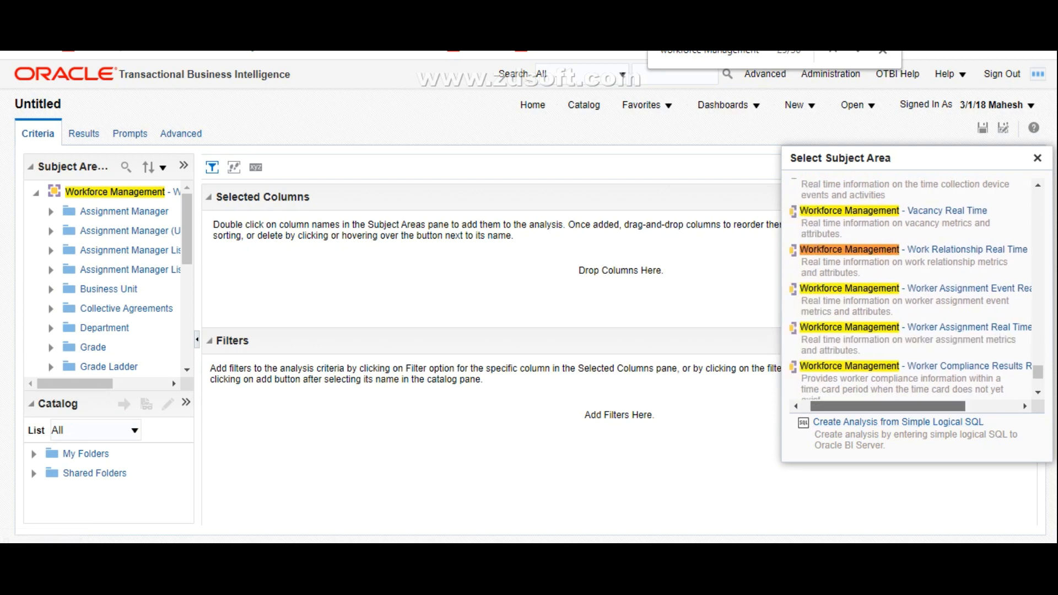
{"action": "left_click", "coordinate": [970, 327]}
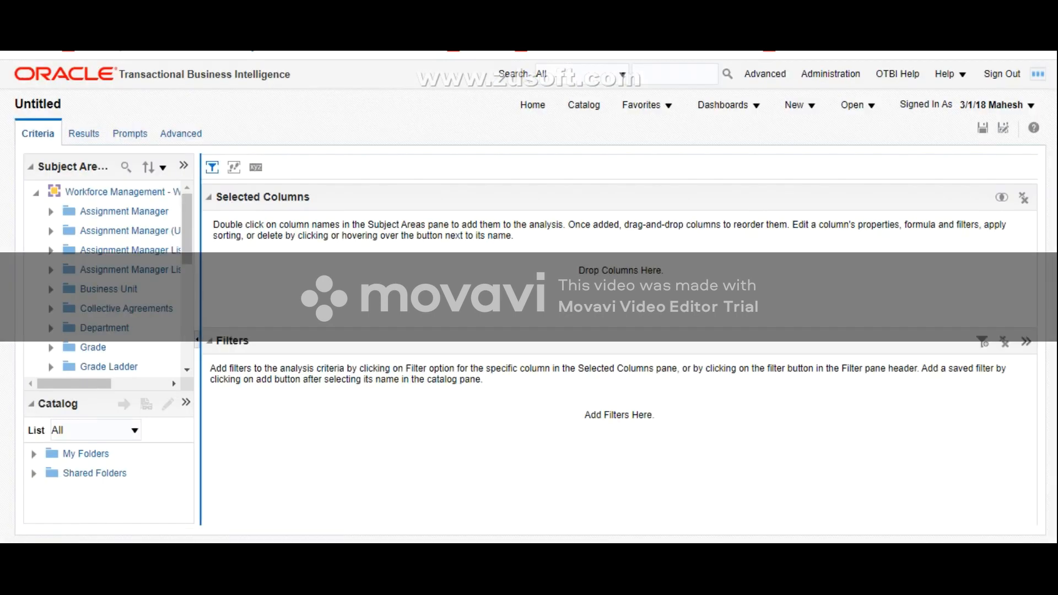
Step: Widen the Subject Areas pane and add the Person Number column from the Worker folder to the analysis
{"action": "left_click_drag", "start_coordinate": [198, 298], "coordinate": [303, 298]}
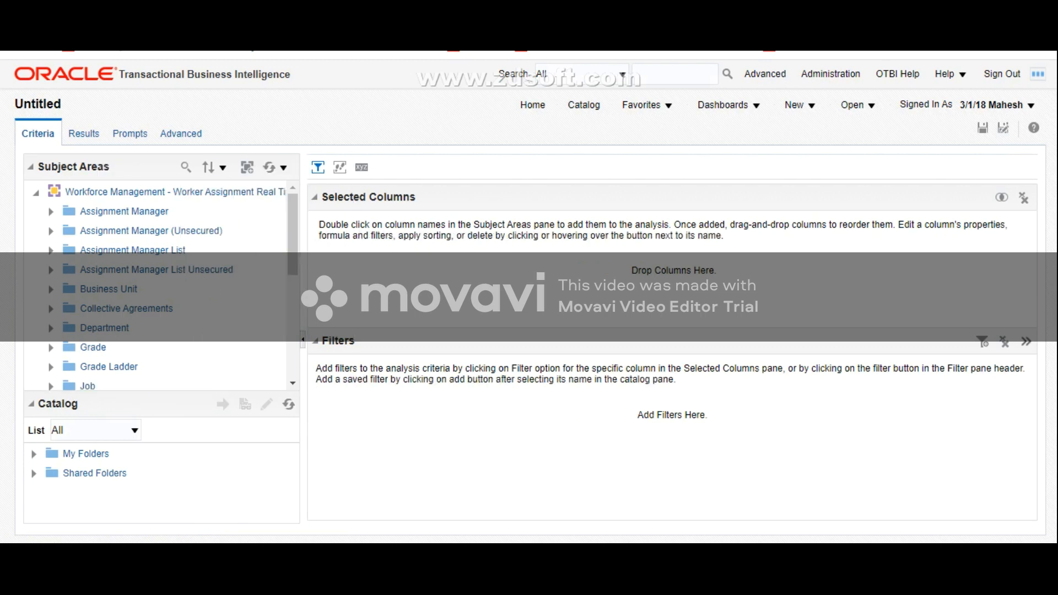
{"action": "left_click_drag", "start_coordinate": [303, 298], "coordinate": [356, 298]}
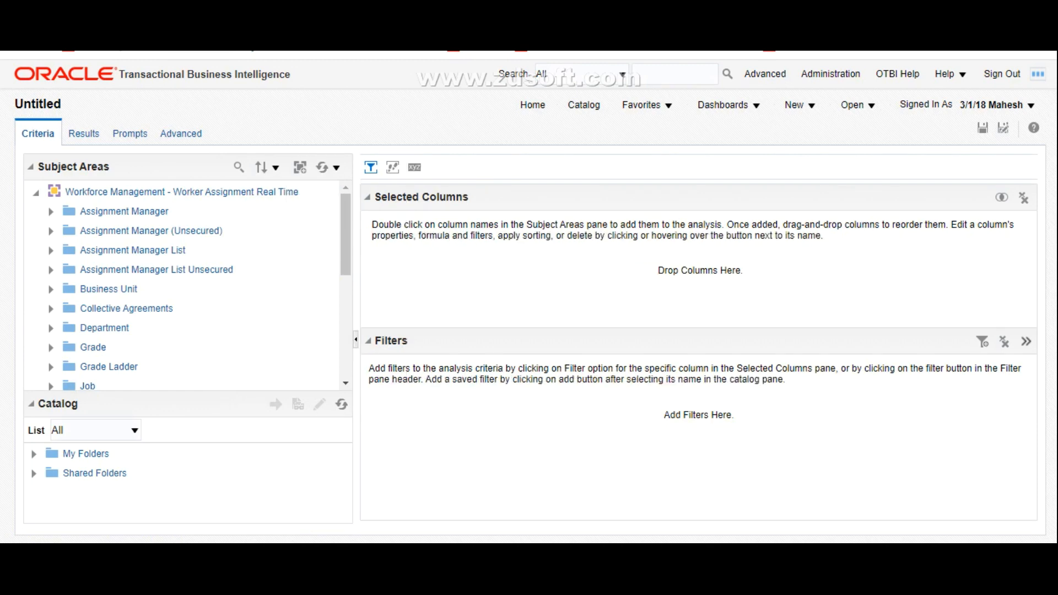
{"action": "scroll", "coordinate": [182, 284], "scroll_direction": "down", "scroll_amount": 5}
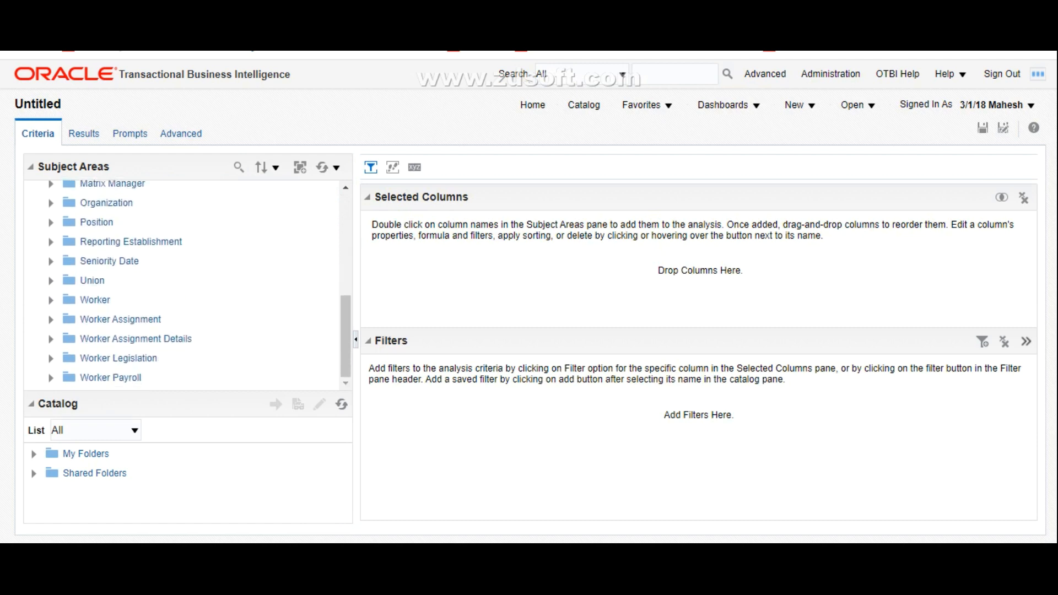
{"action": "left_click", "coordinate": [50, 300]}
{"action": "scroll", "coordinate": [182, 284], "scroll_direction": "down", "scroll_amount": 4}
{"action": "key", "text": "ctrl+f"}
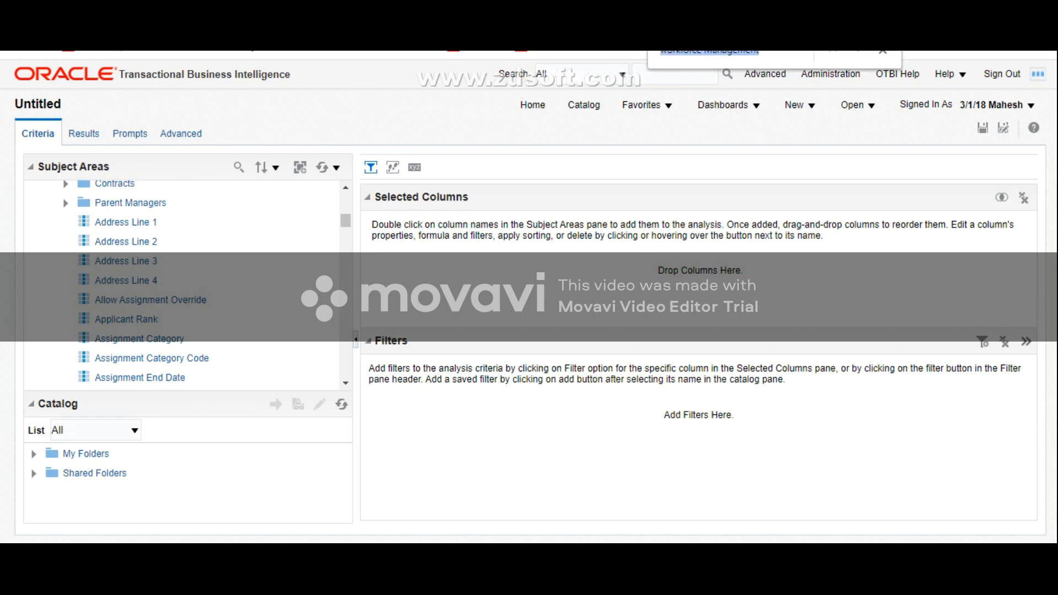
{"action": "type", "text": "person"}
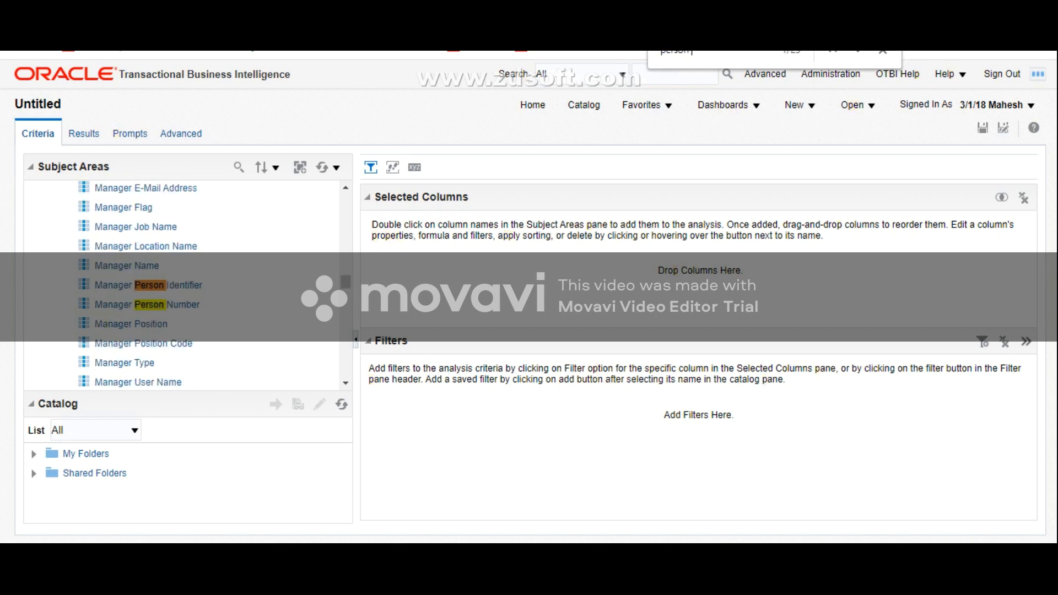
{"action": "type", "text": " number"}
{"action": "key", "text": "Return"}
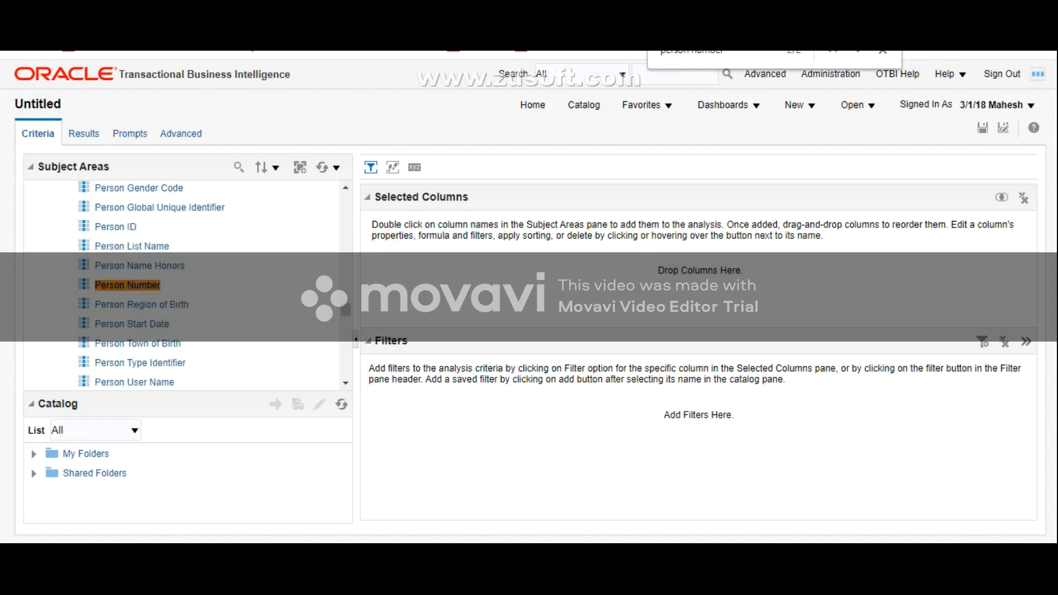
{"action": "left_click", "coordinate": [128, 286]}
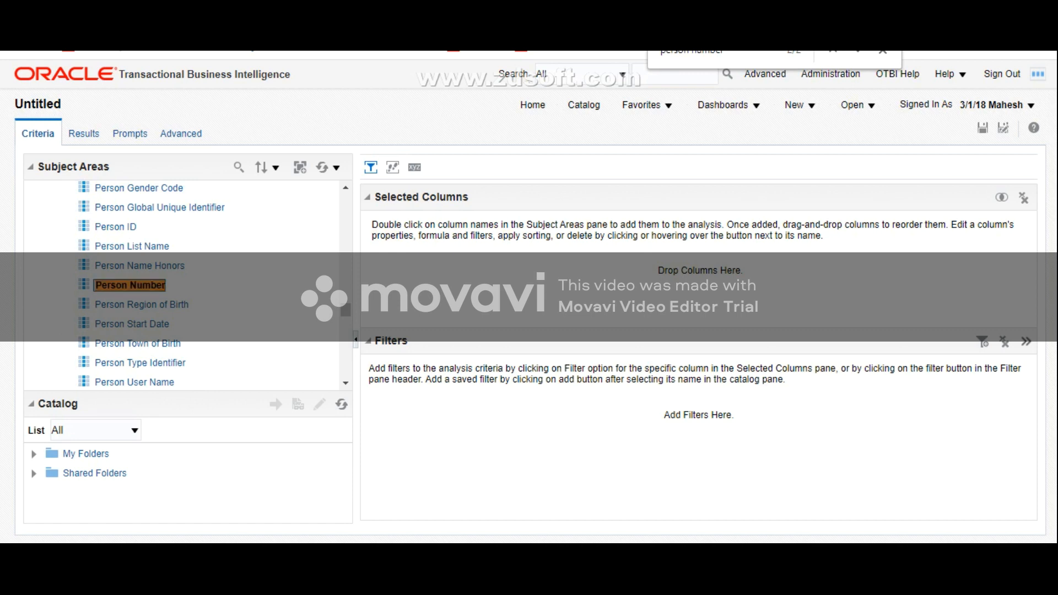
{"action": "double_click", "coordinate": [130, 285]}
Step: Find the Display Name column in the Worker folder and add it to the analysis
{"action": "key", "text": "ctrl+f"}
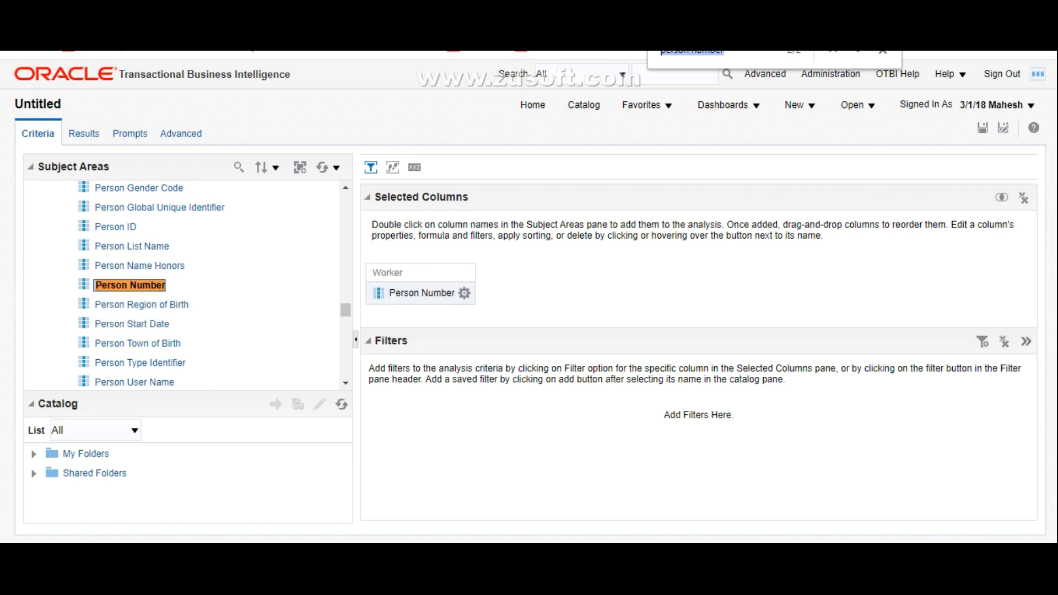
{"action": "type", "text": "Displa"}
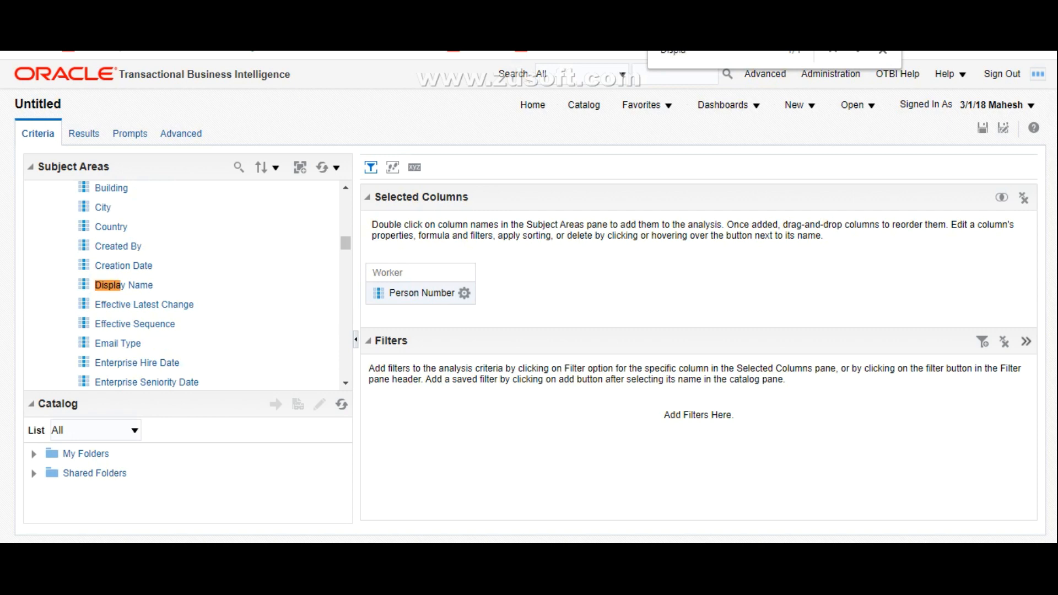
{"action": "left_click", "coordinate": [126, 285]}
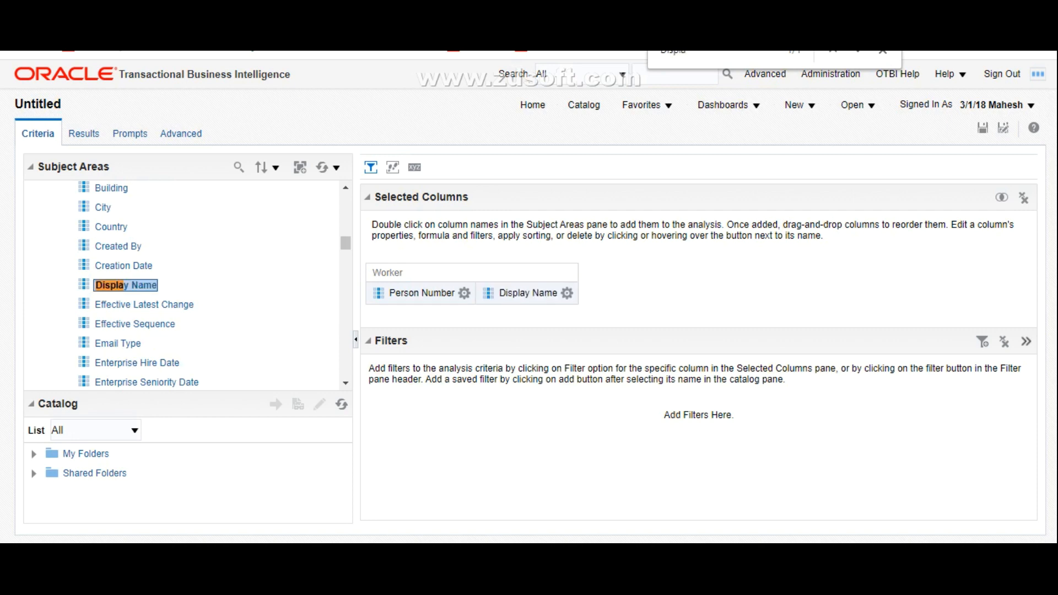
Step: Give the Display Name column the custom column heading Full Name
{"action": "left_click", "coordinate": [567, 293]}
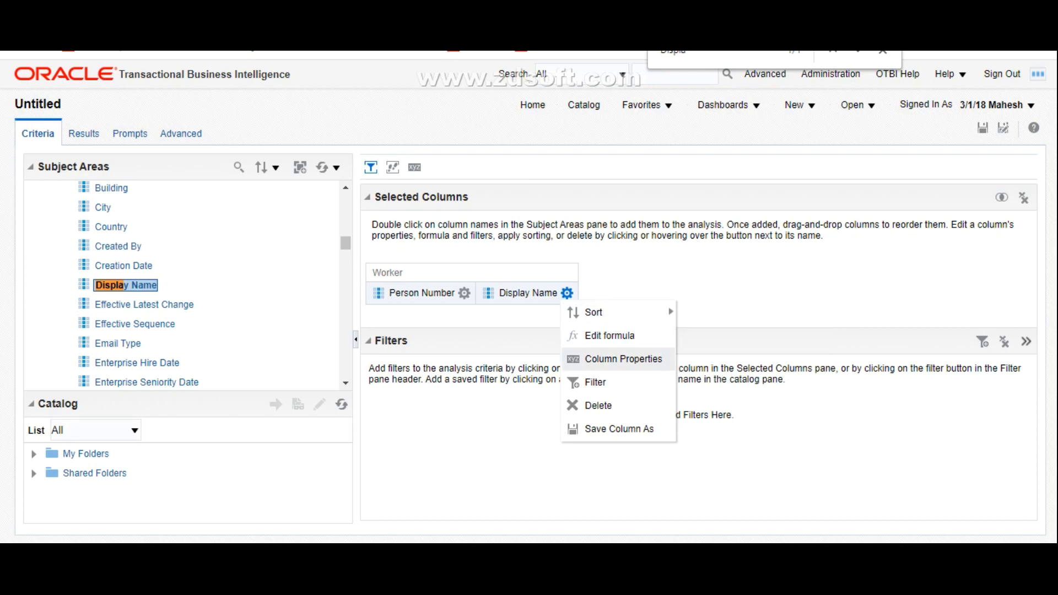
{"action": "left_click", "coordinate": [624, 359]}
{"action": "left_click", "coordinate": [371, 109]}
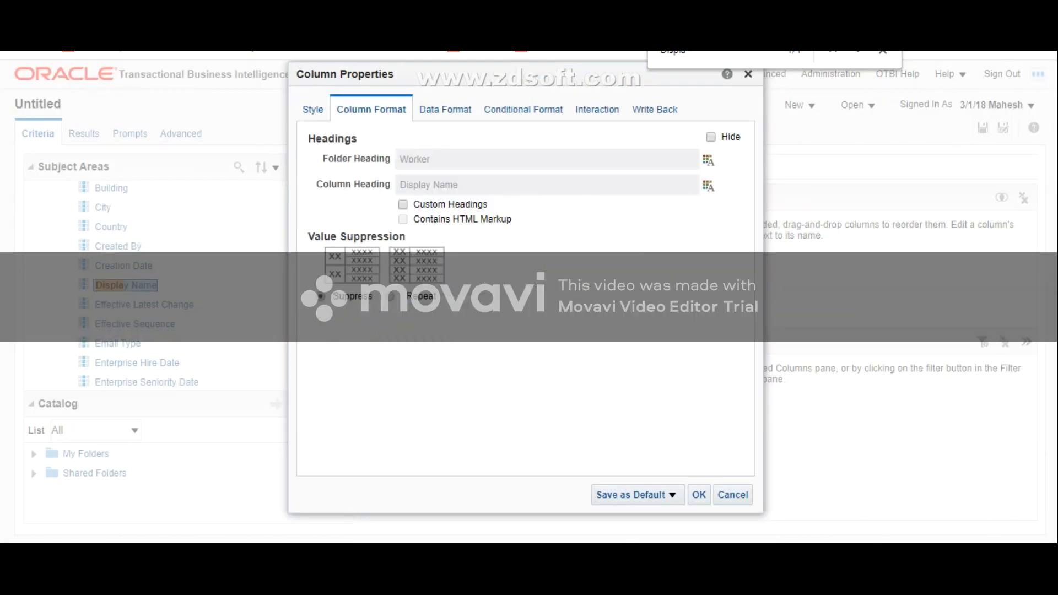
{"action": "left_click", "coordinate": [403, 204]}
{"action": "left_click_drag", "start_coordinate": [462, 185], "coordinate": [398, 186]}
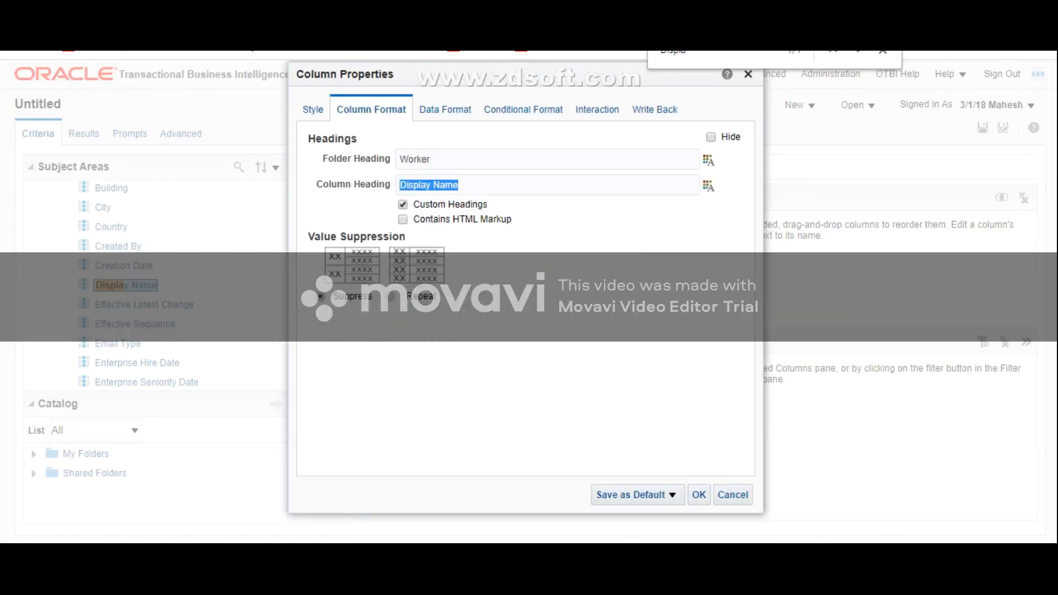
{"action": "key", "text": "BackSpace"}
{"action": "type", "text": "FULL"}
{"action": "key", "text": "BackSpace"}
{"action": "key", "text": "BackSpace"}
{"action": "key", "text": "BackSpace"}
{"action": "type", "text": "ull "}
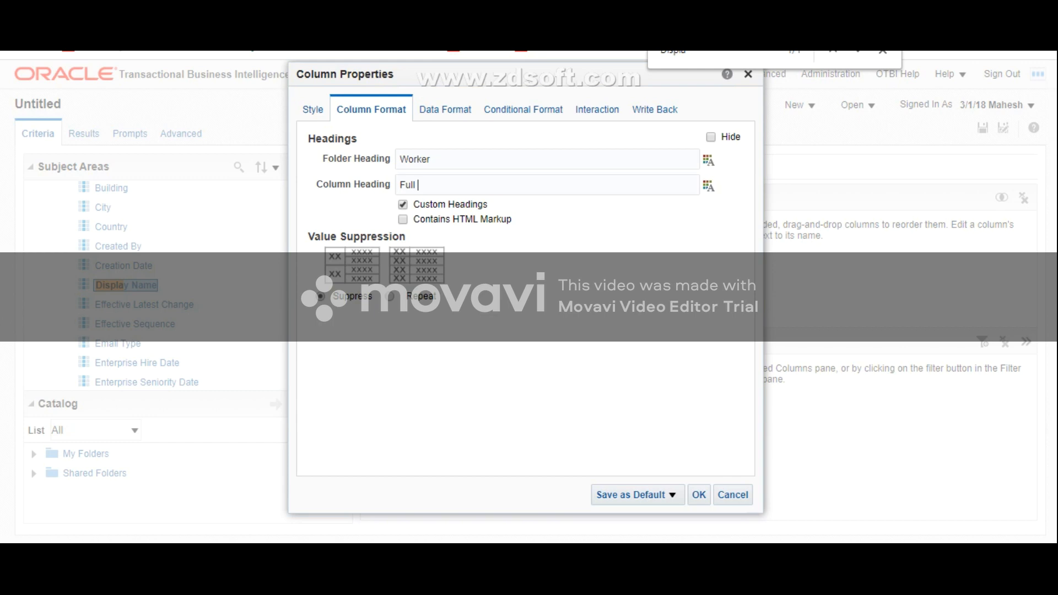
{"action": "type", "text": "Name"}
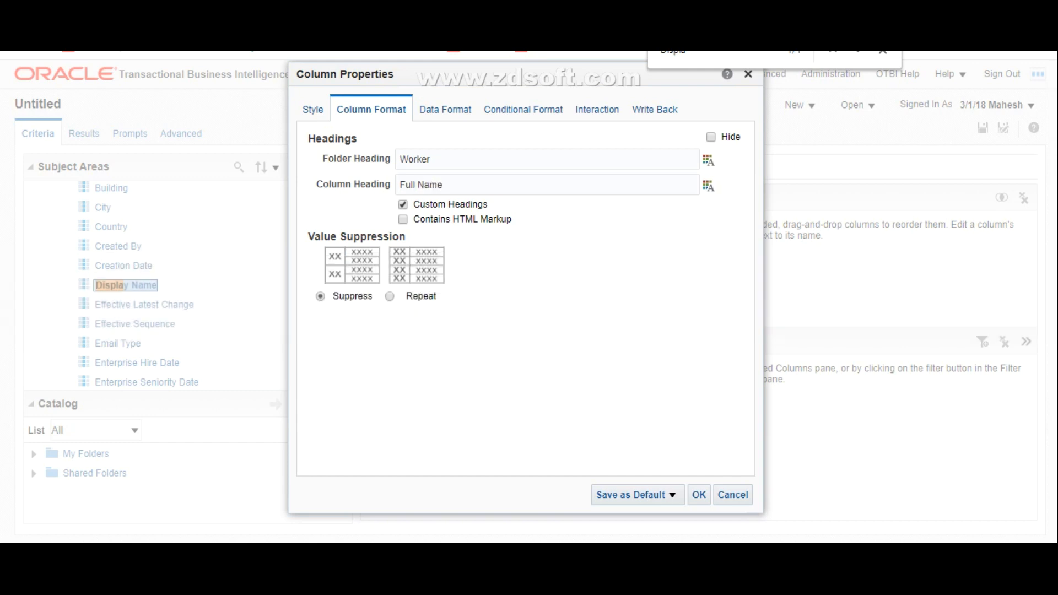
{"action": "left_click", "coordinate": [699, 495]}
Step: Collapse the Worker folder and add Legal Employer Name from the Legal Employer folder to the analysis
{"action": "scroll", "coordinate": [182, 285], "scroll_direction": "up", "scroll_amount": 3}
{"action": "scroll", "coordinate": [182, 285], "scroll_direction": "up", "scroll_amount": 8}
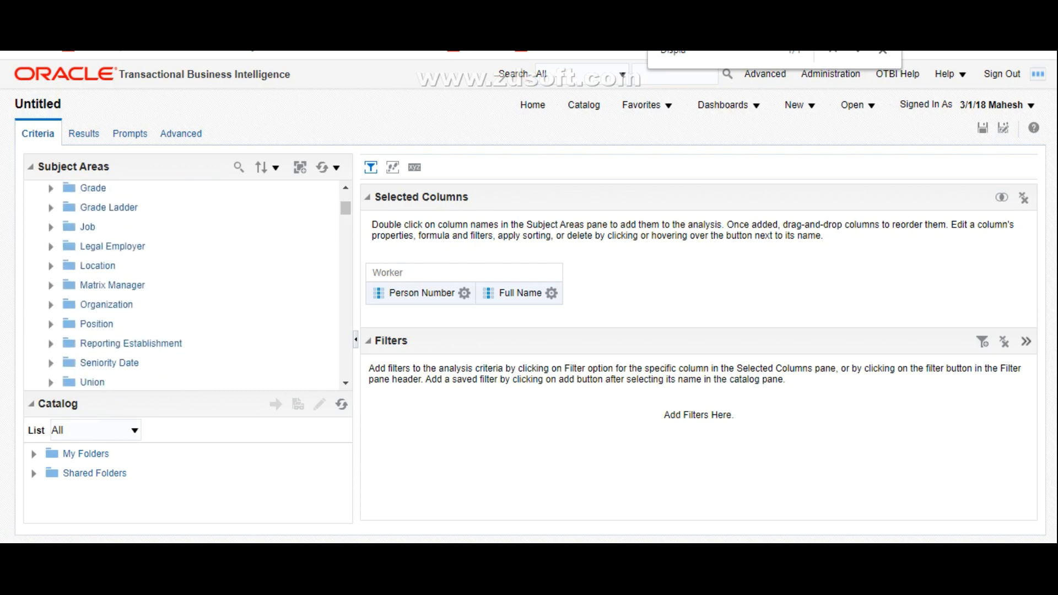
{"action": "scroll", "coordinate": [182, 286], "scroll_direction": "down", "scroll_amount": 4}
{"action": "scroll", "coordinate": [182, 285], "scroll_direction": "up", "scroll_amount": 3}
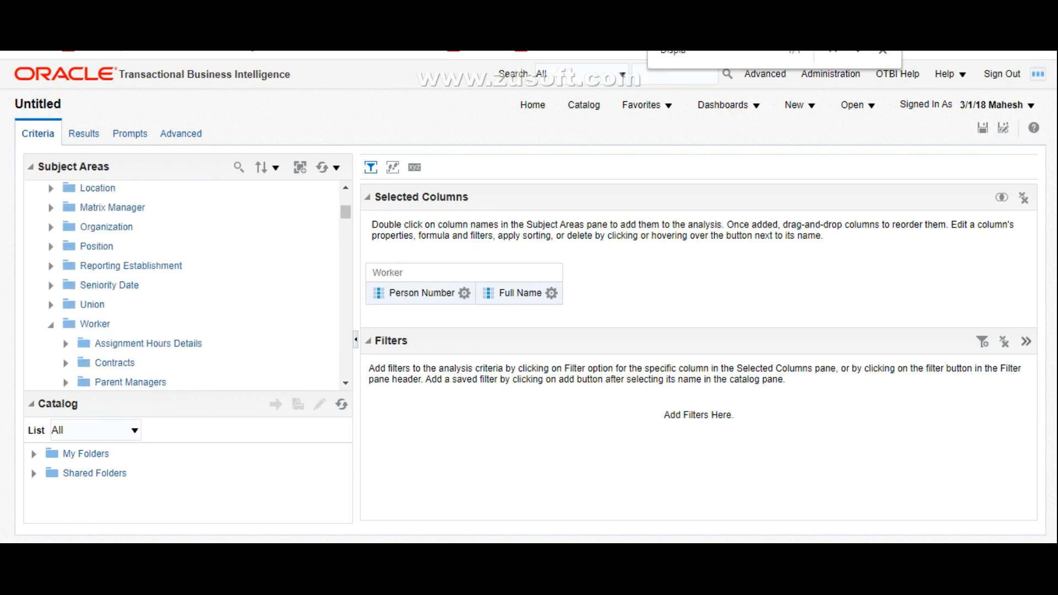
{"action": "left_click", "coordinate": [50, 324]}
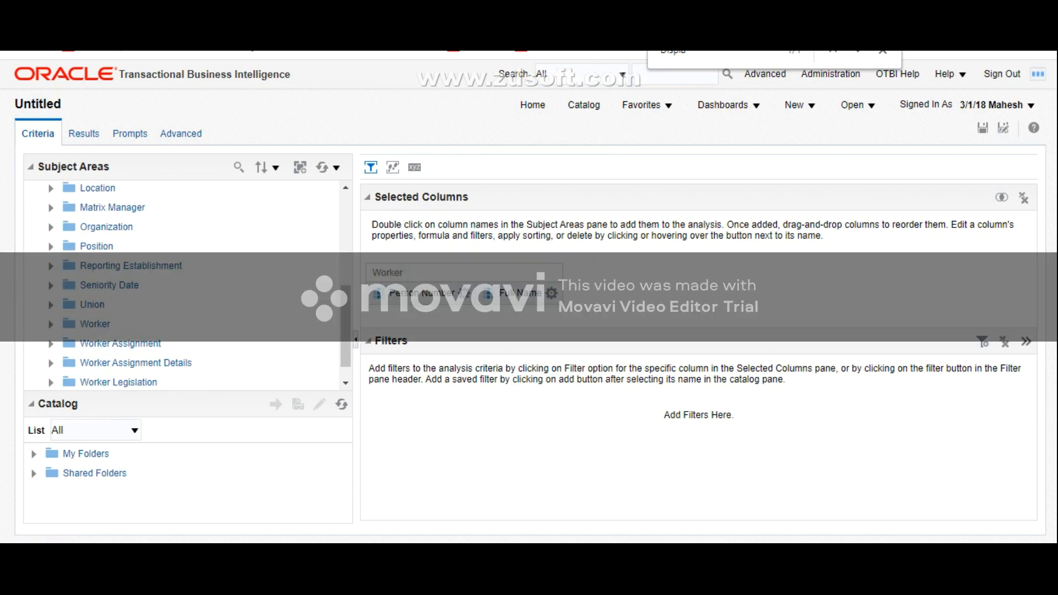
{"action": "scroll", "coordinate": [182, 286], "scroll_direction": "up", "scroll_amount": 2}
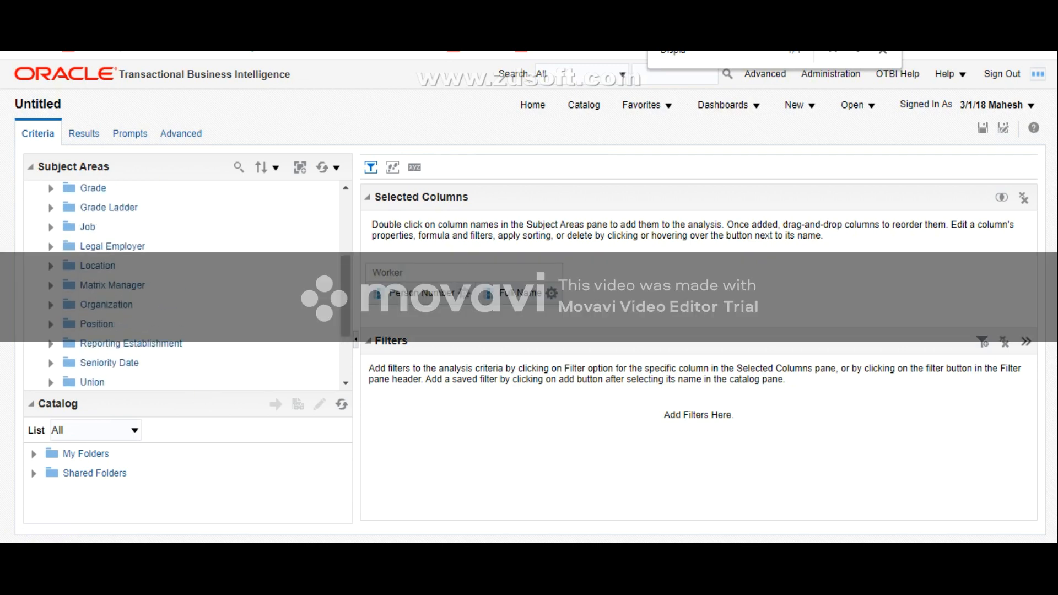
{"action": "left_click", "coordinate": [51, 247]}
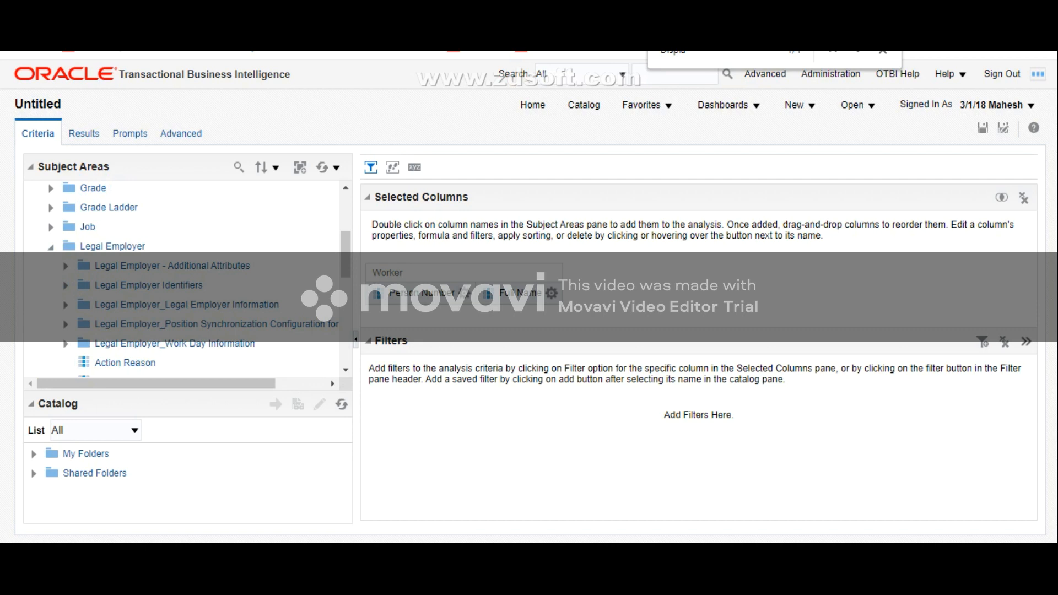
{"action": "scroll", "coordinate": [182, 286], "scroll_direction": "down", "scroll_amount": 3}
{"action": "scroll", "coordinate": [182, 279], "scroll_direction": "down", "scroll_amount": 2}
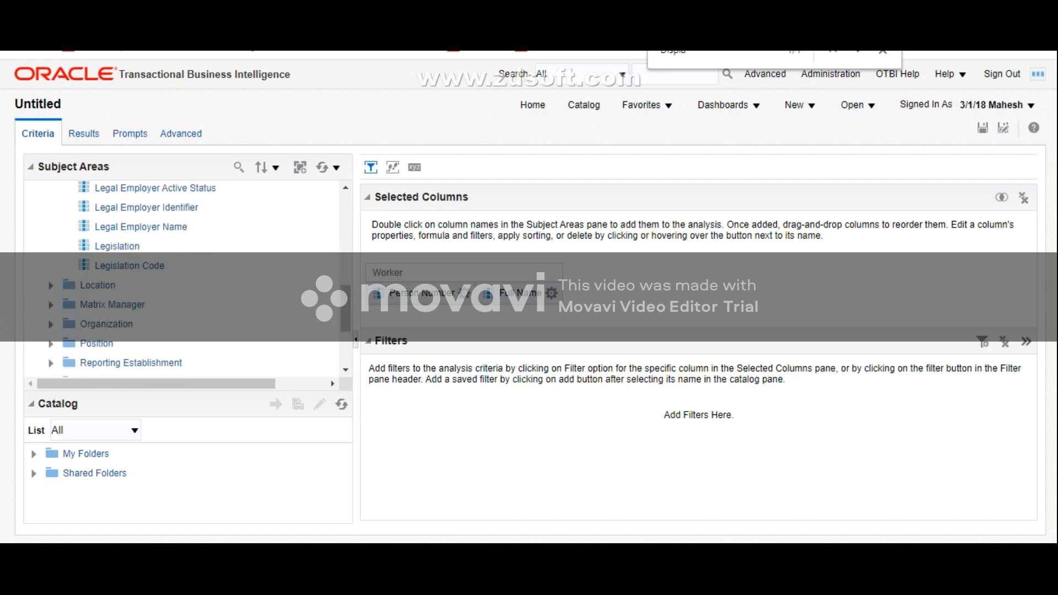
{"action": "left_click", "coordinate": [143, 227]}
Step: Expand the Location folder in the subject area and add its Location Name column to the analysis
{"action": "left_click", "coordinate": [51, 286]}
{"action": "scroll", "coordinate": [182, 285], "scroll_direction": "down", "scroll_amount": 1}
{"action": "scroll", "coordinate": [187, 278], "scroll_direction": "down", "scroll_amount": 10}
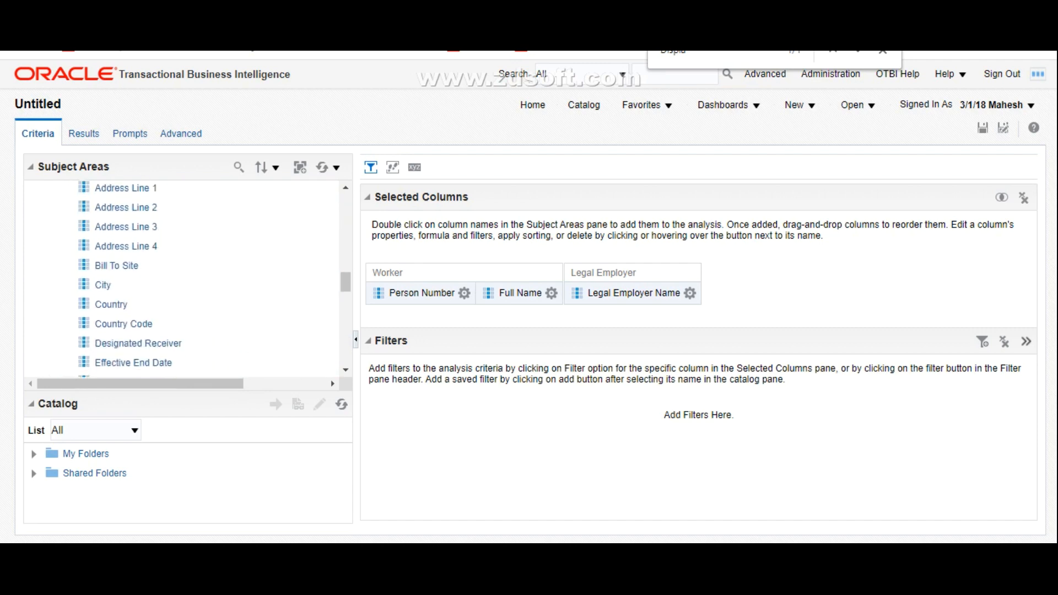
{"action": "scroll", "coordinate": [187, 278], "scroll_direction": "down", "scroll_amount": 3}
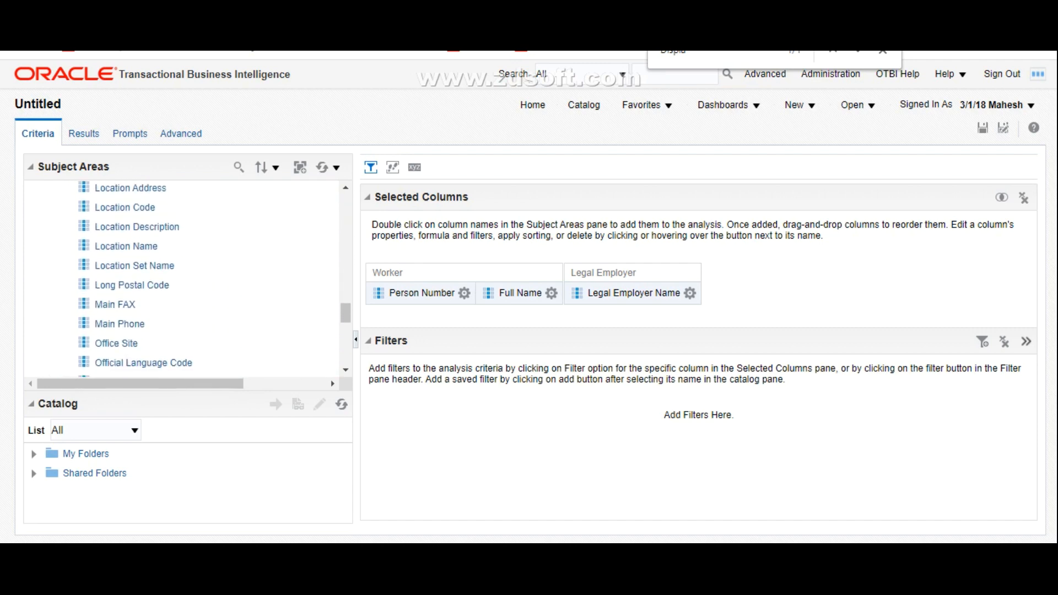
{"action": "double_click", "coordinate": [125, 246]}
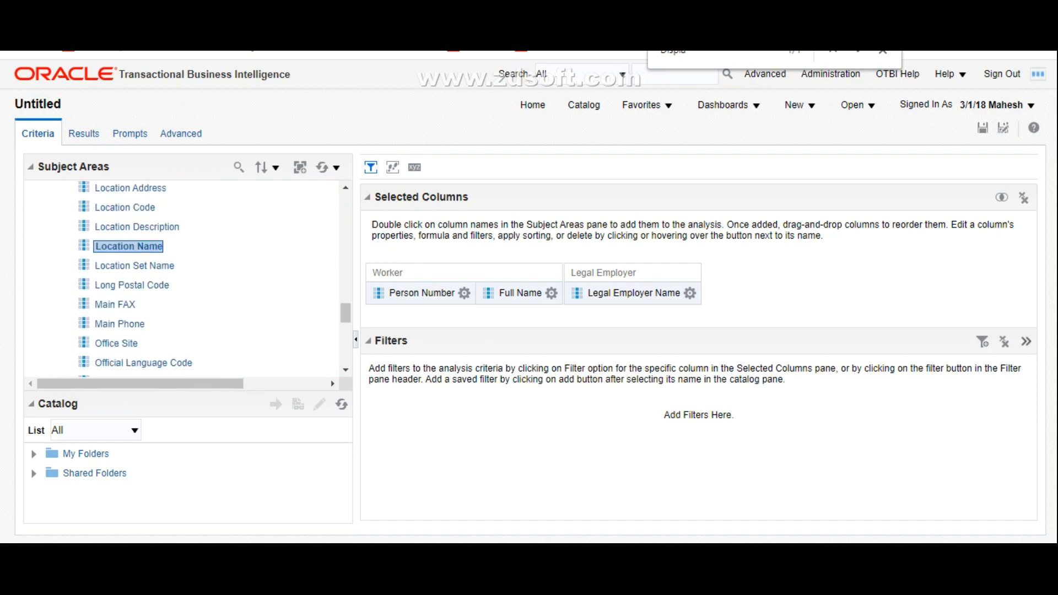
Step: Expand the Job folder in the subject area and add its Job Name column to the analysis
{"action": "scroll", "coordinate": [187, 278], "scroll_direction": "up", "scroll_amount": 15}
{"action": "scroll", "coordinate": [187, 278], "scroll_direction": "up", "scroll_amount": 3}
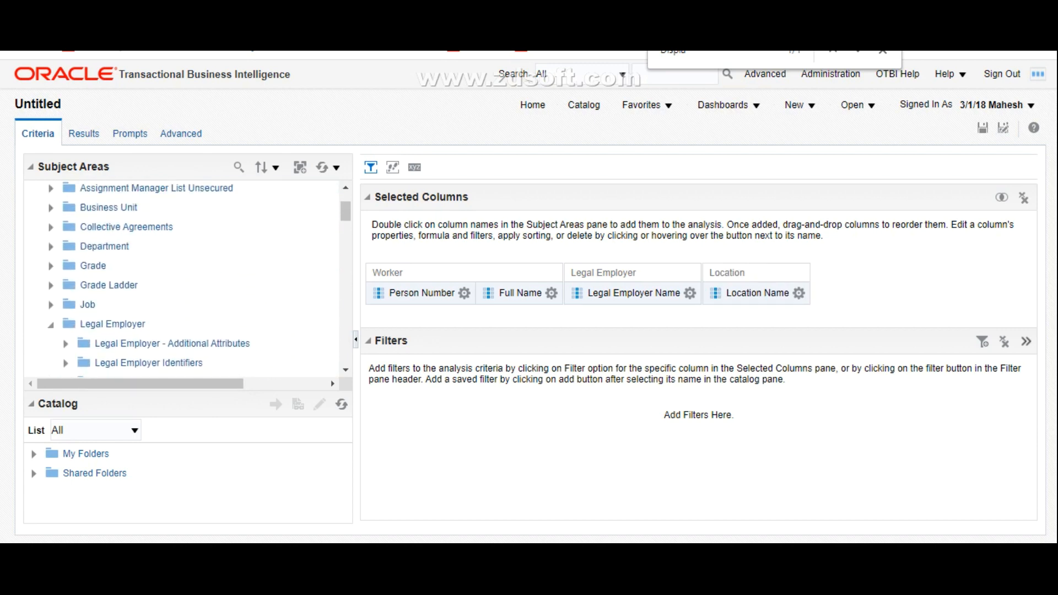
{"action": "left_click", "coordinate": [50, 305]}
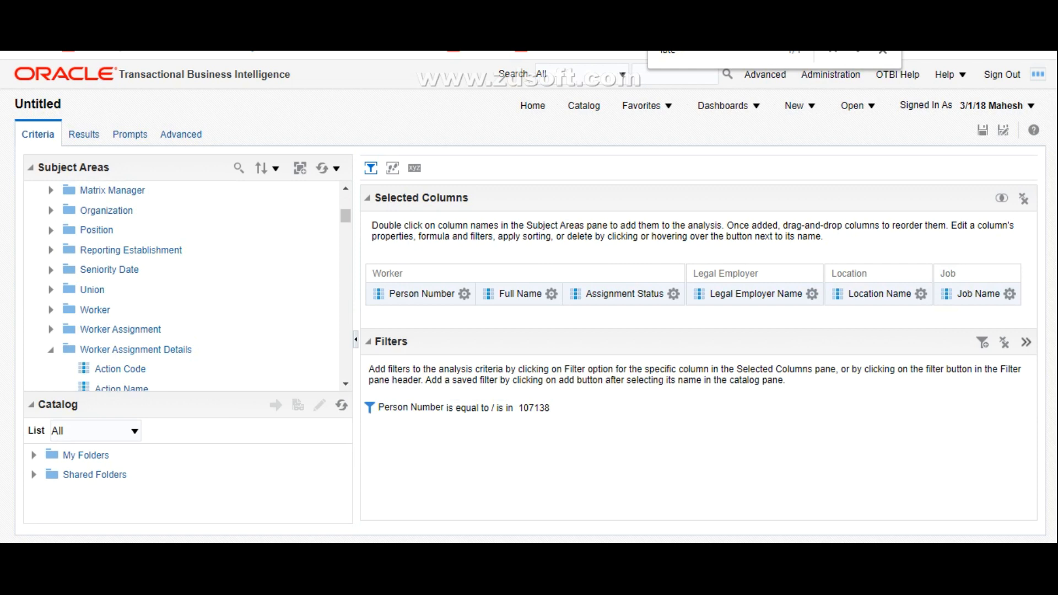
Step: Search the Worker Assignment Details folder for "start" and add the Effective Start Date column to the analysis
{"action": "mouse_move", "coordinate": [552, 295]}
{"action": "mouse_move", "coordinate": [921, 294]}
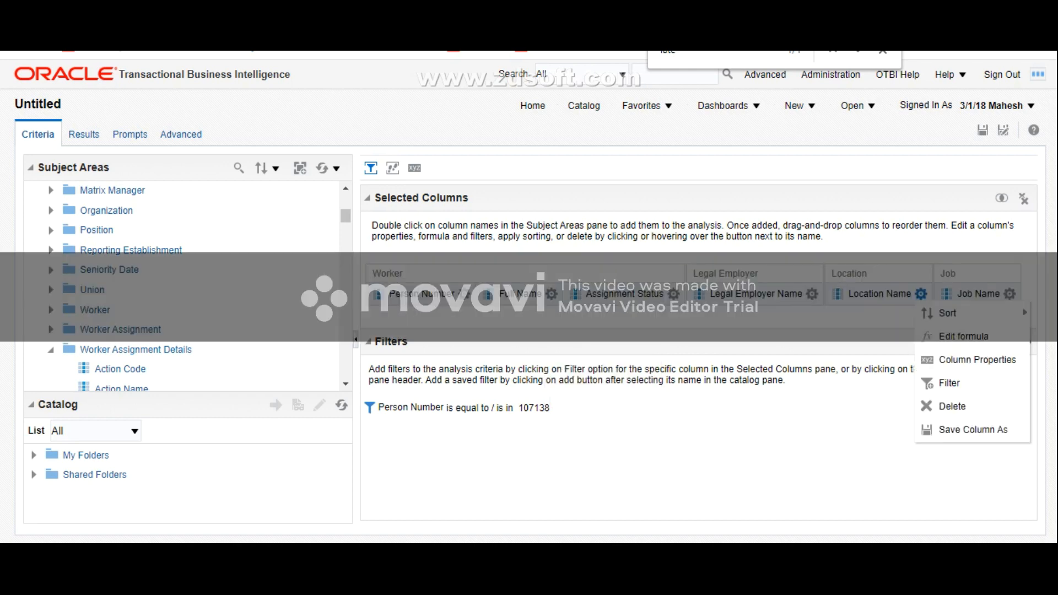
{"action": "scroll", "coordinate": [182, 287], "scroll_direction": "down", "scroll_amount": 5}
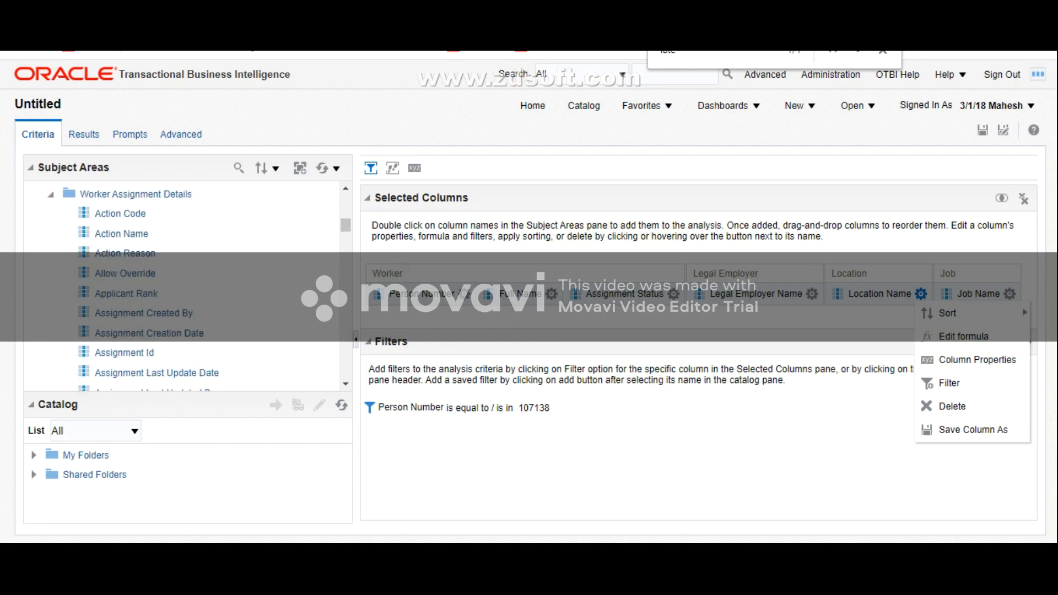
{"action": "scroll", "coordinate": [182, 287], "scroll_direction": "down", "scroll_amount": 5}
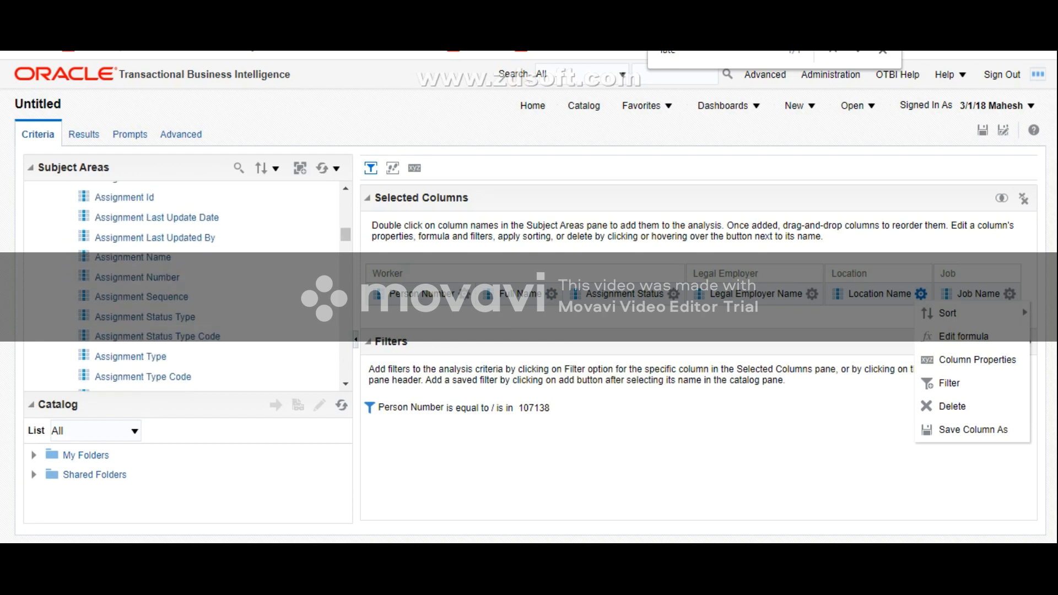
{"action": "key", "text": "ctrl+f"}
{"action": "type", "text": "start"}
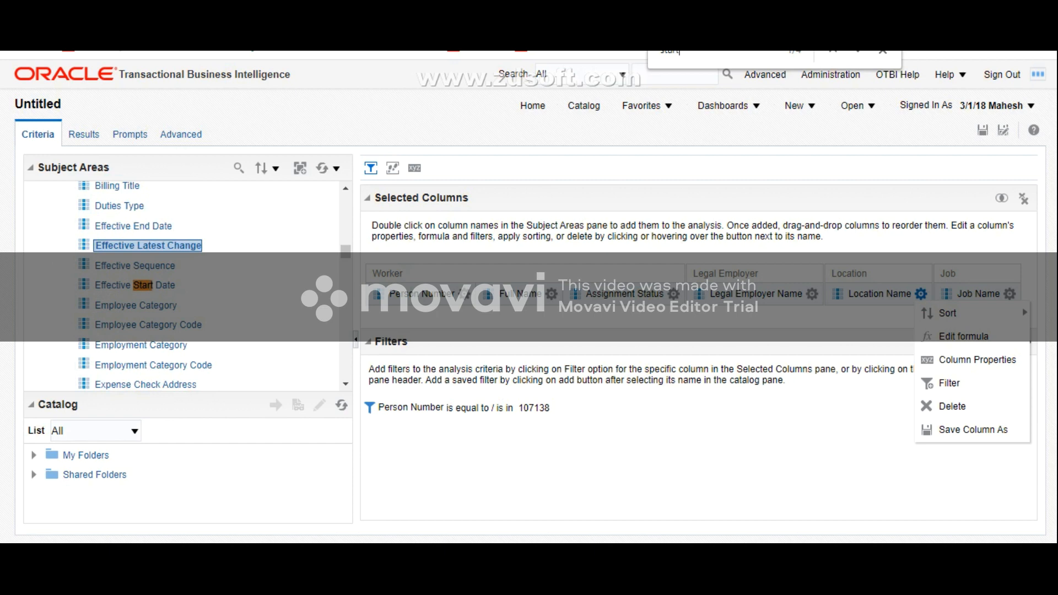
{"action": "left_click", "coordinate": [135, 286]}
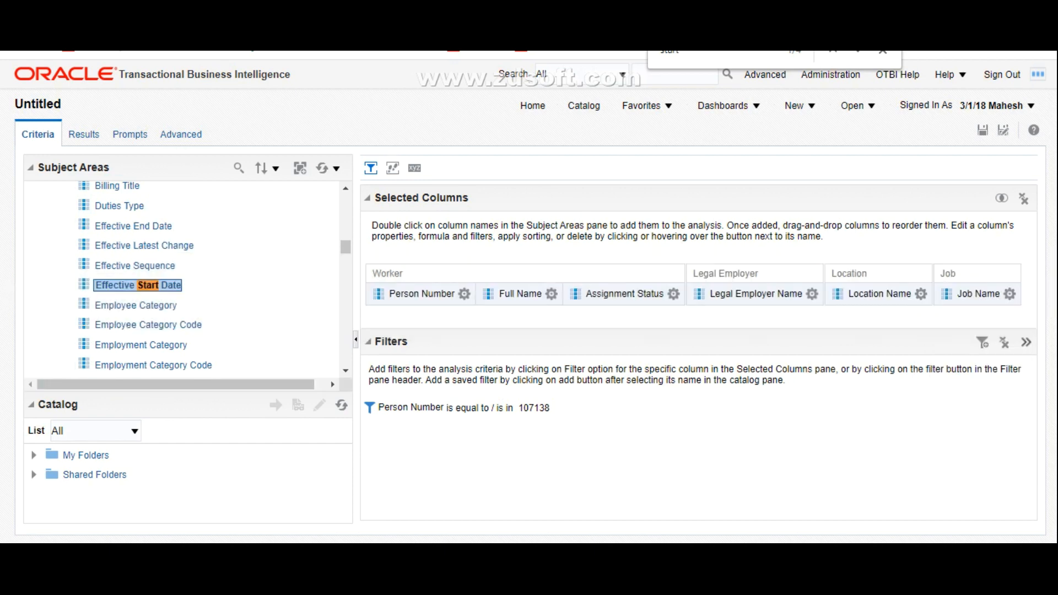
Step: Add the Effective End Date, Effective Latest Change and Effective Sequence columns from Worker Assignment Details to the analysis
{"action": "left_click", "coordinate": [136, 227]}
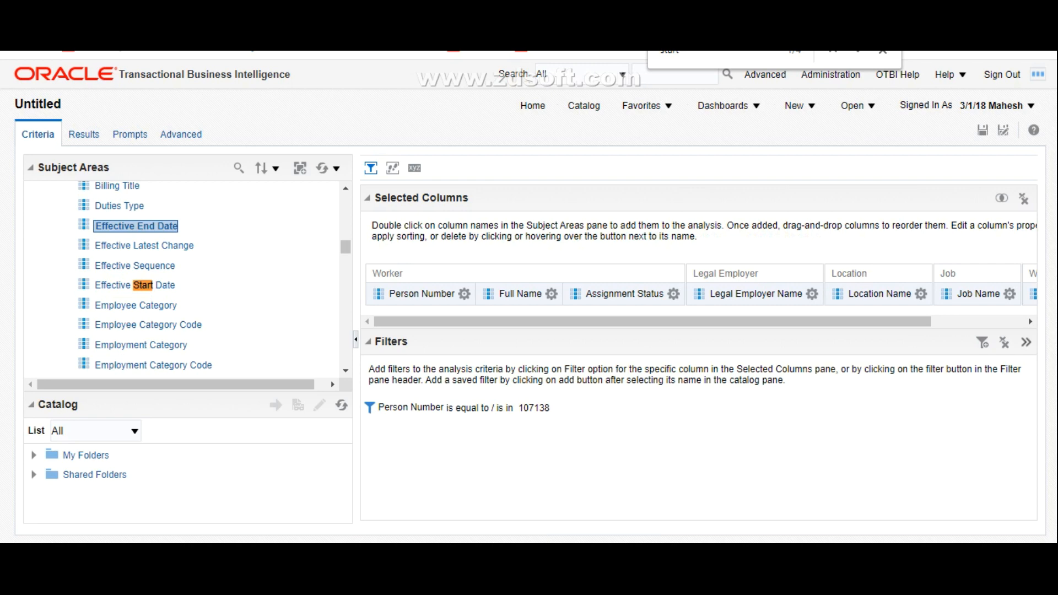
{"action": "left_click", "coordinate": [148, 246]}
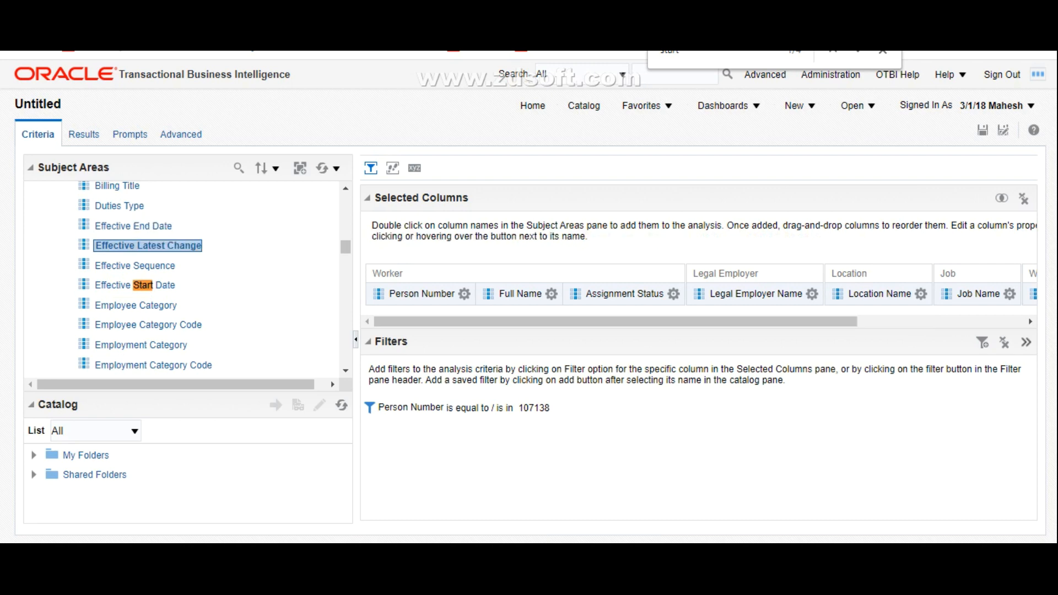
{"action": "double_click", "coordinate": [138, 266]}
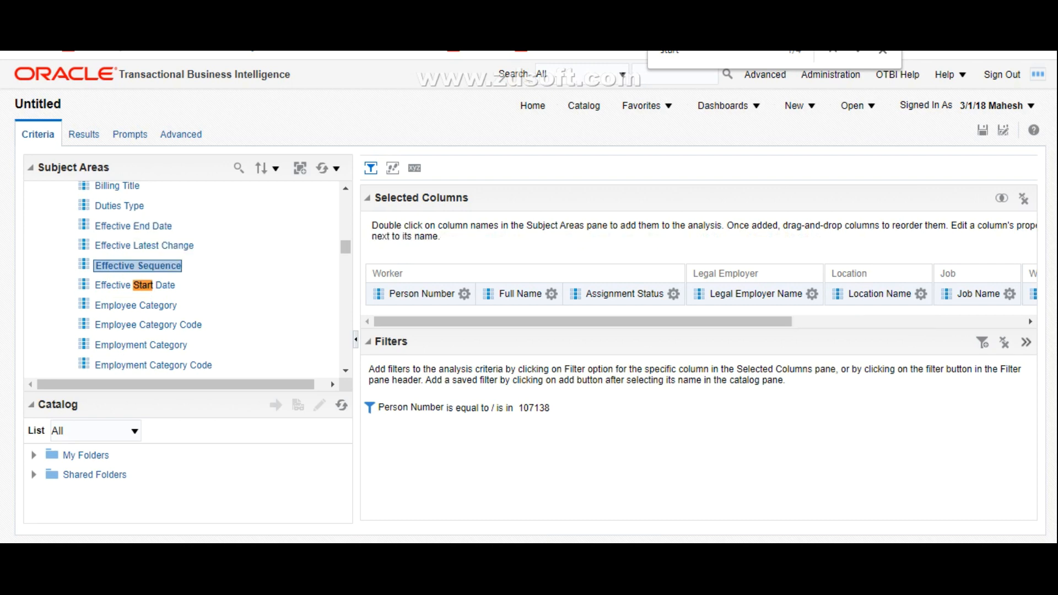
Step: Add the Action Name and Action Reason columns from Worker Assignment Details to the analysis
{"action": "scroll", "coordinate": [182, 275], "scroll_direction": "up", "scroll_amount": 4}
{"action": "scroll", "coordinate": [182, 275], "scroll_direction": "up", "scroll_amount": 4}
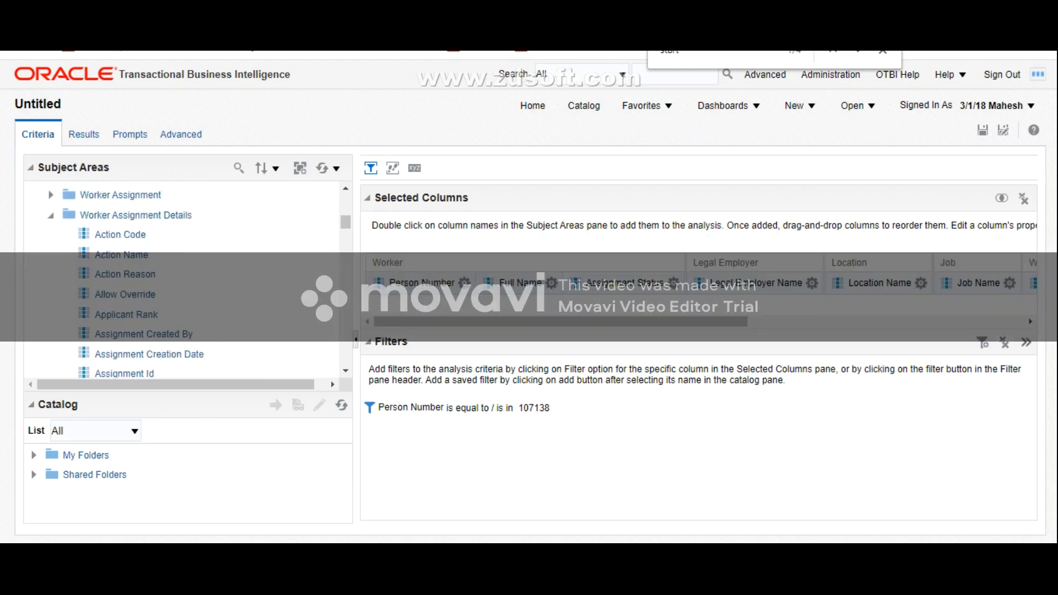
{"action": "left_click", "coordinate": [123, 255]}
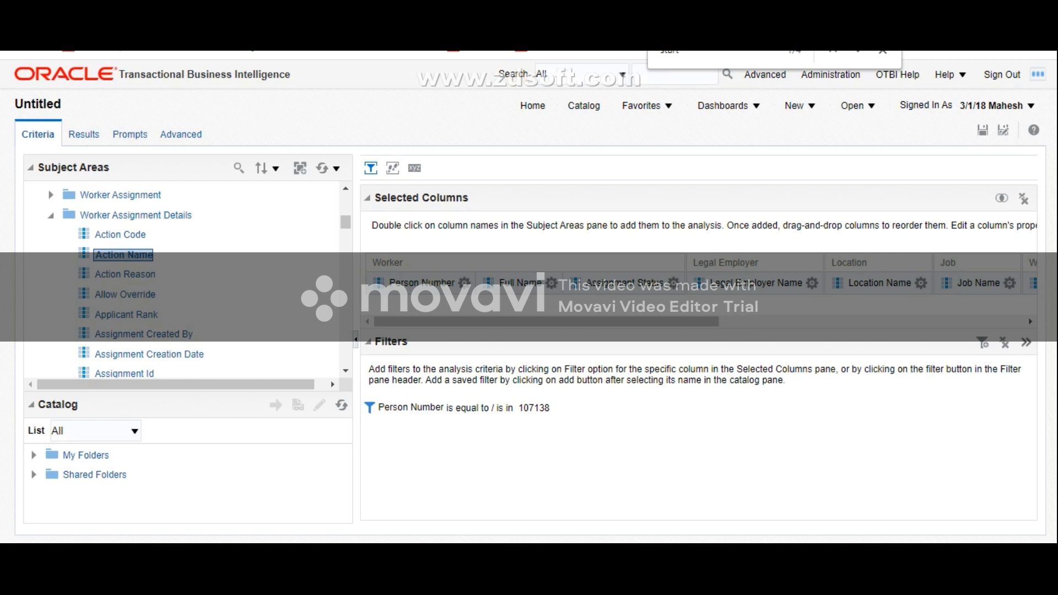
{"action": "double_click", "coordinate": [127, 274]}
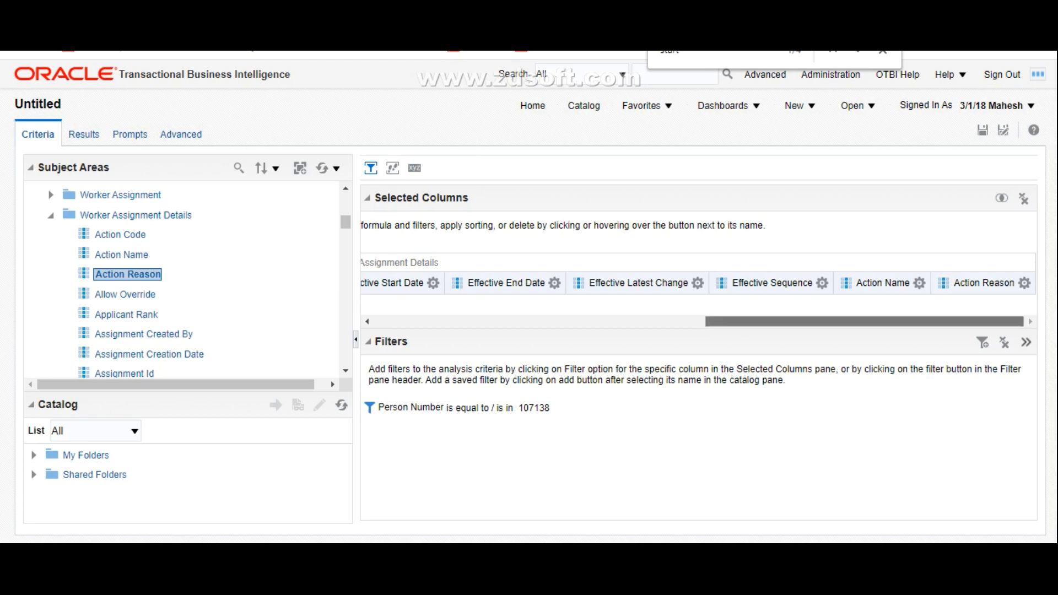
{"action": "left_click_drag", "start_coordinate": [864, 322], "coordinate": [532, 322]}
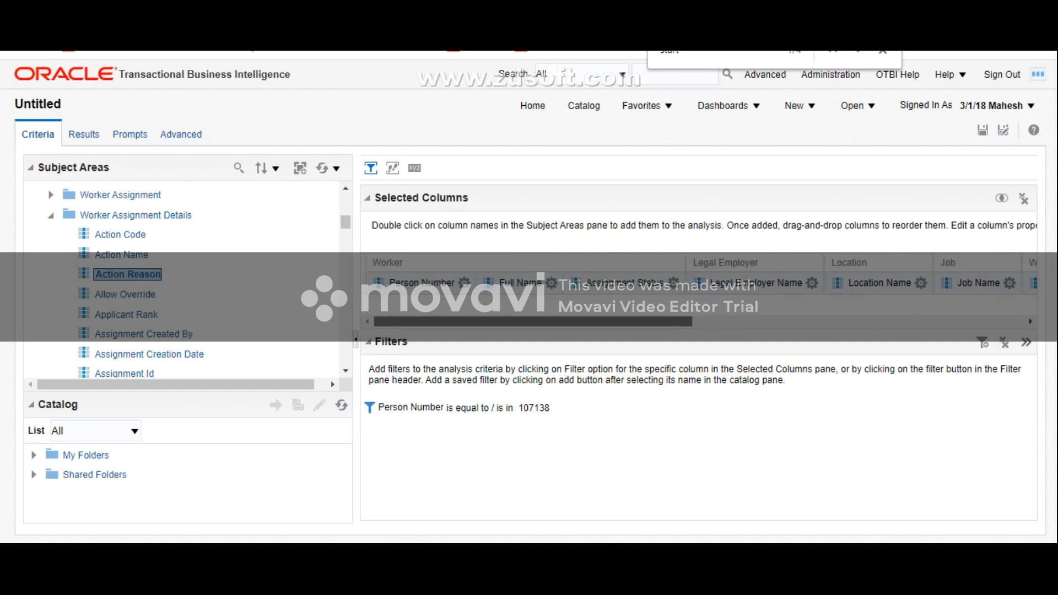
Step: Switch to the worker's Person Management page and examine the assignment history's effective dates, changed attributes and actions
{"action": "mouse_move", "coordinate": [534, 408]}
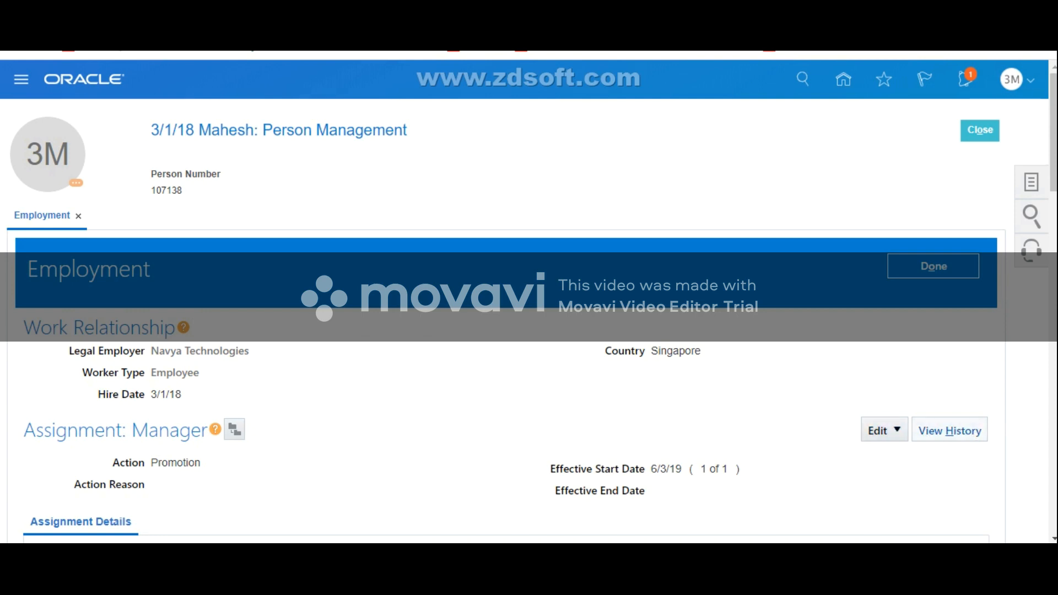
{"action": "left_click", "coordinate": [950, 431]}
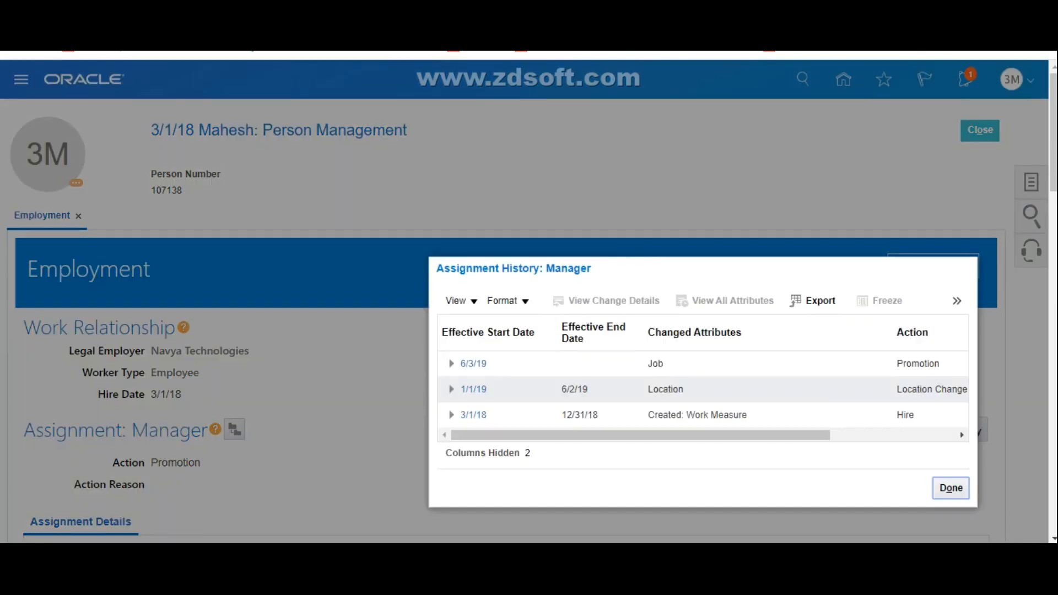
{"action": "mouse_move", "coordinate": [468, 356]}
{"action": "left_mouse_down"}
{"action": "mouse_move", "coordinate": [593, 356]}
{"action": "mouse_move", "coordinate": [468, 356]}
{"action": "left_mouse_up"}
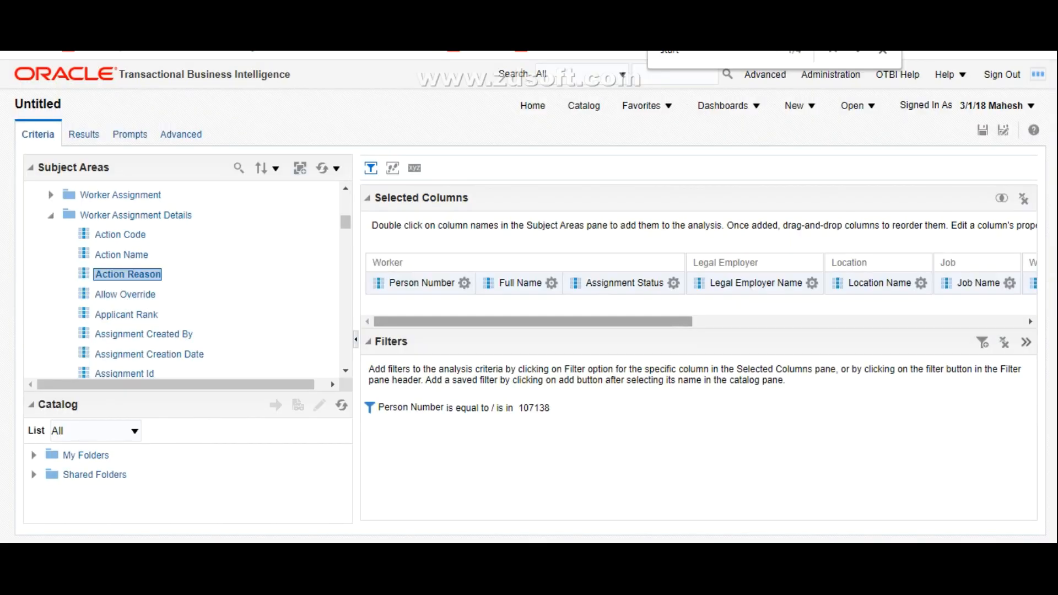
{"action": "scroll", "coordinate": [699, 273], "scroll_direction": "right", "scroll_amount": 5}
Step: Display the results of the OTBI analysis, close the worker's assignment history and review the result table's columns
{"action": "left_click_drag", "start_coordinate": [710, 322], "coordinate": [533, 322]}
{"action": "mouse_move", "coordinate": [479, 408]}
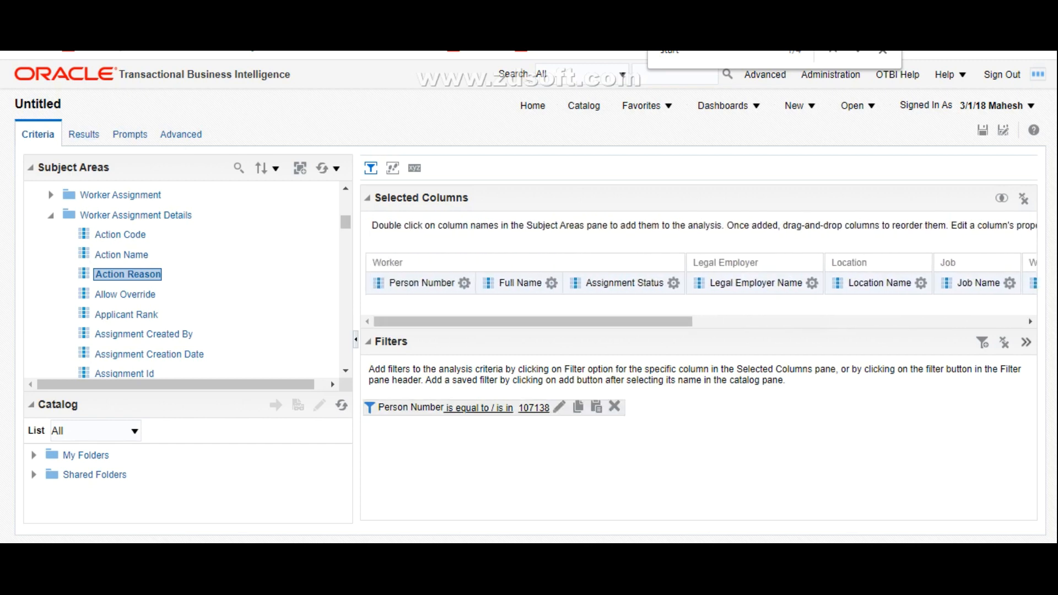
{"action": "left_click", "coordinate": [83, 135]}
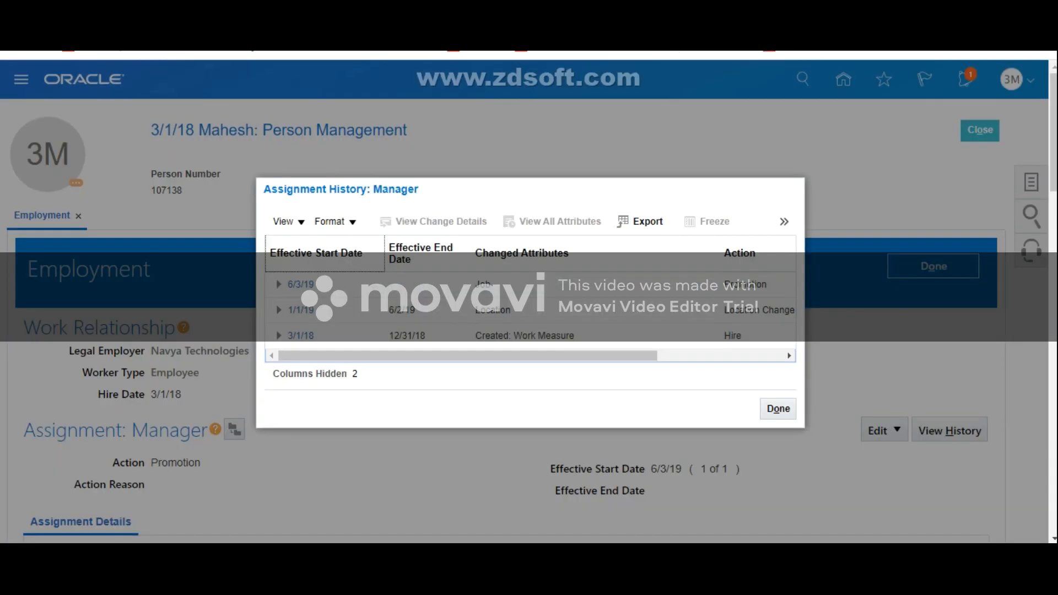
{"action": "left_click", "coordinate": [778, 409]}
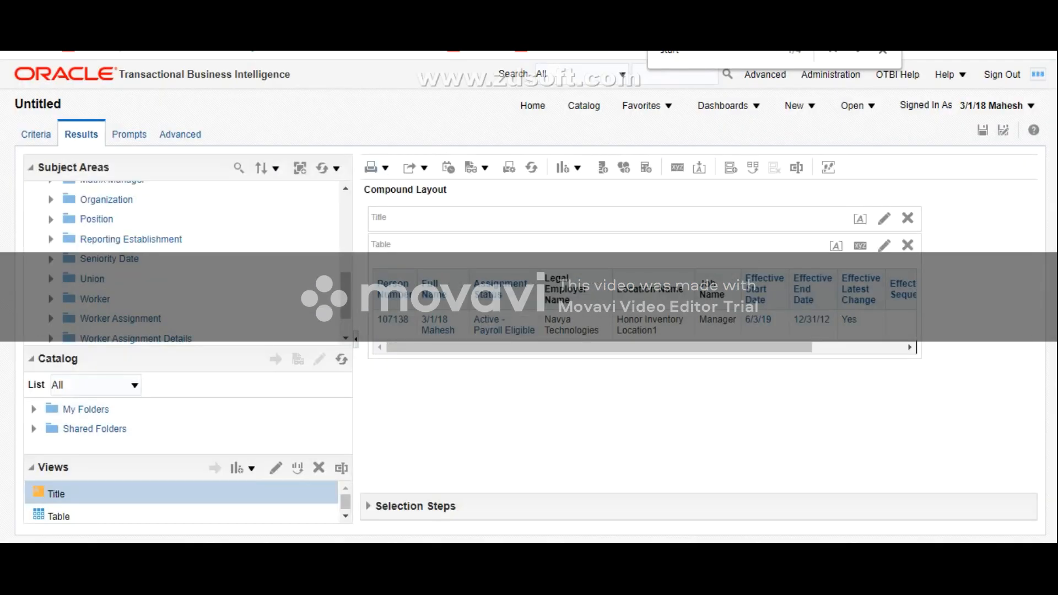
{"action": "mouse_move", "coordinate": [600, 347]}
{"action": "left_mouse_down"}
{"action": "mouse_move", "coordinate": [691, 348]}
{"action": "mouse_move", "coordinate": [600, 348]}
{"action": "left_mouse_up"}
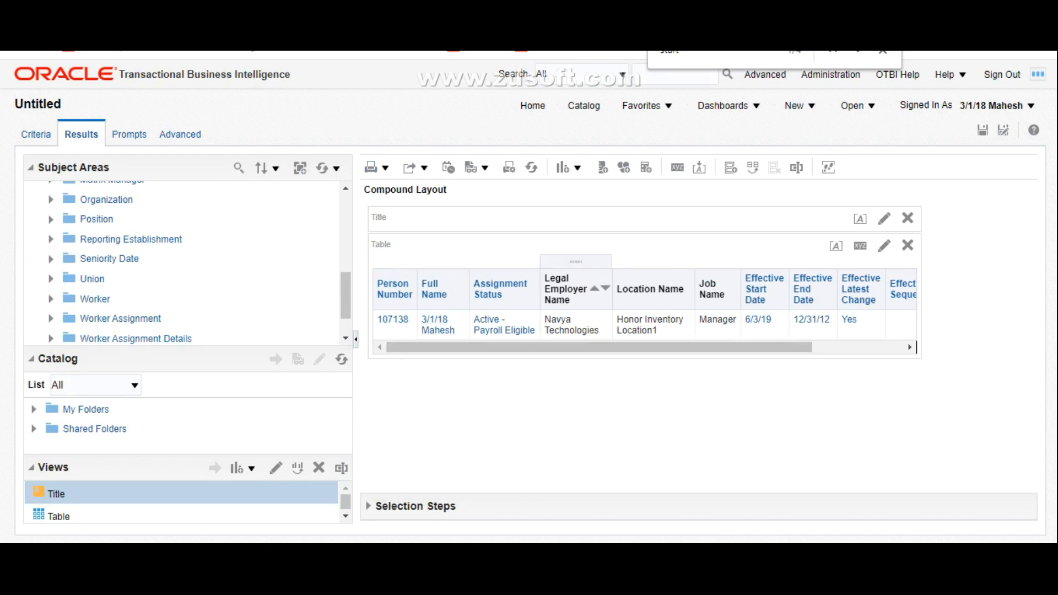
{"action": "scroll", "coordinate": [485, 297], "scroll_direction": "right", "scroll_amount": 3}
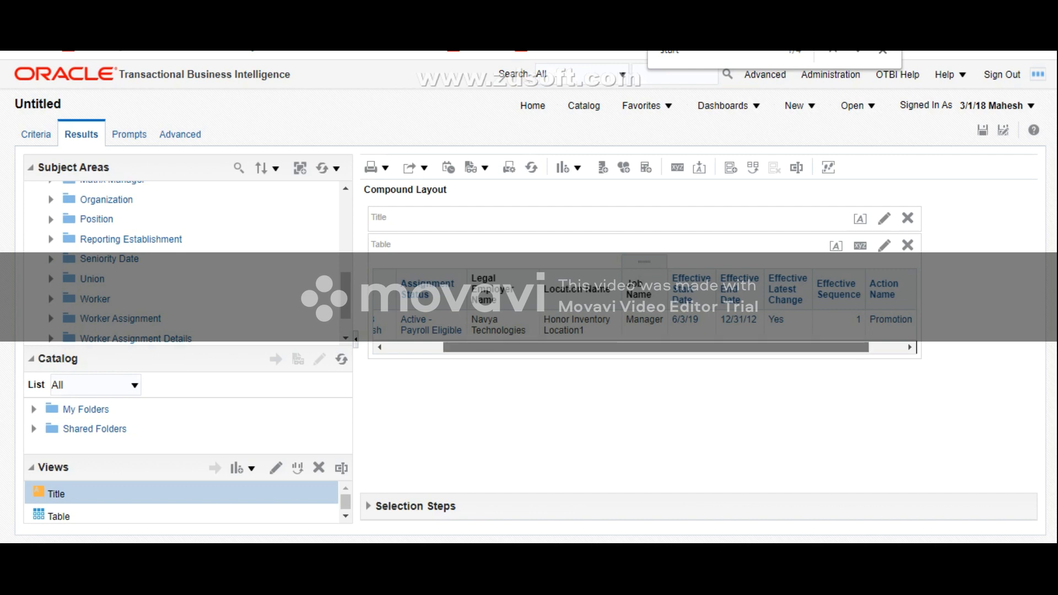
{"action": "scroll", "coordinate": [486, 298], "scroll_direction": "right", "scroll_amount": 1}
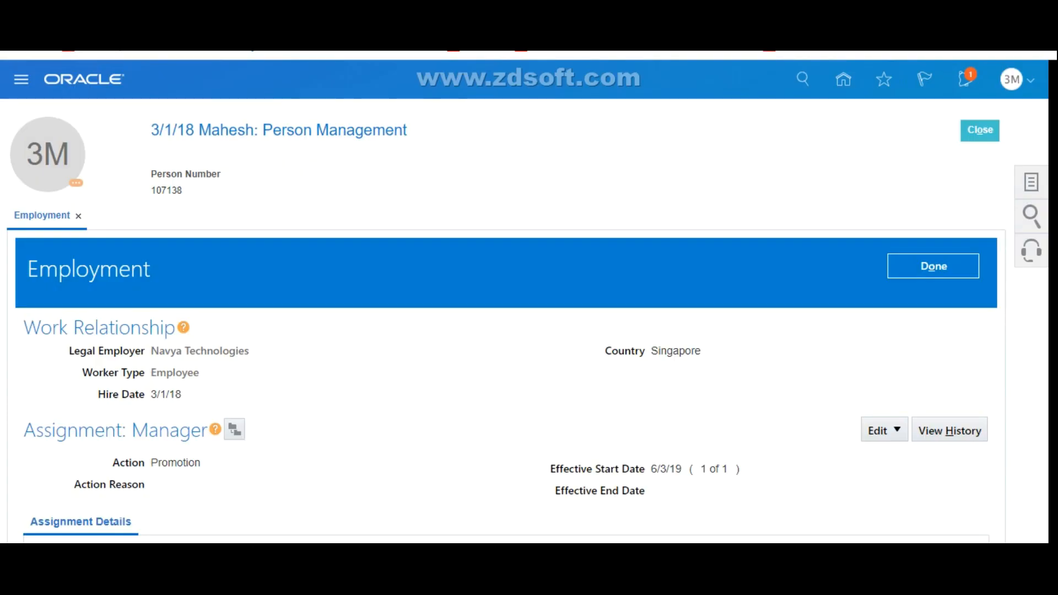
Step: Check the assignment details on the worker's Employment page and reopen the assignment history to compare its records with the analysis results
{"action": "scroll", "coordinate": [529, 298], "scroll_direction": "down", "scroll_amount": 3}
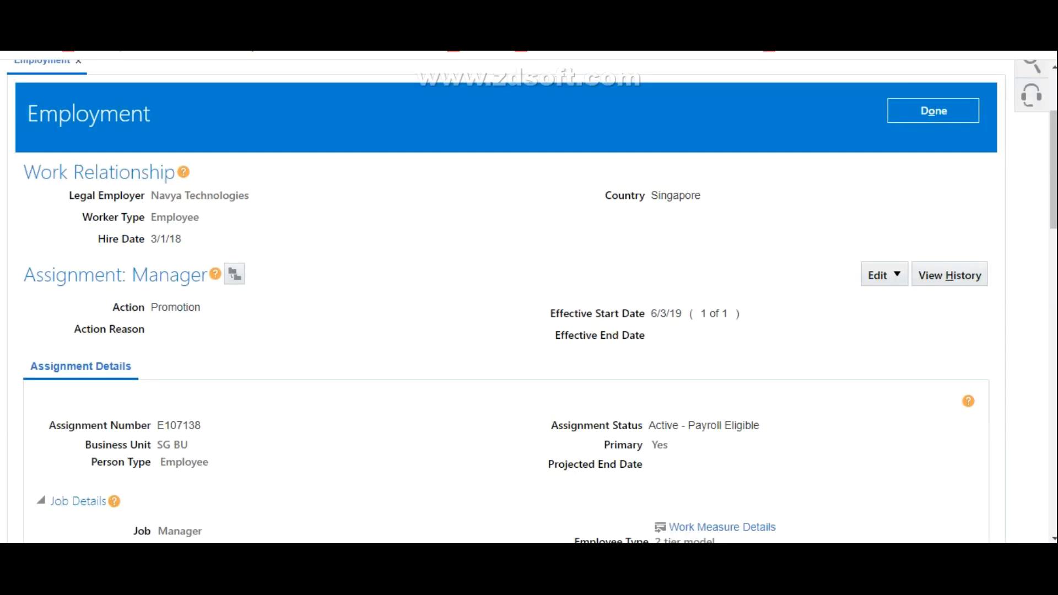
{"action": "scroll", "coordinate": [529, 298], "scroll_direction": "up", "scroll_amount": 3}
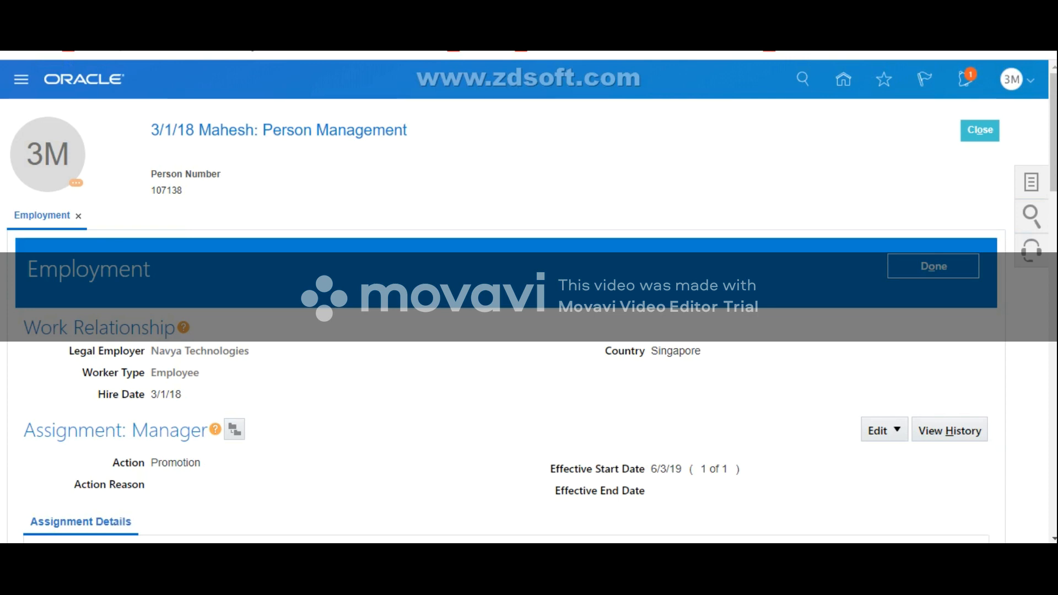
{"action": "left_click", "coordinate": [950, 430]}
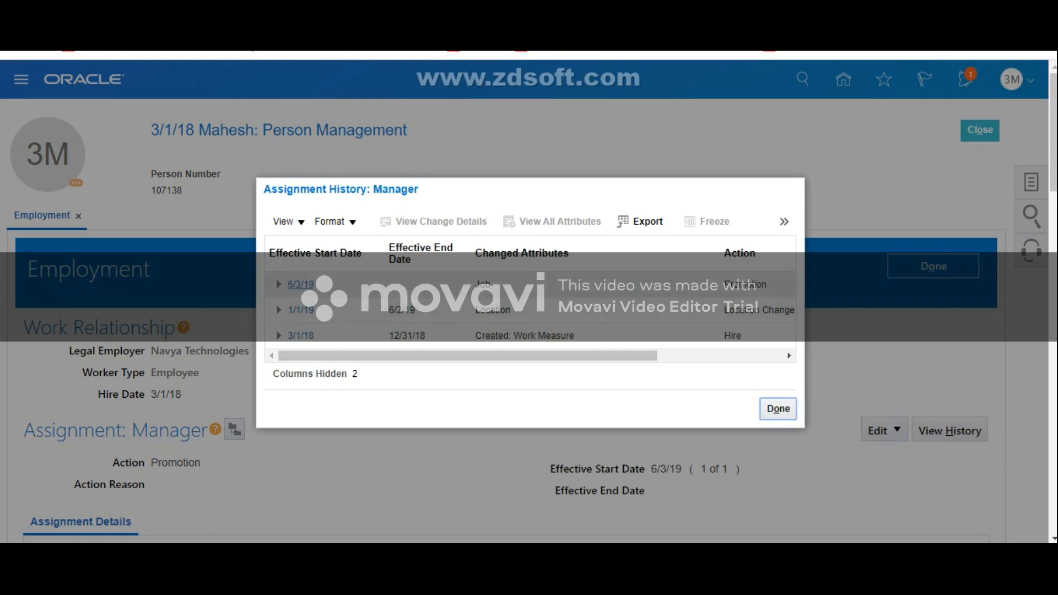
{"action": "left_click_drag", "start_coordinate": [469, 355], "coordinate": [463, 355]}
{"action": "left_click", "coordinate": [435, 337]}
{"action": "mouse_move", "coordinate": [436, 356]}
{"action": "left_mouse_down"}
{"action": "mouse_move", "coordinate": [547, 356]}
{"action": "mouse_move", "coordinate": [434, 356]}
{"action": "left_mouse_up"}
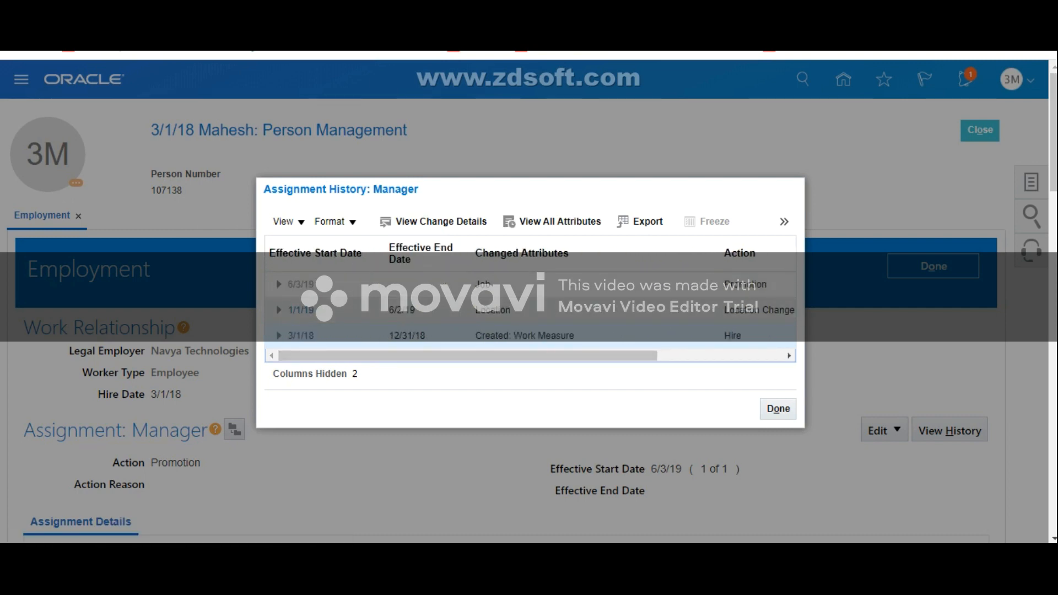
{"action": "left_click", "coordinate": [779, 409]}
{"action": "scroll", "coordinate": [529, 298], "scroll_direction": "down", "scroll_amount": 7}
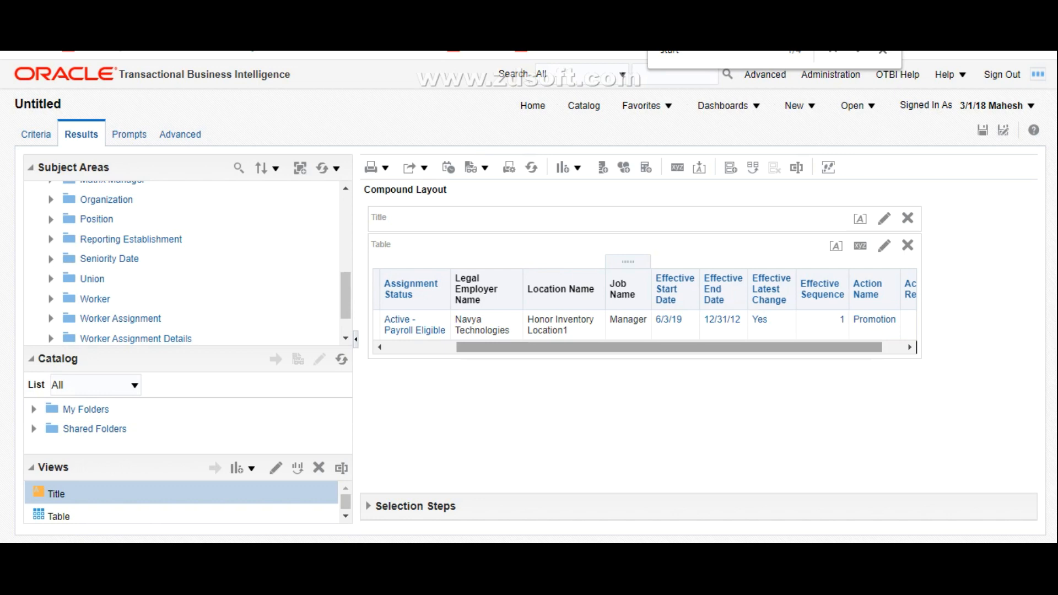
Step: Return to the analysis results and review the table through to the Action Reason column
{"action": "left_click_drag", "start_coordinate": [642, 347], "coordinate": [664, 347]}
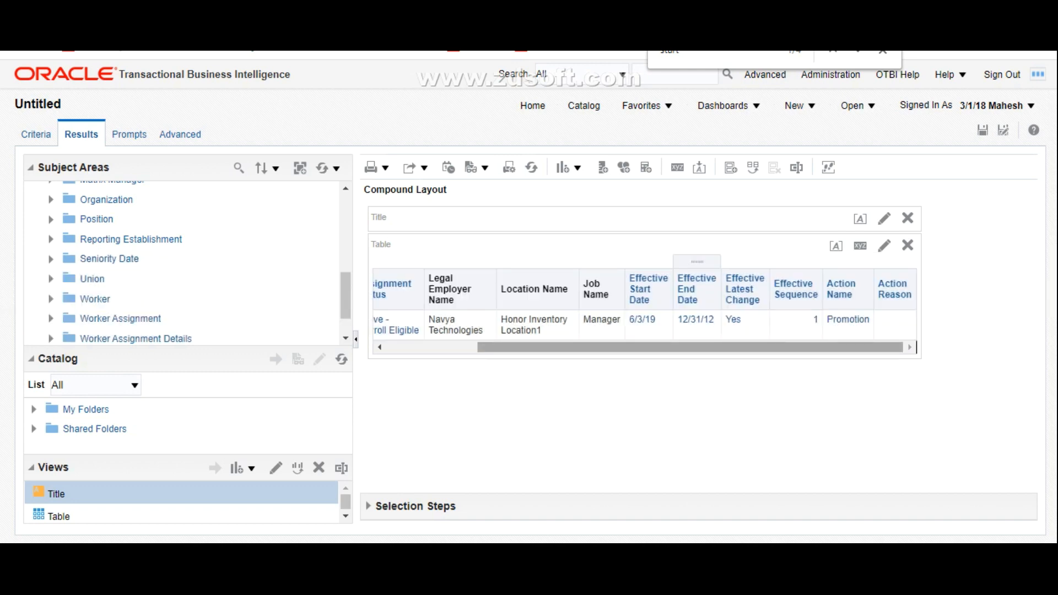
{"action": "left_click_drag", "start_coordinate": [698, 347], "coordinate": [590, 348]}
{"action": "left_click_drag", "start_coordinate": [447, 347], "coordinate": [538, 348]}
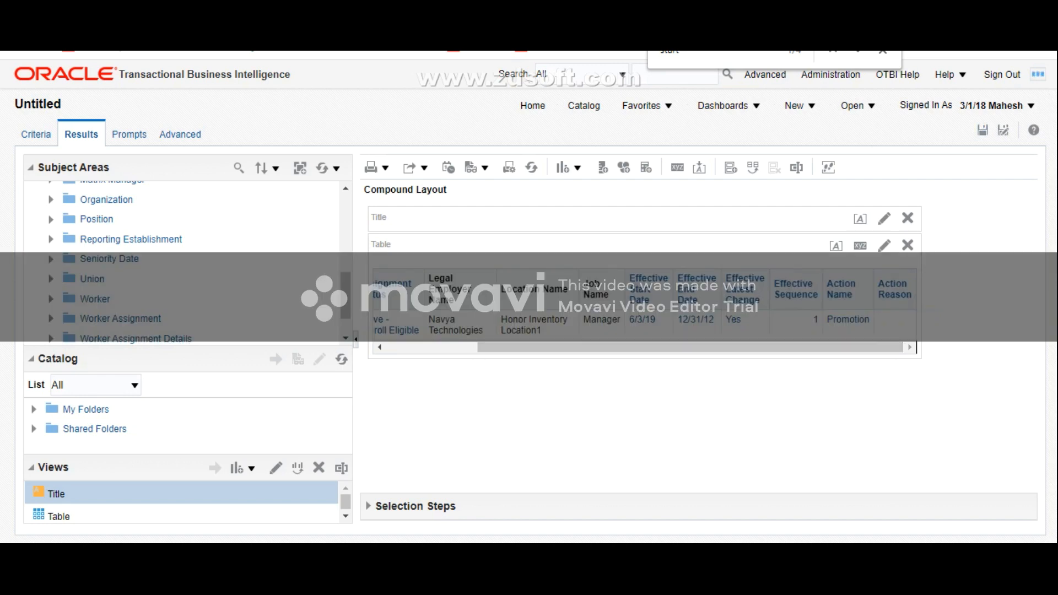
Step: Save the analysis in My Folders as "Current Information of employee" and review its result table through to the Action Reason column
{"action": "left_click", "coordinate": [983, 131]}
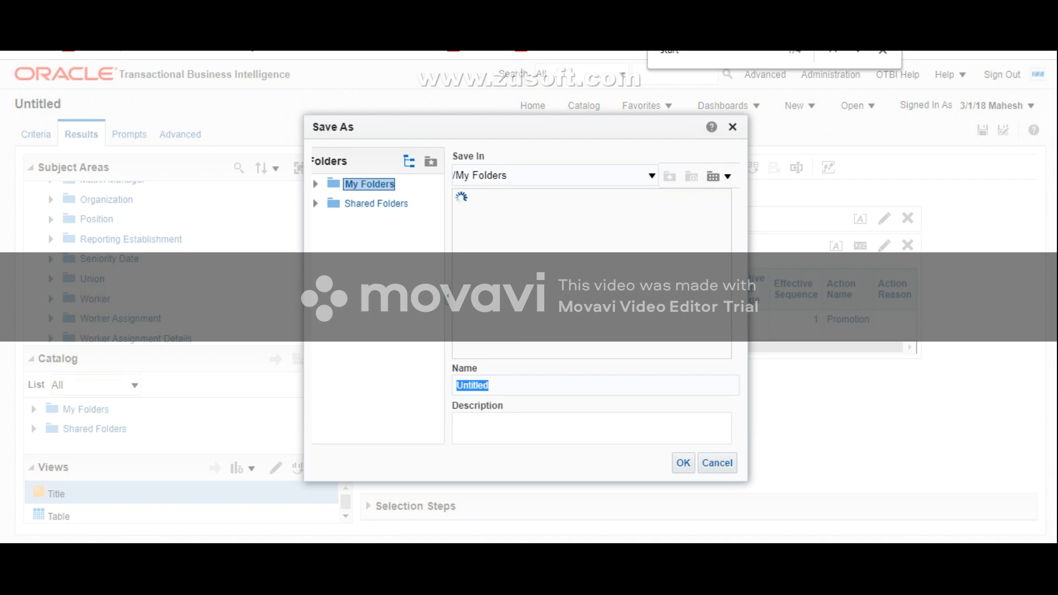
{"action": "left_click", "coordinate": [490, 386]}
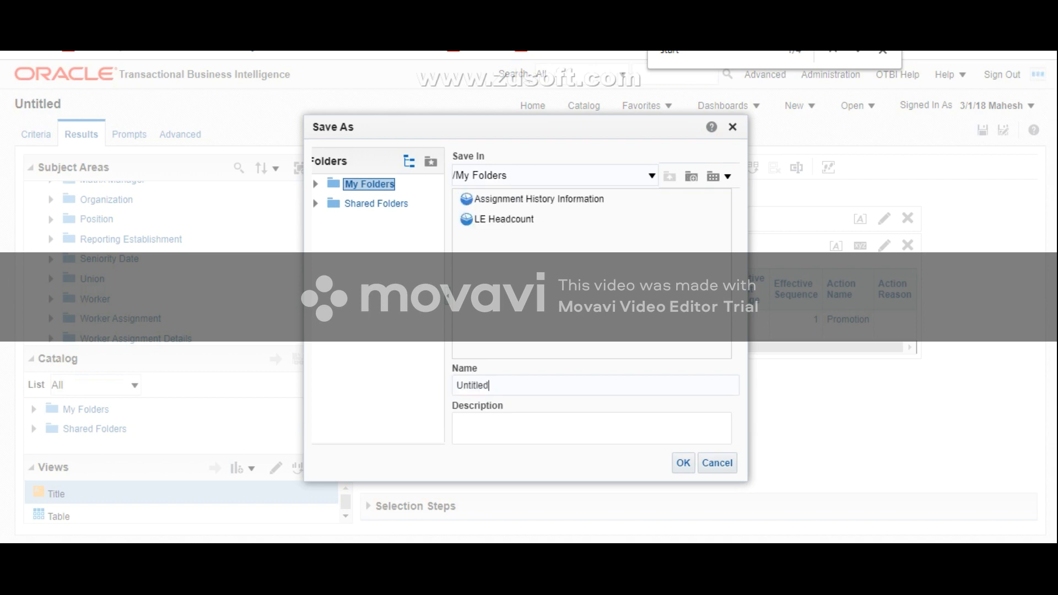
{"action": "key", "text": "BackSpace"}
{"action": "key", "text": "BackSpace"}
{"action": "key", "text": "BackSpace"}
{"action": "key", "text": "BackSpace"}
{"action": "key", "text": "BackSpace"}
{"action": "key", "text": "BackSpace"}
{"action": "key", "text": "BackSpace"}
{"action": "key", "text": "BackSpace"}
{"action": "type", "text": "Cuu"}
{"action": "key", "text": "BackSpace"}
{"action": "type", "text": "rrent I"}
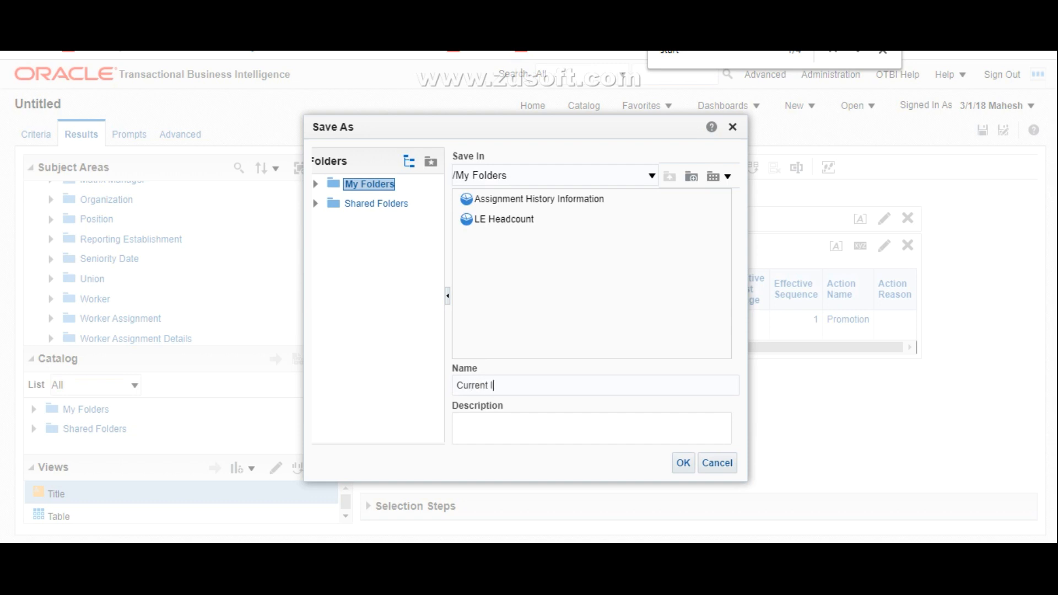
{"action": "type", "text": "nformation of employee"}
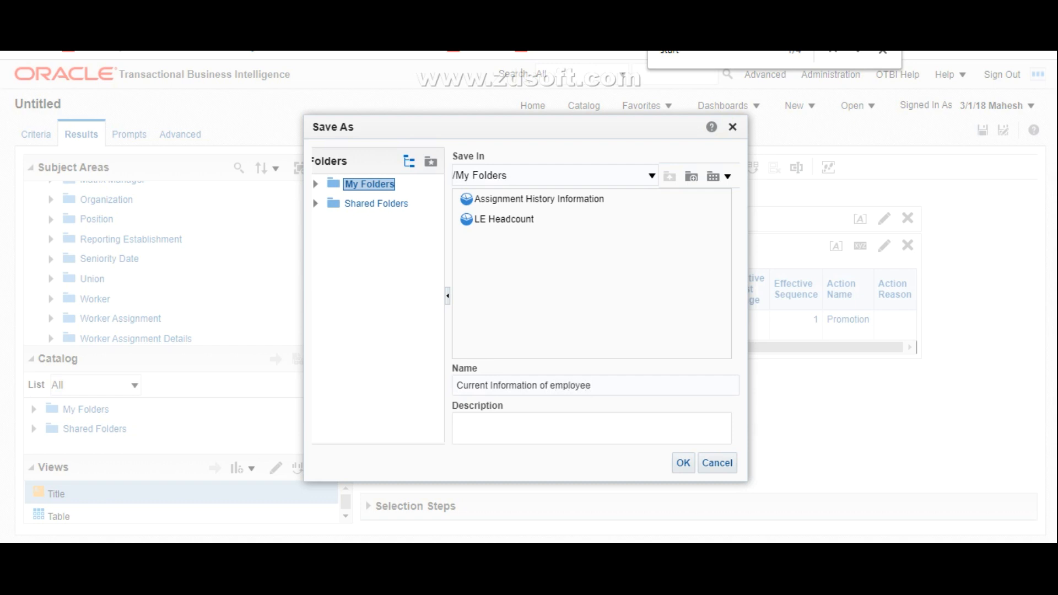
{"action": "left_click", "coordinate": [683, 463]}
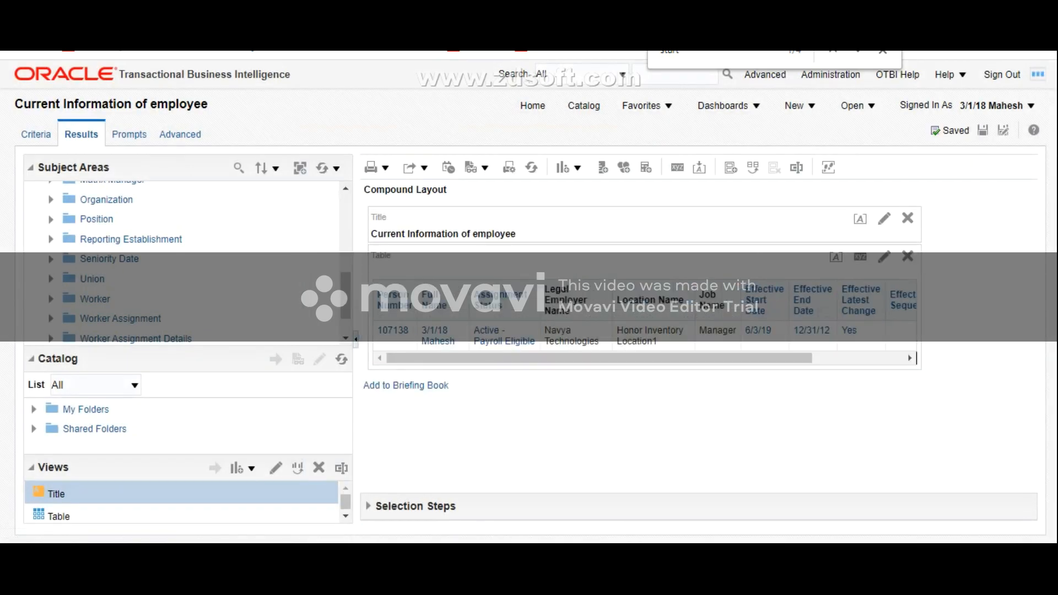
{"action": "left_click_drag", "start_coordinate": [606, 359], "coordinate": [697, 358]}
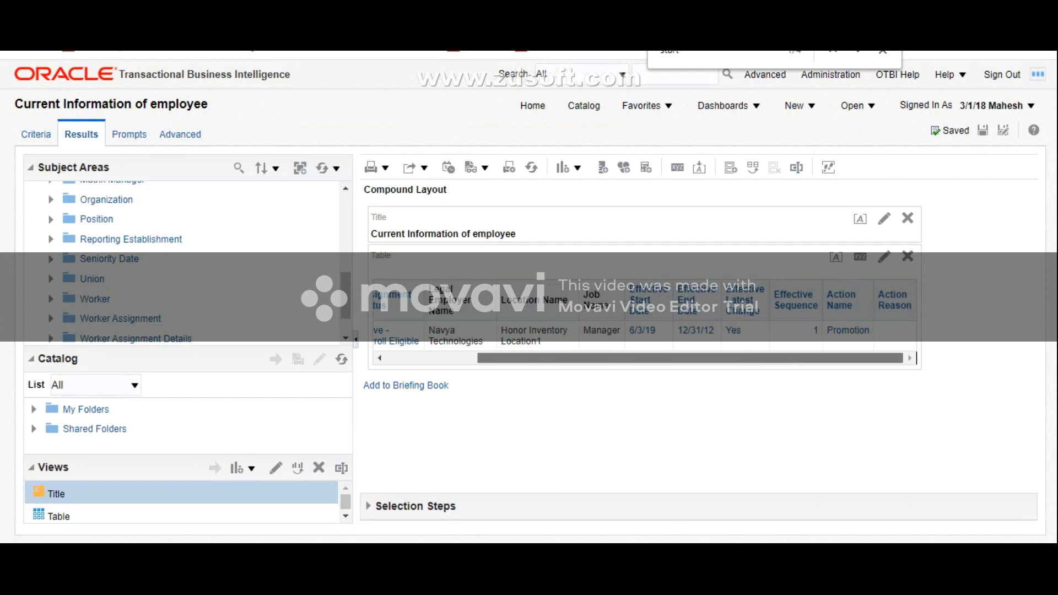
{"action": "left_click_drag", "start_coordinate": [697, 359], "coordinate": [607, 359]}
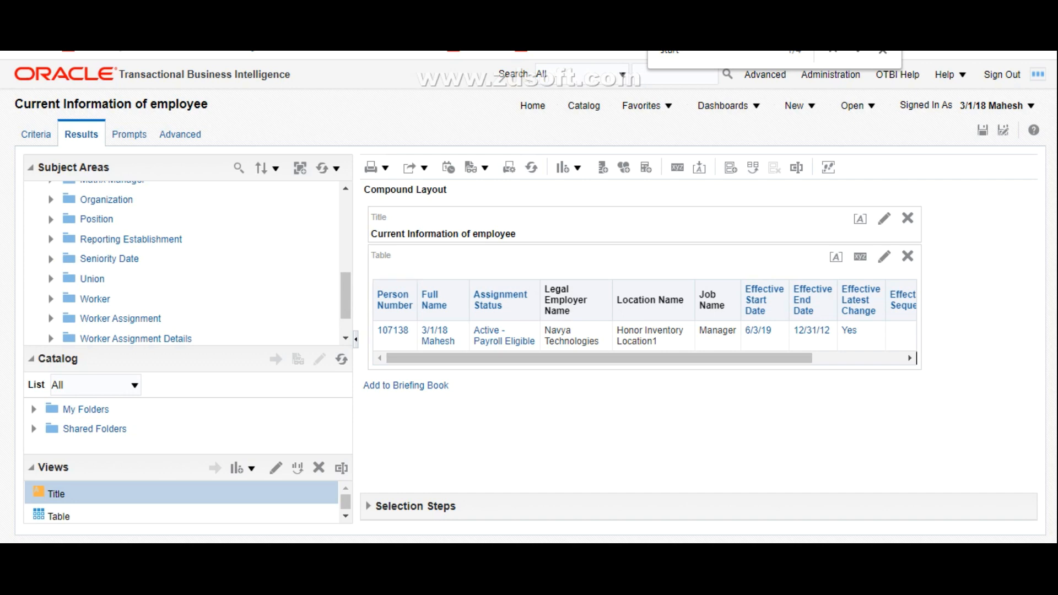
Step: Copy the statement SET VARIABLE PARAM_EFFECTIVE_DATE='2020-01-01'; from the text editor into the Prefix of the analysis's advanced SQL clauses
{"action": "left_click", "coordinate": [180, 134]}
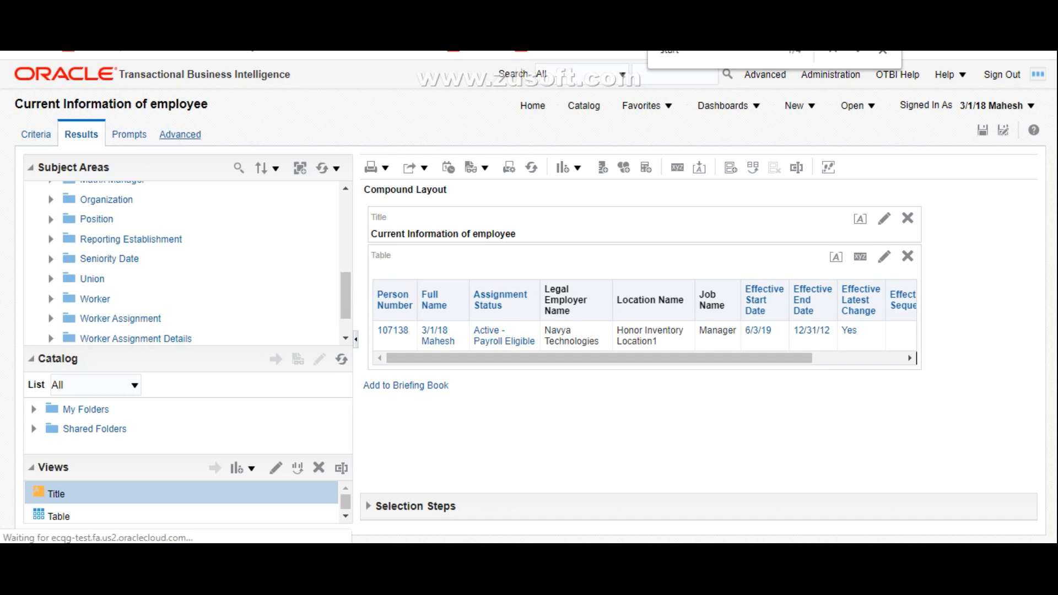
{"action": "scroll", "coordinate": [529, 340], "scroll_direction": "down", "scroll_amount": 10}
{"action": "scroll", "coordinate": [529, 340], "scroll_direction": "down", "scroll_amount": 2}
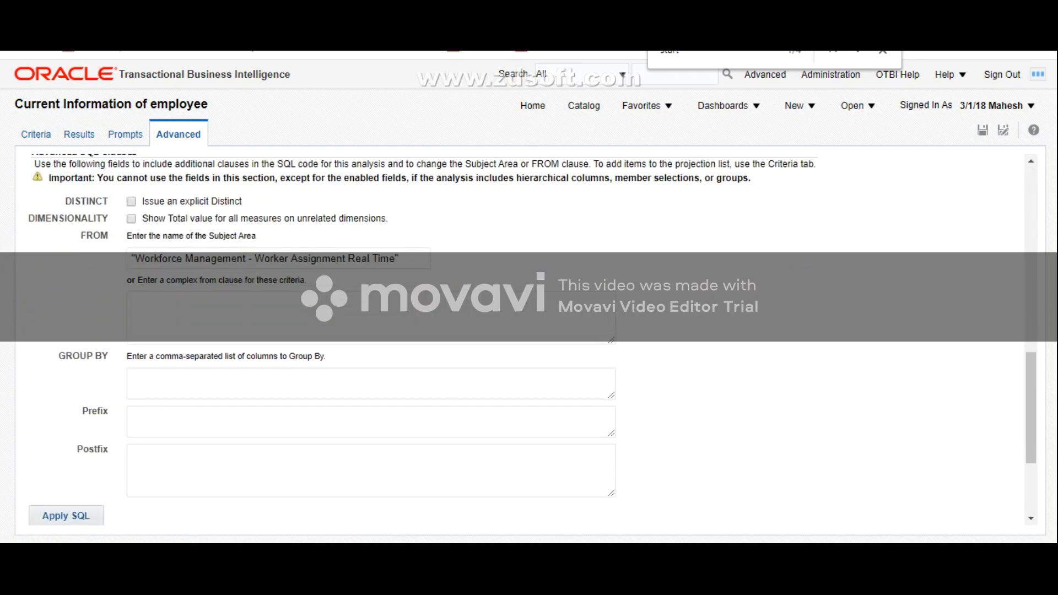
{"action": "left_click", "coordinate": [132, 417]}
{"action": "key", "text": "alt+Tab"}
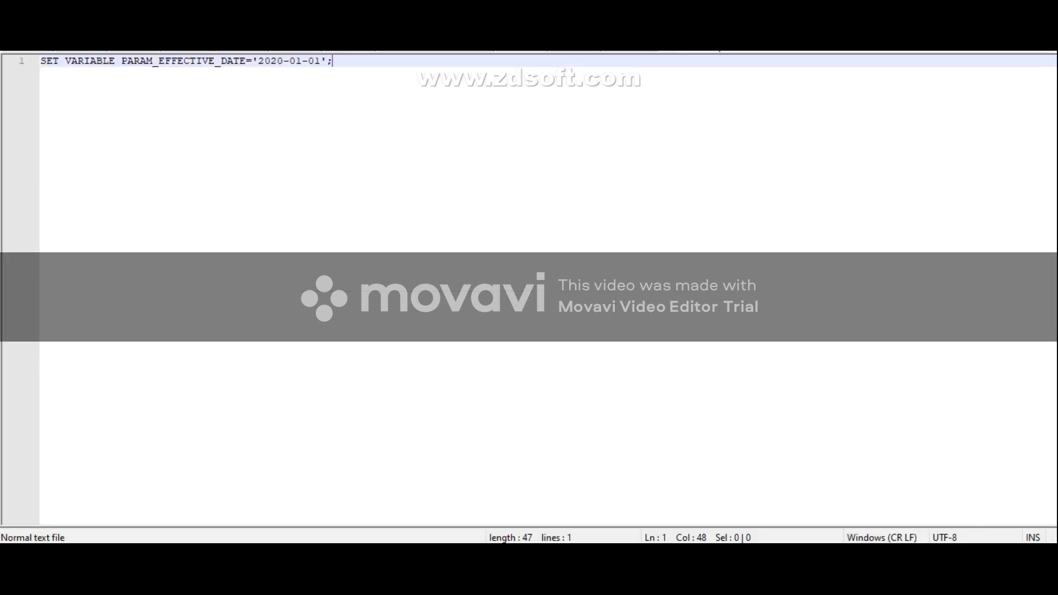
{"action": "key", "text": "ctrl+a"}
{"action": "key", "text": "ctrl+c"}
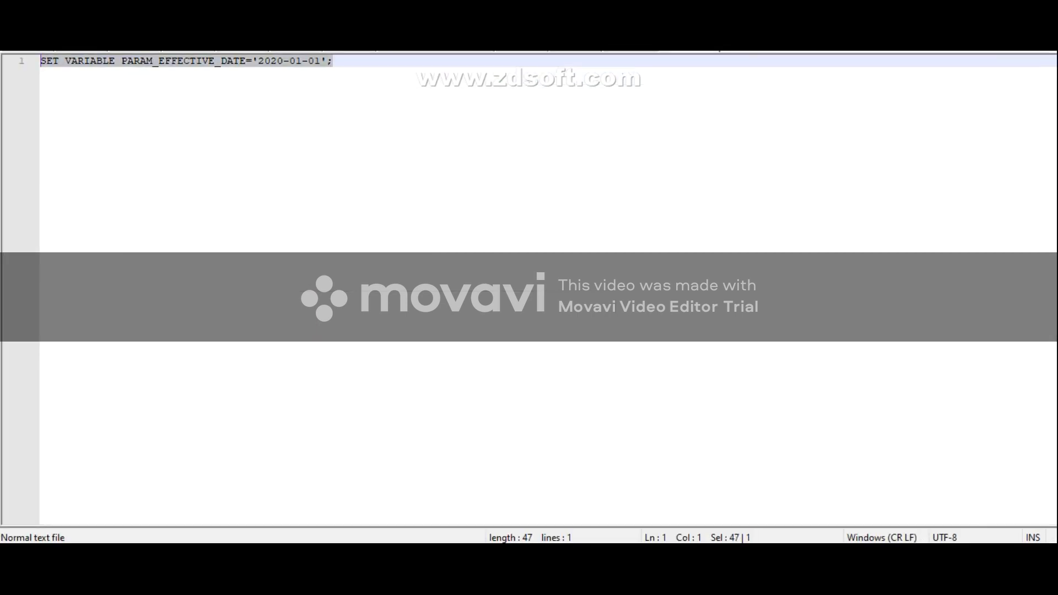
{"action": "key", "text": "alt+Tab"}
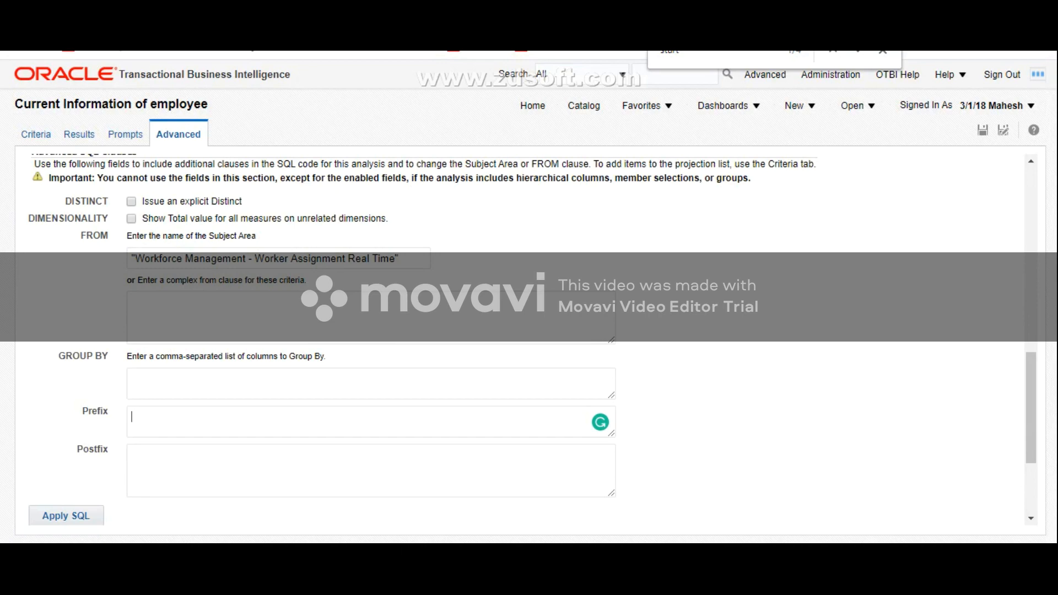
{"action": "key", "text": "ctrl+v"}
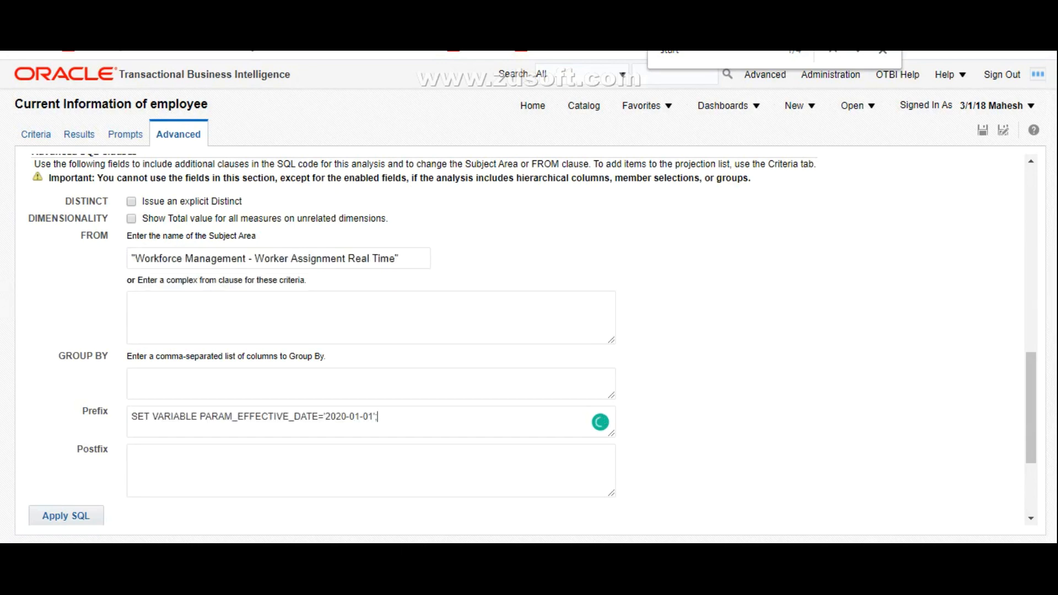
Step: Set the effective date in the prefix statement to 2019-01-01 and apply the SQL
{"action": "key", "text": "ctrl+Tab"}
{"action": "scroll", "coordinate": [529, 297], "scroll_direction": "up", "scroll_amount": 5}
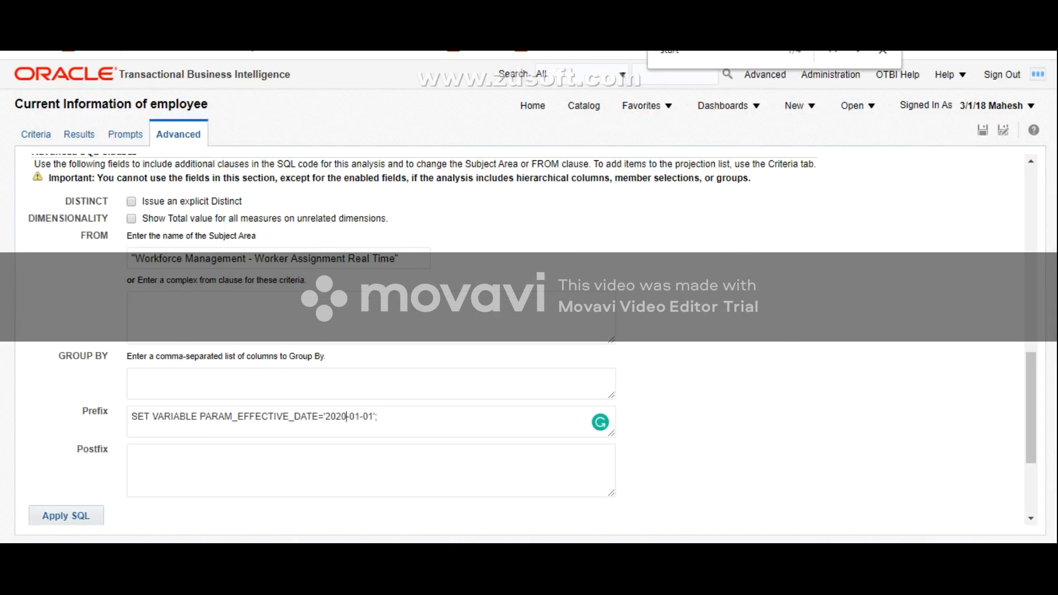
{"action": "key", "text": "BackSpace"}
{"action": "key", "text": "BackSpace"}
{"action": "type", "text": "19"}
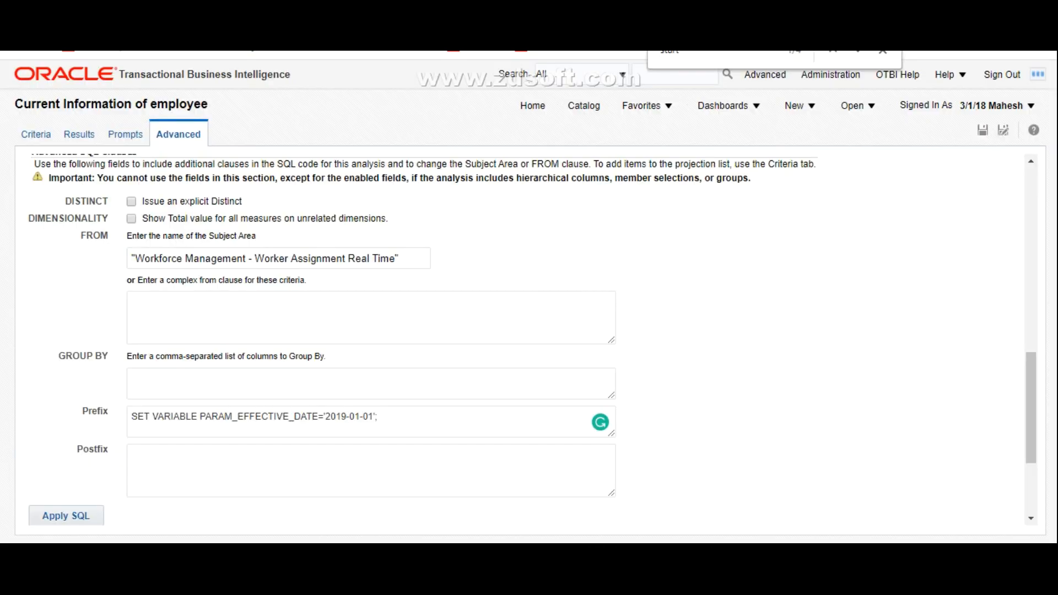
{"action": "left_click", "coordinate": [67, 516]}
{"action": "scroll", "coordinate": [529, 342], "scroll_direction": "up", "scroll_amount": 5}
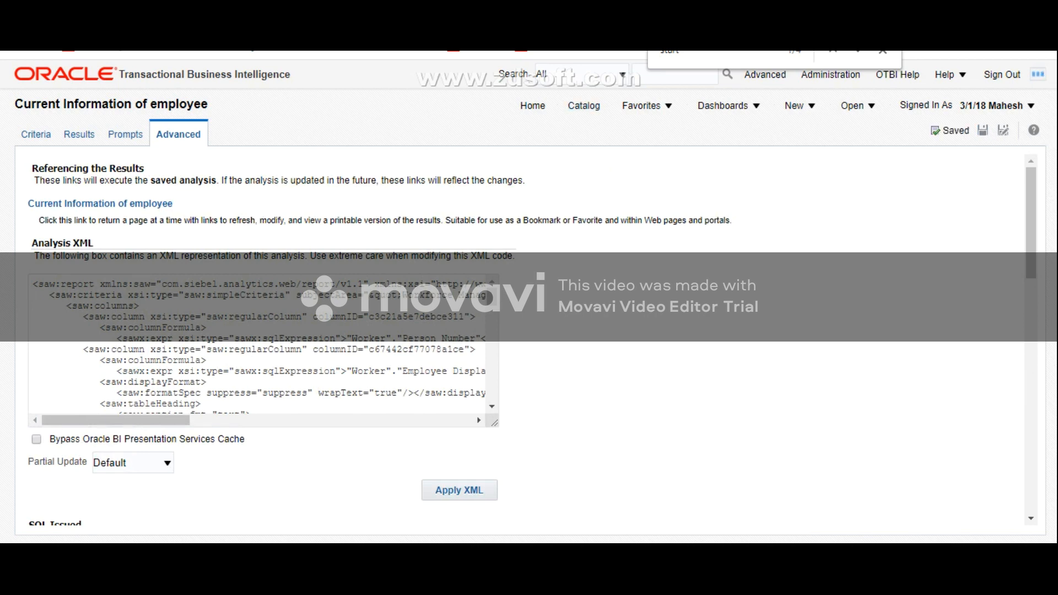
Step: Display the analysis results and compare their assignment dates, job and action with the worker's assignment history
{"action": "left_click", "coordinate": [79, 135]}
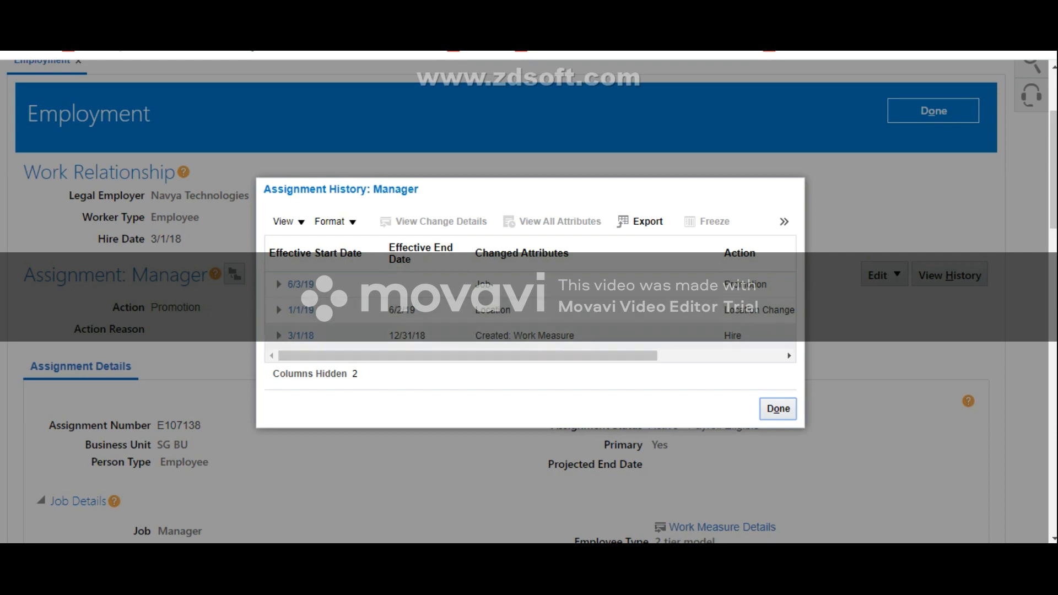
{"action": "mouse_move", "coordinate": [529, 356]}
{"action": "left_mouse_down"}
{"action": "mouse_move", "coordinate": [655, 355]}
{"action": "mouse_move", "coordinate": [529, 355]}
{"action": "left_mouse_up"}
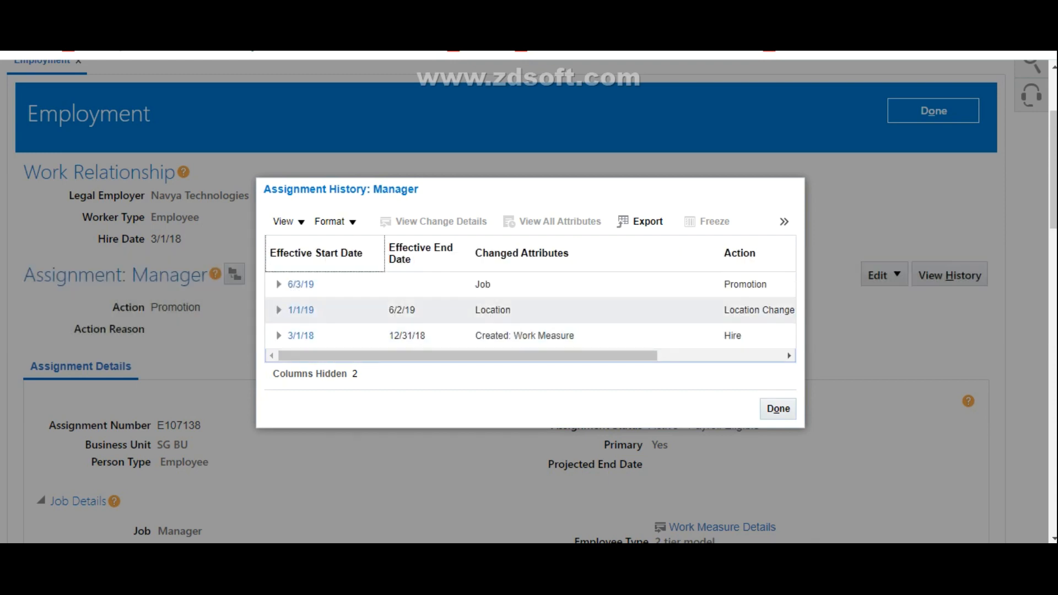
{"action": "left_click_drag", "start_coordinate": [468, 356], "coordinate": [553, 355]}
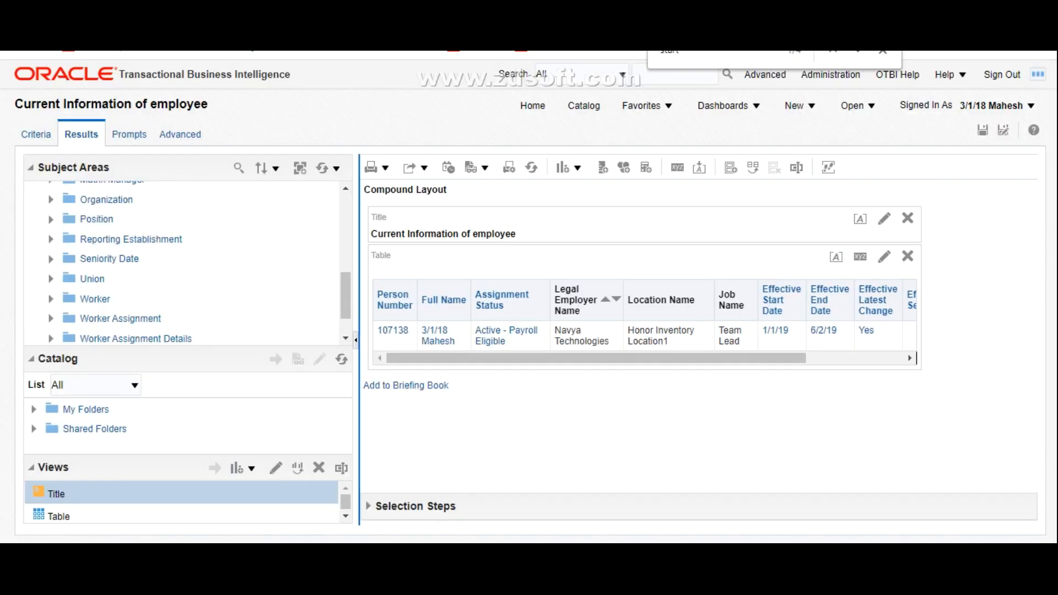
{"action": "left_click_drag", "start_coordinate": [722, 358], "coordinate": [820, 359]}
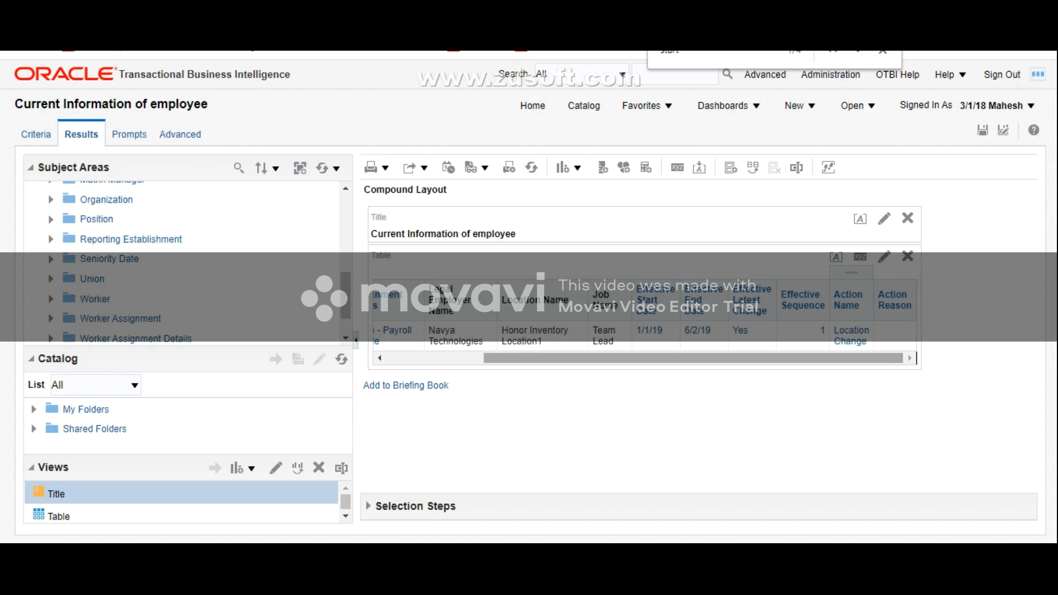
Step: Return to the advanced SQL clauses and examine the full PARAM_EFFECTIVE_DATE statement in the Prefix
{"action": "left_click", "coordinate": [181, 135]}
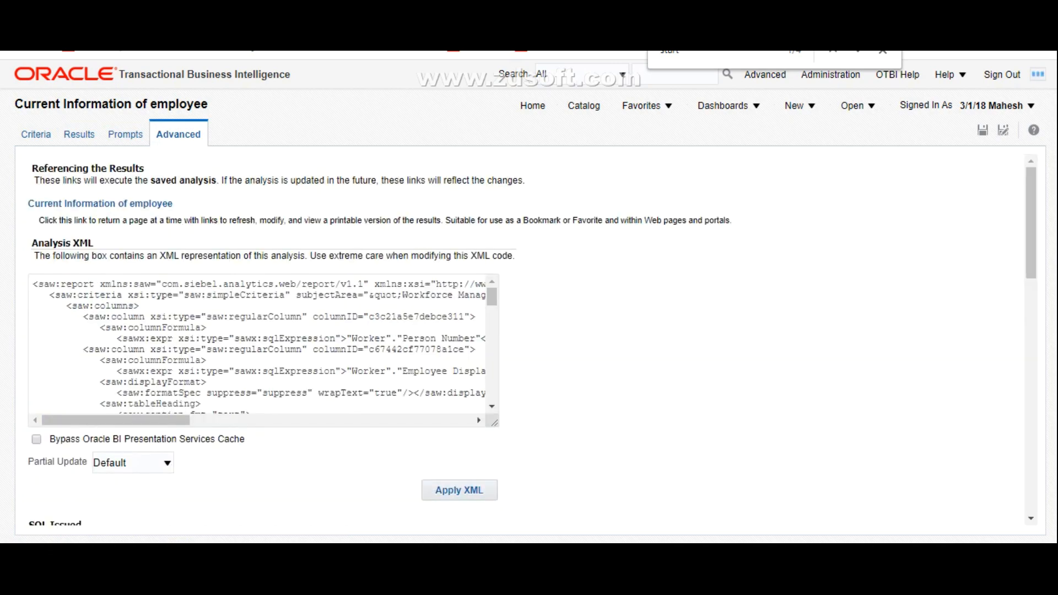
{"action": "scroll", "coordinate": [529, 342], "scroll_direction": "down", "scroll_amount": 15}
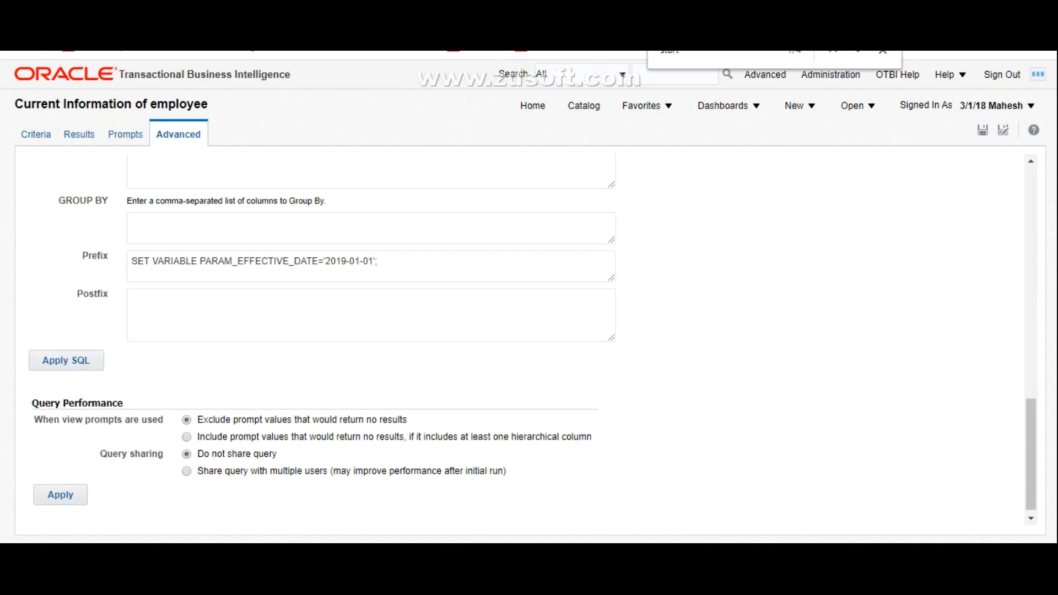
{"action": "key", "text": "shift+Left"}
{"action": "key", "text": "shift+Left"}
{"action": "key", "text": "shift+Left"}
{"action": "key", "text": "shift+Left"}
{"action": "key", "text": "shift+Left"}
{"action": "key", "text": "shift+Left"}
{"action": "key", "text": "shift+Left"}
{"action": "key", "text": "shift+Left"}
{"action": "key", "text": "shift+Left"}
{"action": "key", "text": "shift+Left"}
{"action": "key", "text": "shift+Left"}
{"action": "key", "text": "shift+Left"}
{"action": "key", "text": "shift+Left"}
{"action": "key", "text": "shift+Left"}
{"action": "key", "text": "shift+Left"}
{"action": "key", "text": "shift+Left"}
{"action": "key", "text": "shift+Left"}
{"action": "key", "text": "shift+Left"}
{"action": "key", "text": "shift+Left"}
{"action": "key", "text": "shift+Left"}
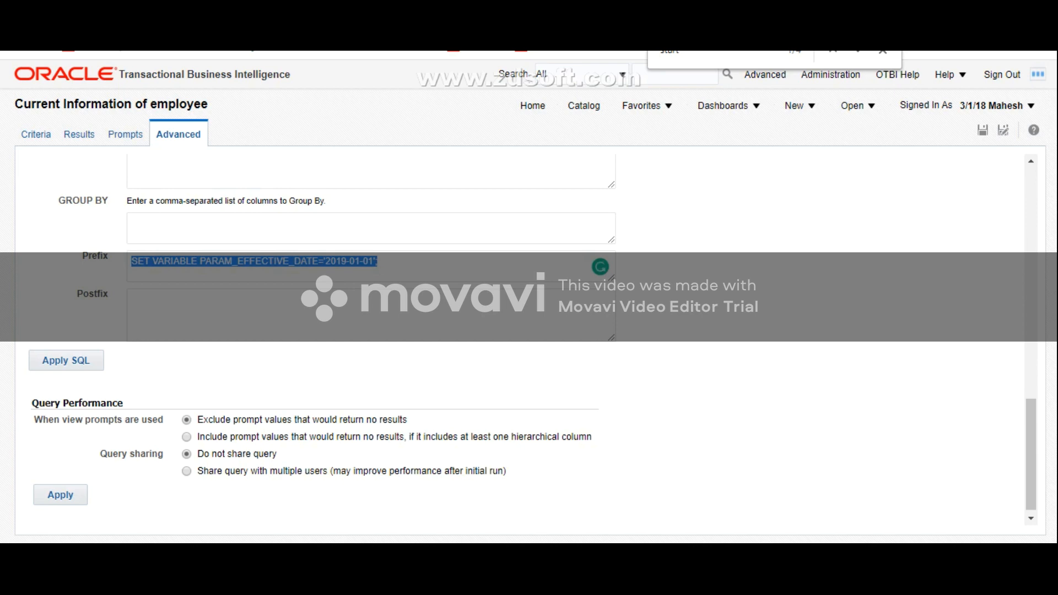
{"action": "left_click", "coordinate": [378, 262]}
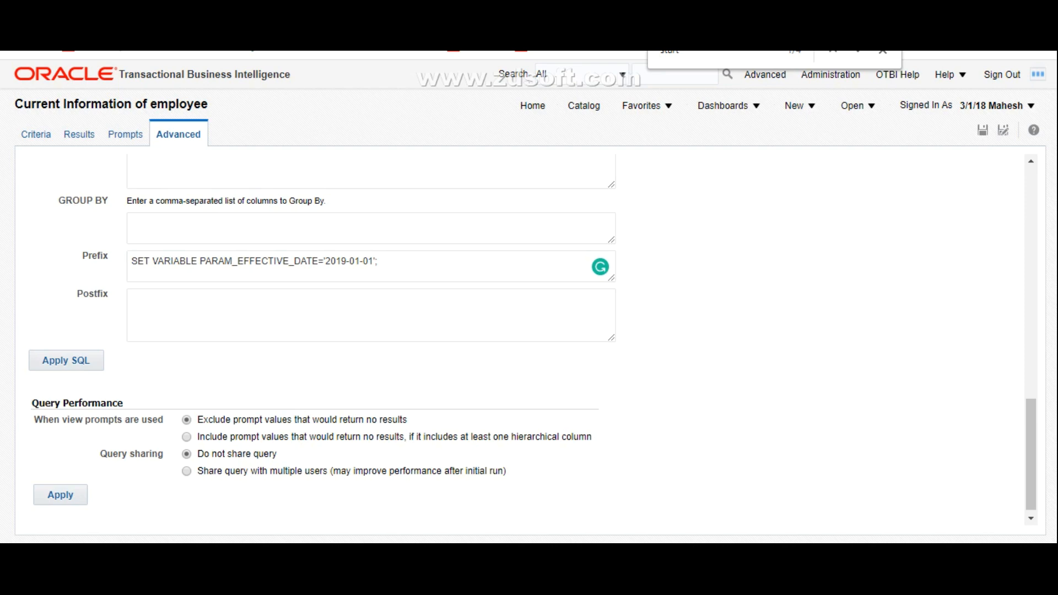
{"action": "scroll", "coordinate": [529, 342], "scroll_direction": "up", "scroll_amount": 3}
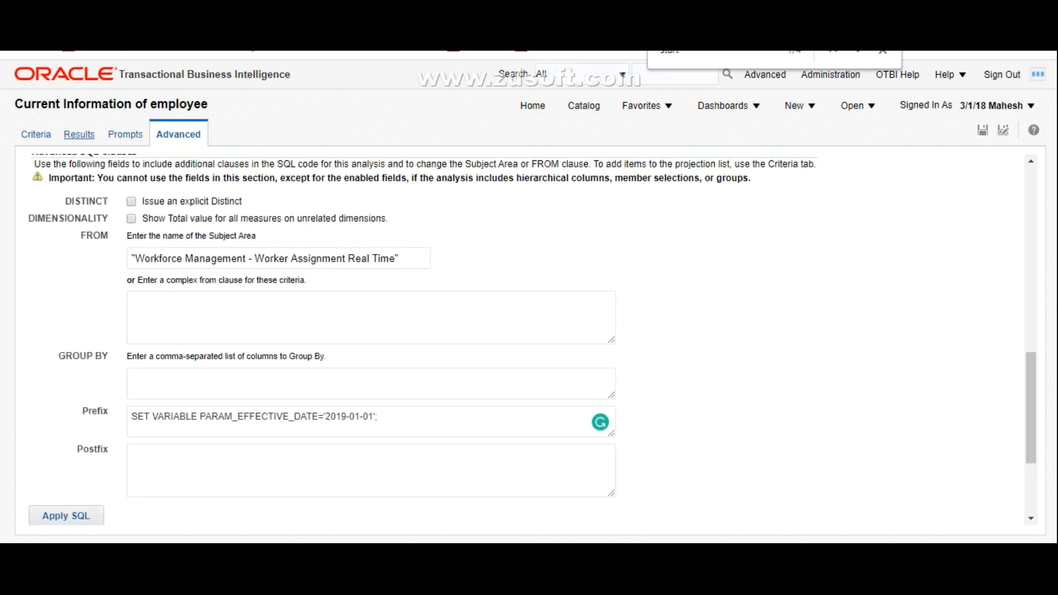
Step: Check the Person Number filter in the analysis criteria
{"action": "left_click", "coordinate": [79, 135]}
{"action": "left_click", "coordinate": [36, 134]}
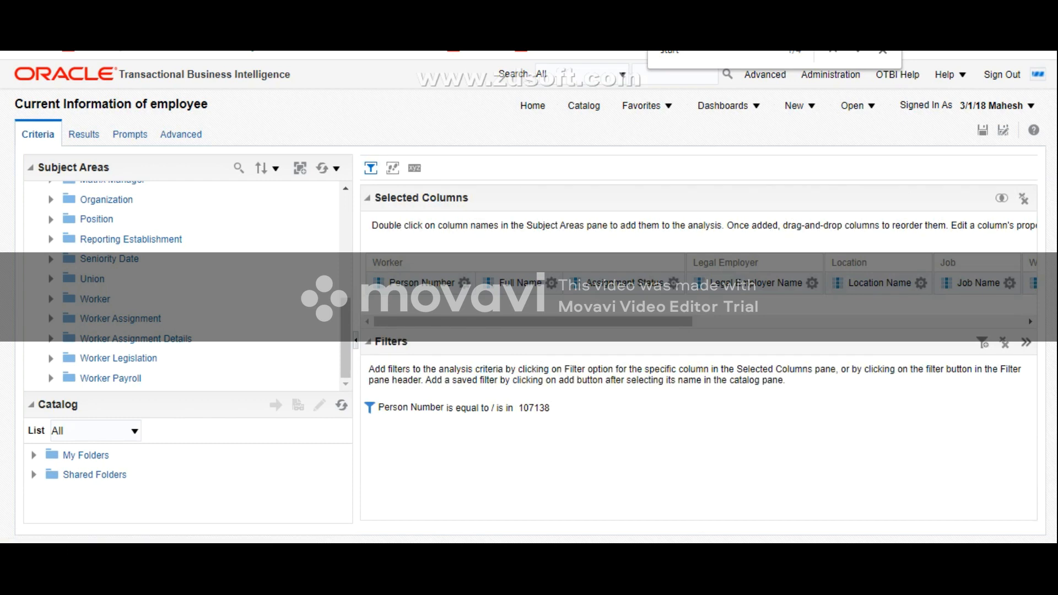
{"action": "mouse_move", "coordinate": [494, 408]}
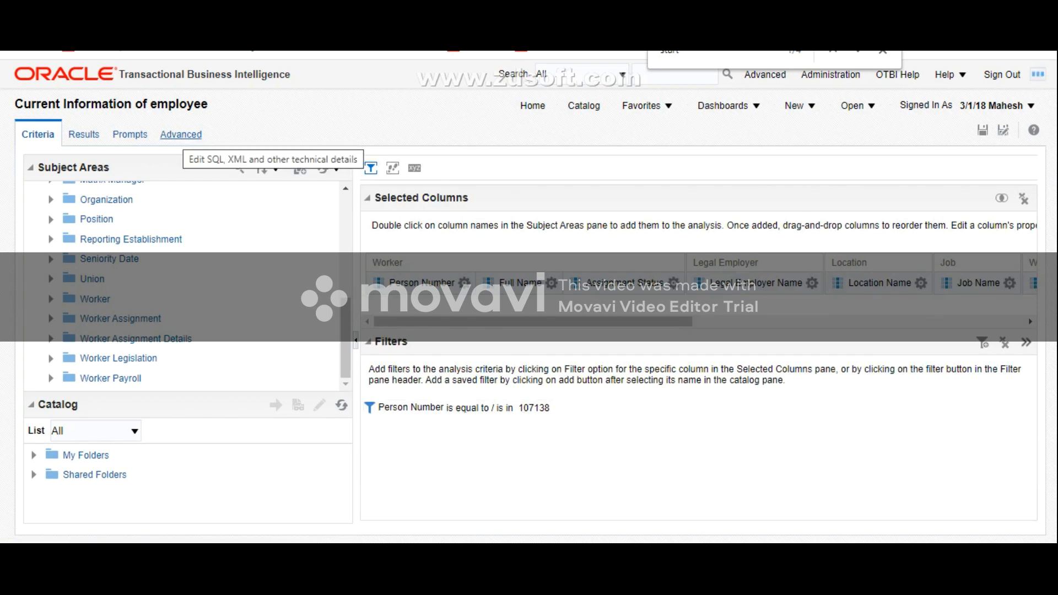
Step: Compare the effective date in the prefix statement with the SQL issued for the analysis
{"action": "left_click", "coordinate": [180, 135]}
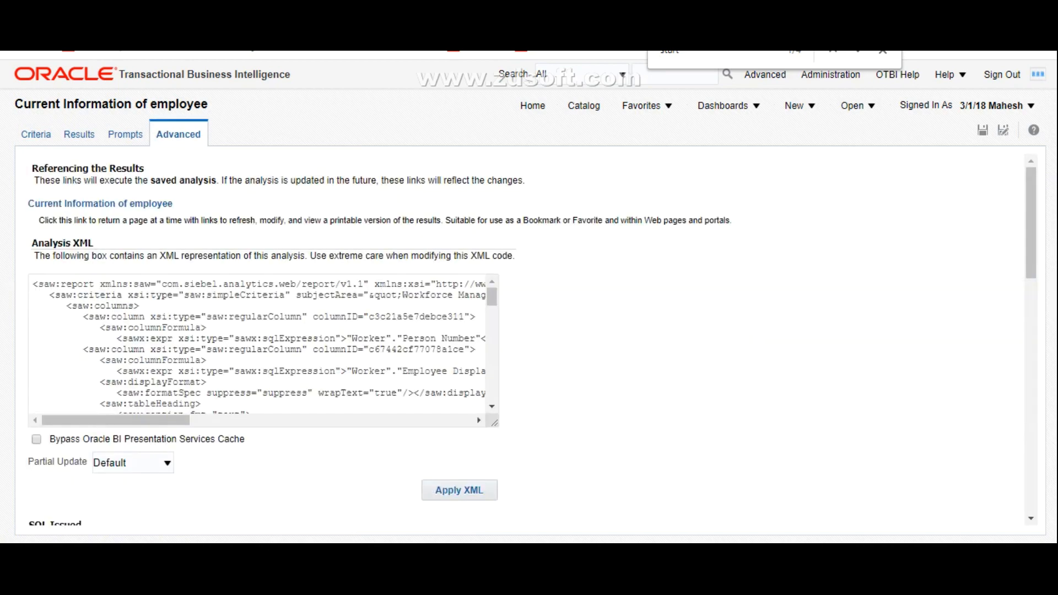
{"action": "scroll", "coordinate": [530, 336], "scroll_direction": "down", "scroll_amount": 10}
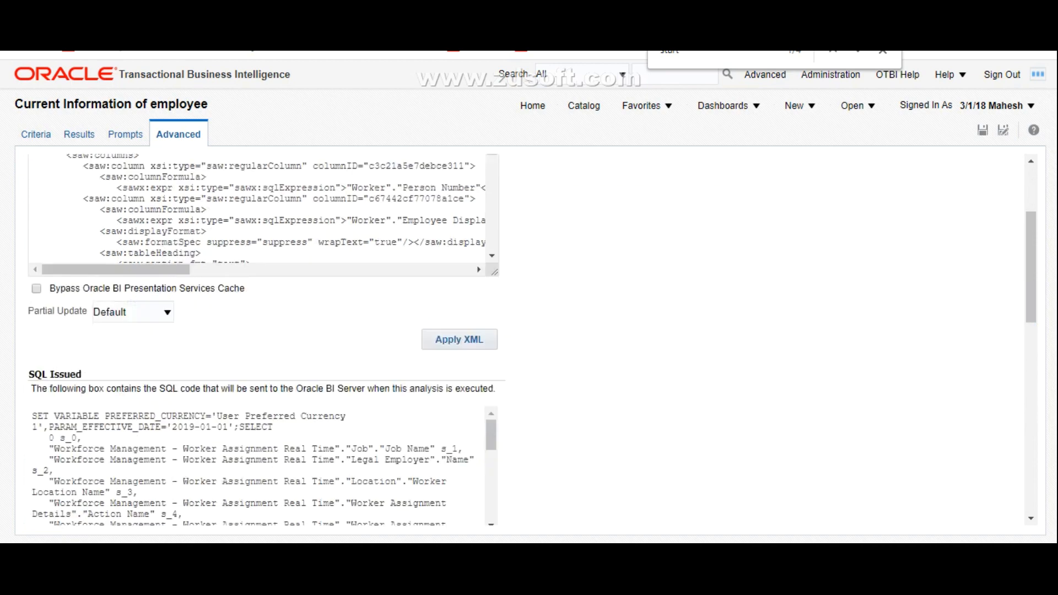
{"action": "scroll", "coordinate": [529, 336], "scroll_direction": "down", "scroll_amount": 3}
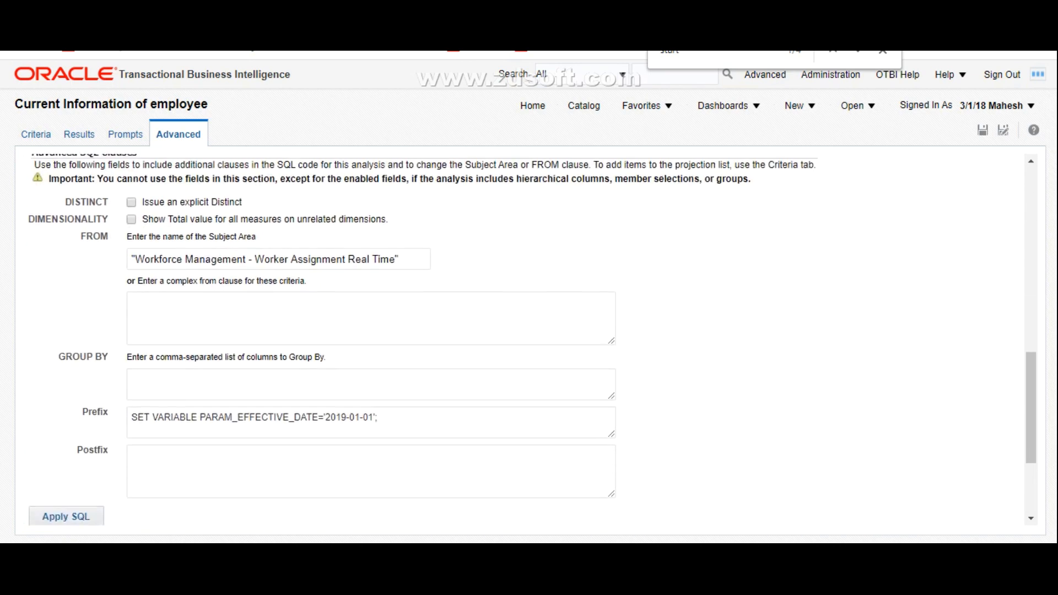
{"action": "left_click_drag", "start_coordinate": [325, 416], "coordinate": [374, 417]}
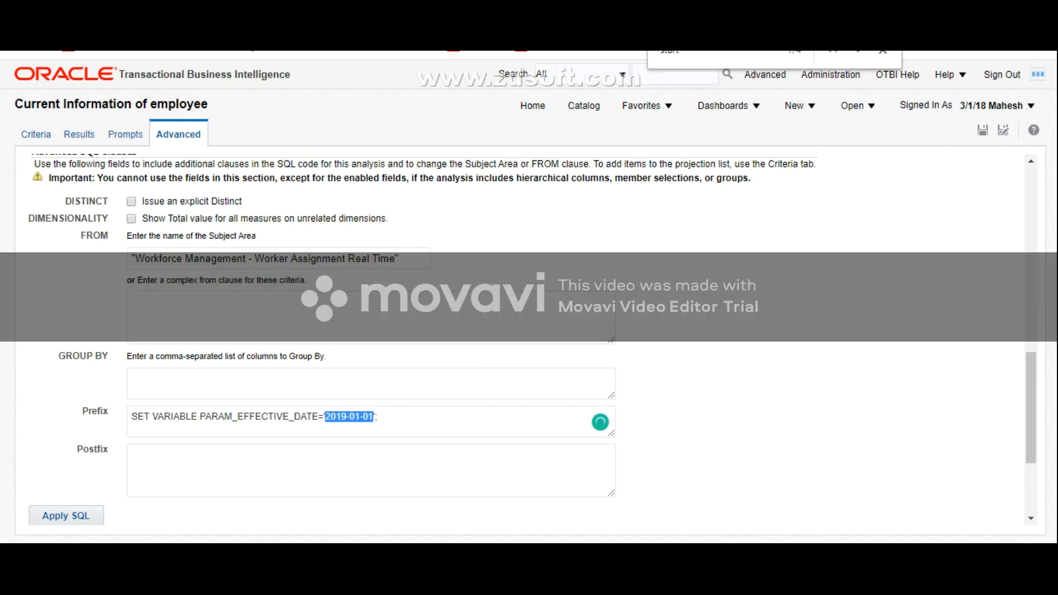
{"action": "scroll", "coordinate": [529, 336], "scroll_direction": "up", "scroll_amount": 15}
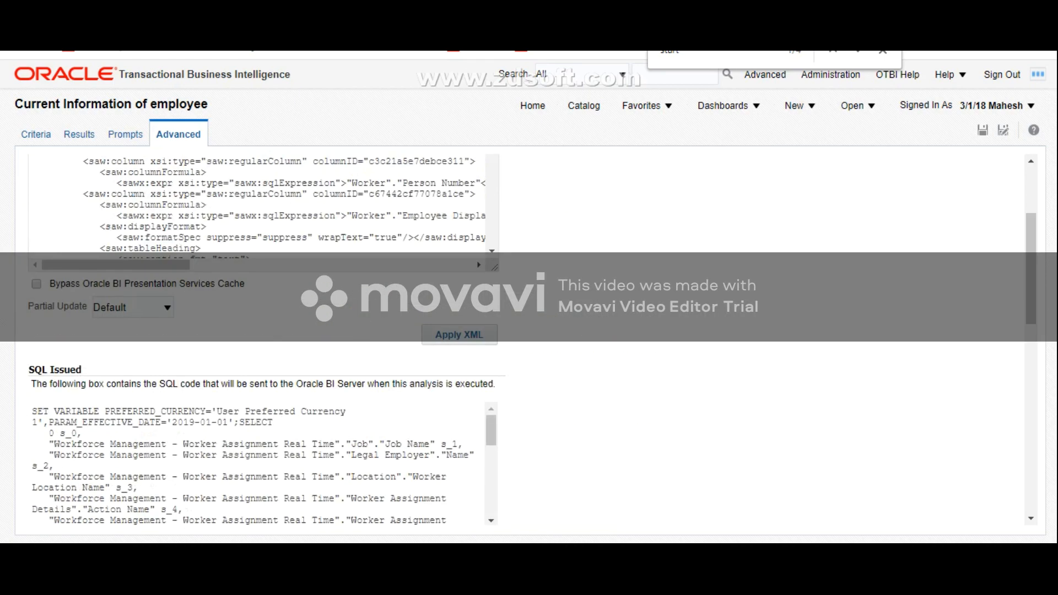
Step: Remove the fixed date from the PARAM_EFFECTIVE_DATE statement in the Prefix of the advanced SQL clauses
{"action": "scroll", "coordinate": [529, 336], "scroll_direction": "down", "scroll_amount": 5}
{"action": "scroll", "coordinate": [529, 336], "scroll_direction": "down", "scroll_amount": 9}
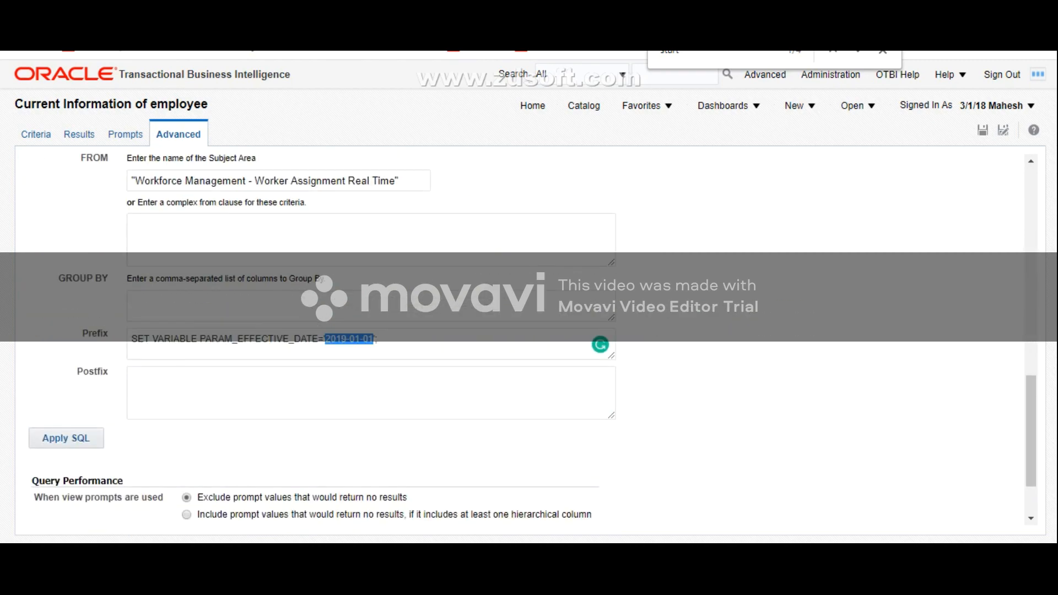
{"action": "type", "text": "'2019-01-01'"}
{"action": "key", "text": "BackSpace"}
{"action": "key", "text": "BackSpace"}
{"action": "key", "text": "BackSpace"}
{"action": "key", "text": "BackSpace"}
{"action": "key", "text": "BackSpace"}
{"action": "key", "text": "BackSpace"}
{"action": "key", "text": "BackSpace"}
{"action": "key", "text": "BackSpace"}
{"action": "key", "text": "BackSpace"}
{"action": "key", "text": "BackSpace"}
{"action": "key", "text": "BackSpace"}
{"action": "key", "text": "BackSpace"}
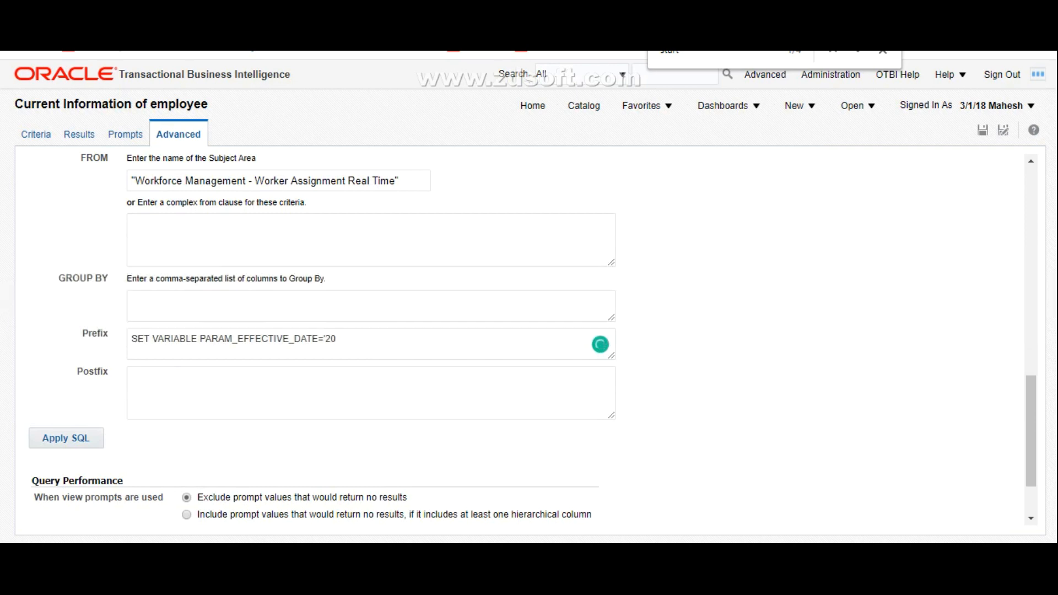
{"action": "key", "text": "BackSpace"}
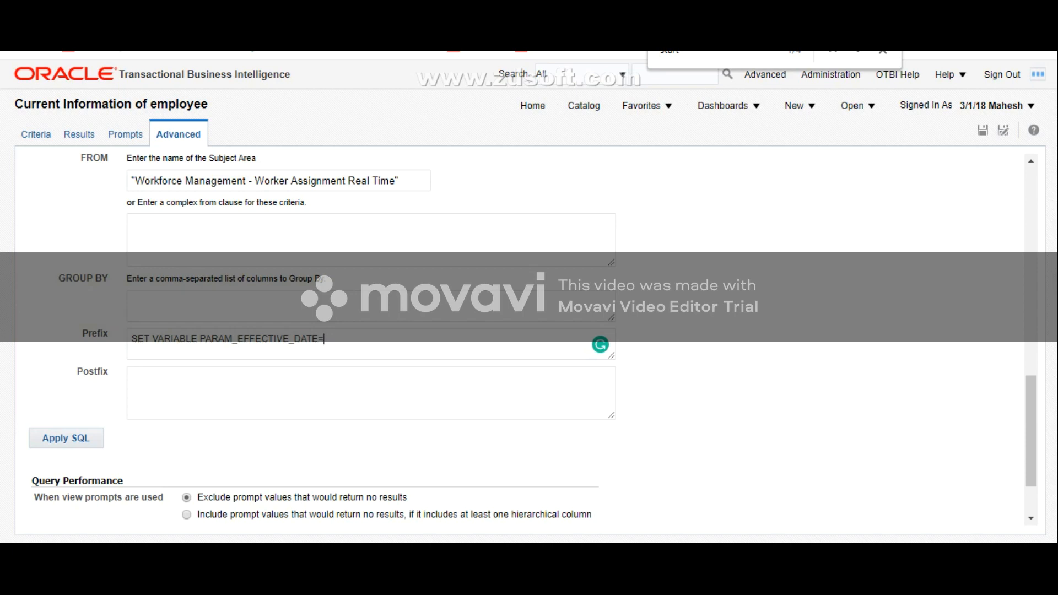
Step: Complete the Prefix as SET VARIABLE PARAM_EFFECTIVE_DATE='@{AsOfDate}'; then apply the SQL and save the analysis
{"action": "type", "text": "'@{"}
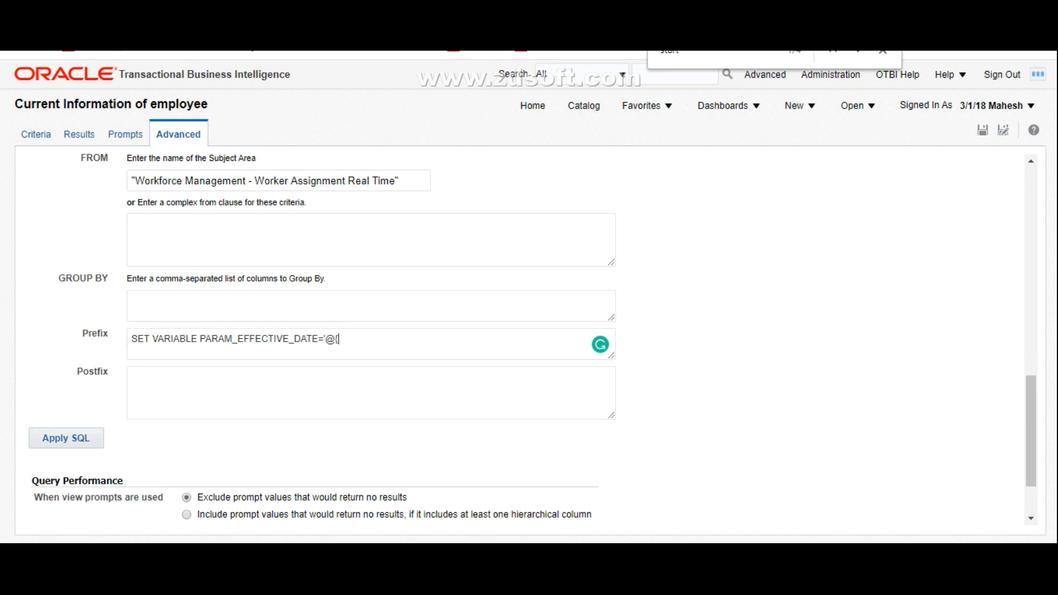
{"action": "type", "text": "AsOfDate}'"}
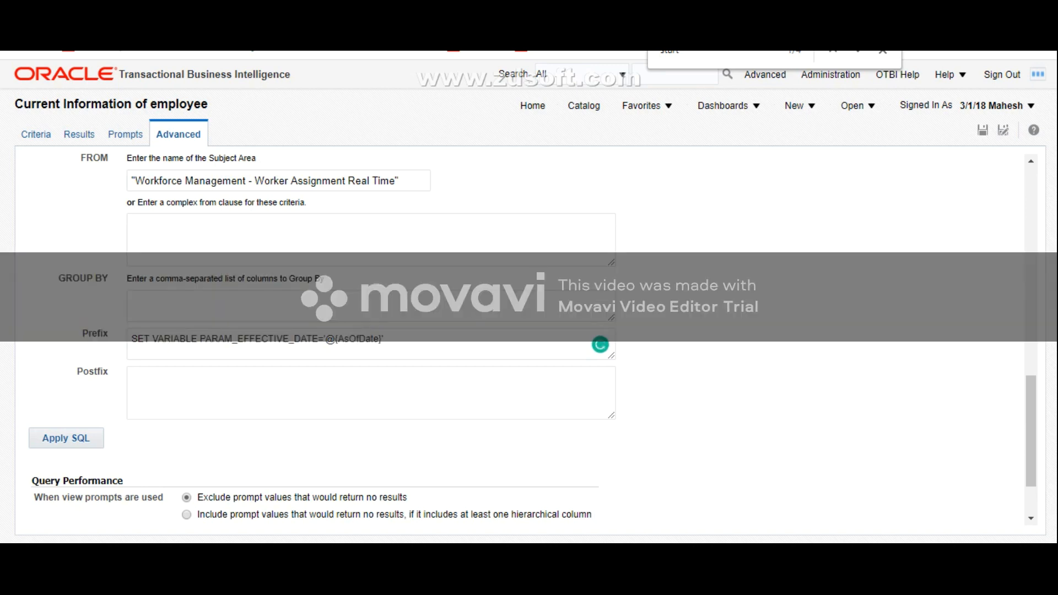
{"action": "type", "text": ";"}
{"action": "left_click", "coordinate": [66, 439]}
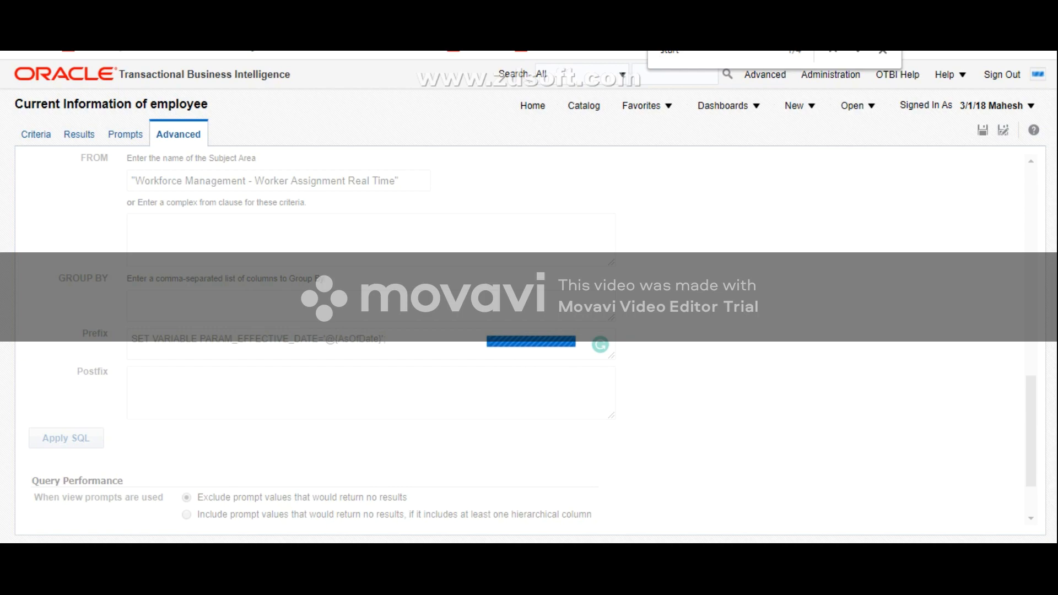
{"action": "scroll", "coordinate": [257, 350], "scroll_direction": "down", "scroll_amount": 5}
{"action": "scroll", "coordinate": [257, 350], "scroll_direction": "up", "scroll_amount": 5}
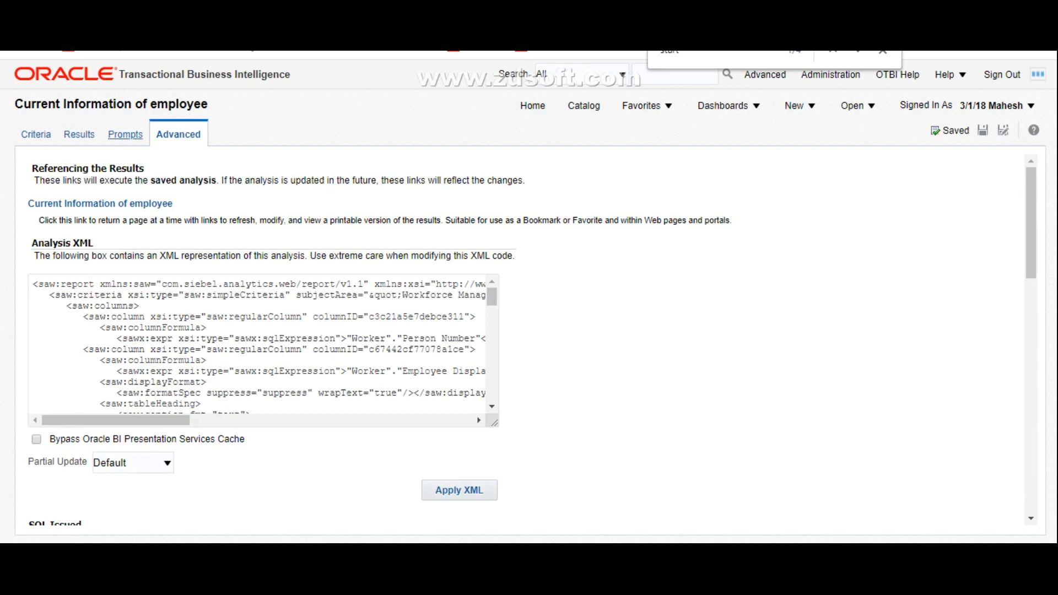
Step: Check the AsOfDate variable in both the SQL issued for the analysis and the Prefix statement
{"action": "left_click", "coordinate": [125, 134]}
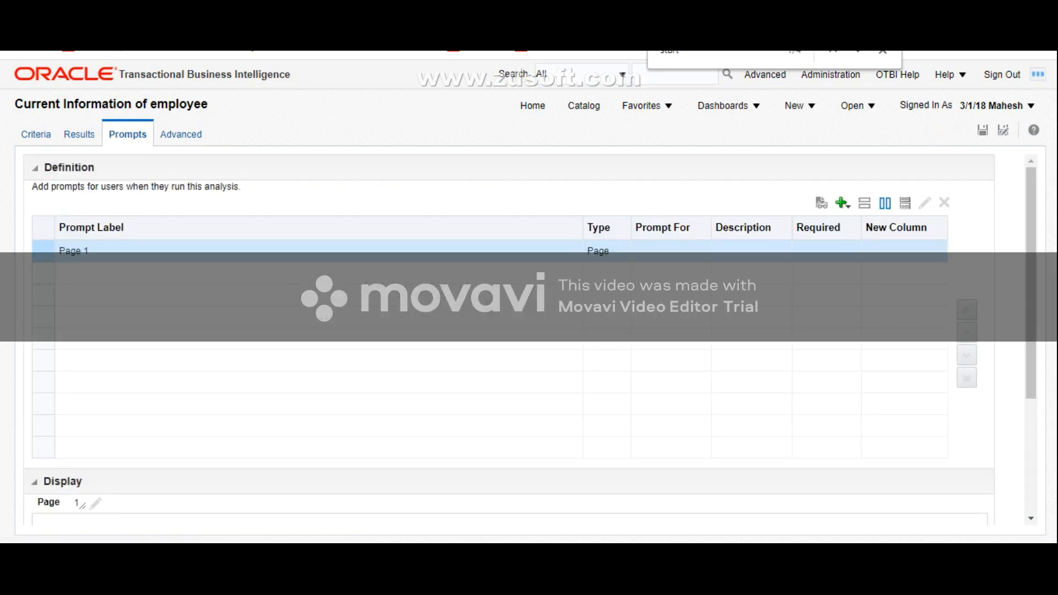
{"action": "left_click", "coordinate": [181, 134]}
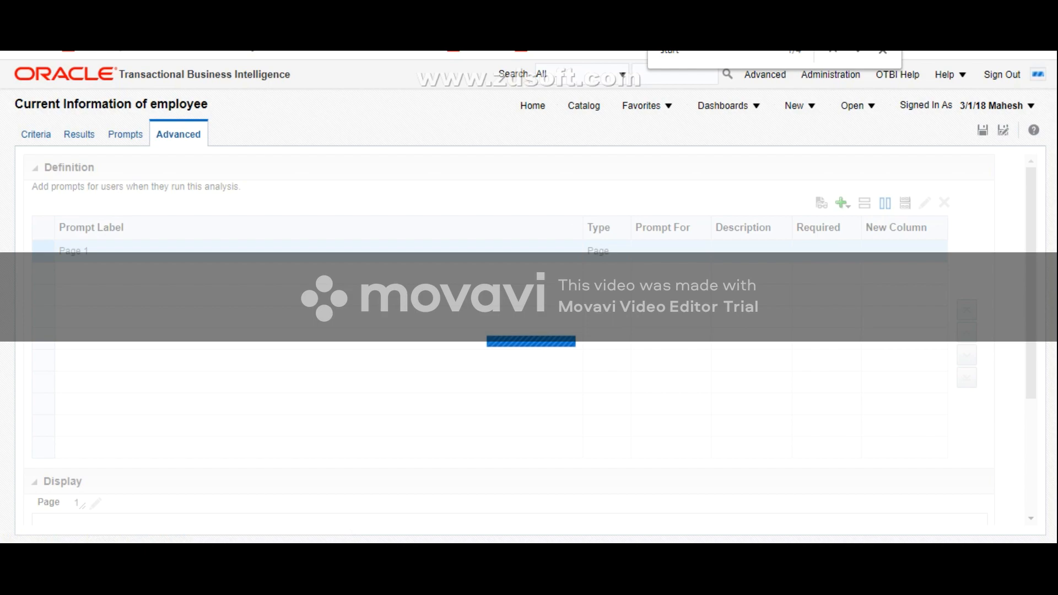
{"action": "scroll", "coordinate": [529, 342], "scroll_direction": "down", "scroll_amount": 15}
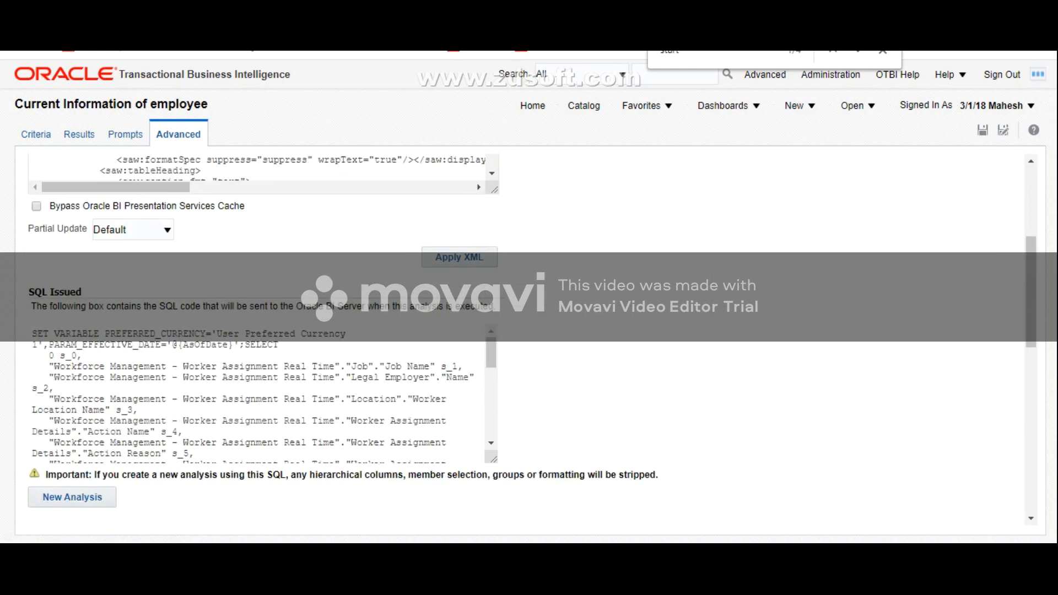
{"action": "scroll", "coordinate": [530, 342], "scroll_direction": "up", "scroll_amount": 2}
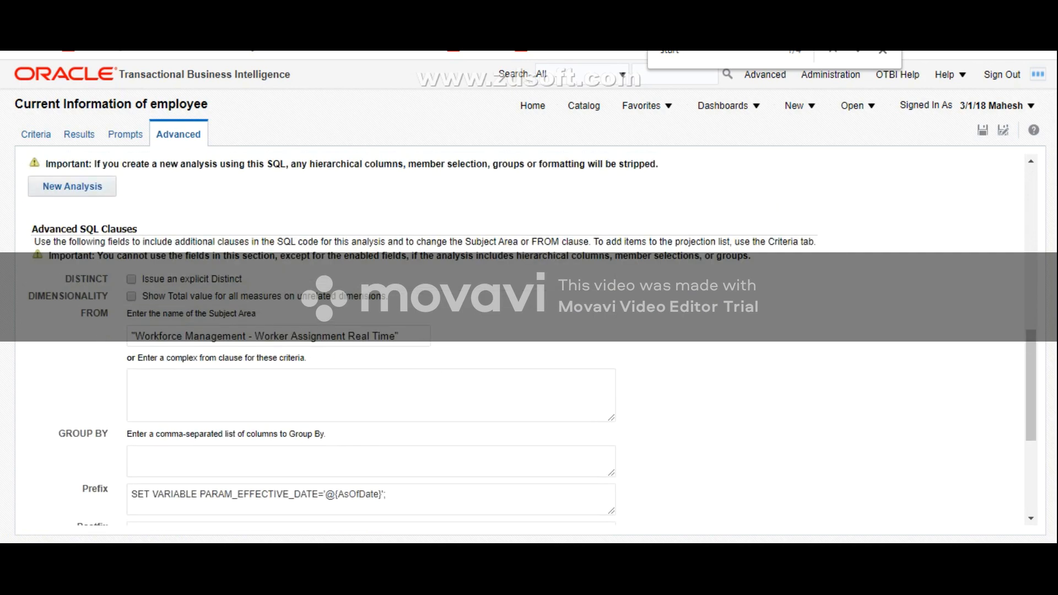
Step: Add a variable prompt to the analysis for the presentation variable AsOfDate
{"action": "left_click", "coordinate": [125, 135]}
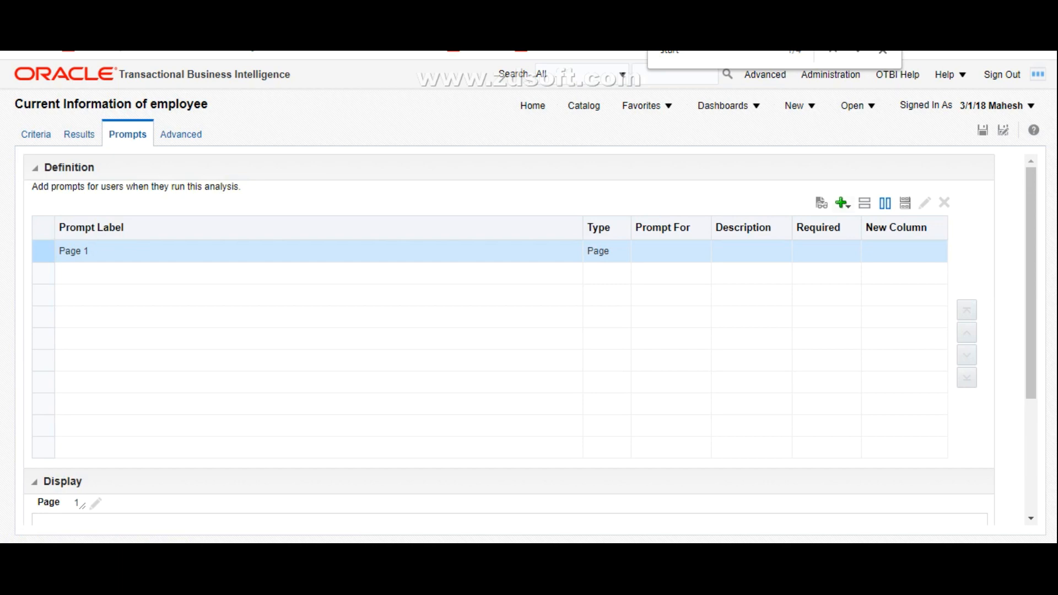
{"action": "left_click", "coordinate": [842, 204]}
{"action": "left_click", "coordinate": [885, 244]}
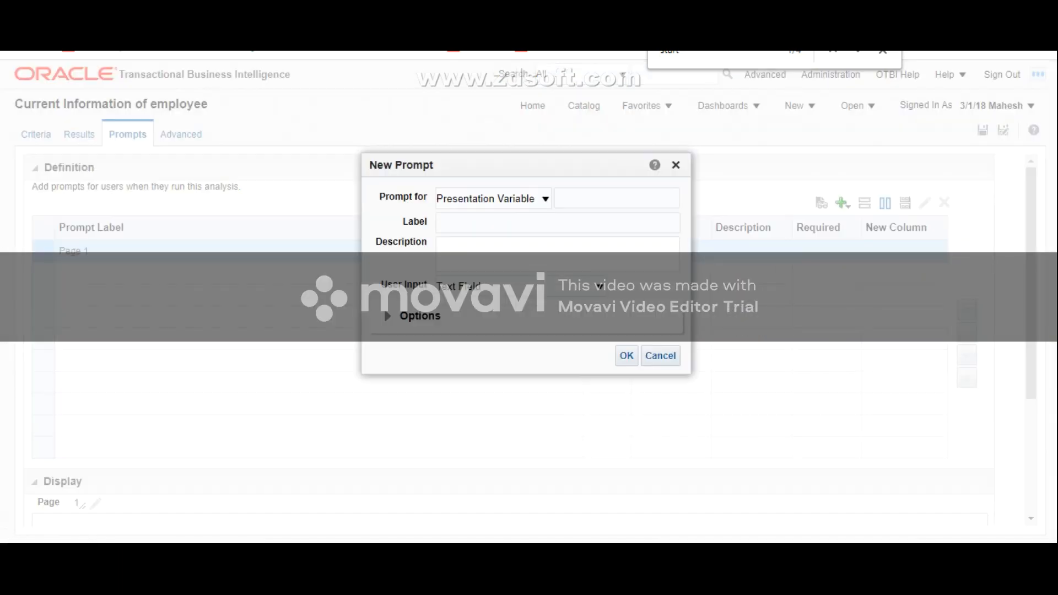
{"action": "type", "text": "AsOfDate"}
{"action": "key", "text": "ctrl+a"}
Step: Label the new prompt "Effective Date(mm/dd/yyyy)"
{"action": "left_click", "coordinate": [442, 223]}
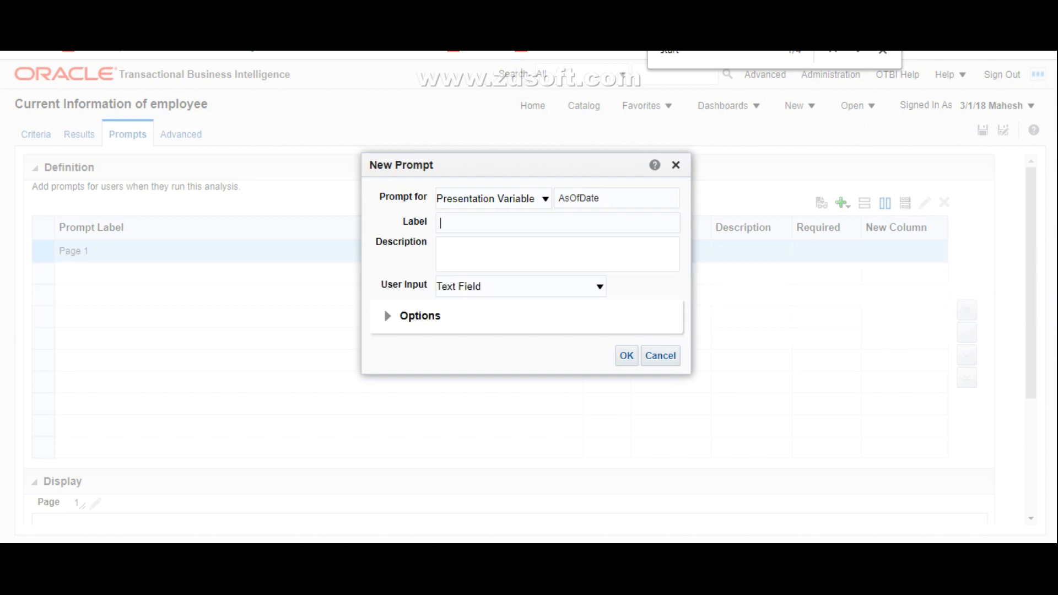
{"action": "type", "text": "Effective Date()"}
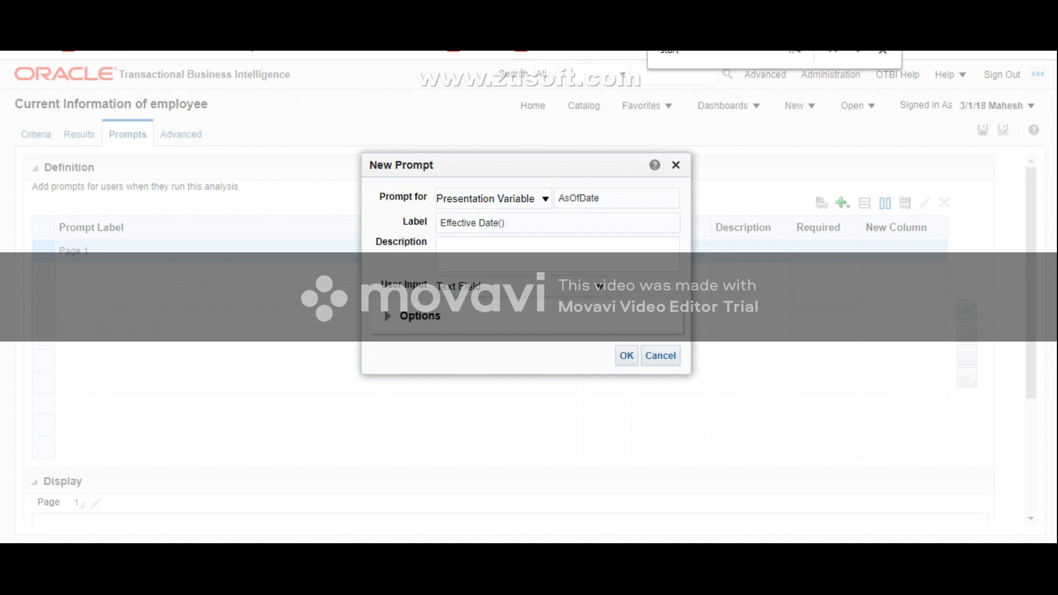
{"action": "key", "text": "Left"}
{"action": "type", "text": "mm/dd/"}
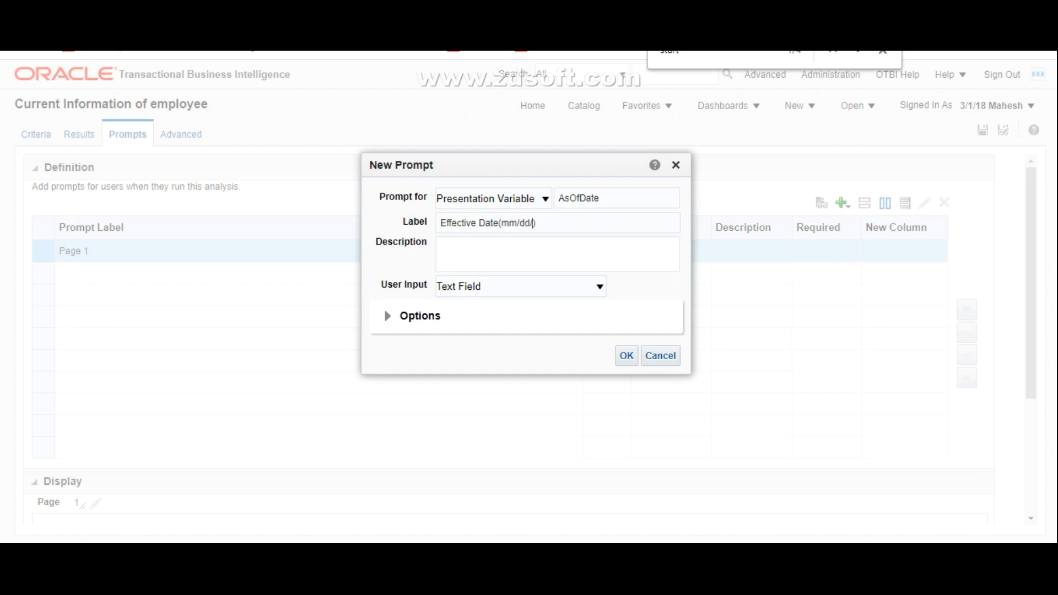
{"action": "type", "text": "yyyy"}
Step: Give the prompt the Date data type, required user input, no default selection and a dynamic text field width, and confirm it
{"action": "left_click", "coordinate": [387, 316]}
{"action": "left_click", "coordinate": [600, 286]}
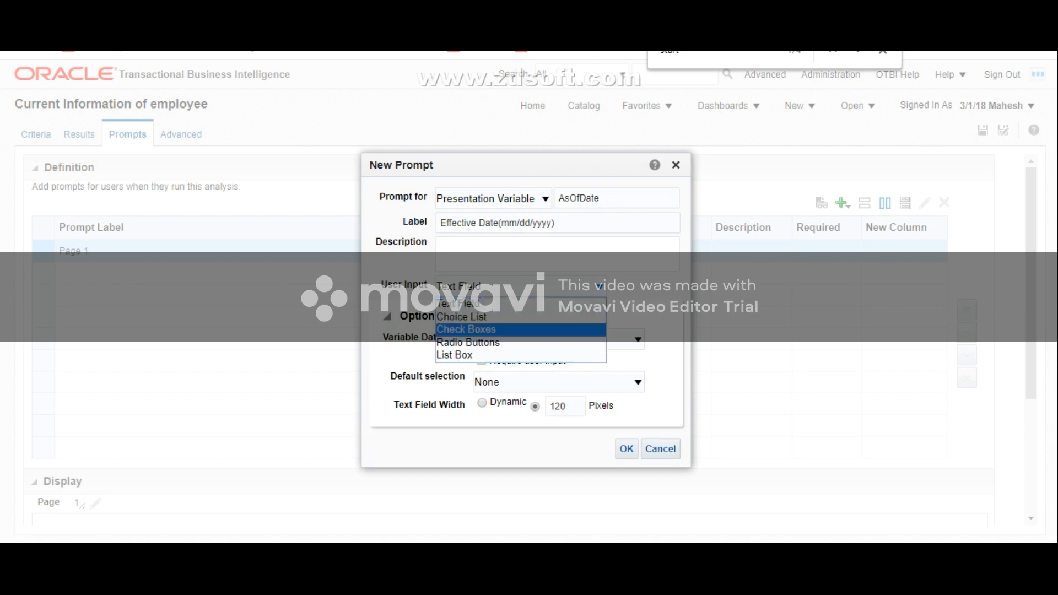
{"action": "left_click", "coordinate": [638, 339]}
{"action": "left_click", "coordinate": [638, 340]}
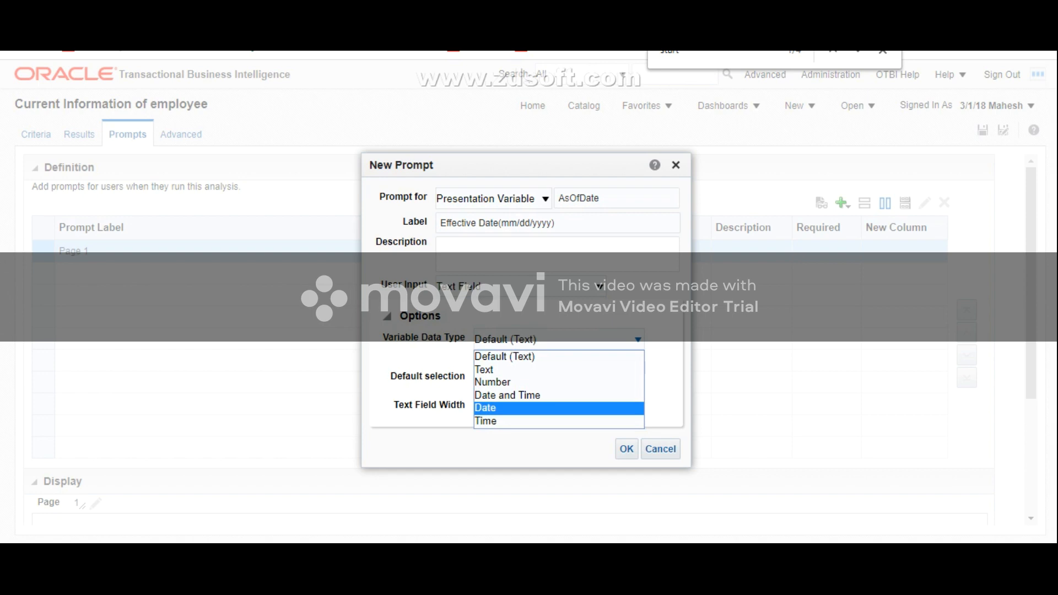
{"action": "left_click", "coordinate": [530, 408]}
{"action": "left_click", "coordinate": [481, 360]}
{"action": "left_click", "coordinate": [638, 382]}
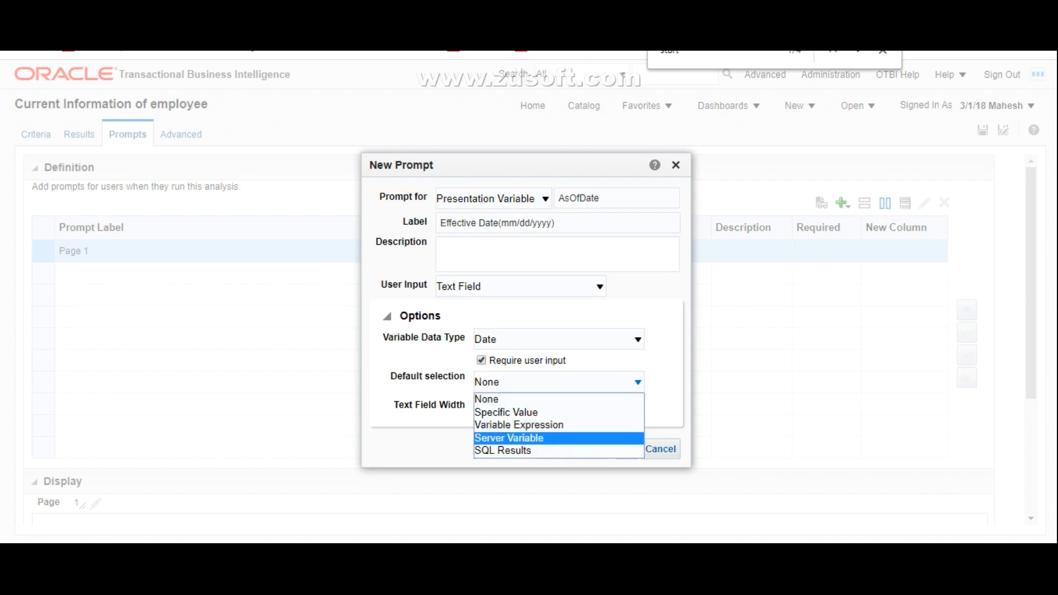
{"action": "left_click", "coordinate": [529, 399]}
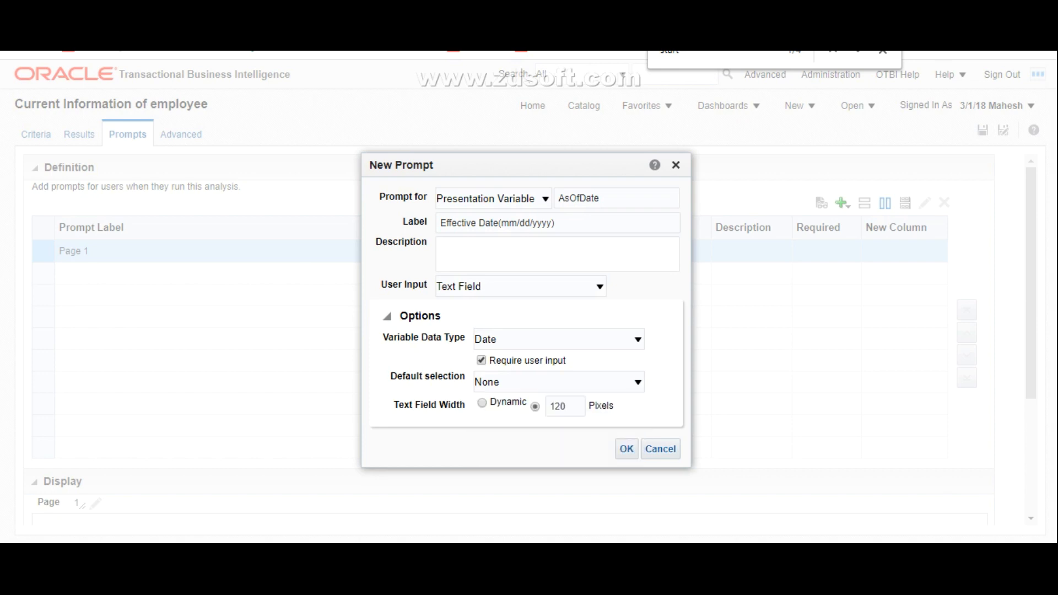
{"action": "left_click", "coordinate": [482, 403]}
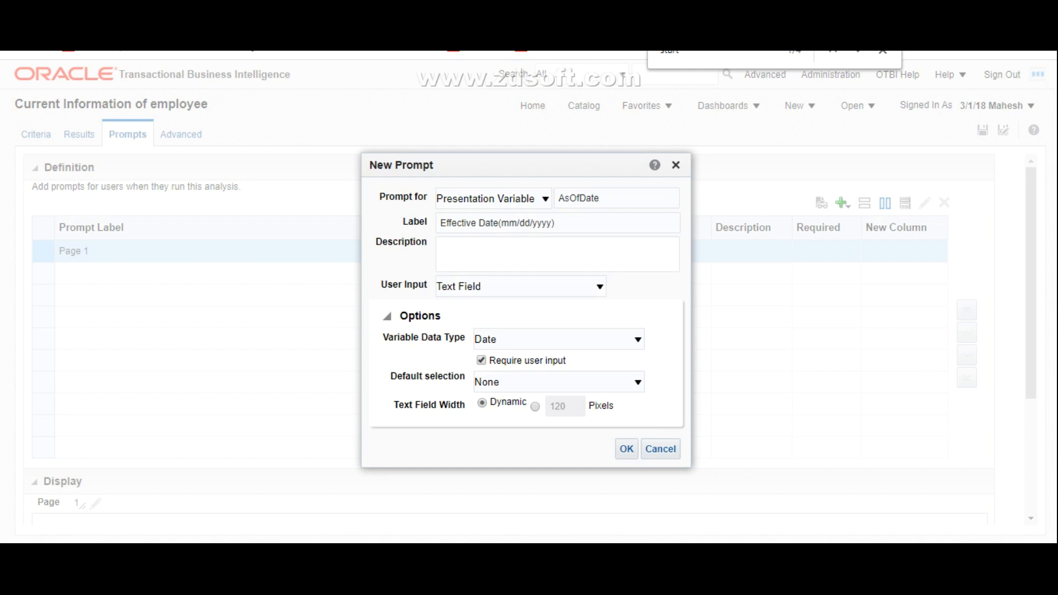
{"action": "left_click", "coordinate": [627, 449]}
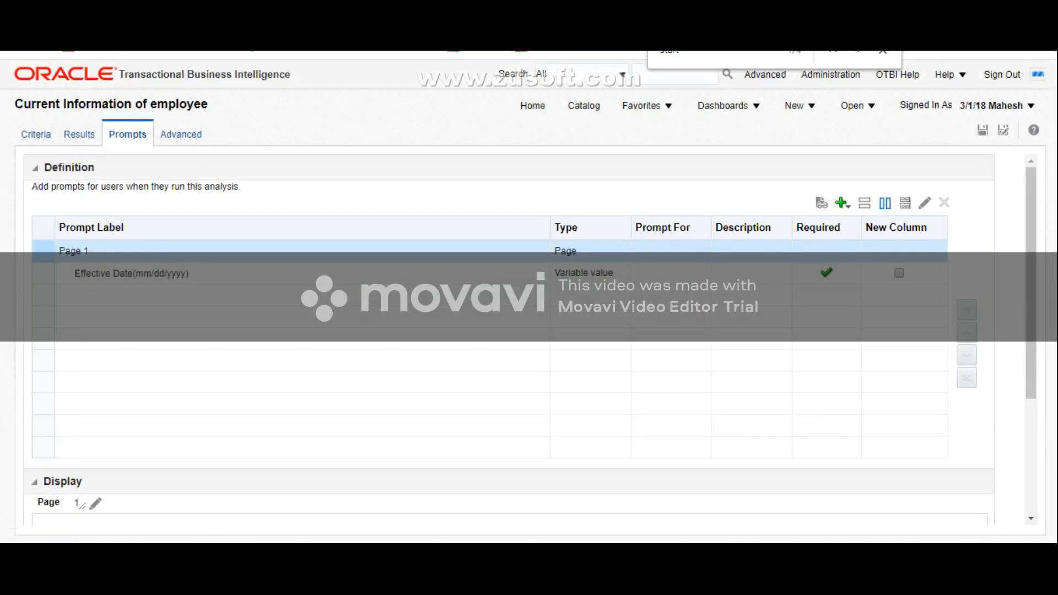
Step: Preview the Effective Date prompt as it is displayed to users and save the analysis
{"action": "scroll", "coordinate": [512, 331], "scroll_direction": "down", "scroll_amount": 3}
{"action": "left_click", "coordinate": [202, 353]}
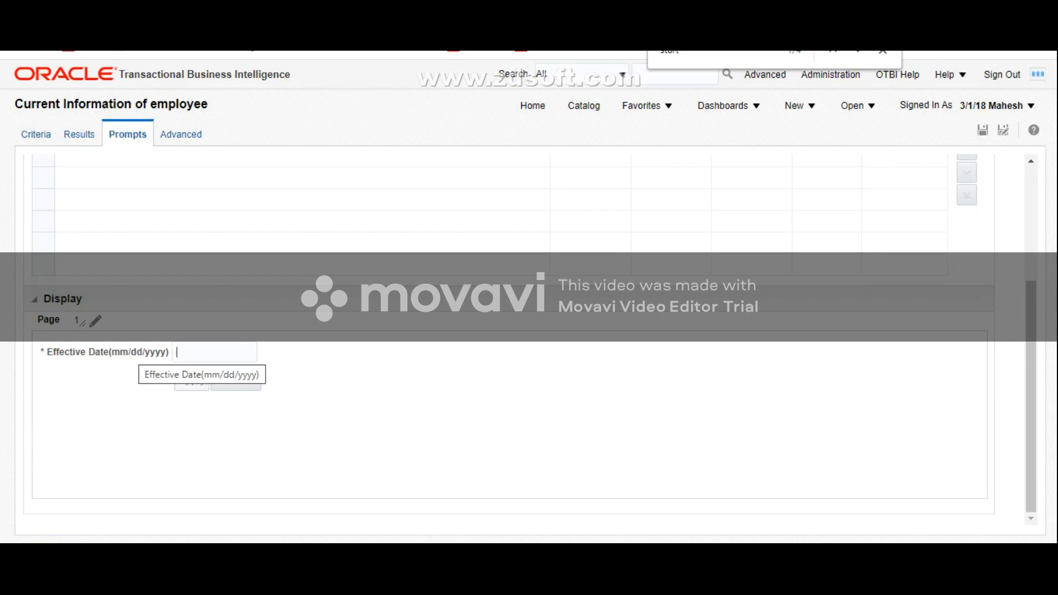
{"action": "scroll", "coordinate": [510, 339], "scroll_direction": "up", "scroll_amount": 3}
{"action": "scroll", "coordinate": [510, 339], "scroll_direction": "down", "scroll_amount": 3}
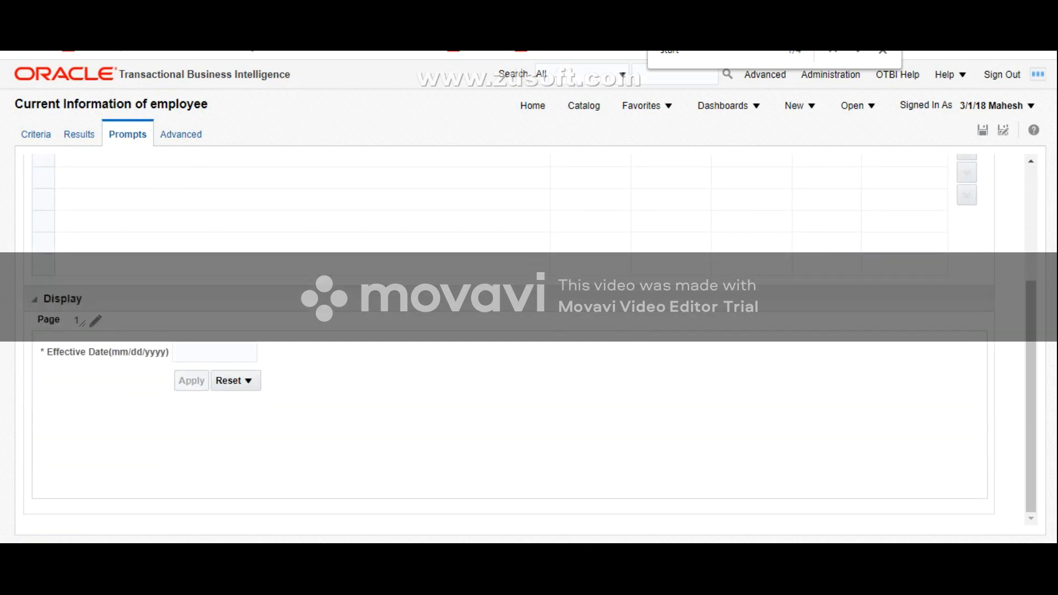
{"action": "scroll", "coordinate": [513, 331], "scroll_direction": "up", "scroll_amount": 3}
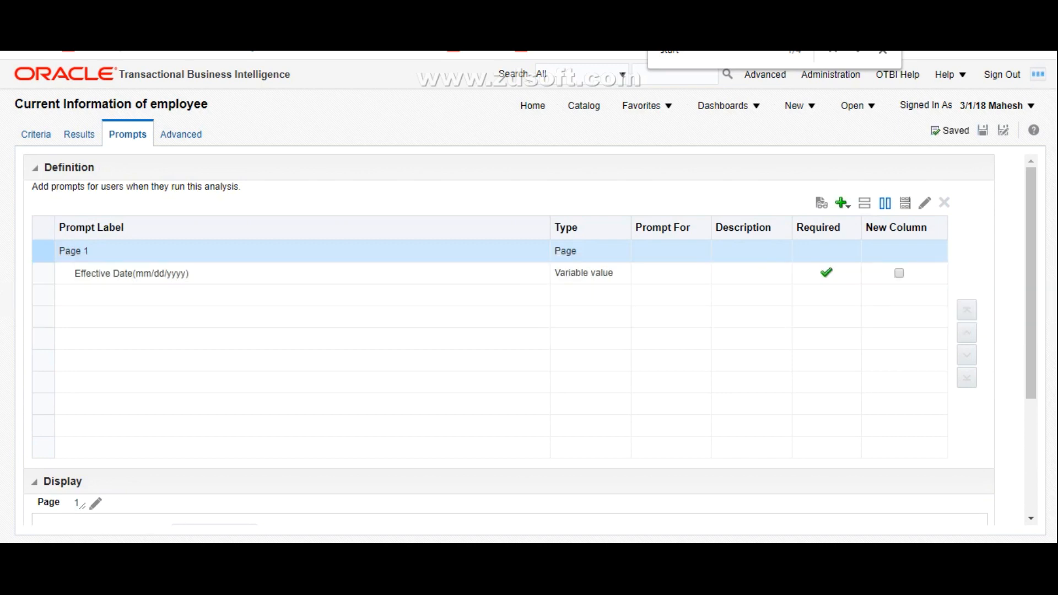
Step: Open "Current Information of employee" from My Folders in the catalog and look up the effective dates in the worker's assignment history
{"action": "left_click", "coordinate": [583, 105]}
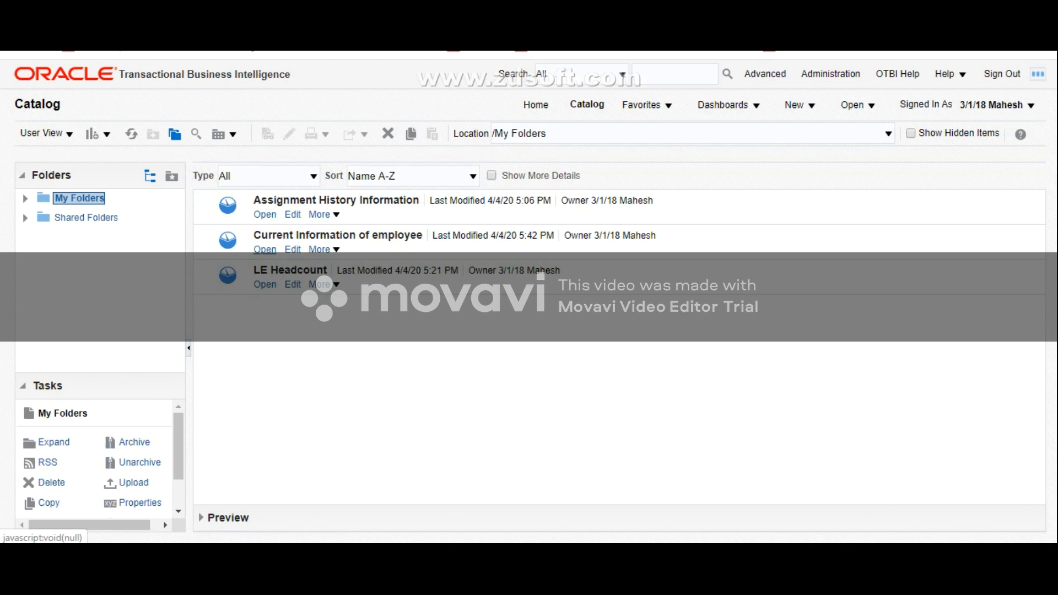
{"action": "left_click", "coordinate": [265, 249]}
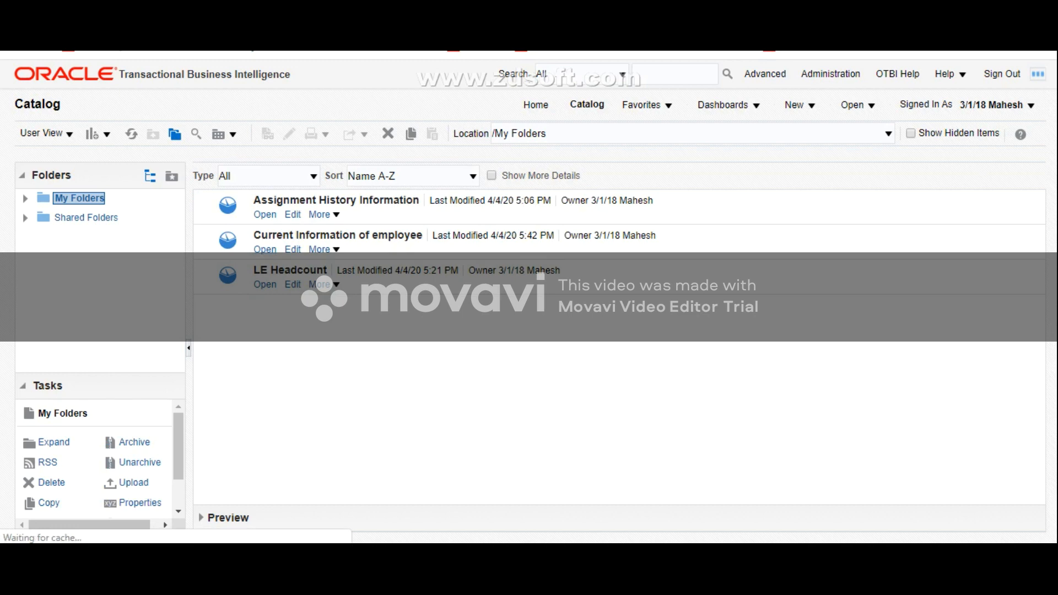
{"action": "left_click", "coordinate": [208, 150]}
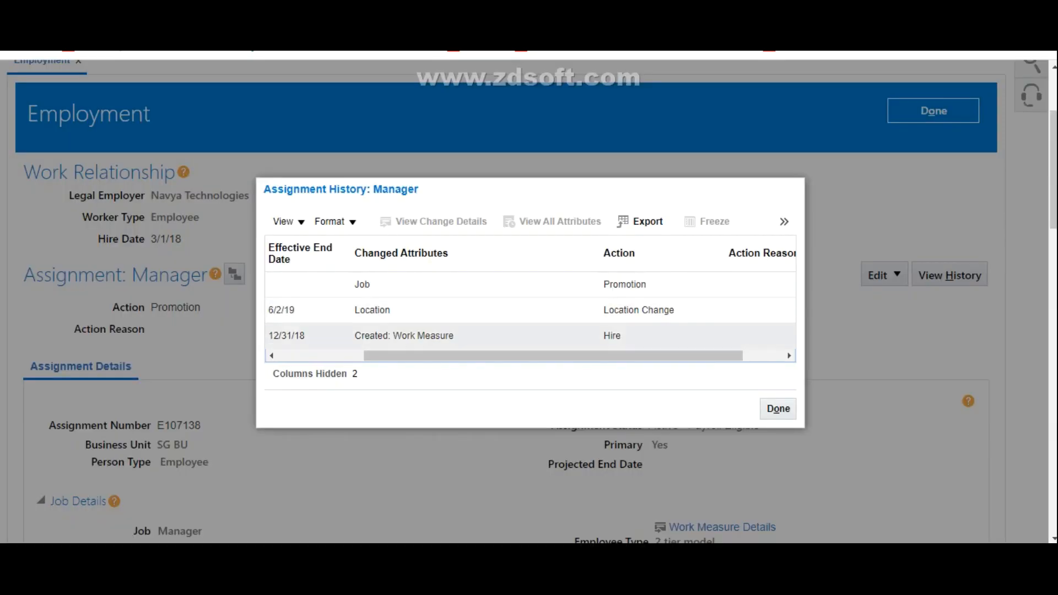
{"action": "left_click_drag", "start_coordinate": [553, 357], "coordinate": [465, 356]}
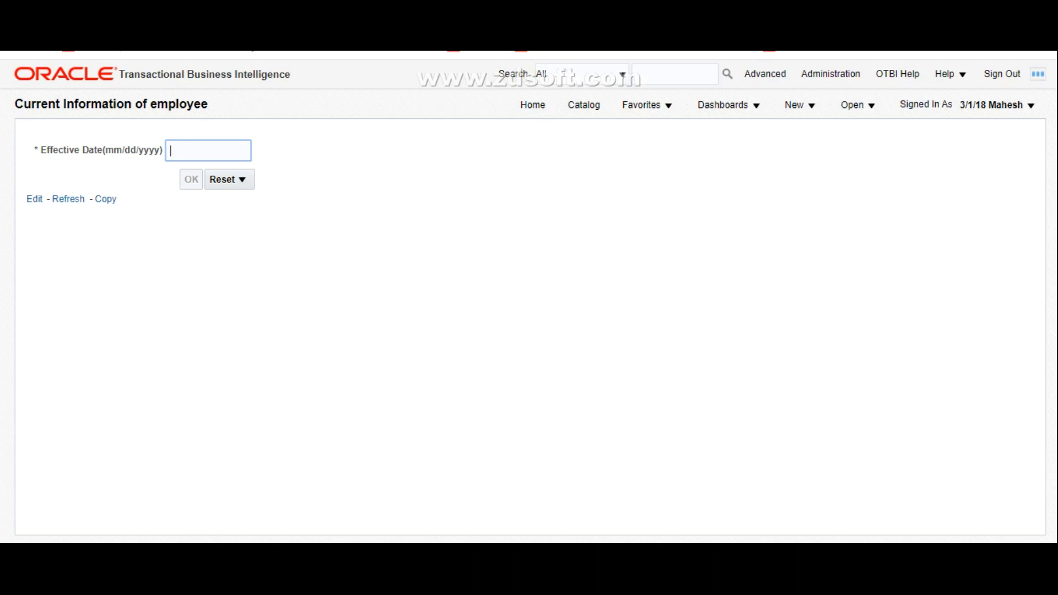
Step: Enter 04/04/2018 as the Effective Date prompt value and run the analysis
{"action": "type", "text": "04"}
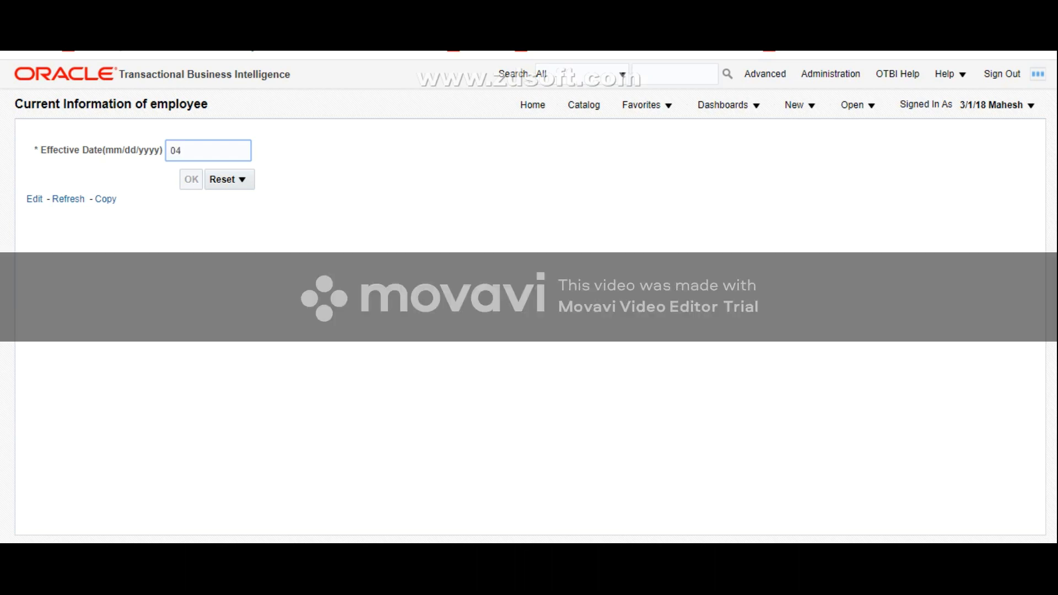
{"action": "type", "text": "/04/2018"}
{"action": "key", "text": "Tab"}
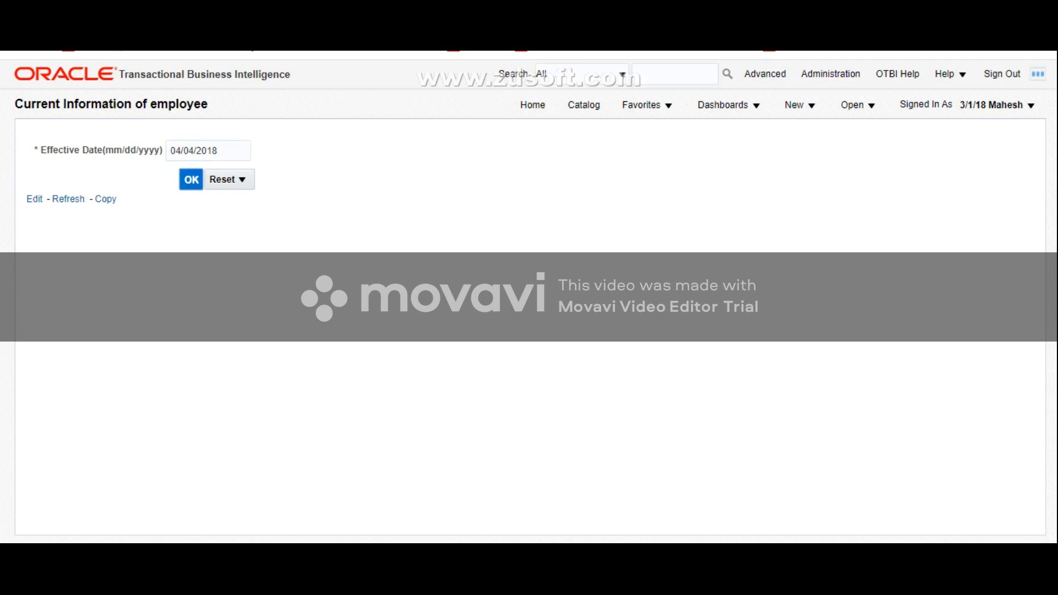
{"action": "key", "text": "Return"}
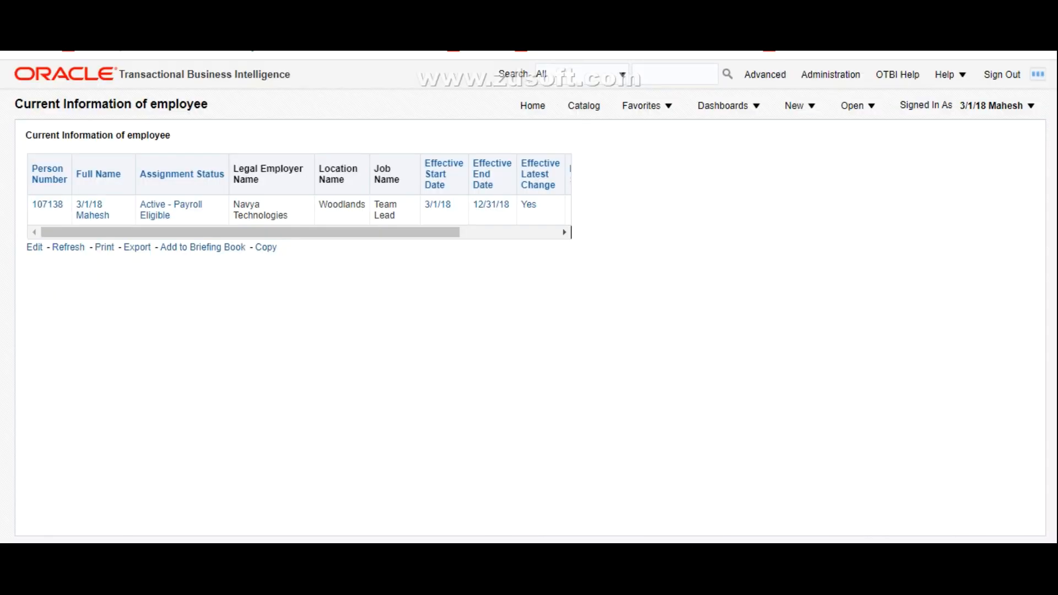
Step: Compare the location, job and effective dates in the results with the worker's assignment history and leave for the catalog
{"action": "mouse_move", "coordinate": [250, 232]}
{"action": "left_mouse_down"}
{"action": "mouse_move", "coordinate": [349, 232]}
{"action": "mouse_move", "coordinate": [258, 232]}
{"action": "left_mouse_up"}
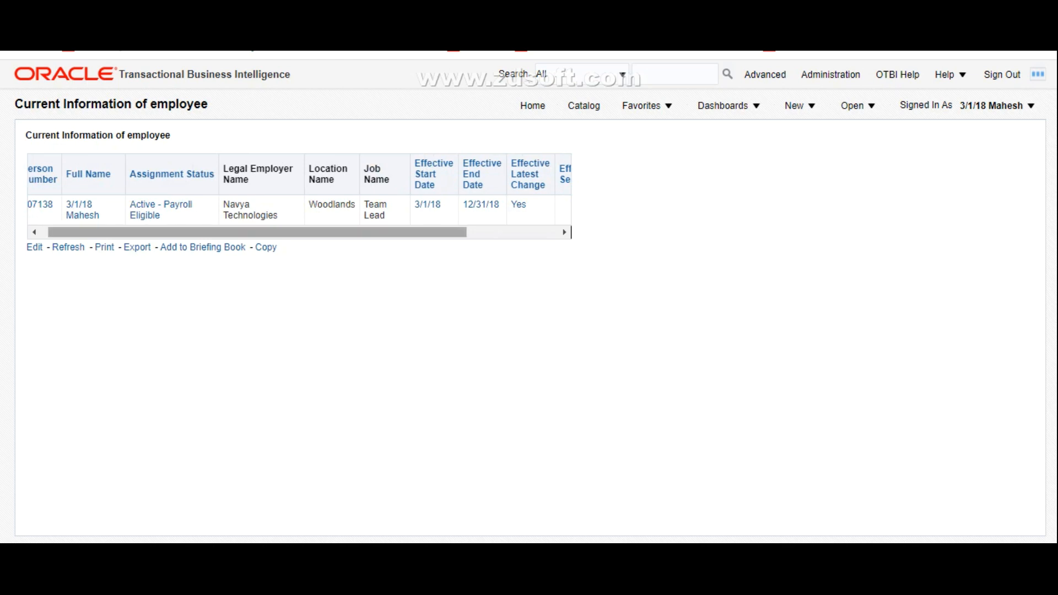
{"action": "mouse_move", "coordinate": [258, 232]}
{"action": "left_mouse_down"}
{"action": "mouse_move", "coordinate": [347, 232]}
{"action": "mouse_move", "coordinate": [250, 232]}
{"action": "left_mouse_up"}
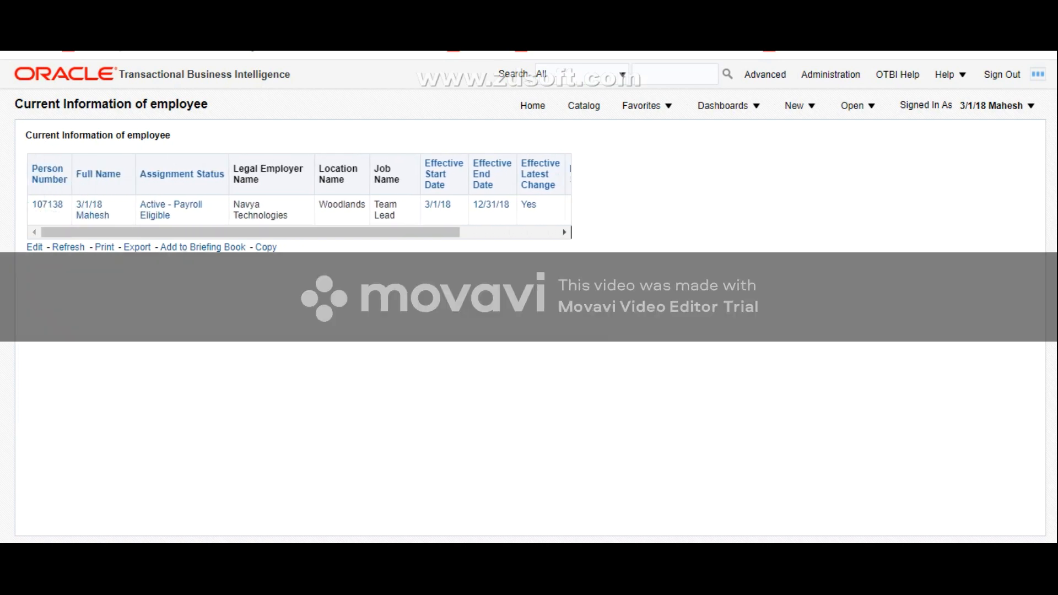
{"action": "left_click", "coordinate": [584, 105]}
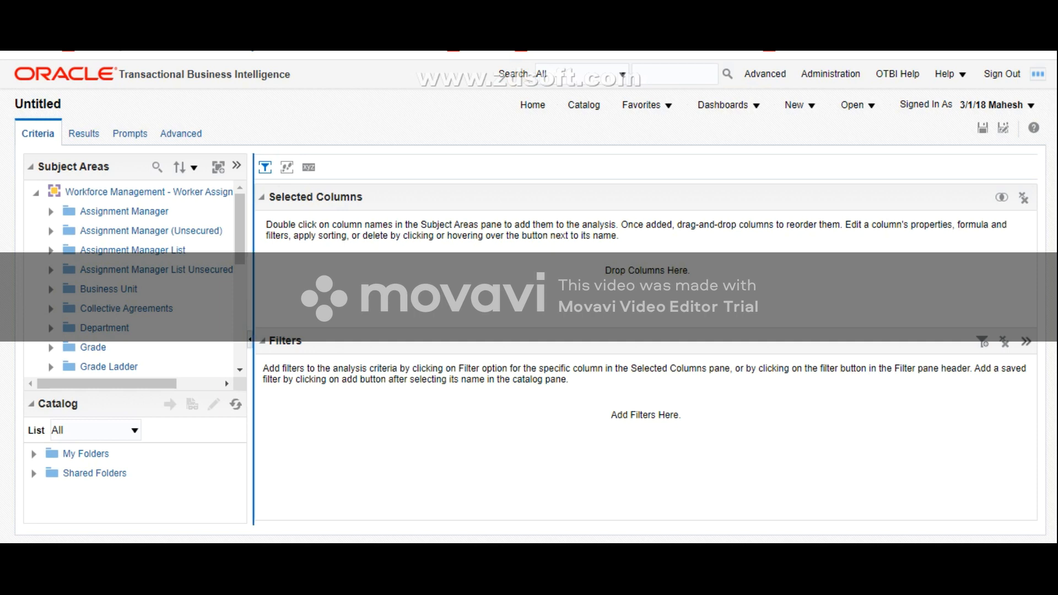
Step: Widen the subject area list and add Business Unit Name from the Business Unit folder to the analysis
{"action": "left_click_drag", "start_coordinate": [253, 386], "coordinate": [303, 386]}
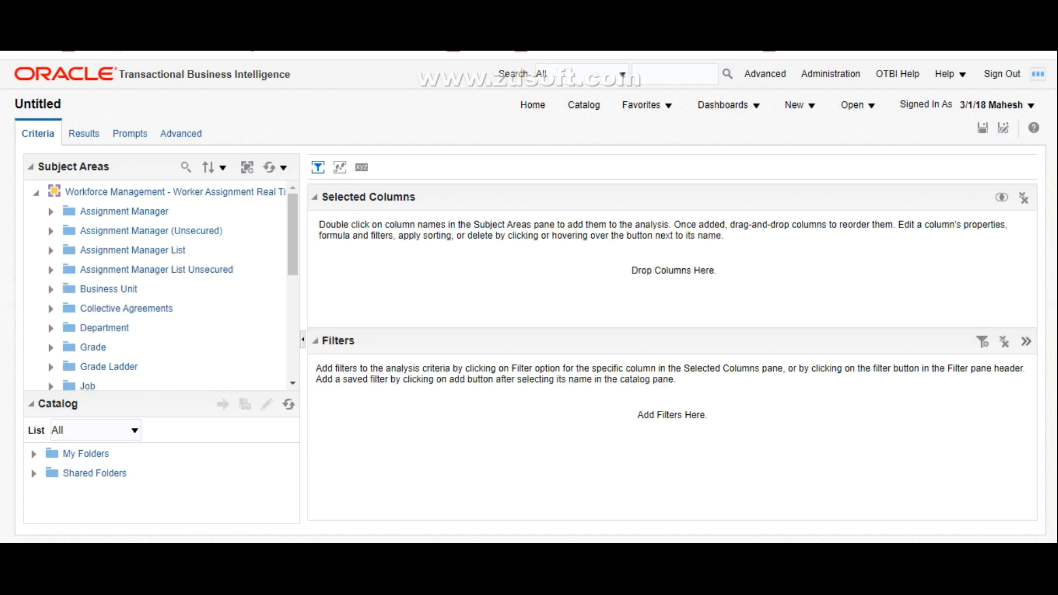
{"action": "left_click", "coordinate": [51, 289]}
{"action": "scroll", "coordinate": [155, 285], "scroll_direction": "down", "scroll_amount": 1}
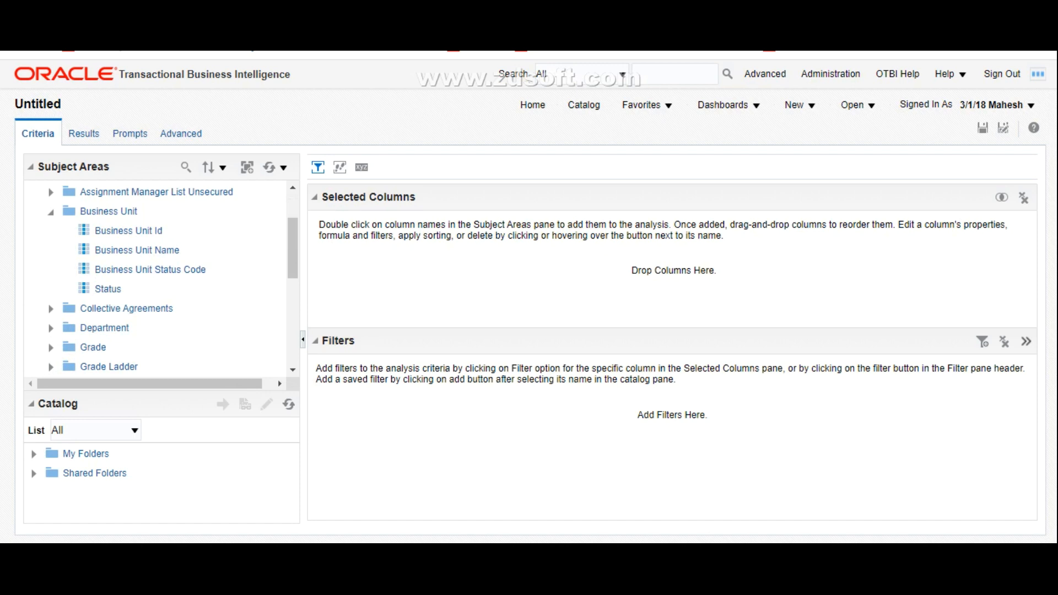
{"action": "left_click", "coordinate": [140, 251]}
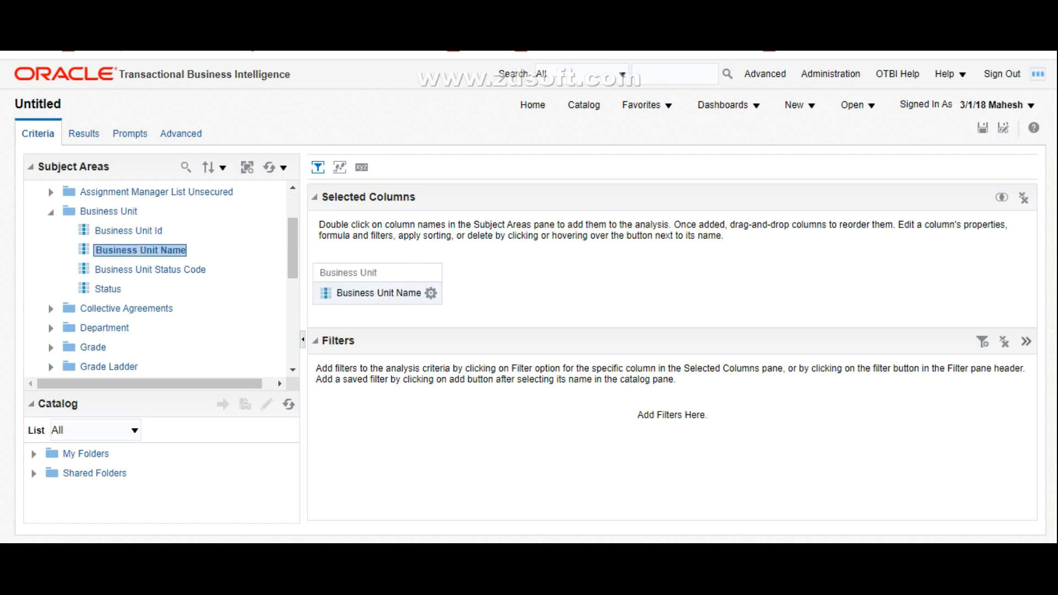
{"action": "left_click", "coordinate": [51, 212]}
Step: Add the Head Count measure from the Worker Assignment folder to the selected columns
{"action": "scroll", "coordinate": [155, 279], "scroll_direction": "down", "scroll_amount": 3}
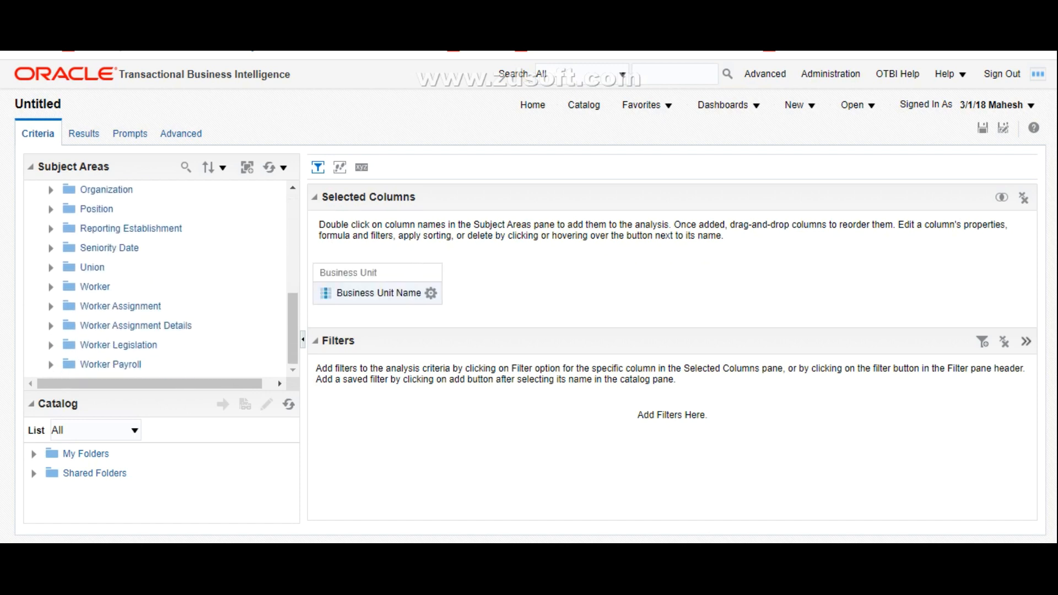
{"action": "left_click", "coordinate": [51, 306]}
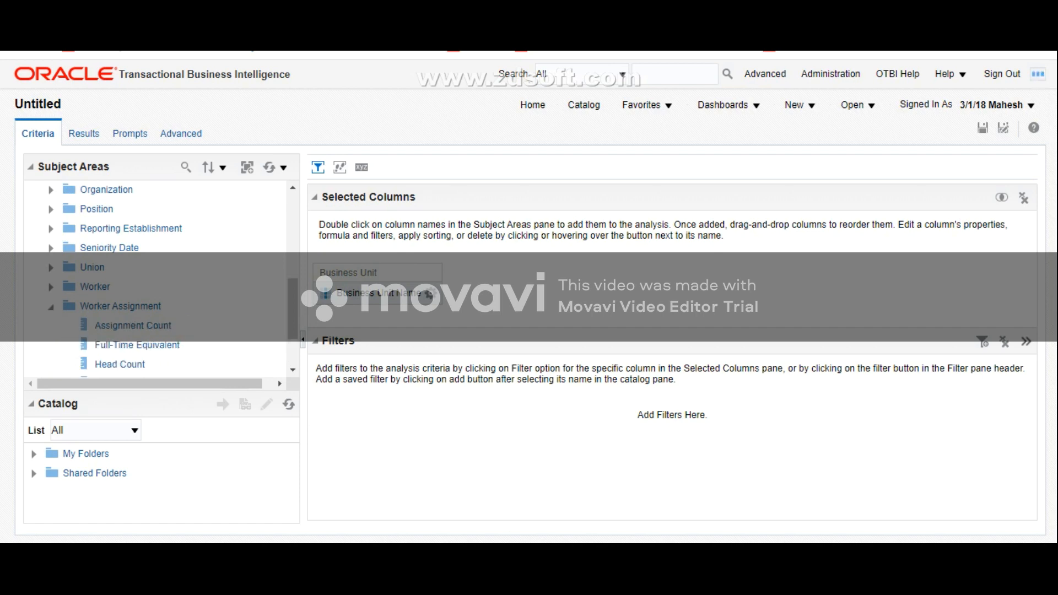
{"action": "scroll", "coordinate": [155, 279], "scroll_direction": "down", "scroll_amount": 3}
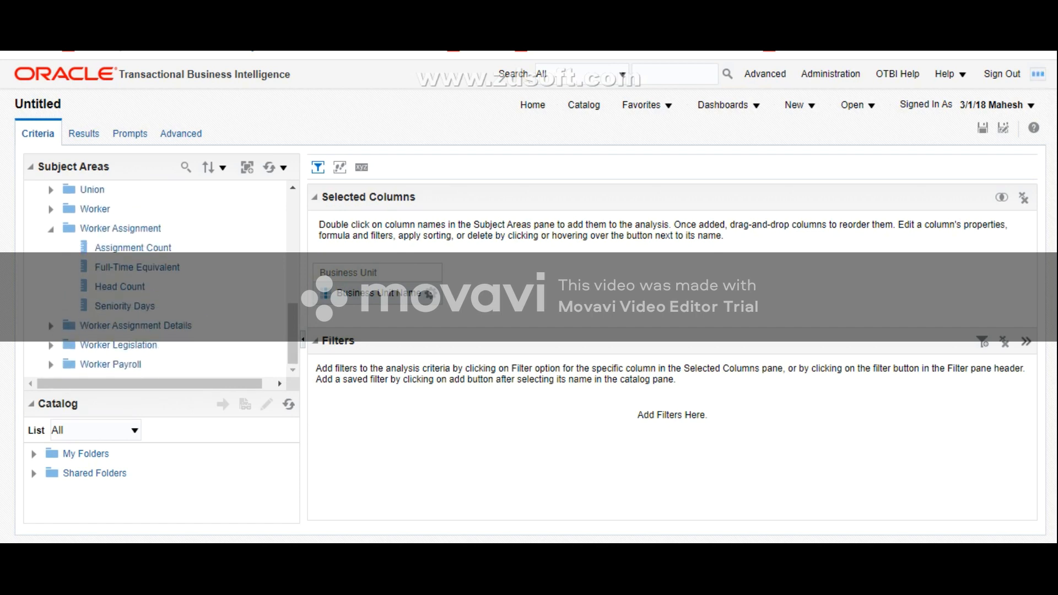
{"action": "left_click", "coordinate": [121, 287]}
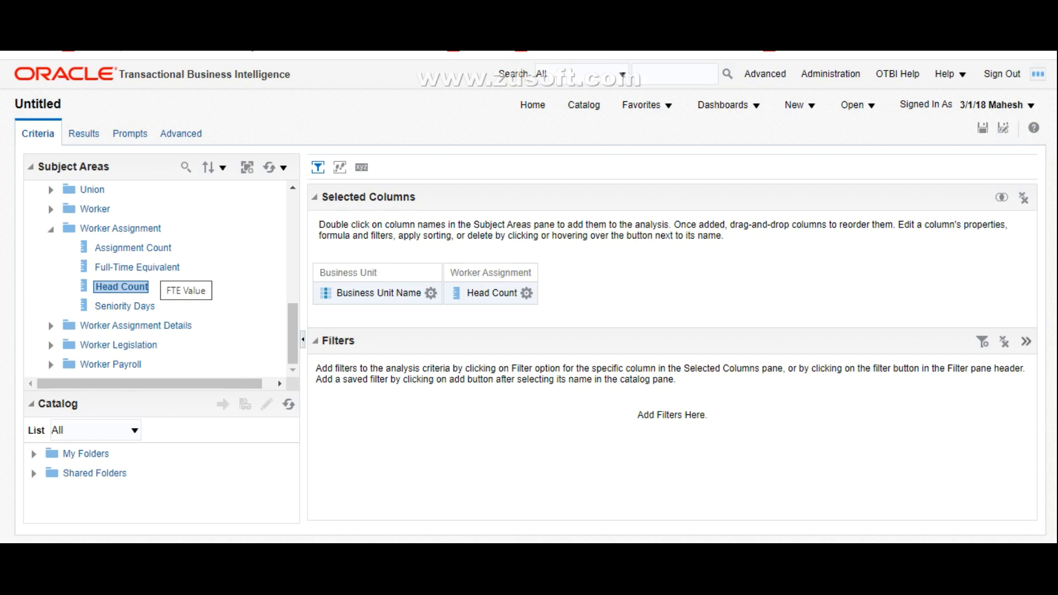
{"action": "left_click", "coordinate": [50, 229]}
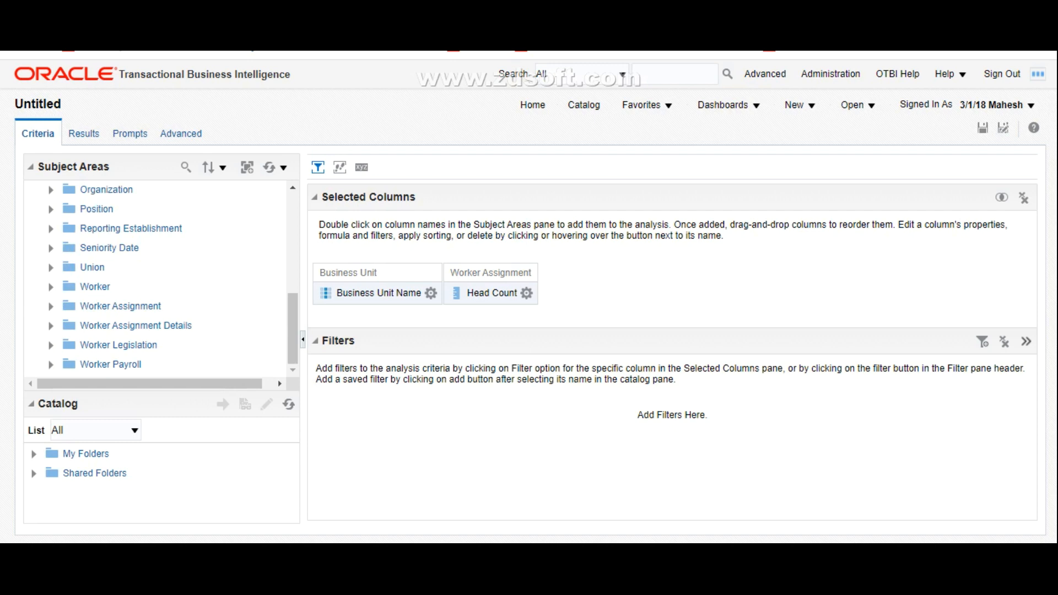
Step: Display the analysis results and review the head count for each business unit
{"action": "left_click", "coordinate": [84, 133]}
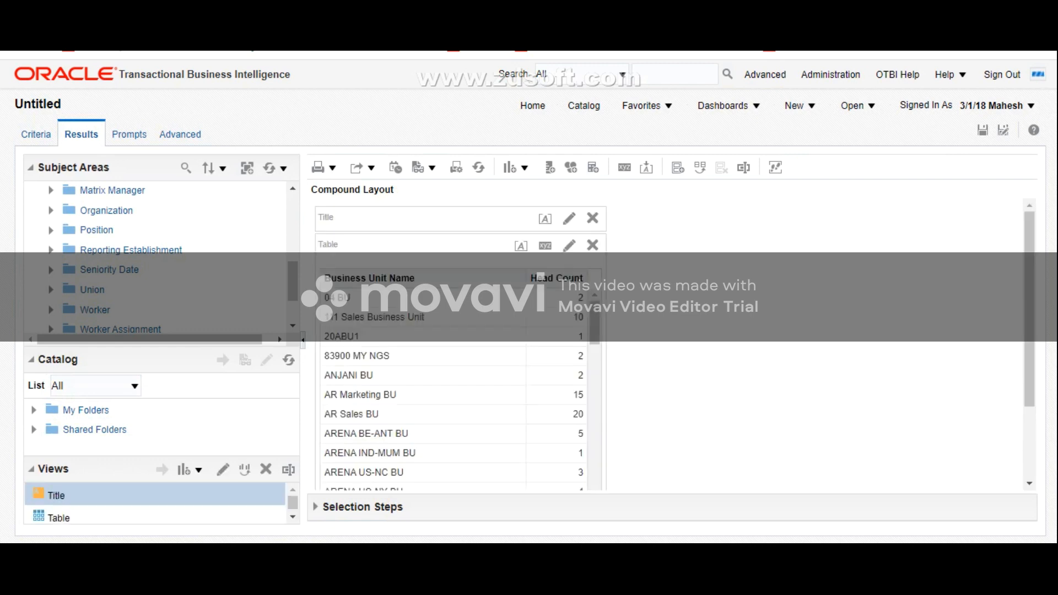
{"action": "scroll", "coordinate": [452, 386], "scroll_direction": "down", "scroll_amount": 5}
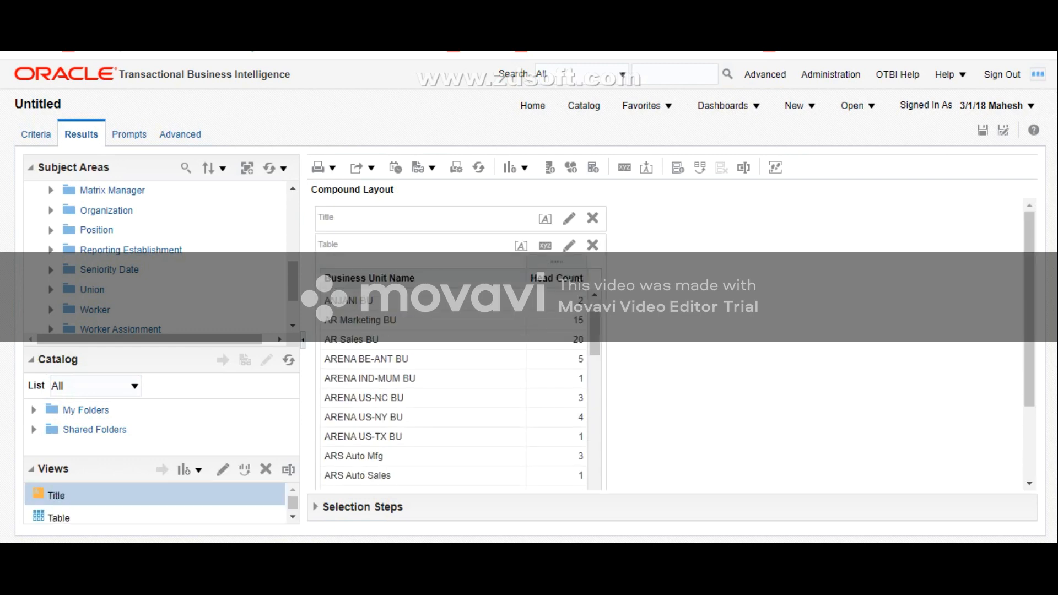
{"action": "scroll", "coordinate": [452, 386], "scroll_direction": "down", "scroll_amount": 8}
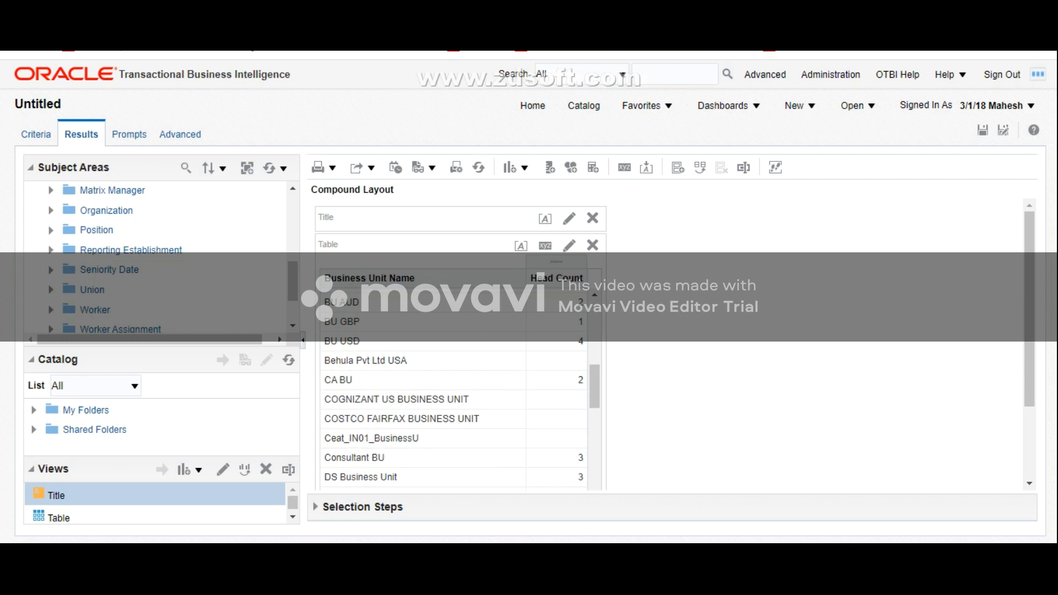
{"action": "scroll", "coordinate": [452, 386], "scroll_direction": "down", "scroll_amount": 5}
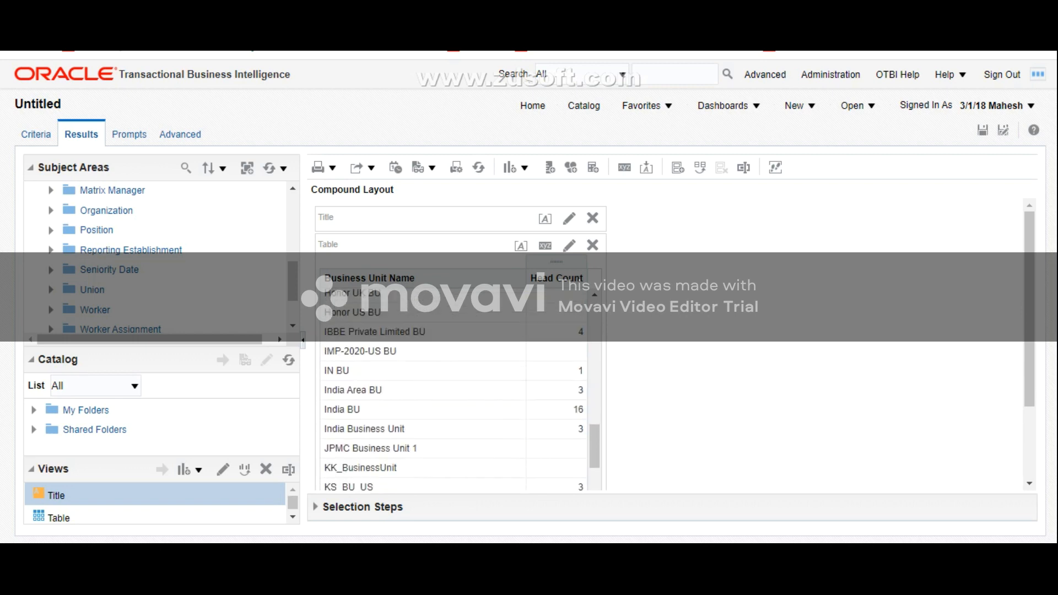
{"action": "scroll", "coordinate": [452, 386], "scroll_direction": "down", "scroll_amount": 3}
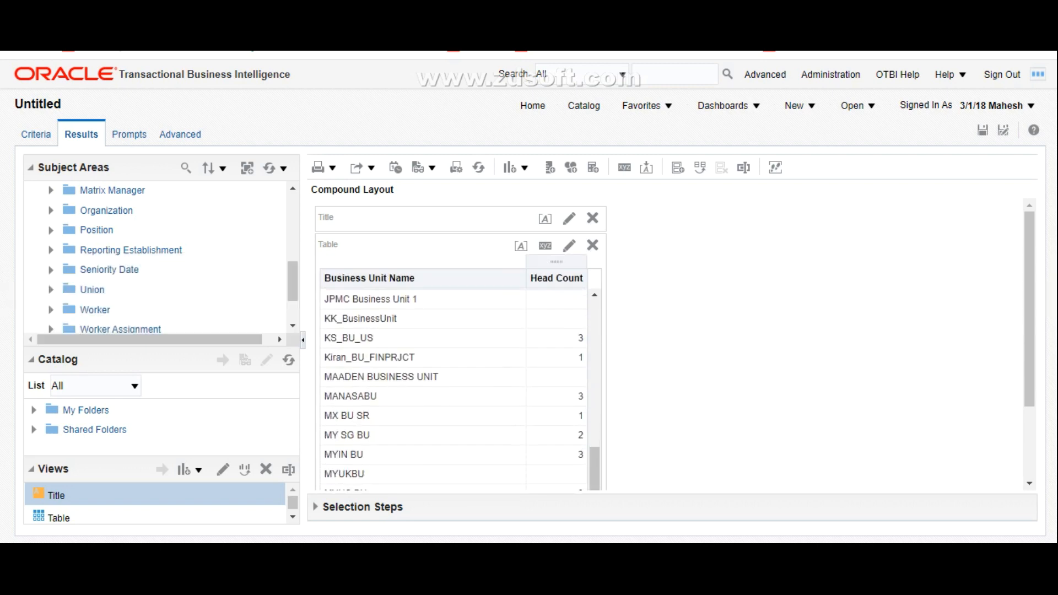
{"action": "scroll", "coordinate": [452, 386], "scroll_direction": "down", "scroll_amount": 1}
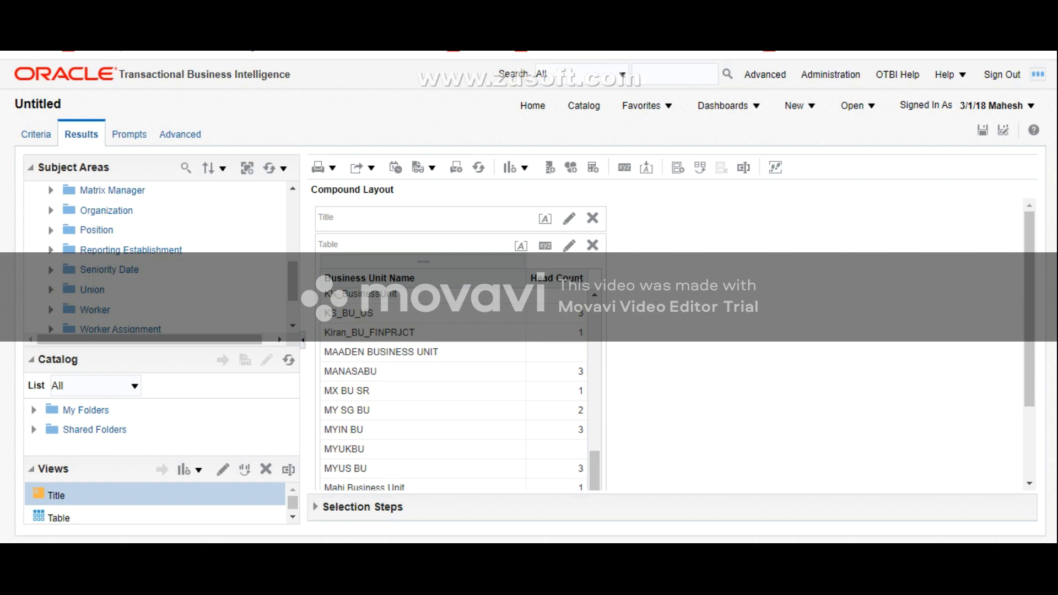
{"action": "scroll", "coordinate": [452, 386], "scroll_direction": "down", "scroll_amount": 5}
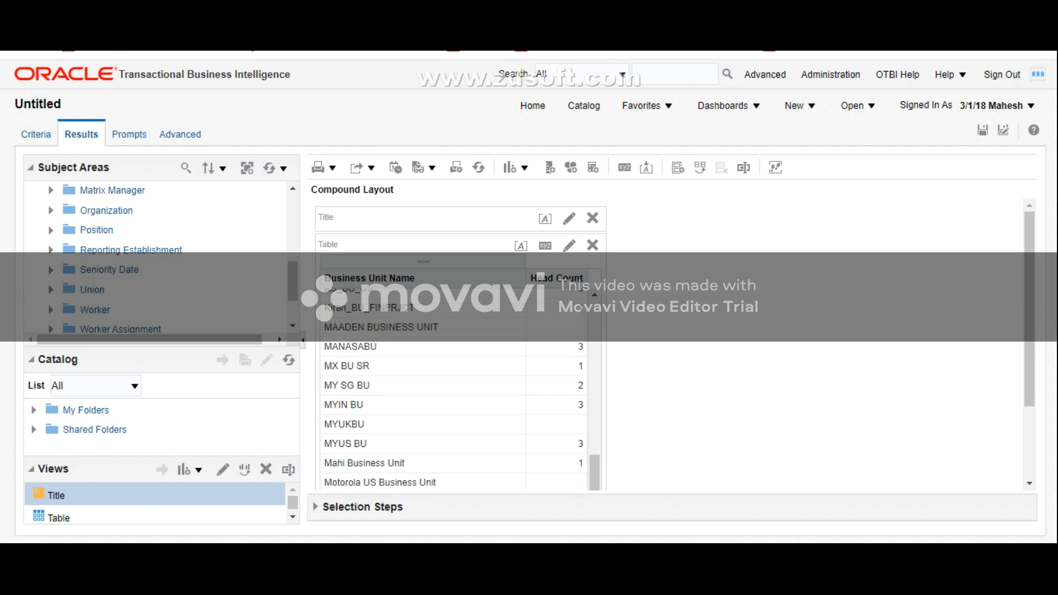
{"action": "scroll", "coordinate": [452, 386], "scroll_direction": "up", "scroll_amount": 5}
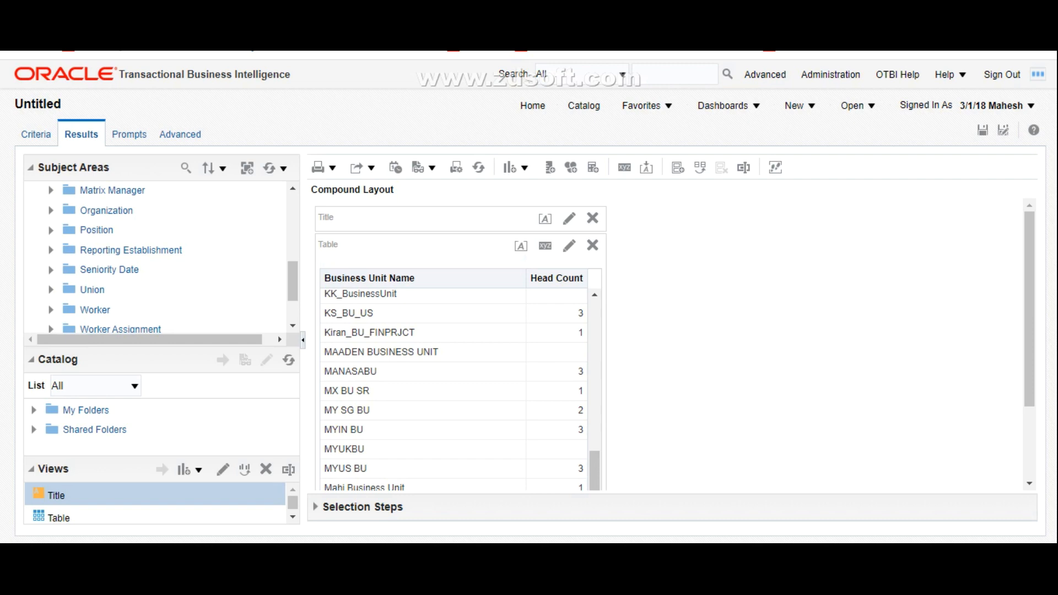
Step: Add Location Name from the Location folder to the analysis while viewing its results
{"action": "scroll", "coordinate": [154, 256], "scroll_direction": "up", "scroll_amount": 5}
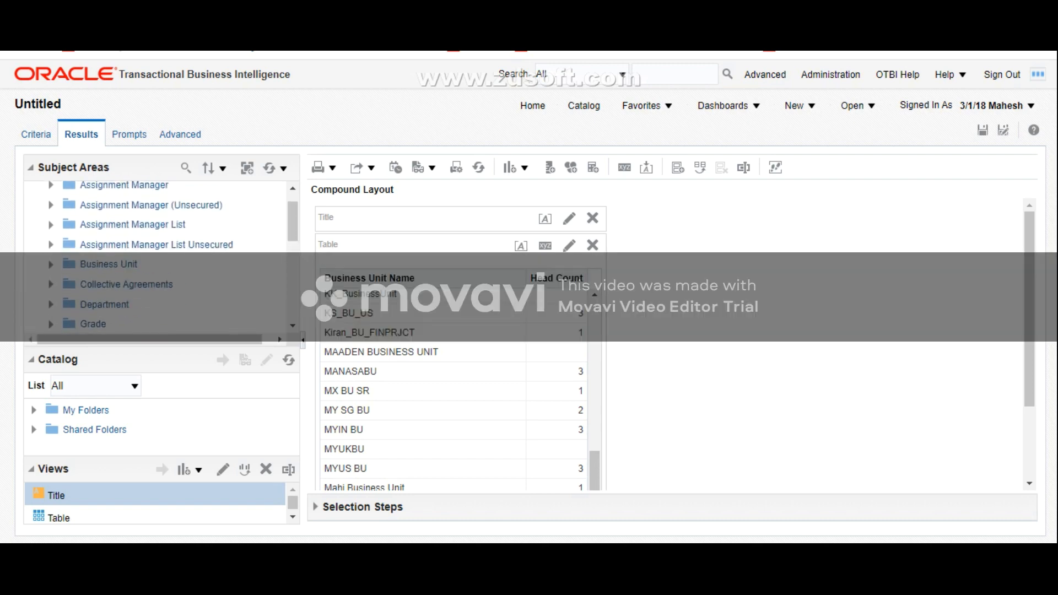
{"action": "scroll", "coordinate": [155, 257], "scroll_direction": "up", "scroll_amount": 1}
{"action": "scroll", "coordinate": [155, 257], "scroll_direction": "down", "scroll_amount": 3}
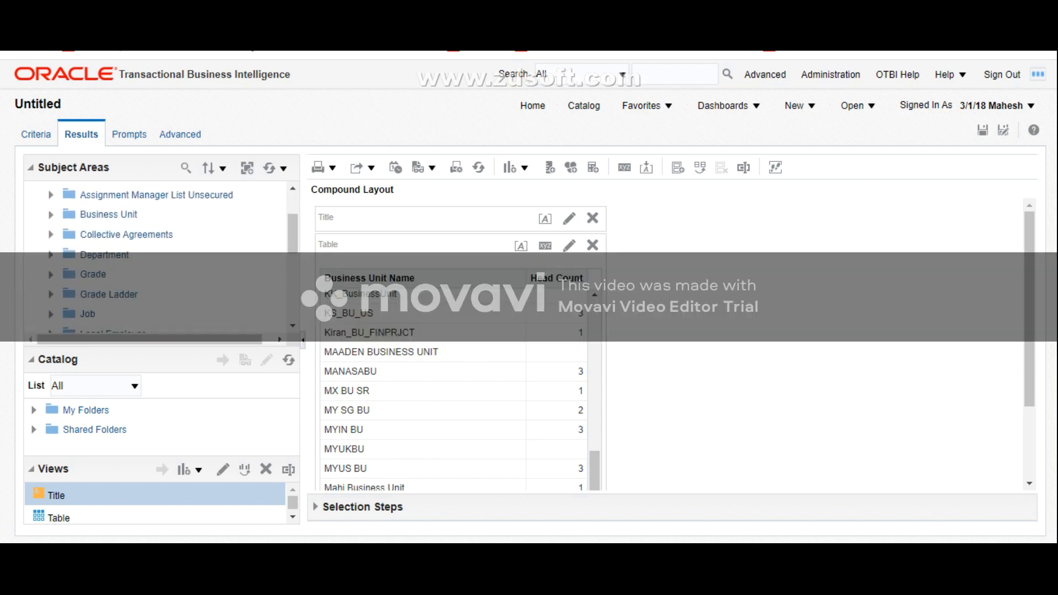
{"action": "scroll", "coordinate": [154, 256], "scroll_direction": "down", "scroll_amount": 4}
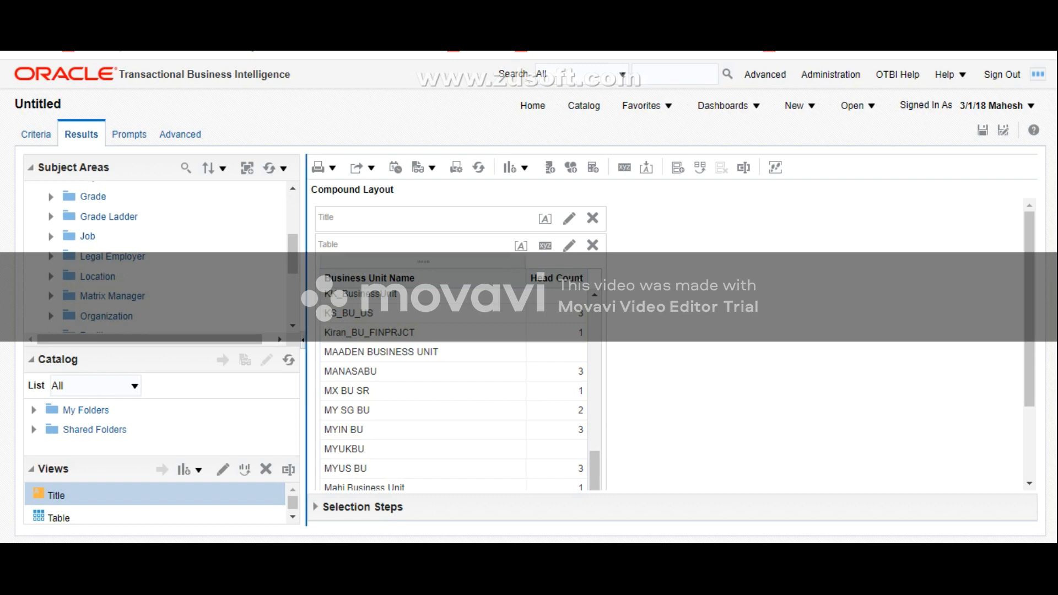
{"action": "scroll", "coordinate": [154, 257], "scroll_direction": "up", "scroll_amount": 4}
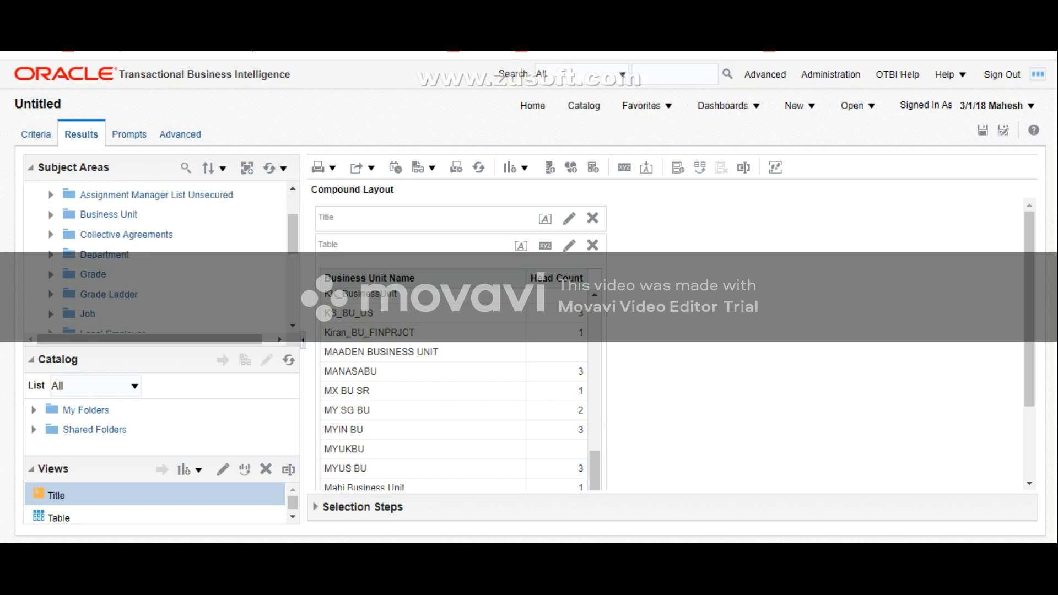
{"action": "scroll", "coordinate": [154, 256], "scroll_direction": "down", "scroll_amount": 4}
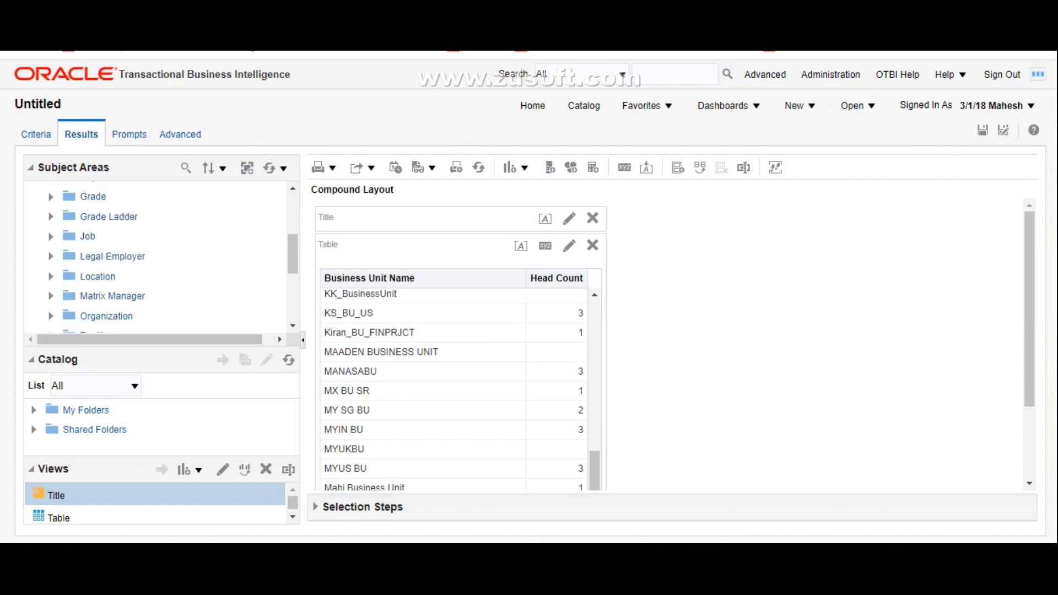
{"action": "left_click", "coordinate": [51, 277]}
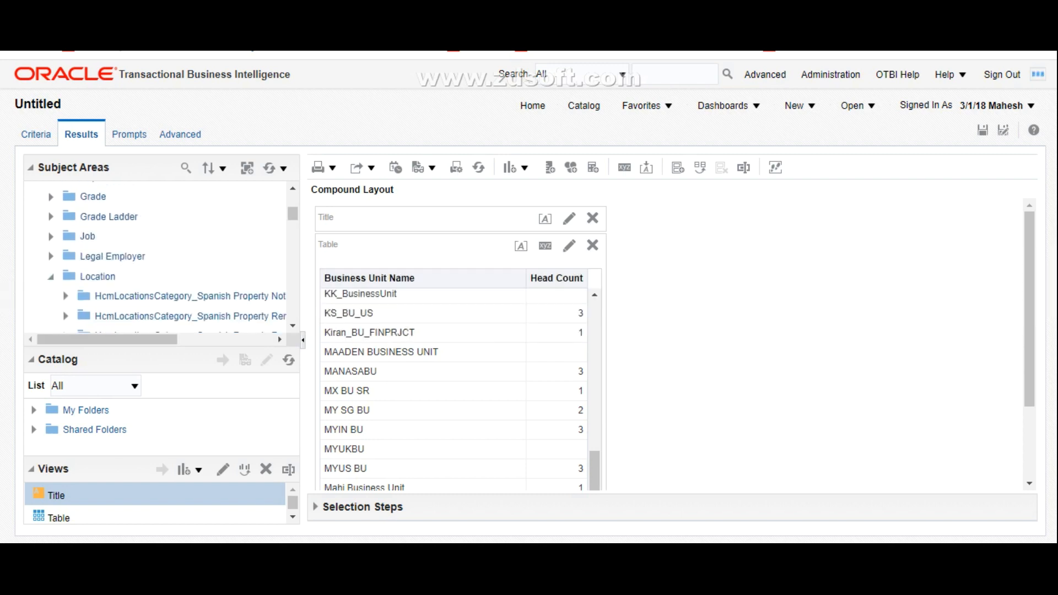
{"action": "scroll", "coordinate": [154, 257], "scroll_direction": "down", "scroll_amount": 10}
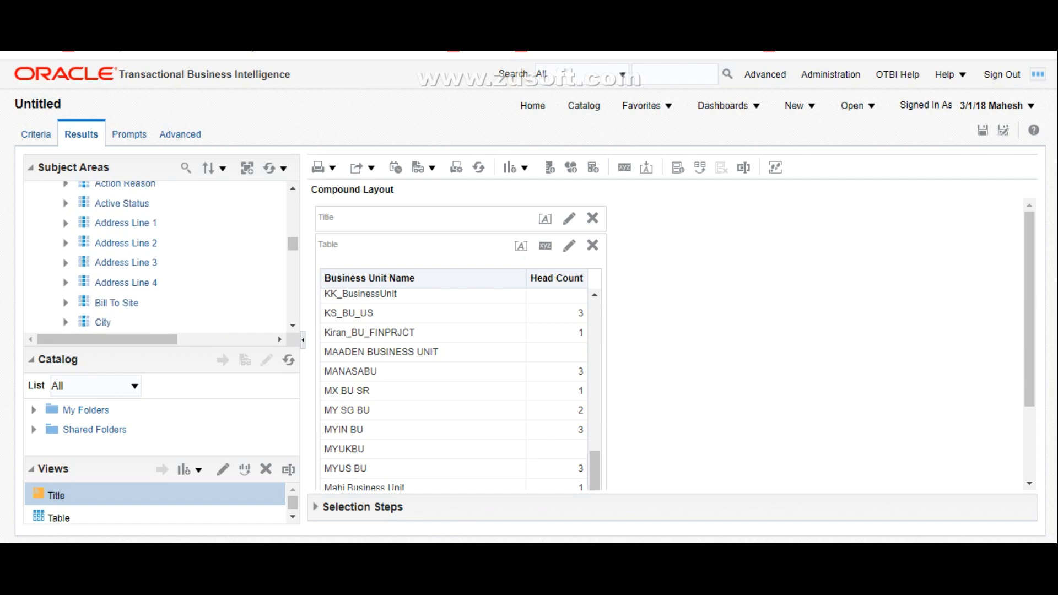
{"action": "scroll", "coordinate": [154, 256], "scroll_direction": "down", "scroll_amount": 5}
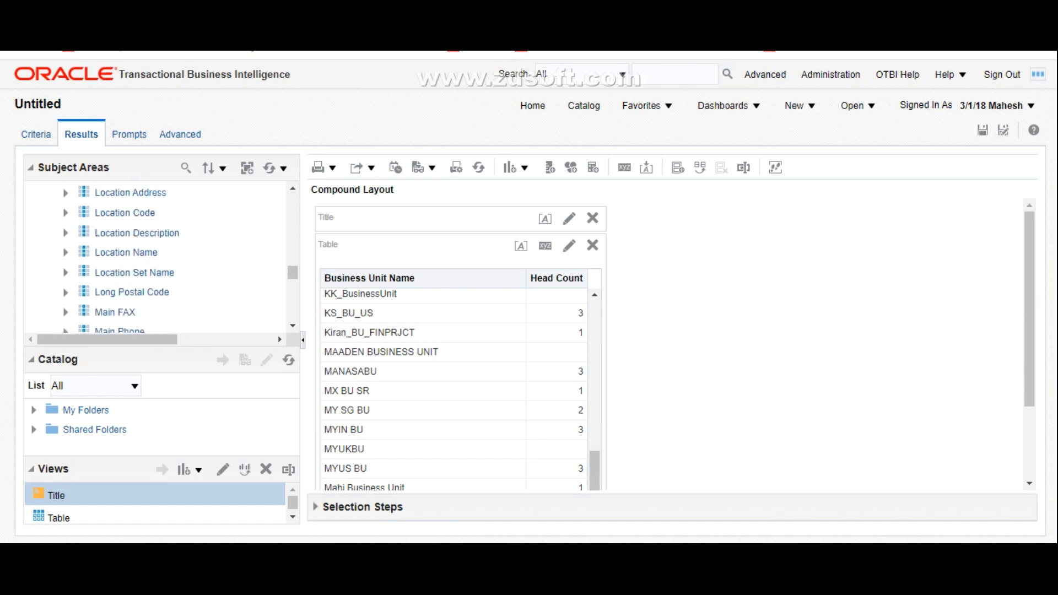
{"action": "left_click", "coordinate": [128, 253]}
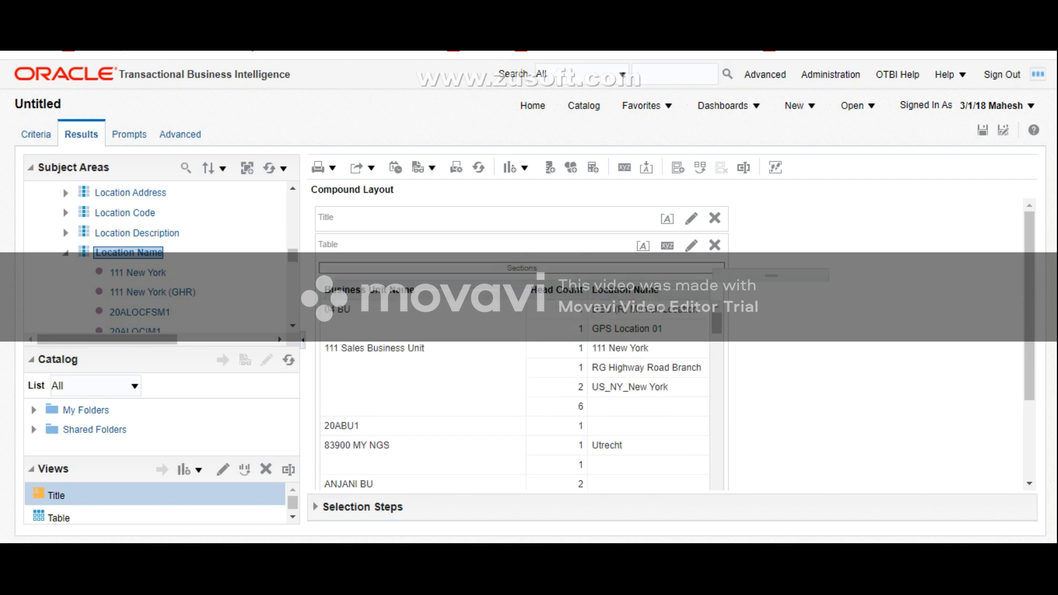
Step: Move the Location Name column between Business Unit Name and Head Count and review the head counts by location
{"action": "left_click_drag", "start_coordinate": [768, 297], "coordinate": [767, 297]}
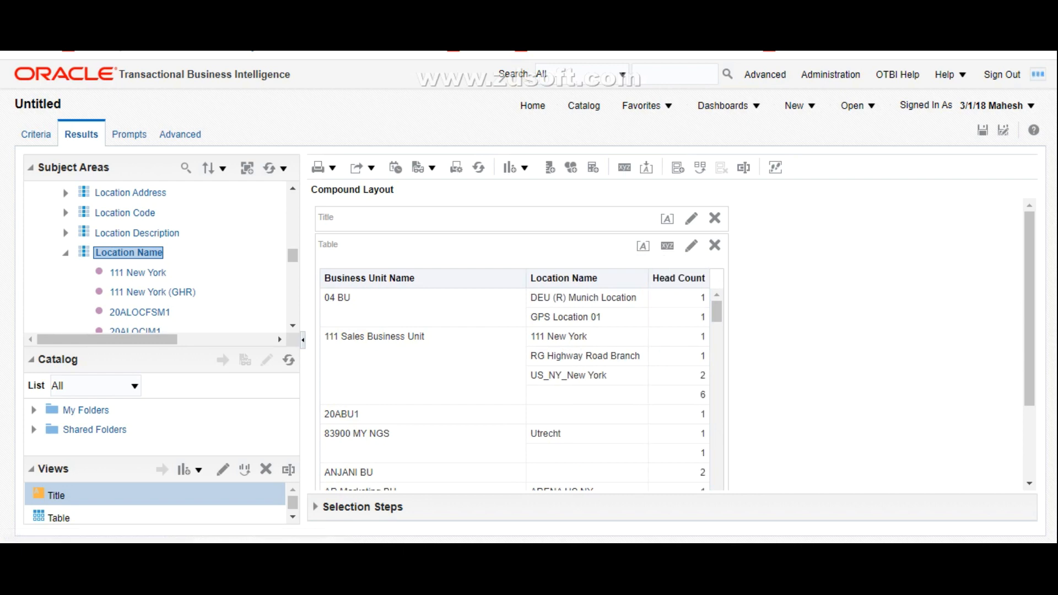
{"action": "left_click_drag", "start_coordinate": [1030, 309], "coordinate": [1030, 335]}
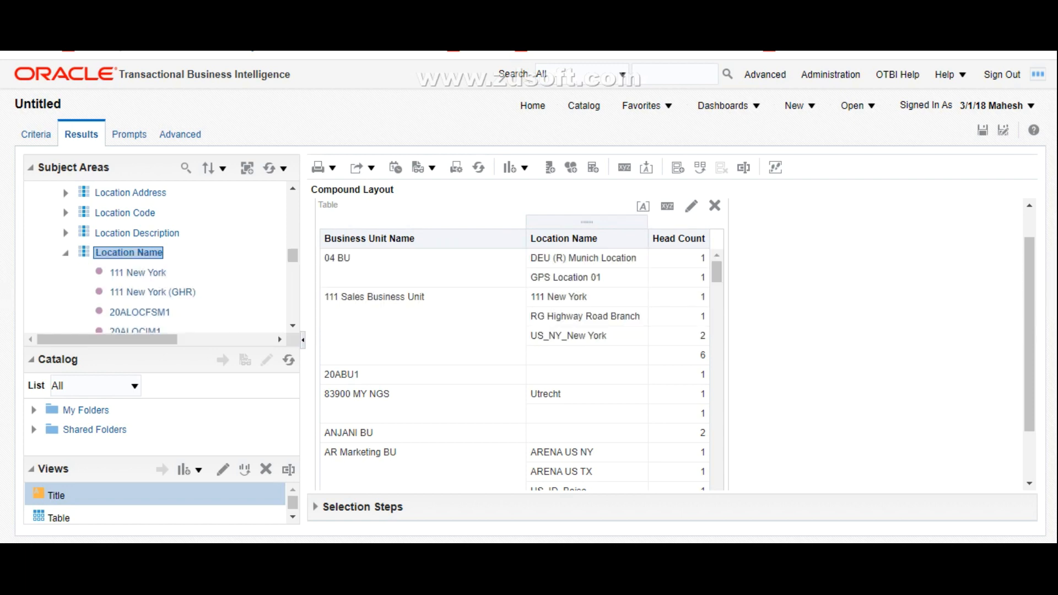
{"action": "scroll", "coordinate": [587, 369], "scroll_direction": "down", "scroll_amount": 2}
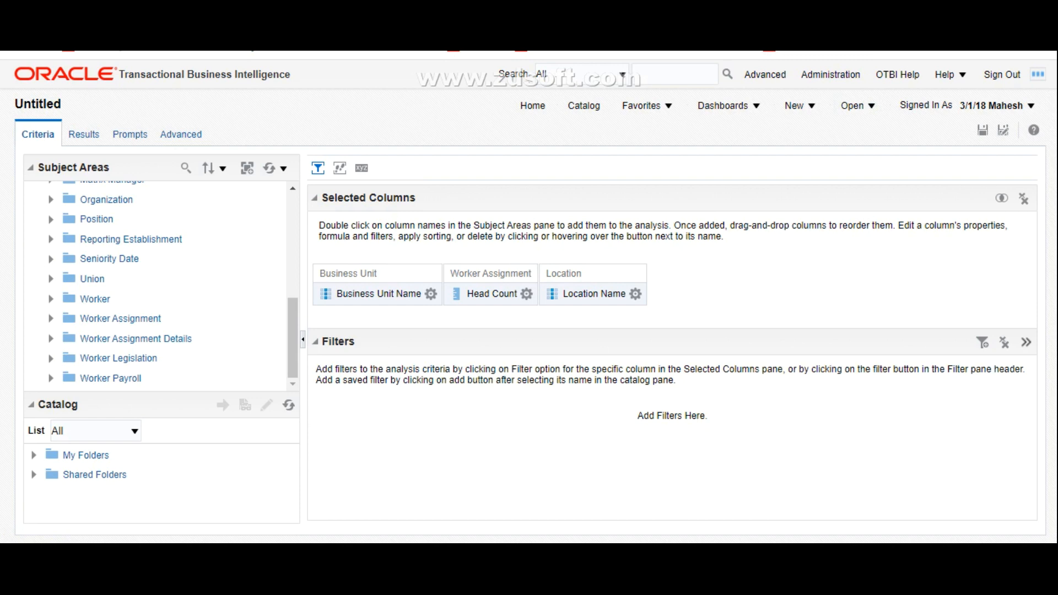